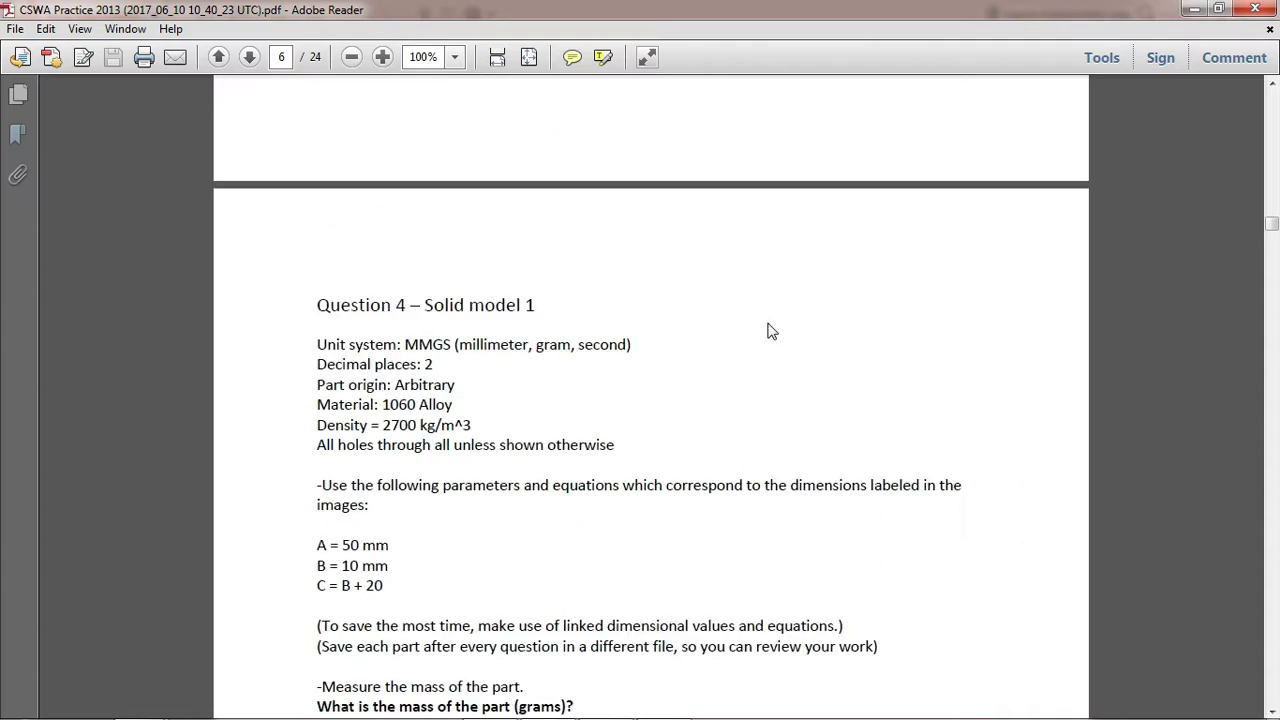
# - Examine the Question 4 part drawing, including its profile dimensions, section view and the values of parameters A, B and C
pyautogui.scroll(3, 768, 342)
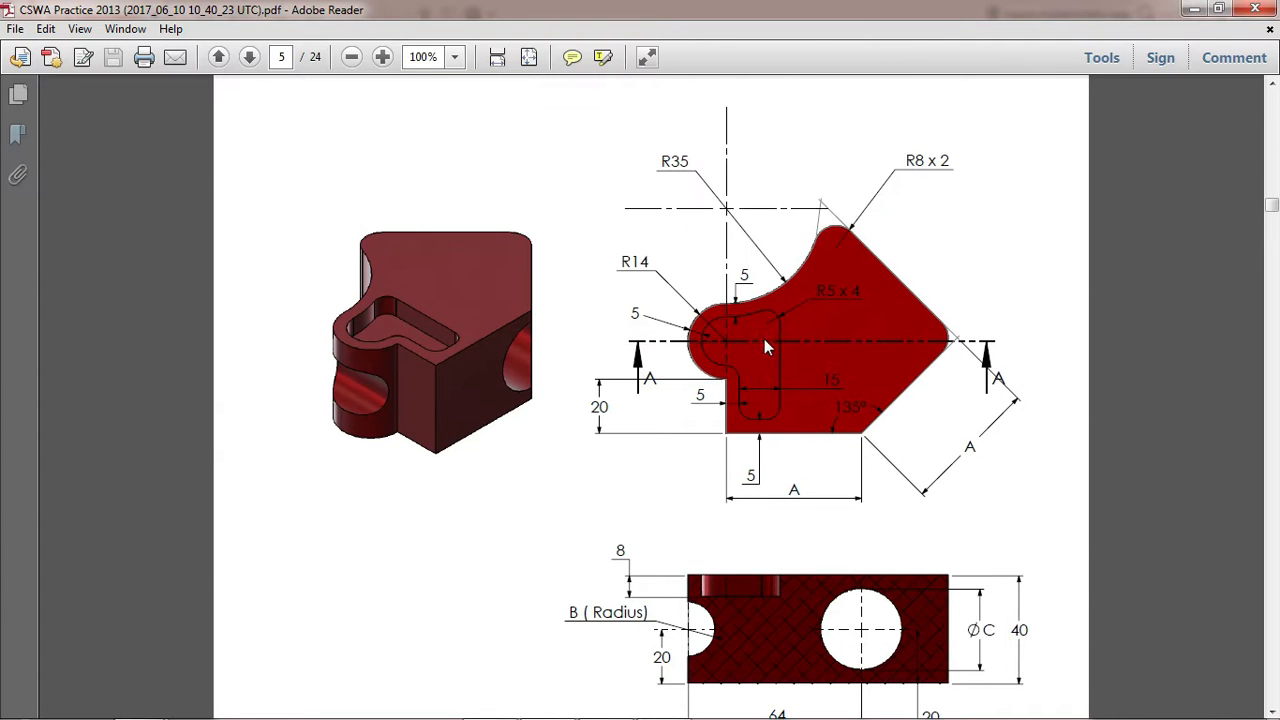
pyautogui.scroll(2, 829, 330)
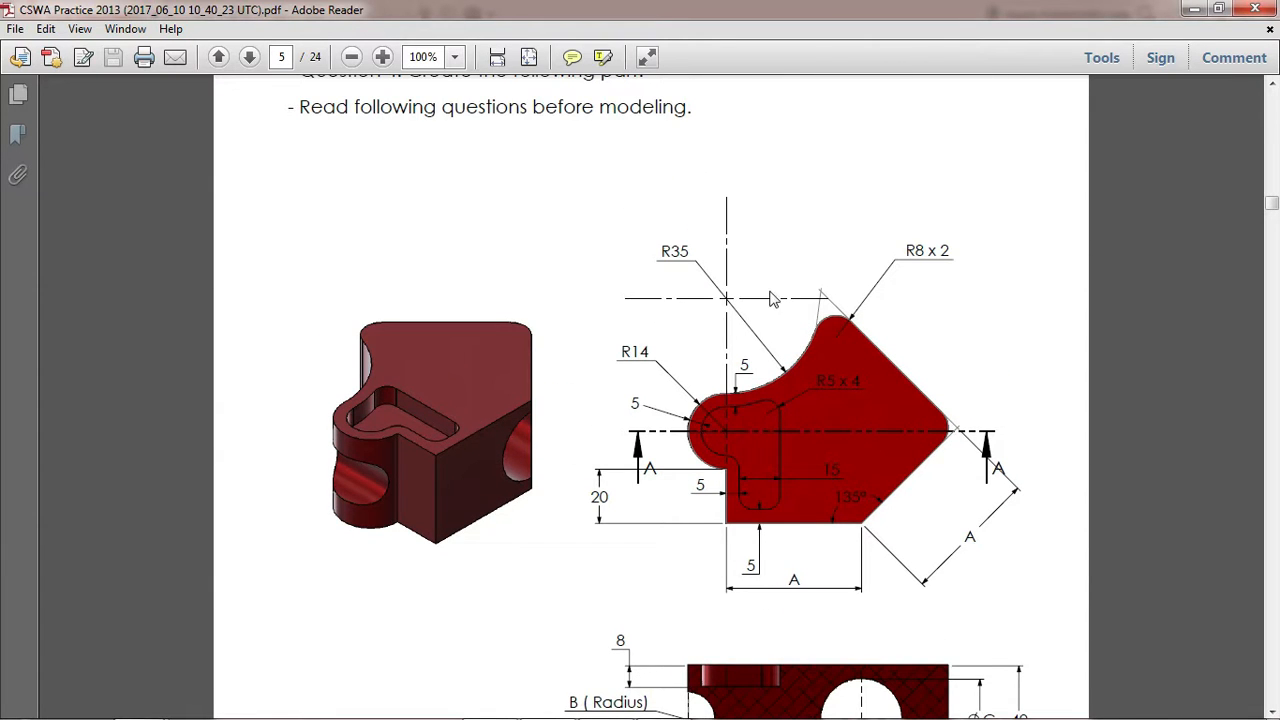
pyautogui.scroll(-2, 776, 294)
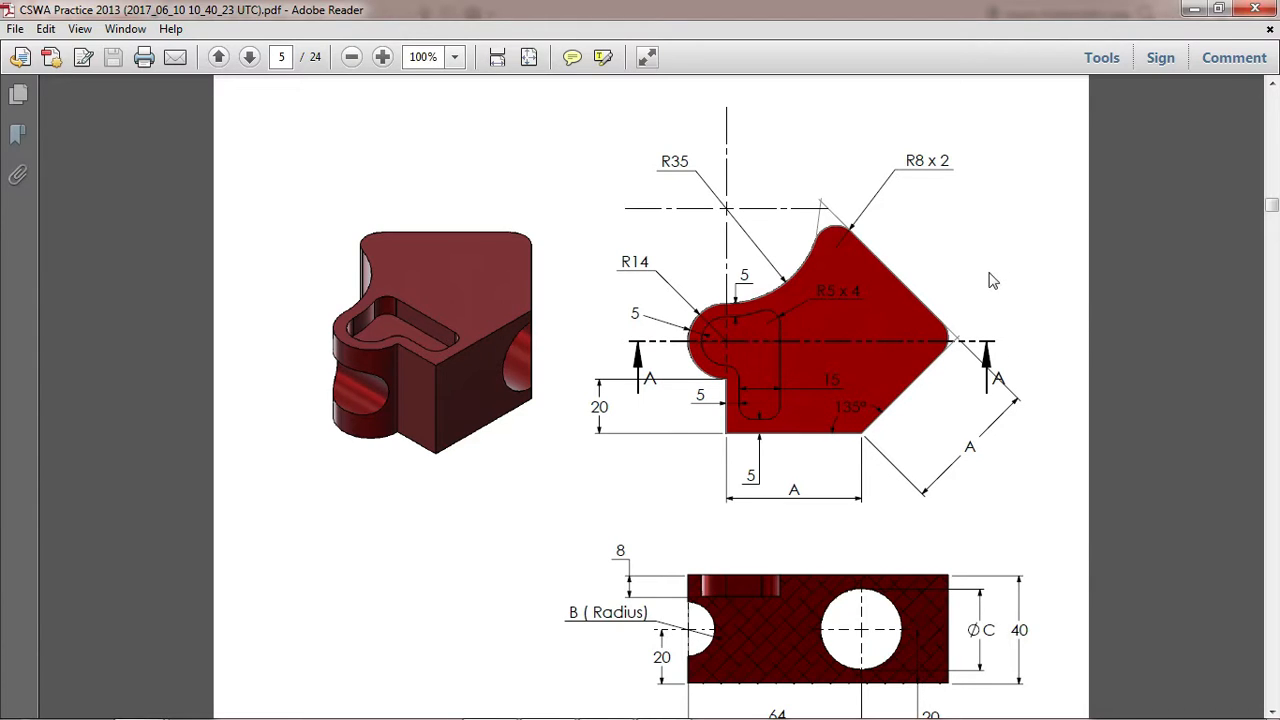
pyautogui.scroll(-3, 955, 318)
pyautogui.scroll(6, 843, 337)
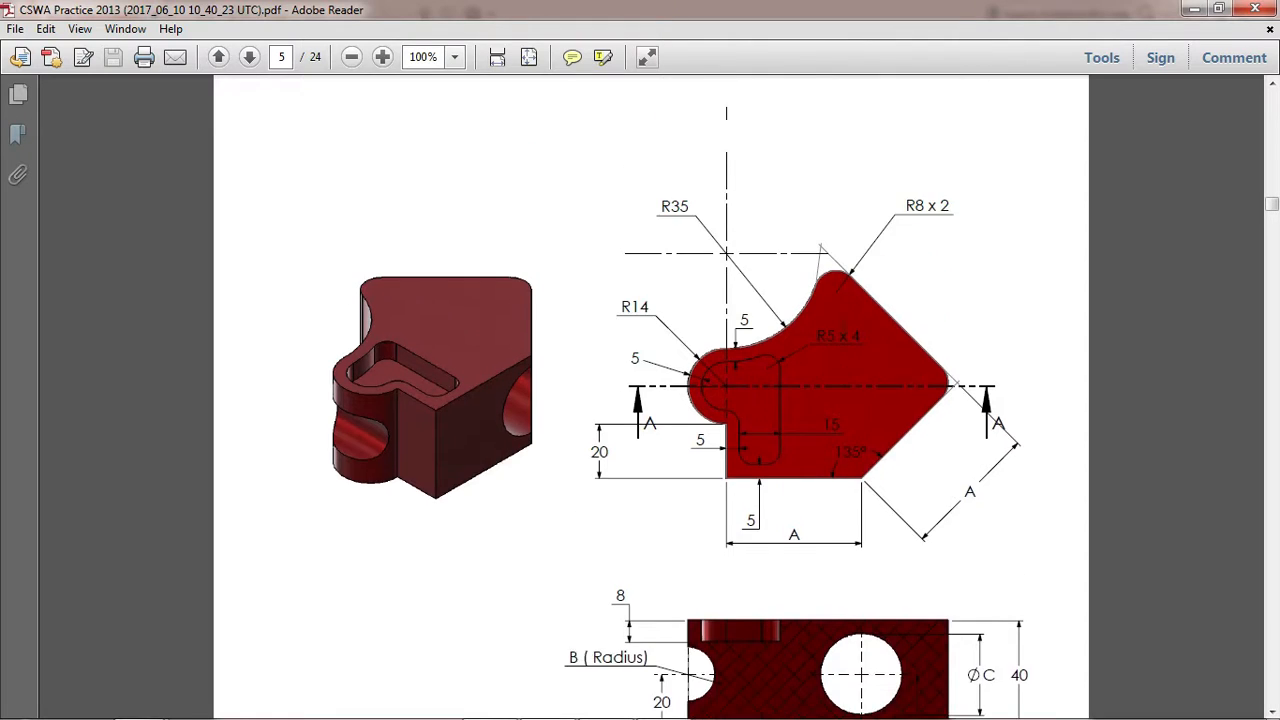
pyautogui.scroll(-1, 843, 342)
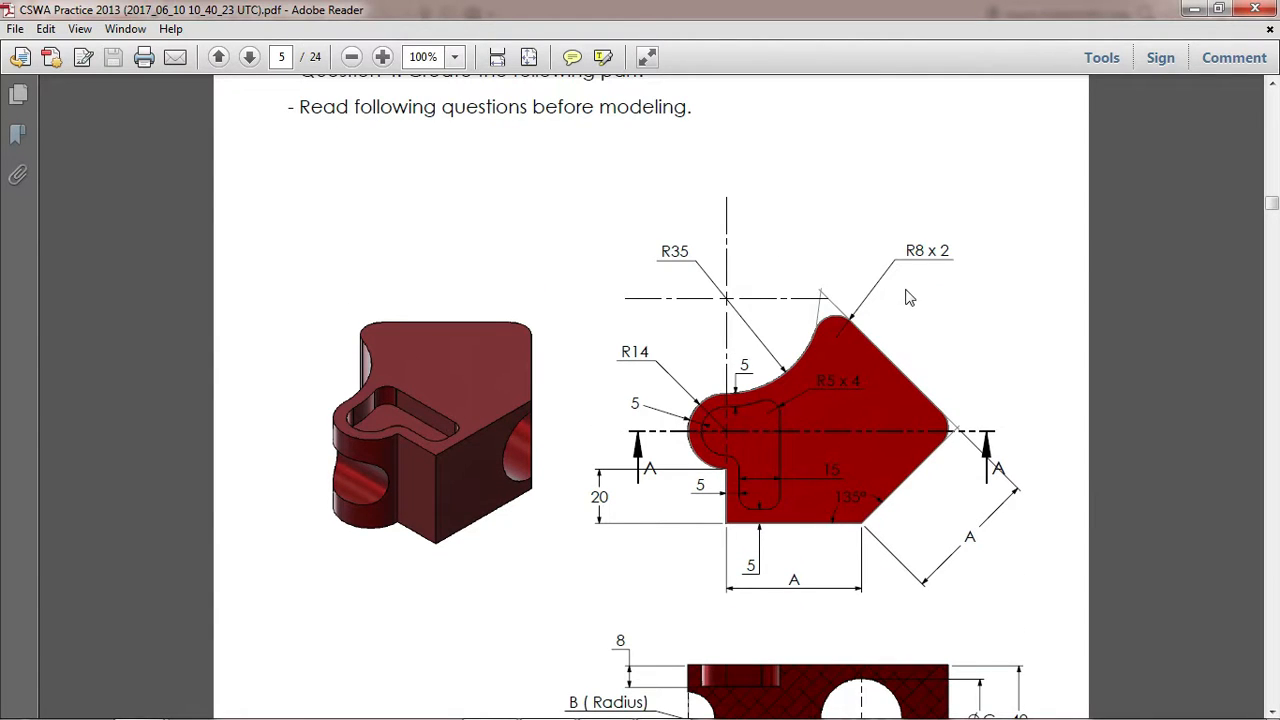
# - Switch to SOLIDWORKS and create a new part document
pyautogui.click(1194, 9)
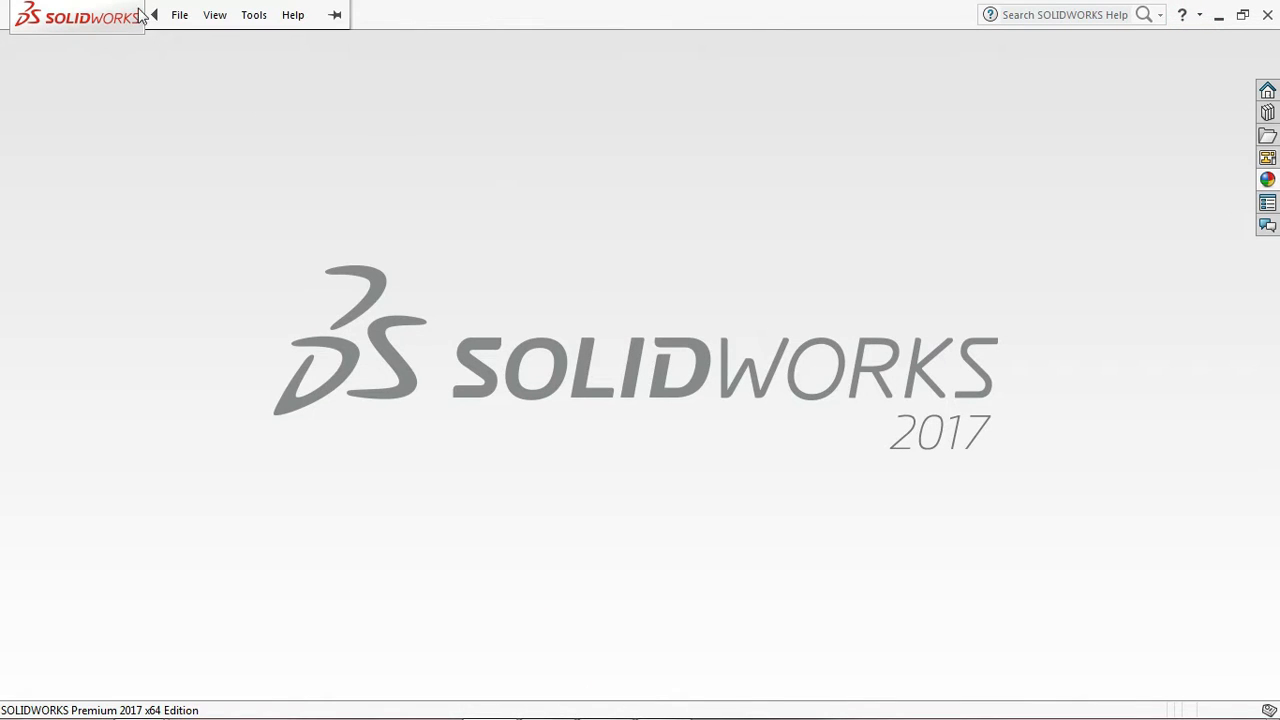
pyautogui.click(179, 14)
pyautogui.click(207, 44)
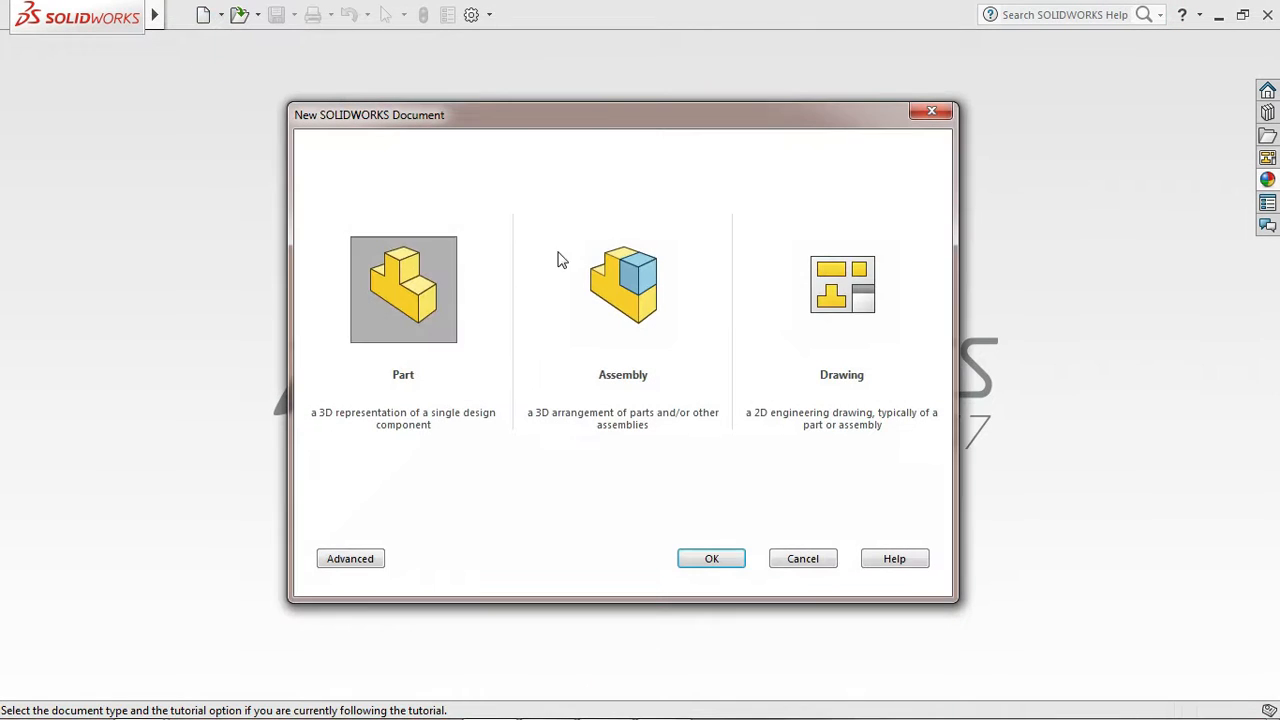
pyautogui.click(710, 560)
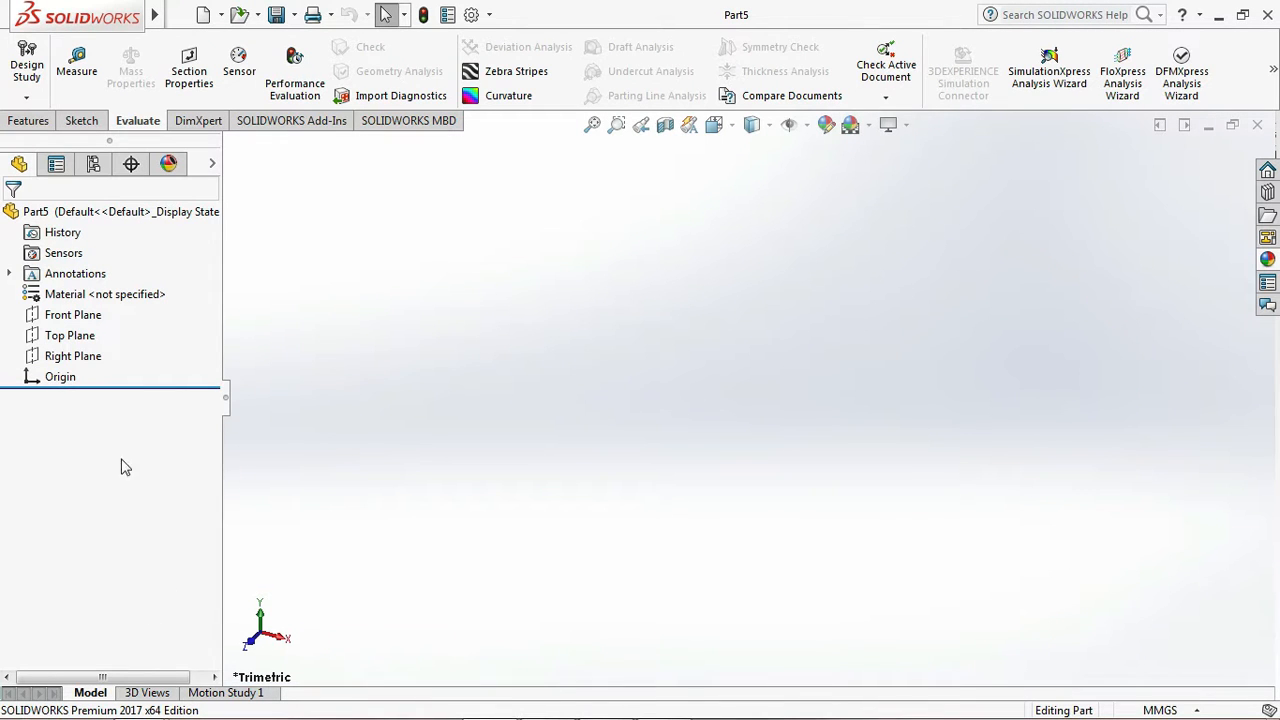
# - Start a sketch on the Top Plane and draw a vertical centerline through the origin
pyautogui.click(88, 336)
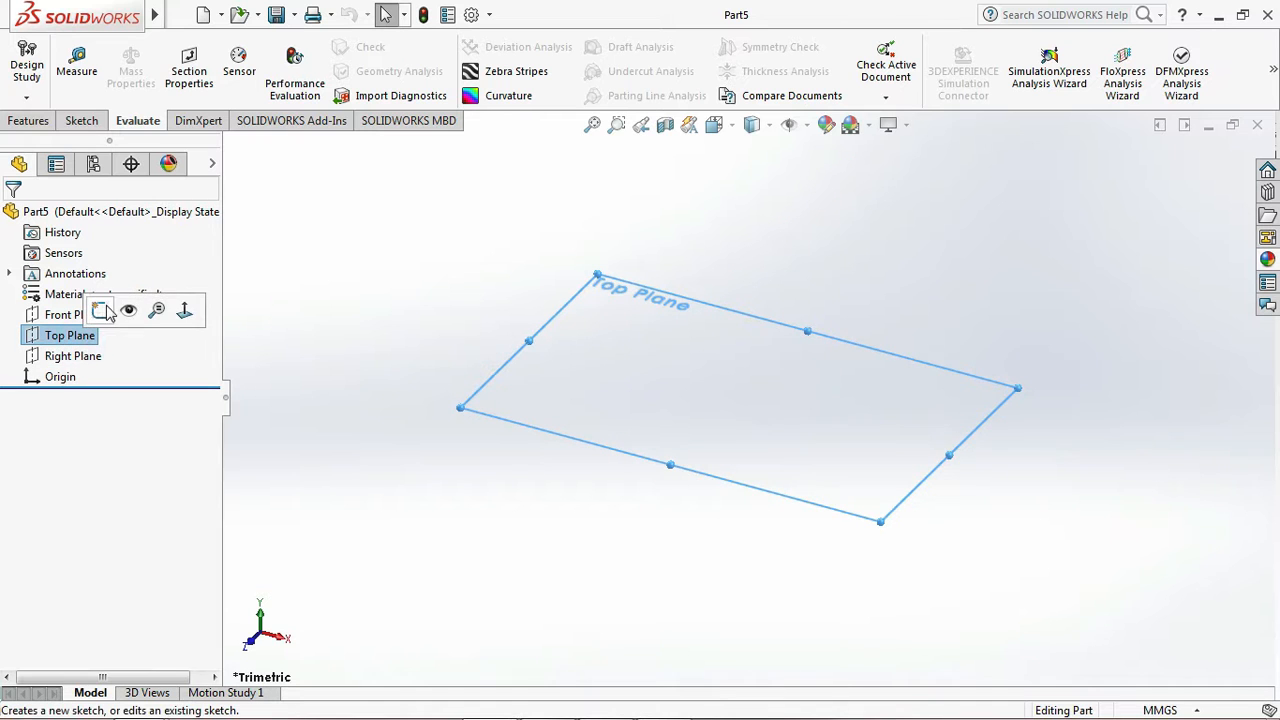
pyautogui.click(103, 311)
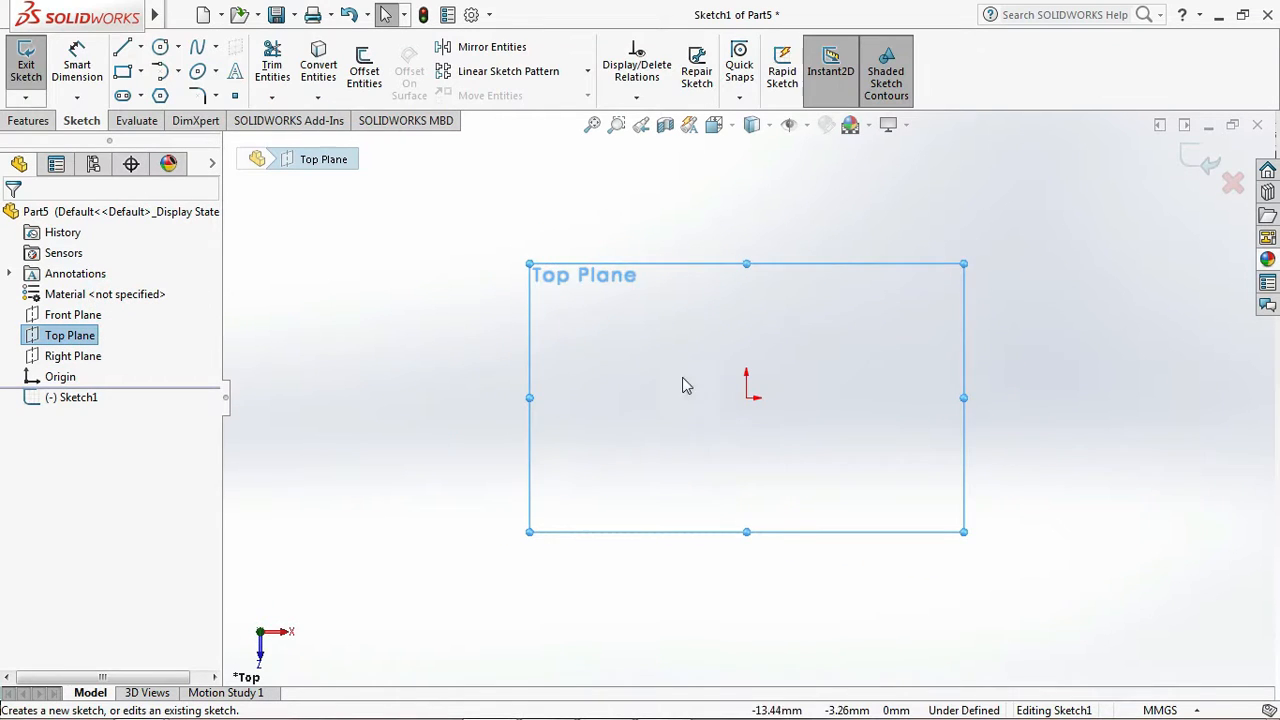
pyautogui.click(140, 47)
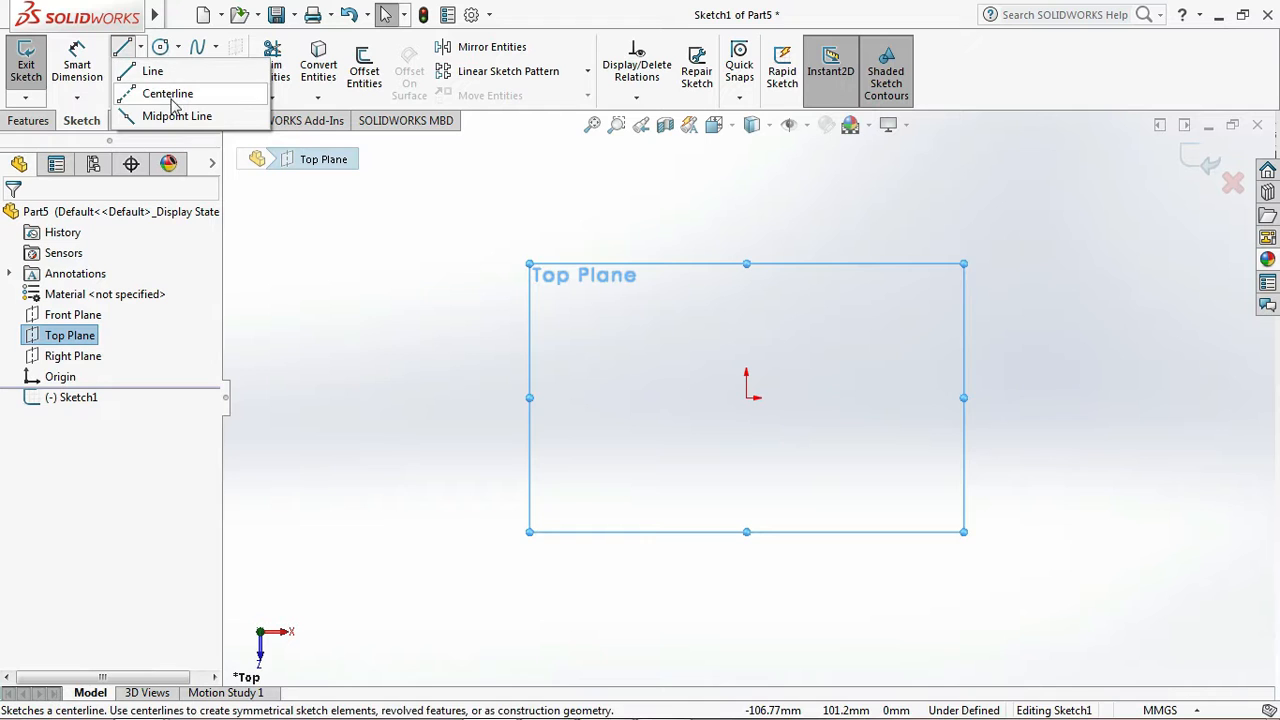
pyautogui.click(165, 92)
pyautogui.click(746, 223)
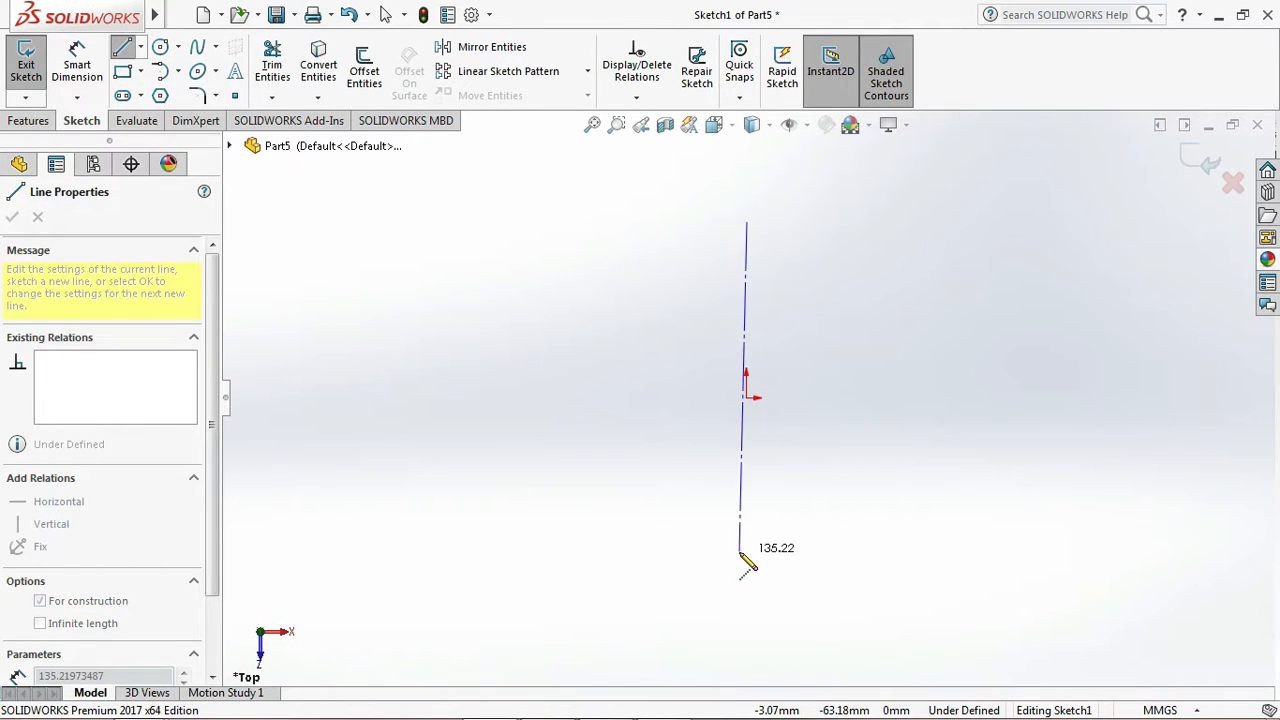
pyautogui.click(746, 563)
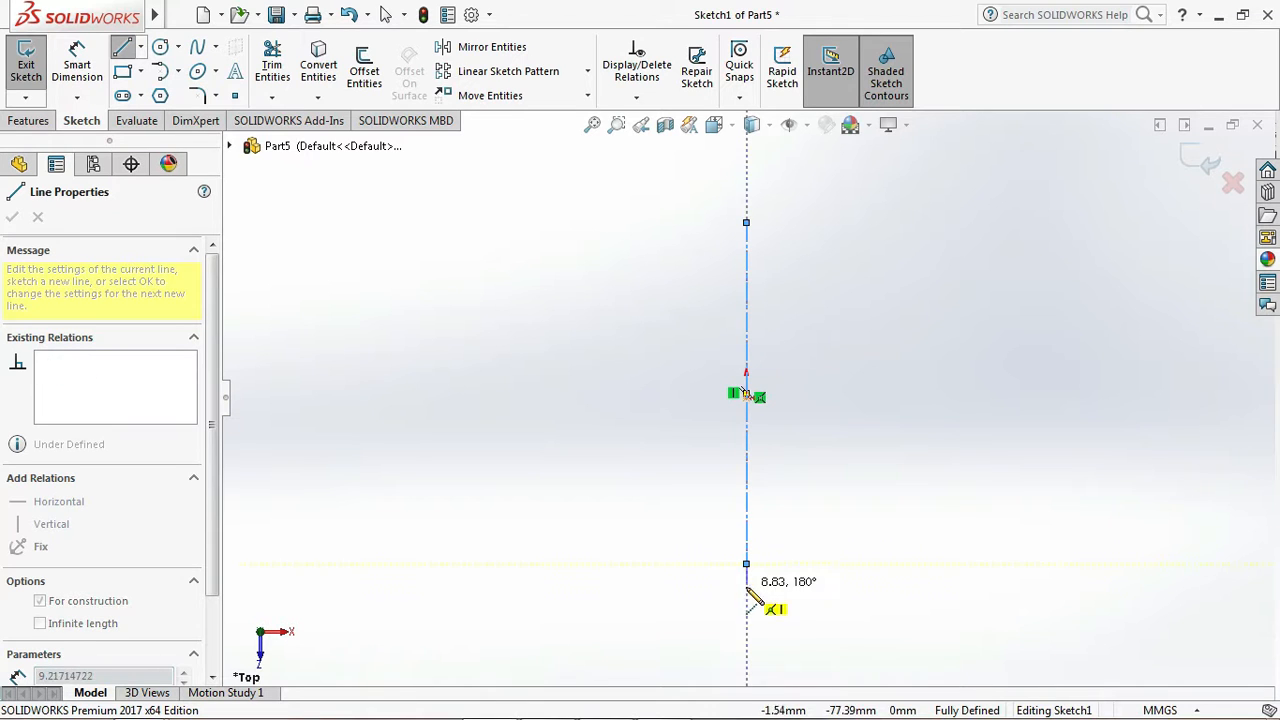
pyautogui.press('Escape')
pyautogui.press('Escape')
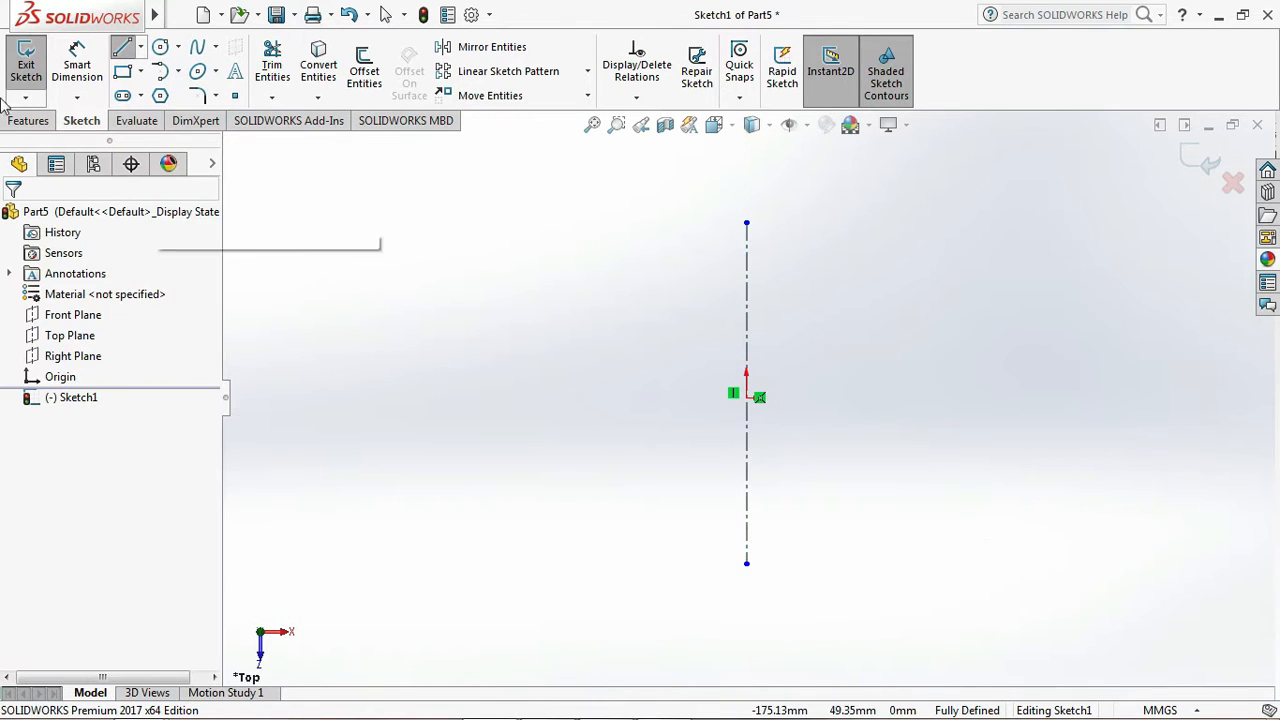
# - Draw a horizontal centerline from the origin towards positive X
pyautogui.click(140, 47)
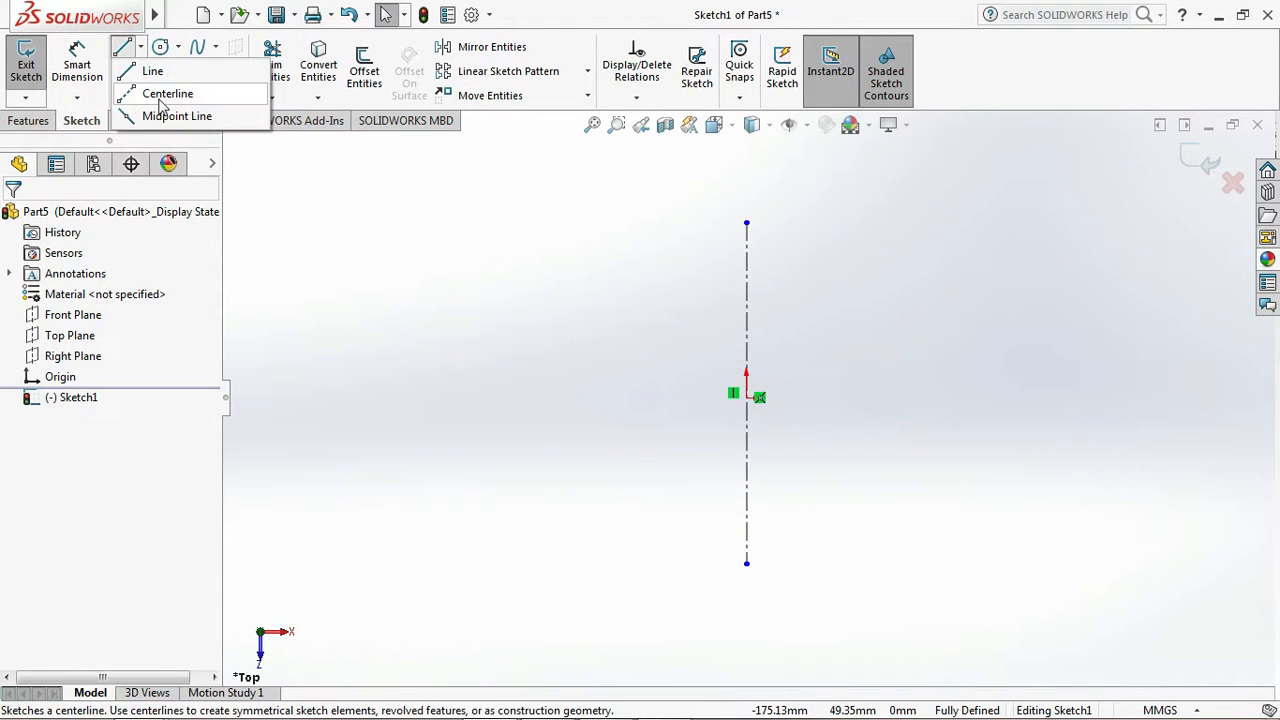
pyautogui.click(165, 91)
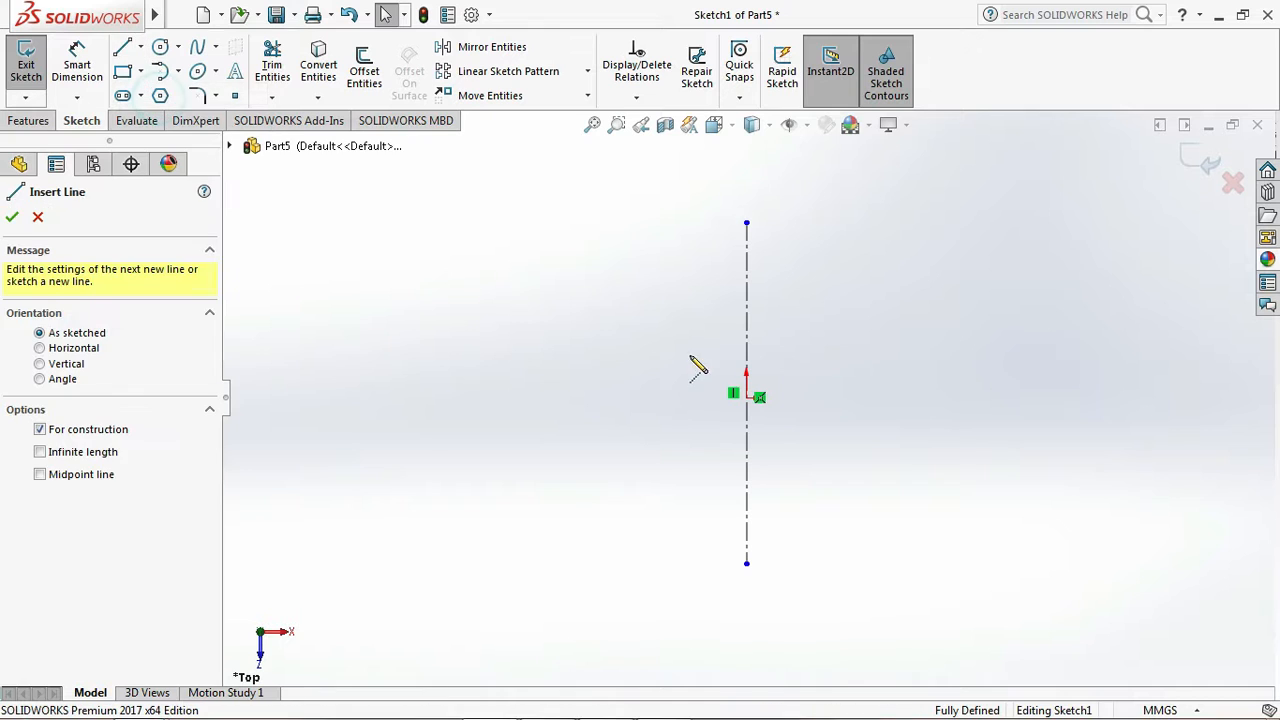
pyautogui.click(746, 397)
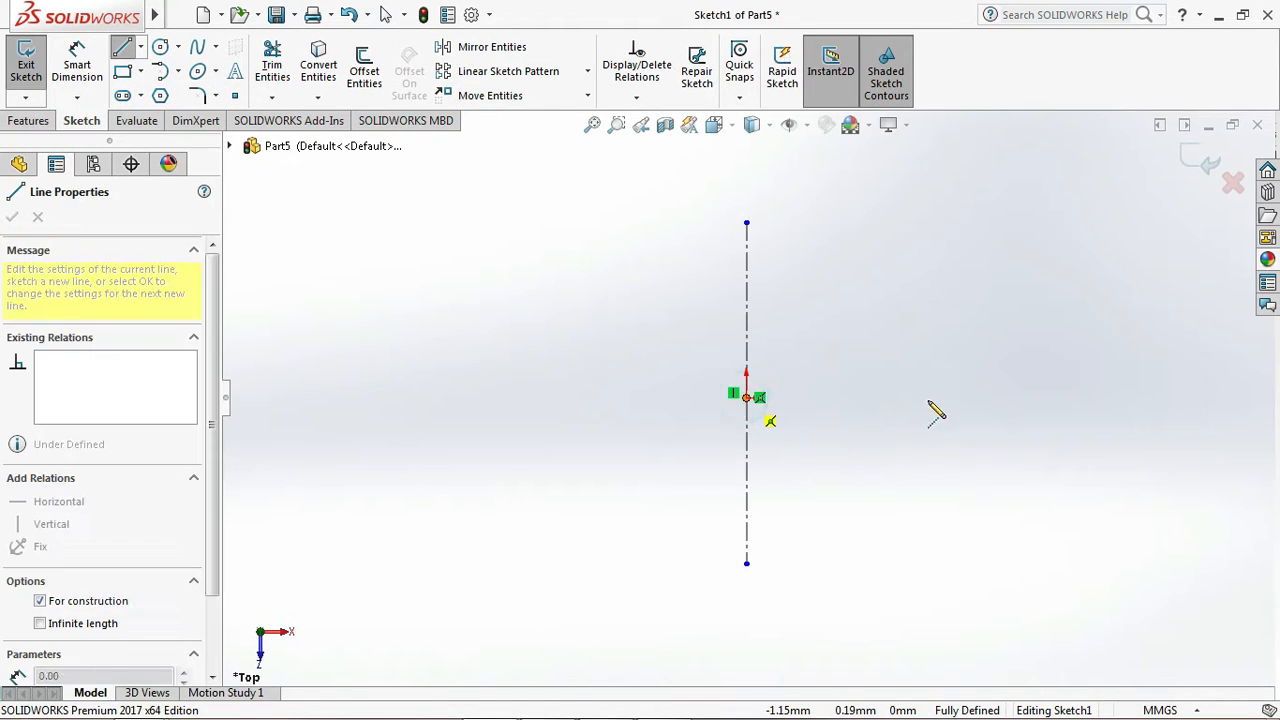
pyautogui.click(1176, 398)
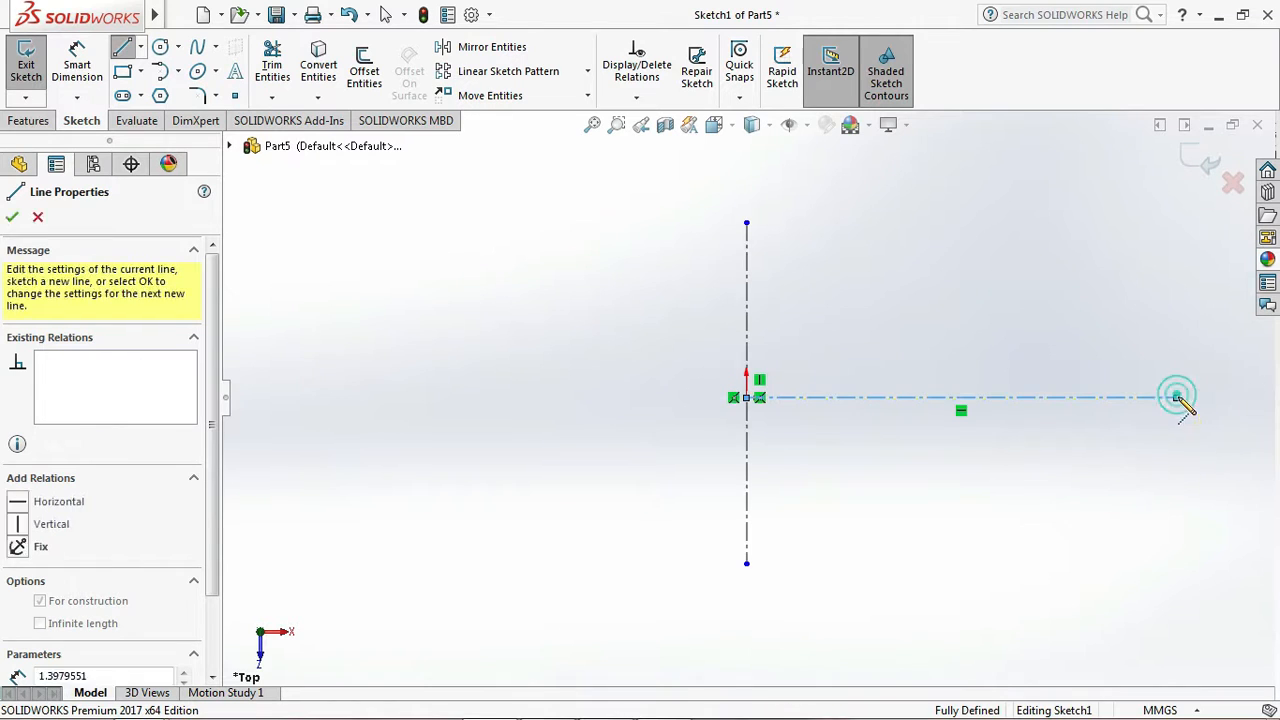
pyautogui.press('Escape')
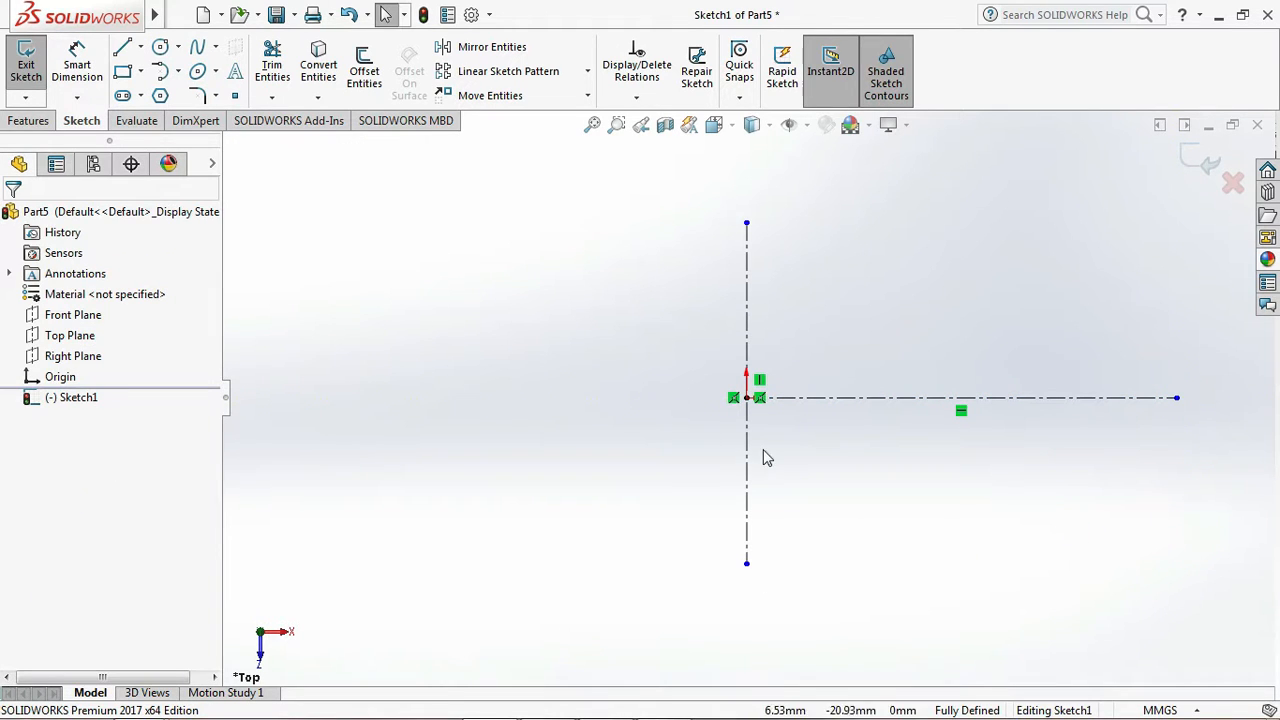
# - Sketch a connected line profile: a vertical edge about 38 mm long below the origin, a horizontal base, a slanted side and a line perpendicular to it
pyautogui.click(122, 47)
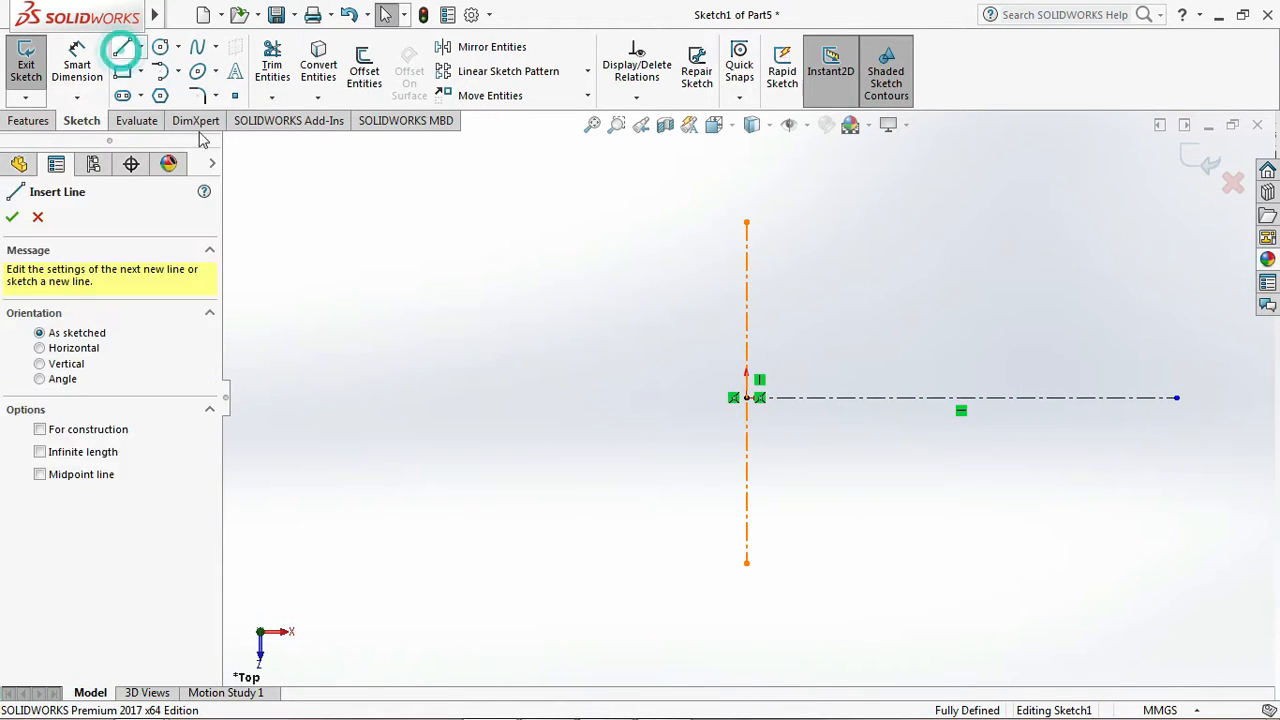
pyautogui.click(746, 448)
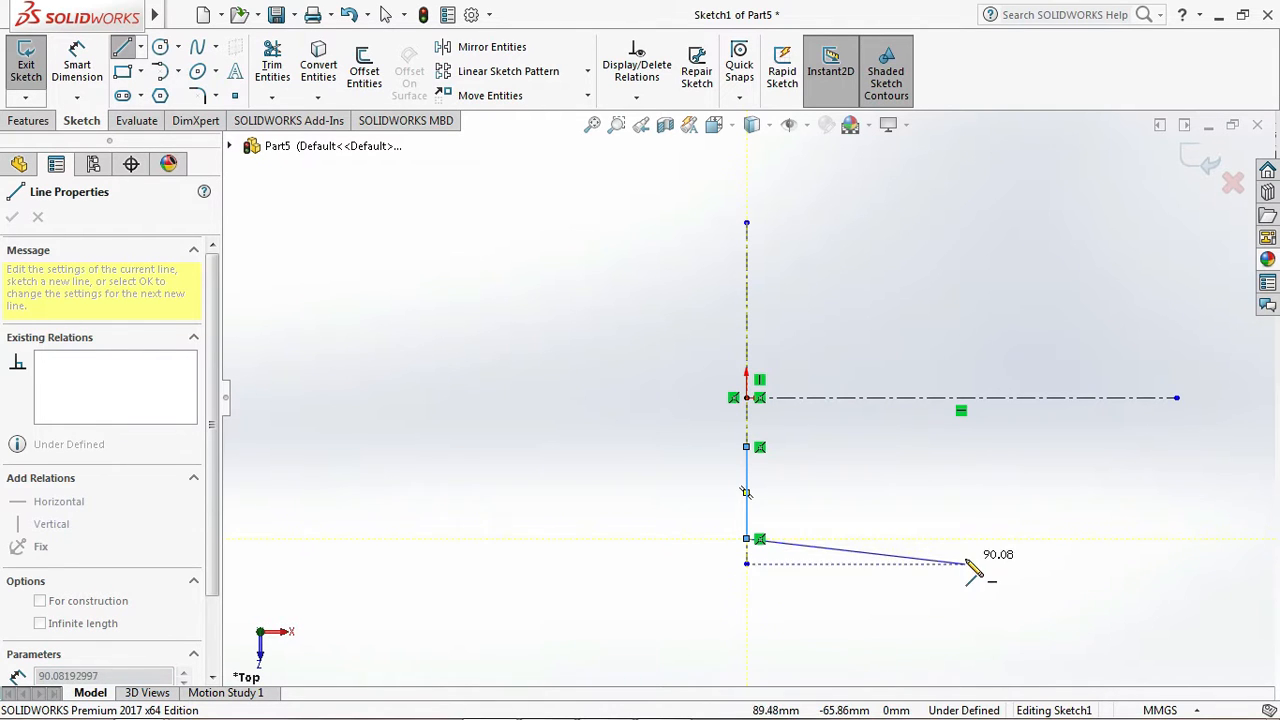
pyautogui.click(1032, 539)
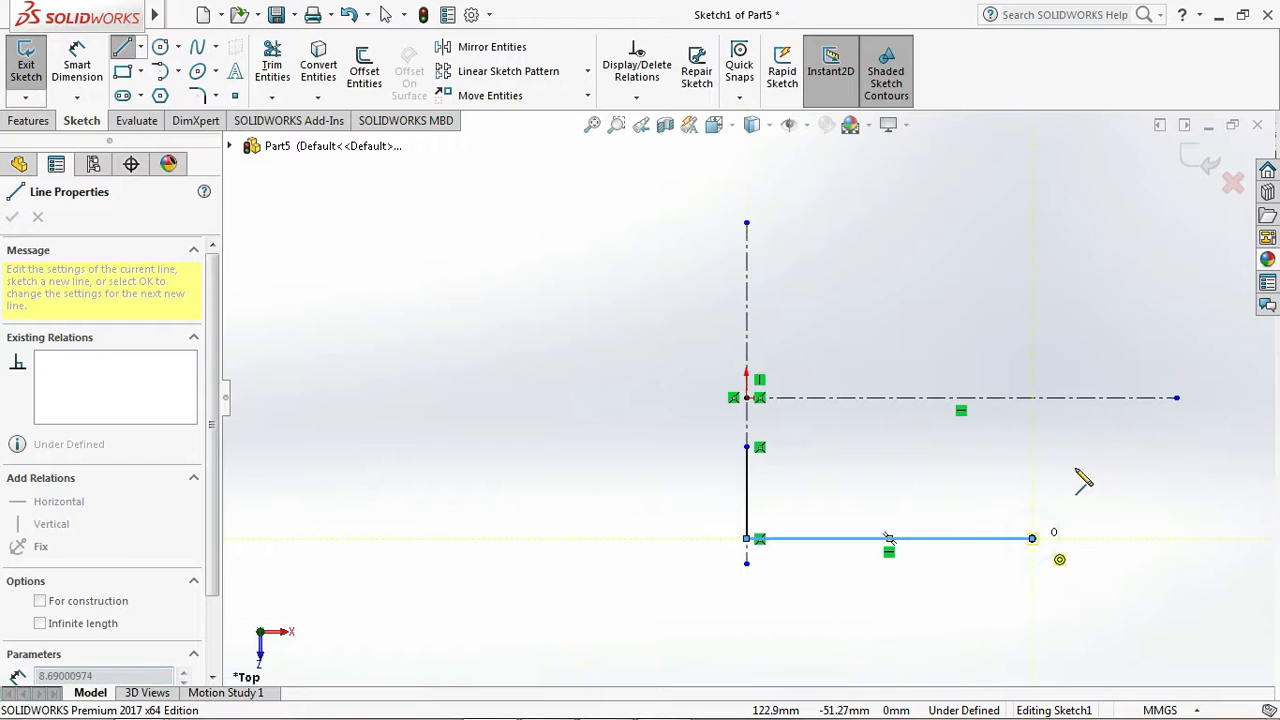
pyautogui.click(1145, 351)
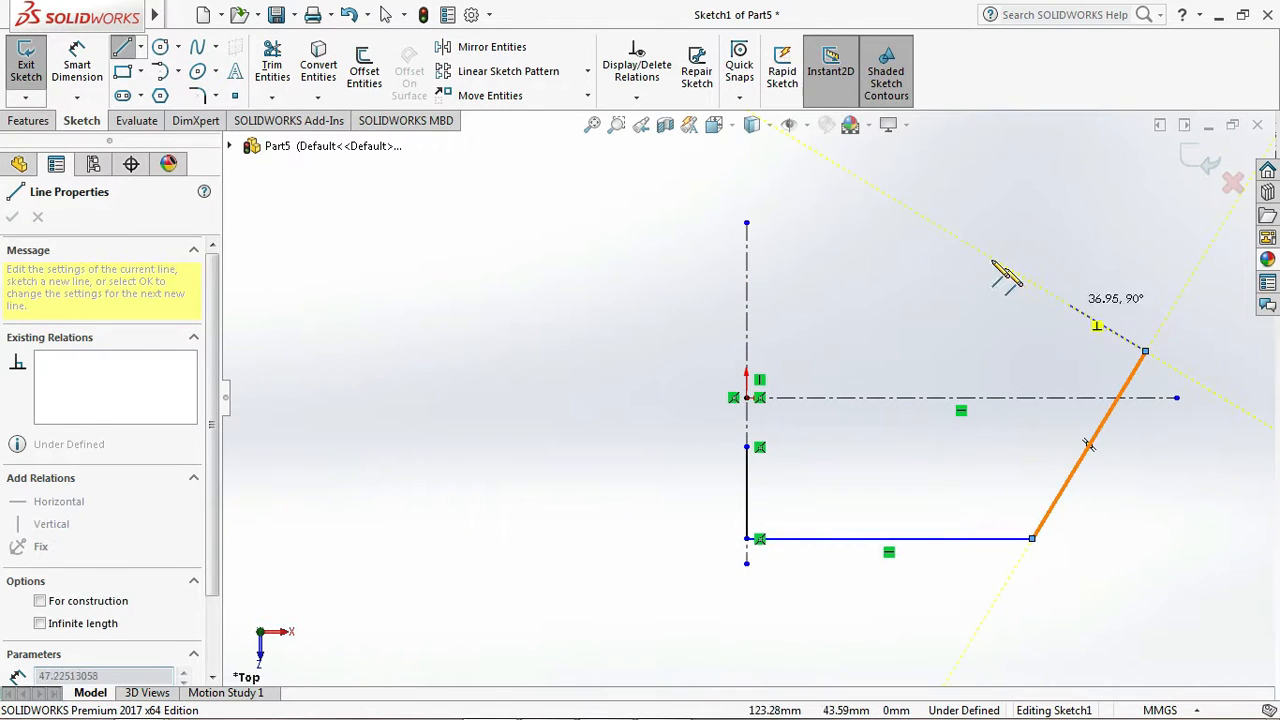
pyautogui.click(905, 207)
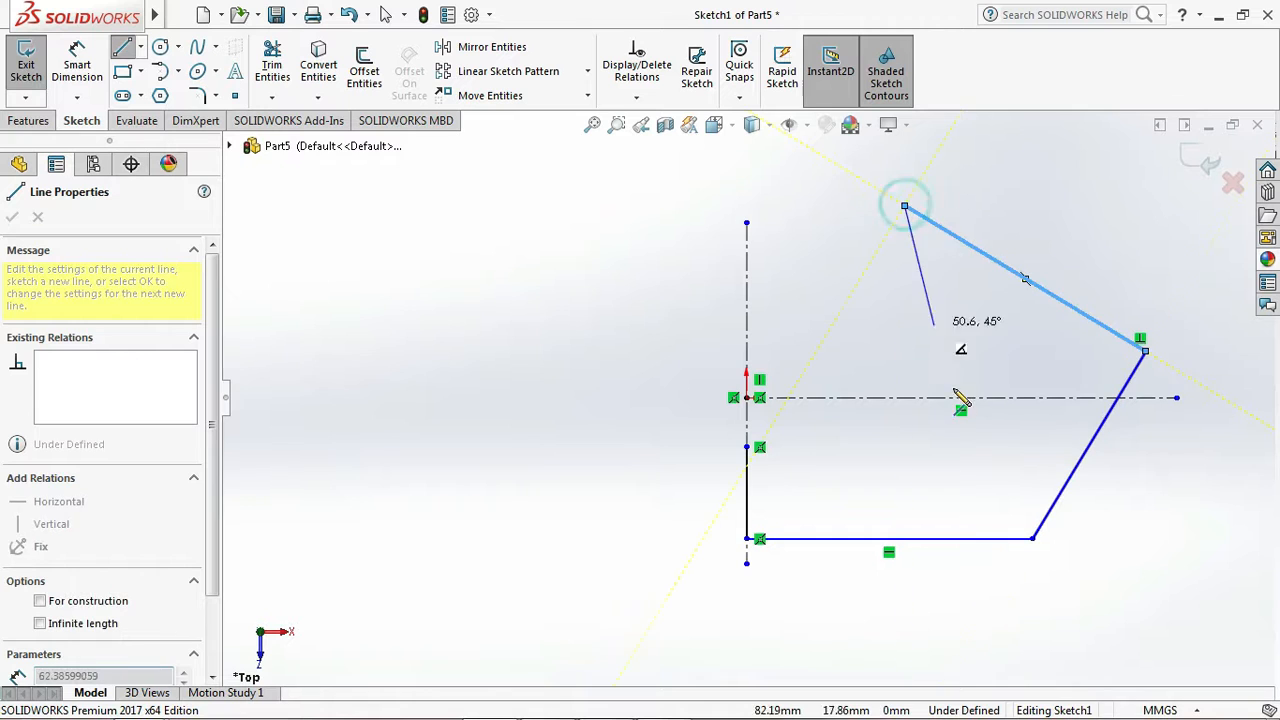
pyautogui.press('Escape')
pyautogui.press('Escape')
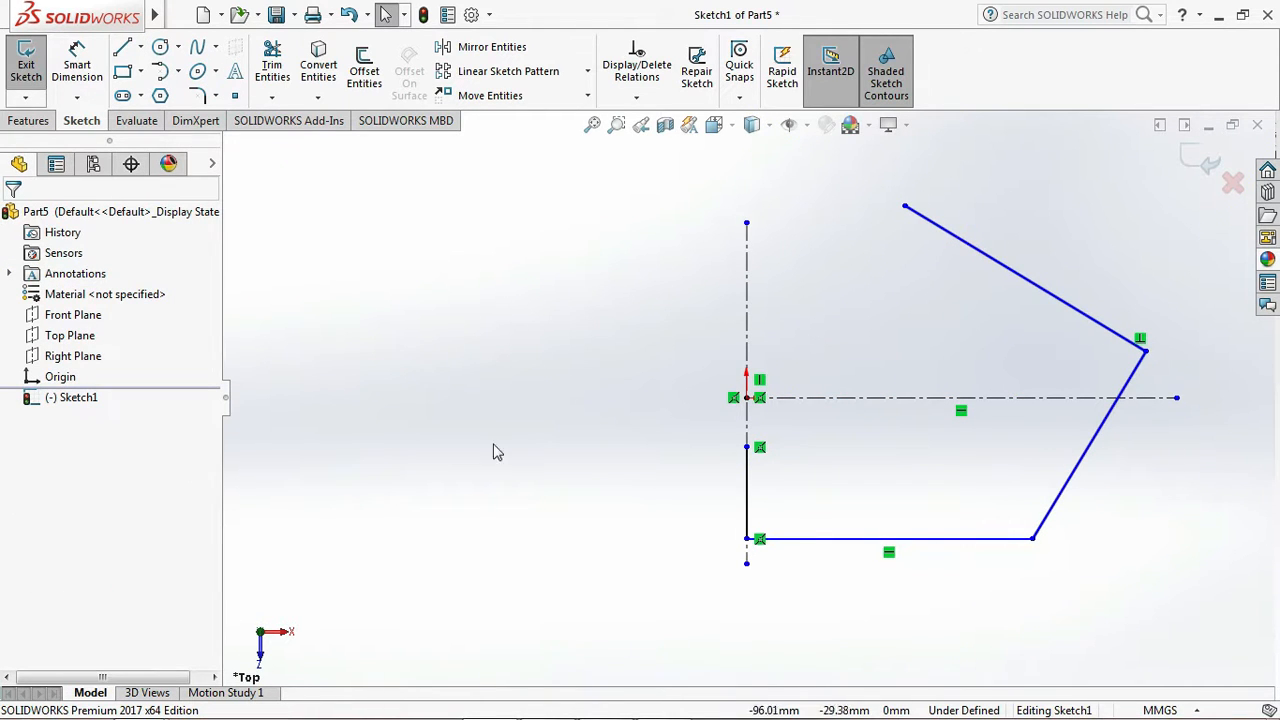
# - Draw a circle of about 20 mm radius centred on the origin, passing through the upper end of the vertical edge
pyautogui.click(160, 47)
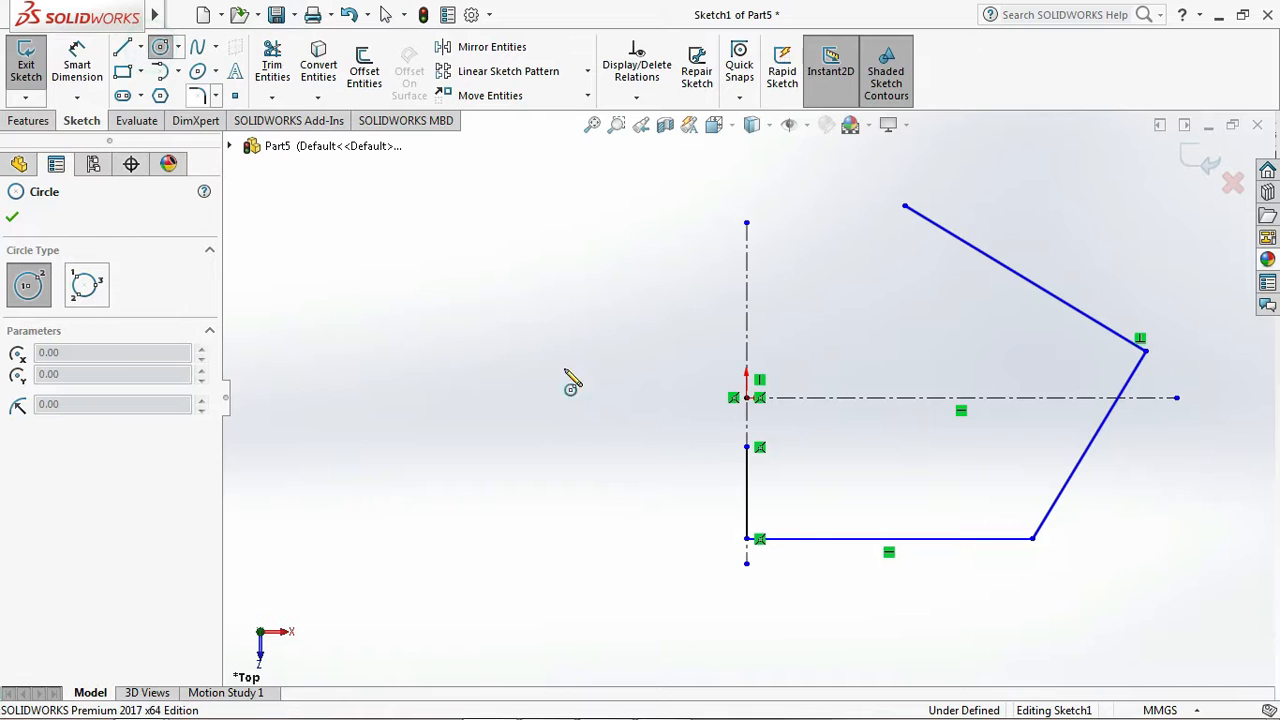
pyautogui.click(748, 398)
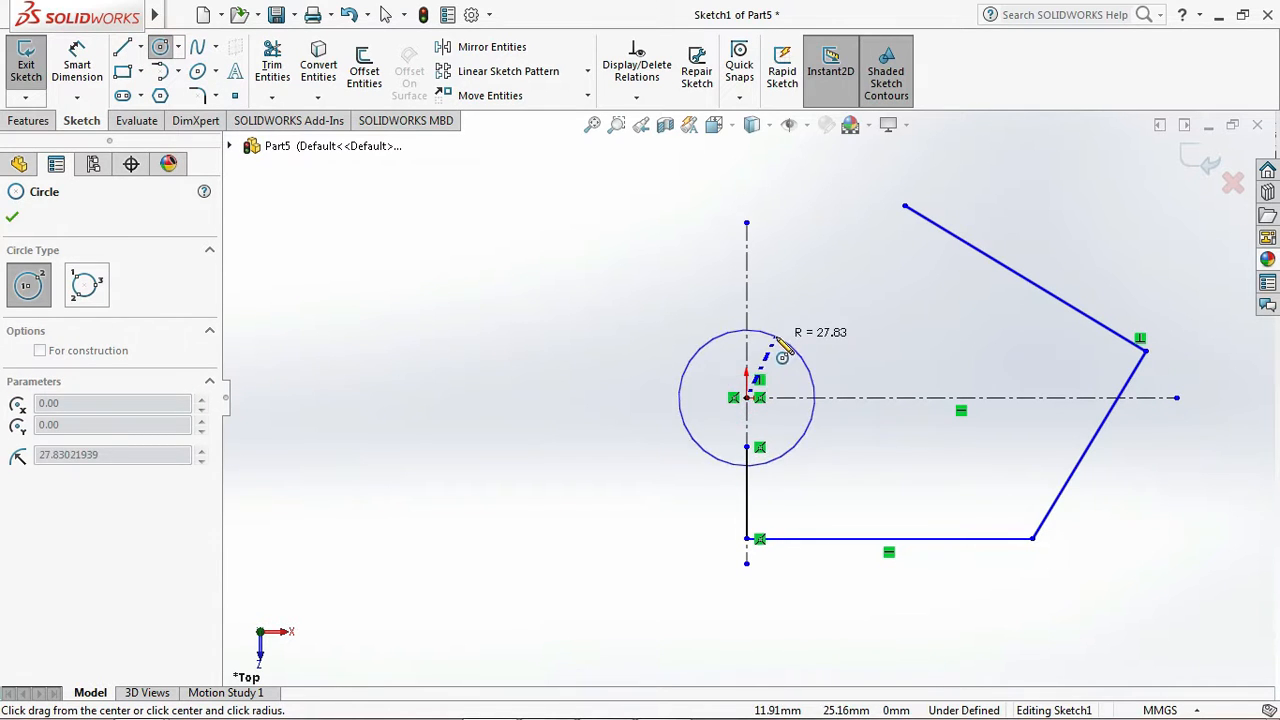
pyautogui.click(749, 447)
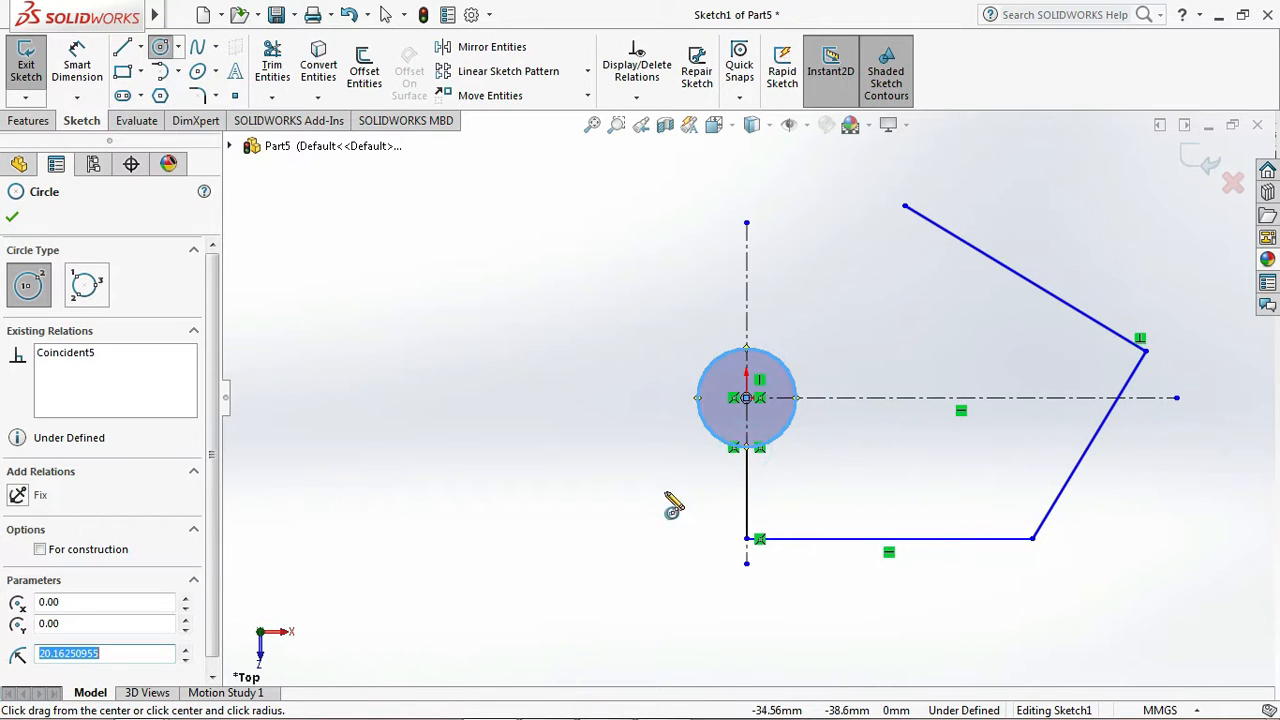
pyautogui.press('Escape')
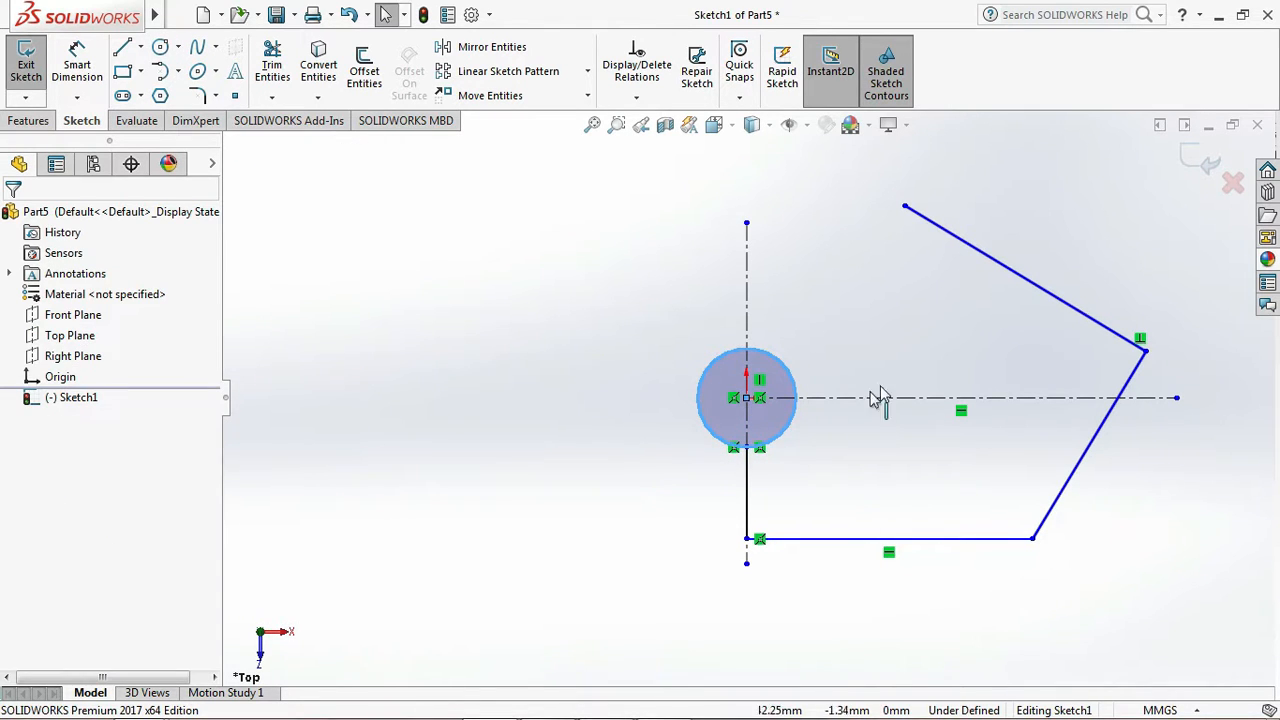
# - Dimension the vertical edge below the circle to 20 mm
pyautogui.scroll(-2, 838, 453)
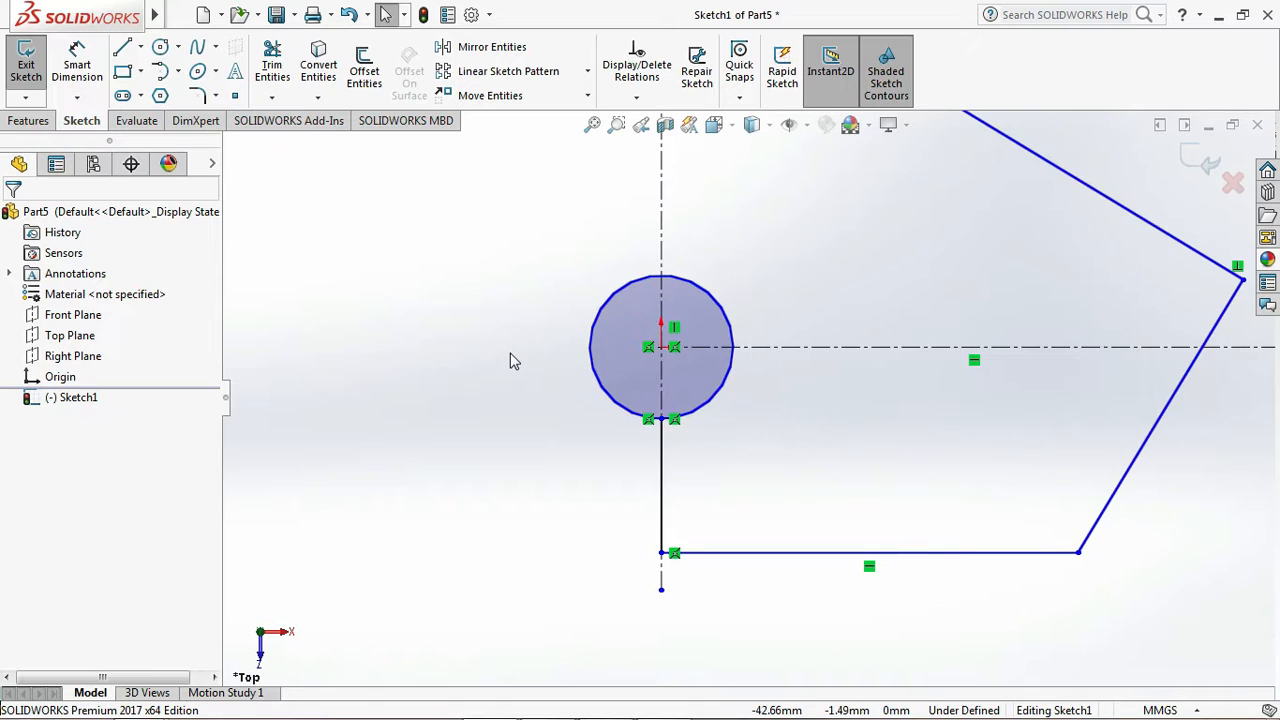
pyautogui.click(78, 58)
pyautogui.click(661, 505)
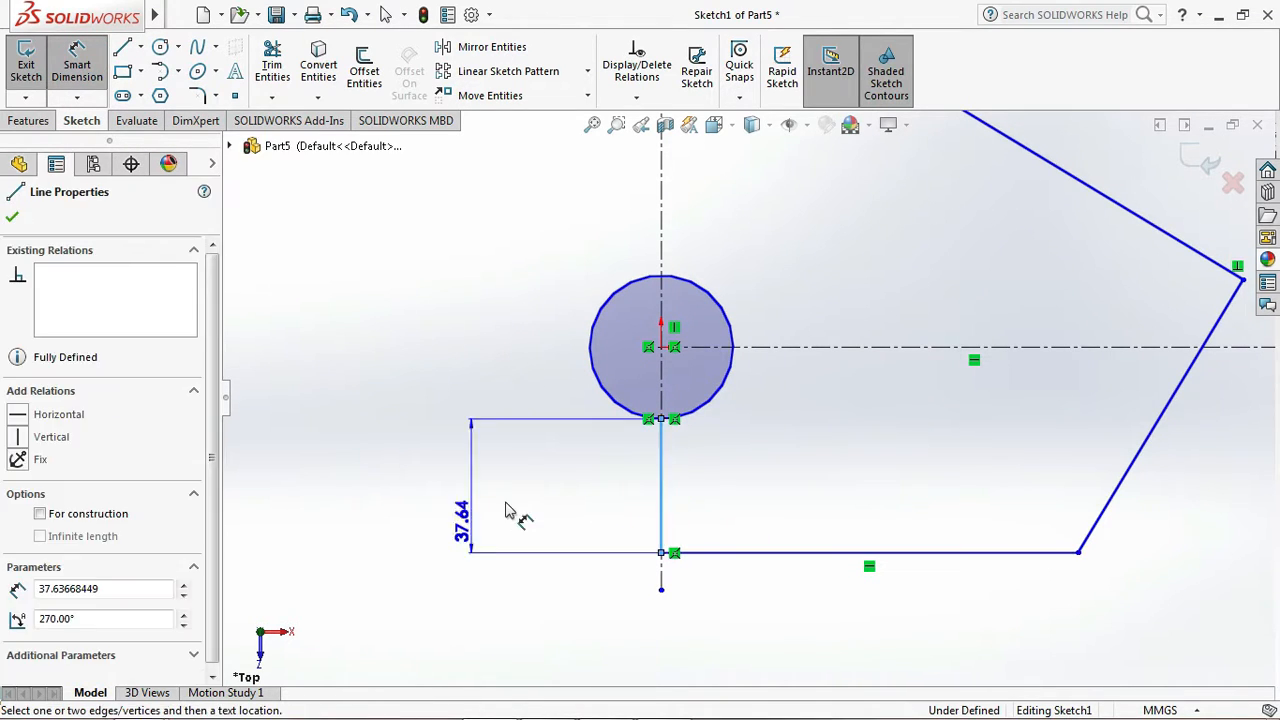
pyautogui.click(500, 505)
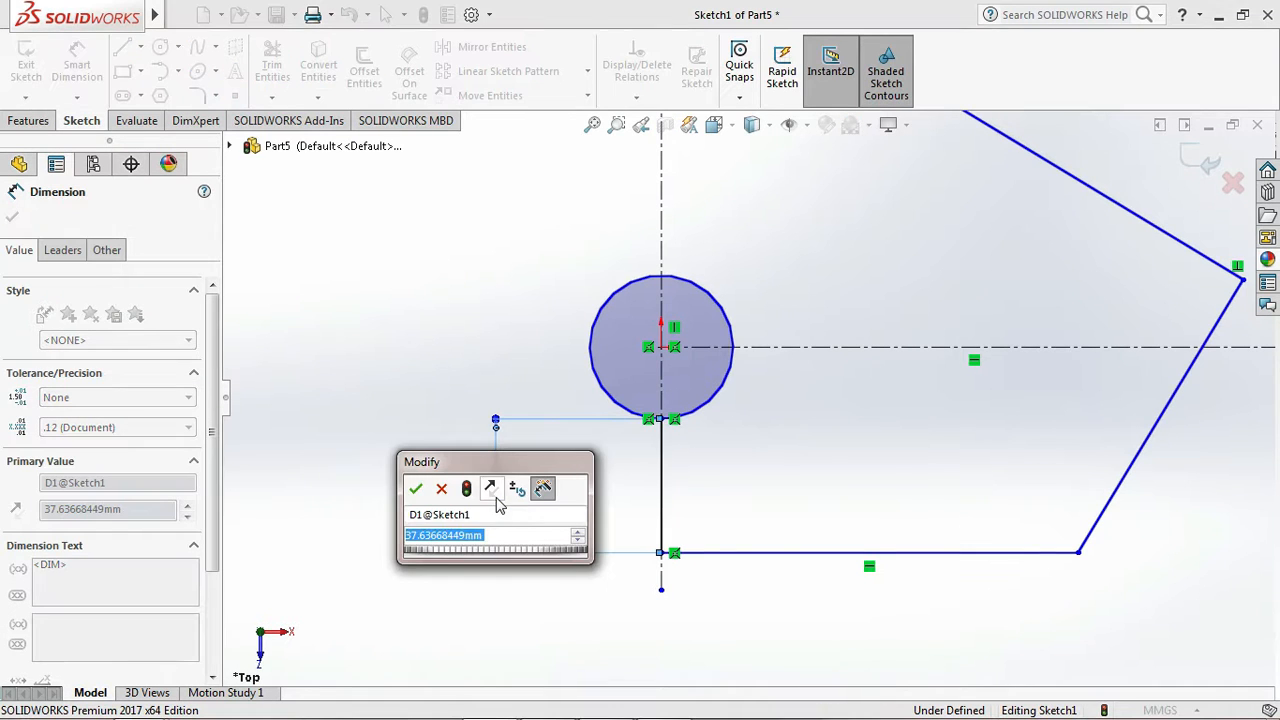
pyautogui.write('20')
pyautogui.press('Return')
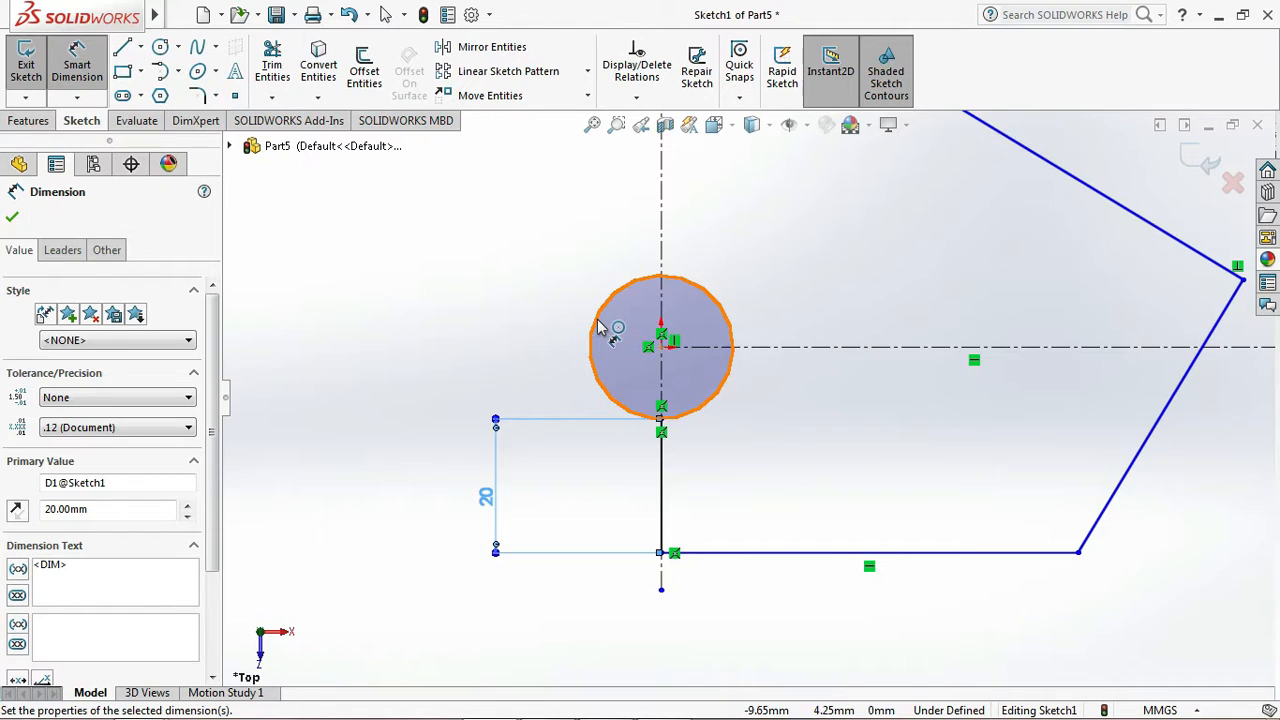
pyautogui.click(815, 443)
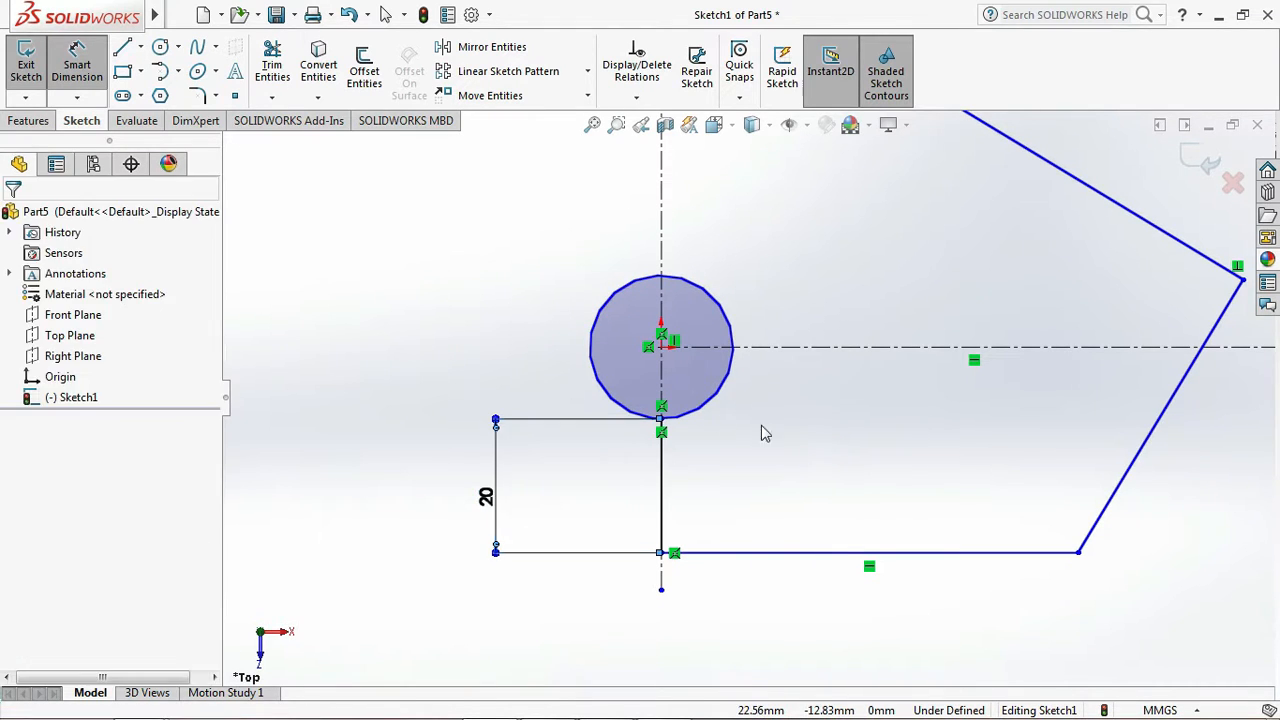
# - Trim away the half of the circle on the positive X side of the vertical centerline, leaving a semicircular arc
pyautogui.click(272, 66)
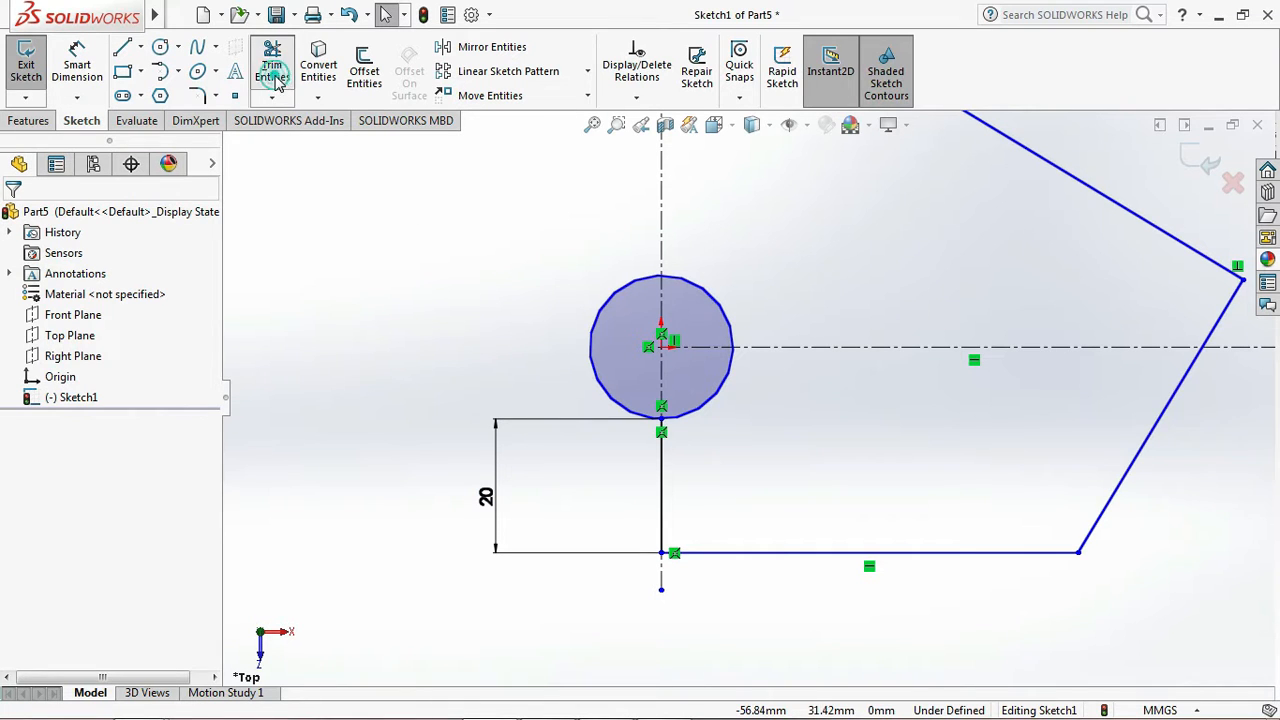
pyautogui.click(728, 323)
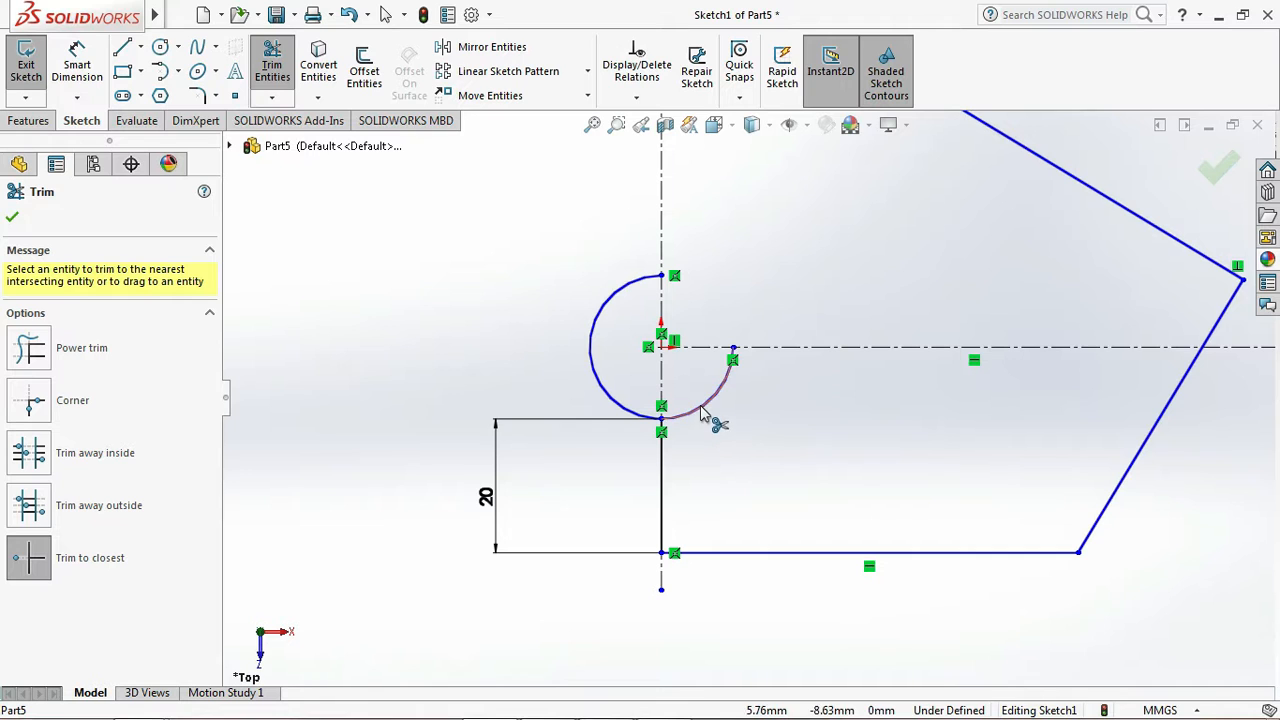
pyautogui.click(702, 411)
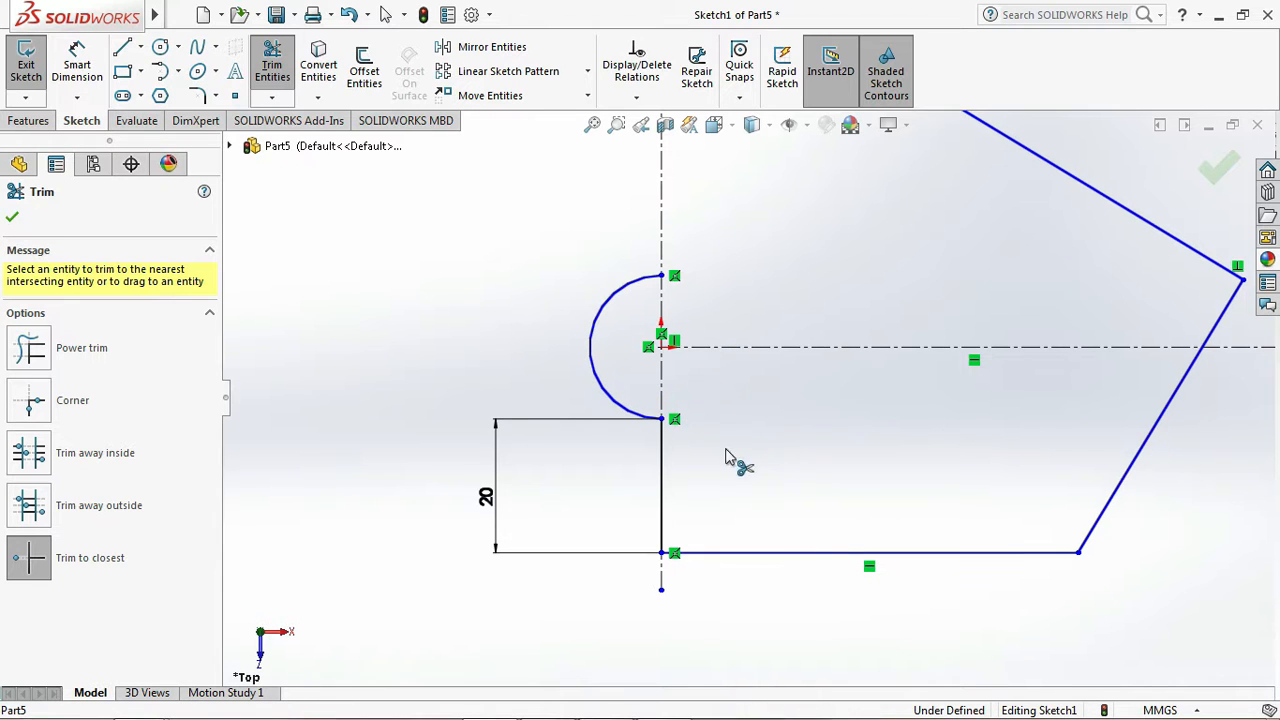
pyautogui.click(12, 216)
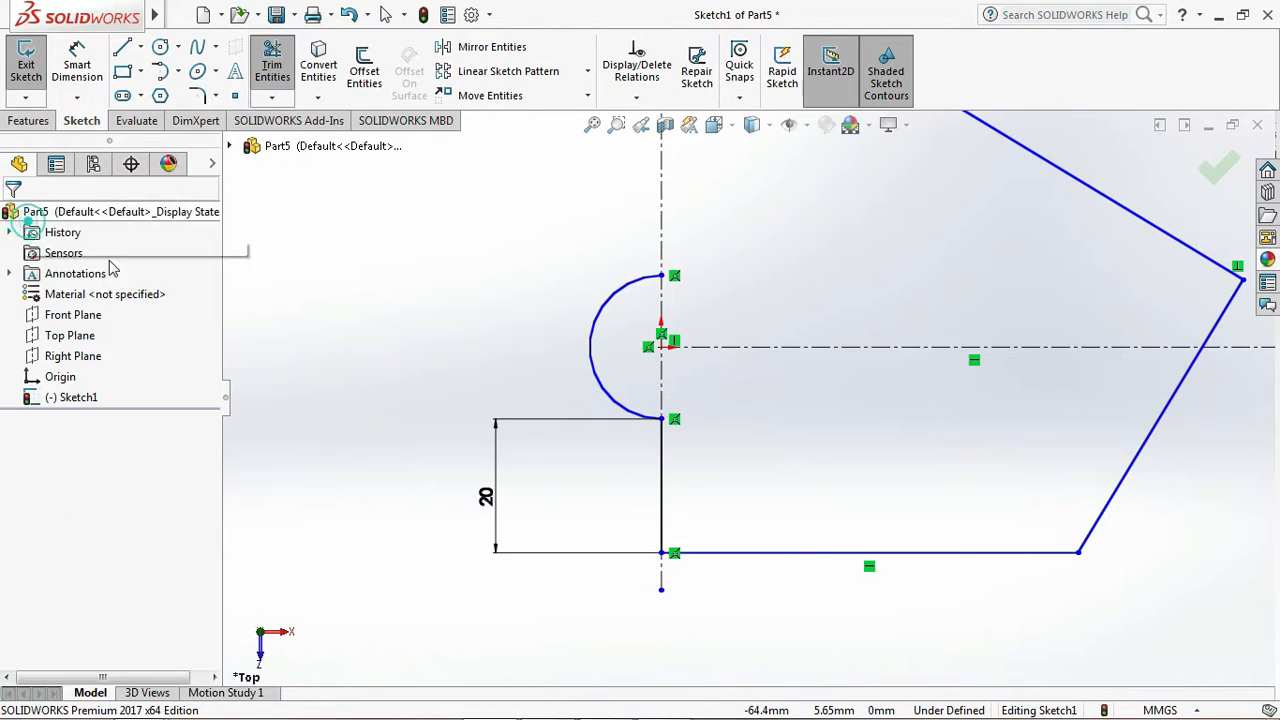
# - Open the equations manager and add a global variable named A
pyautogui.press('f')
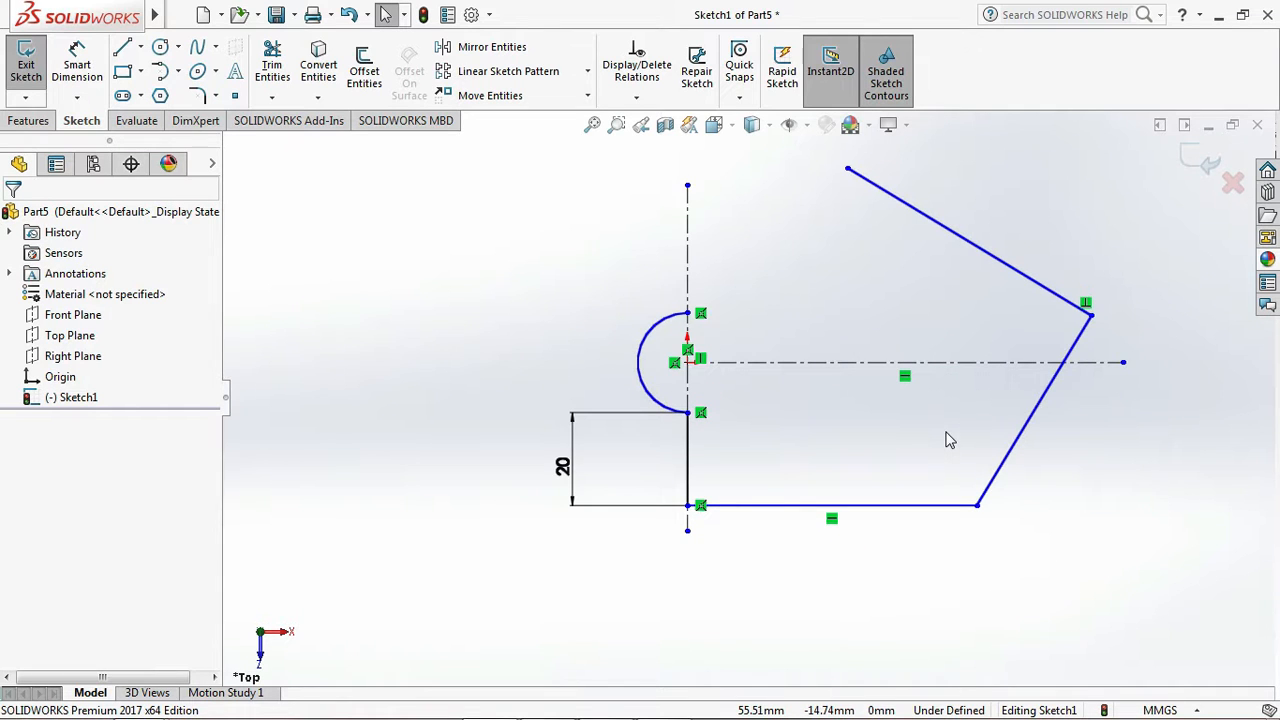
pyautogui.moveTo(155, 14)
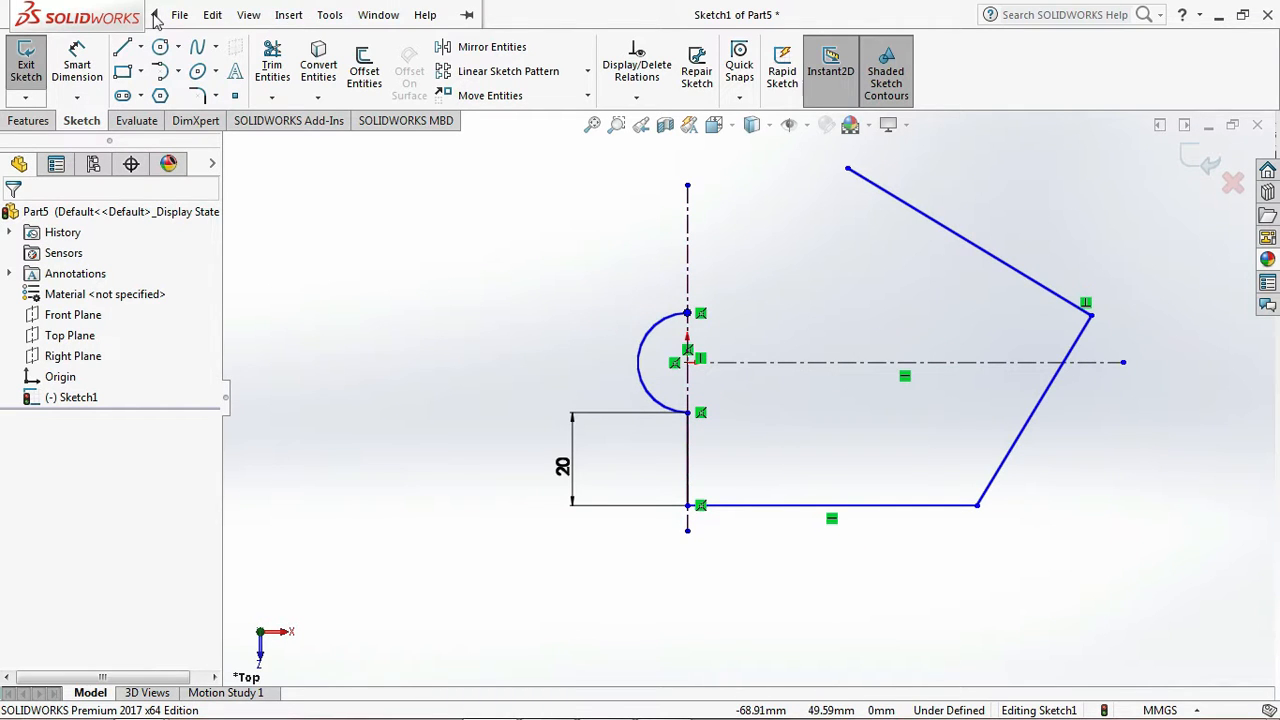
pyautogui.click(248, 15)
pyautogui.moveTo(327, 18)
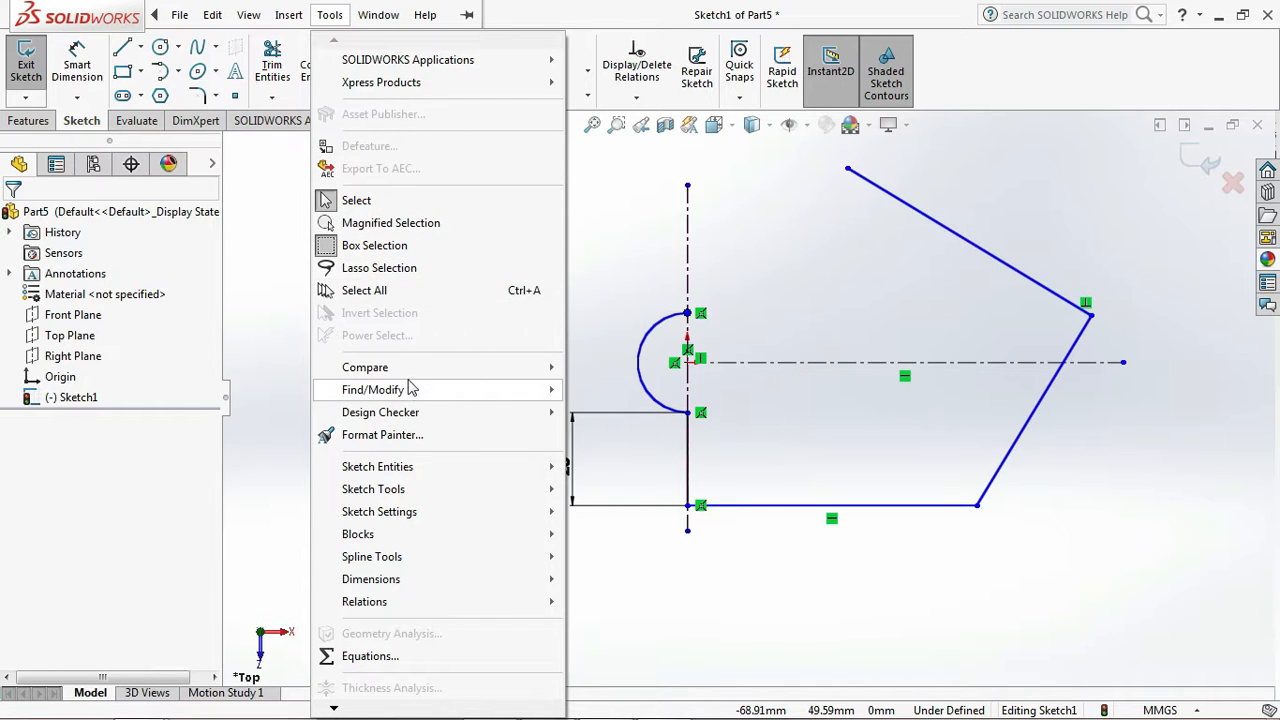
pyautogui.moveTo(408, 397)
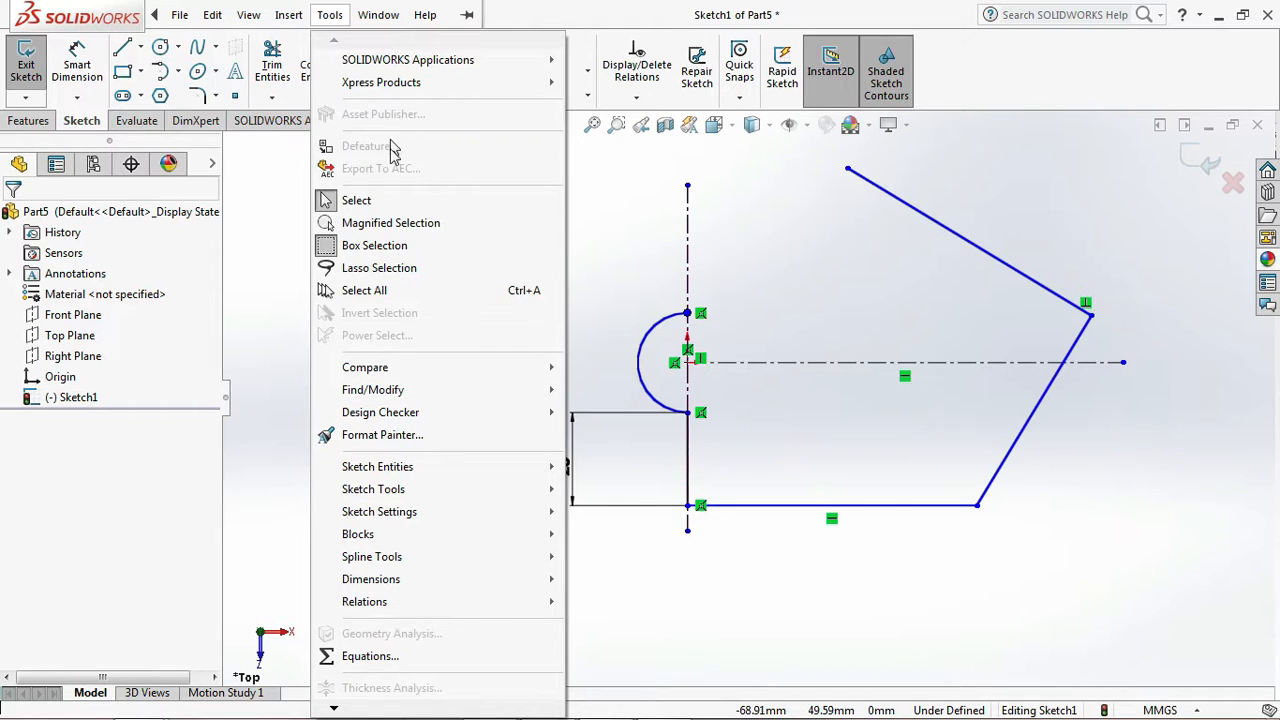
pyautogui.click(396, 657)
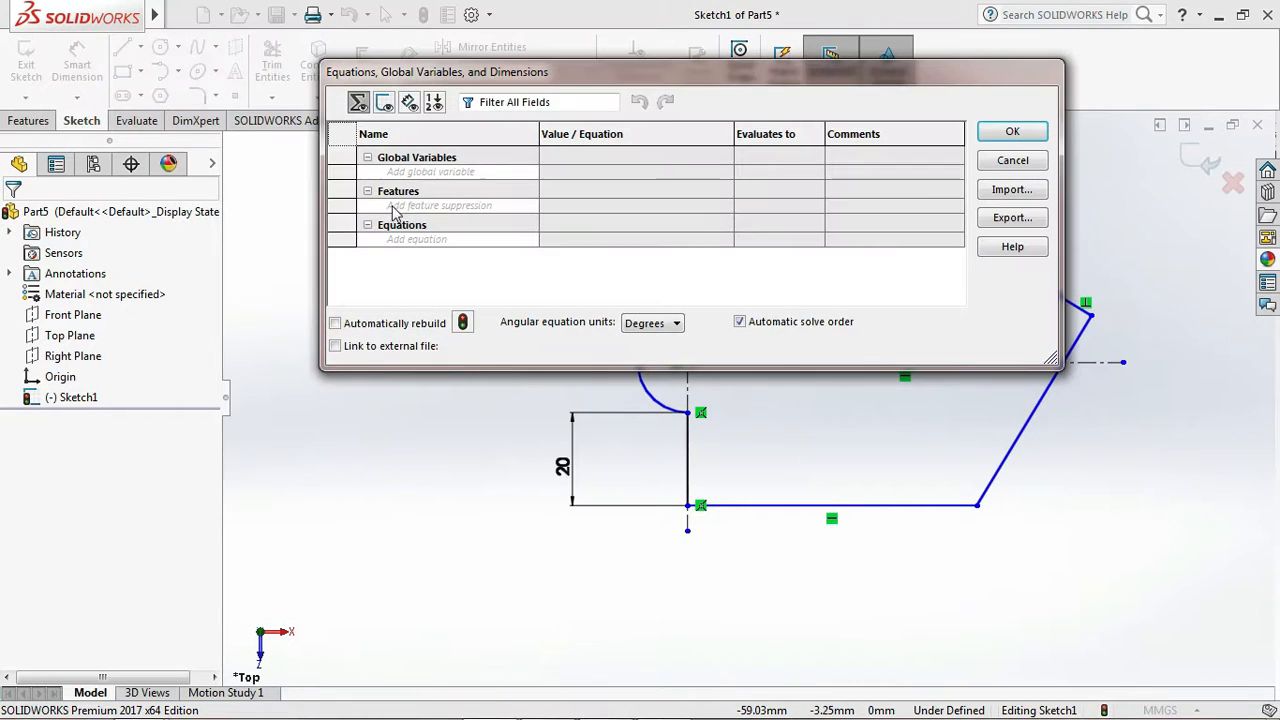
pyautogui.click(439, 172)
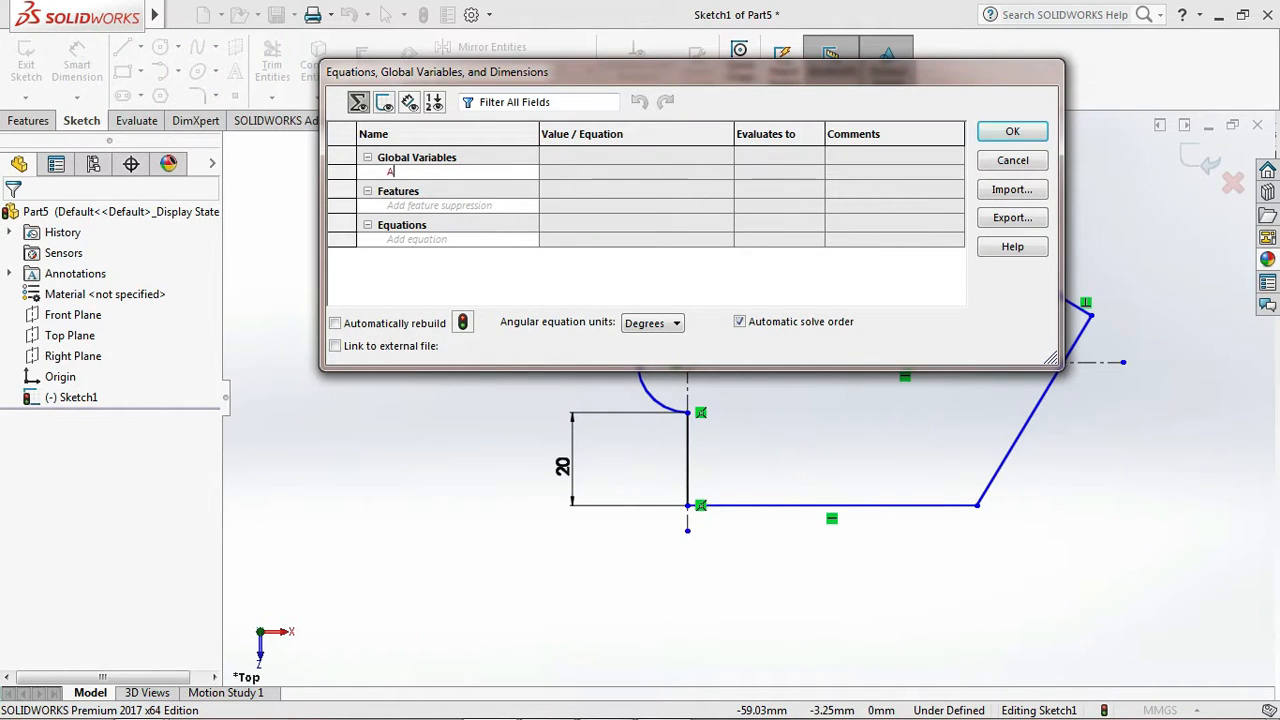
# - Switch to the CSWA practice PDF in Adobe Reader and look up the Question 4 values for parameters A, B and C
pyautogui.moveTo(585, 718)
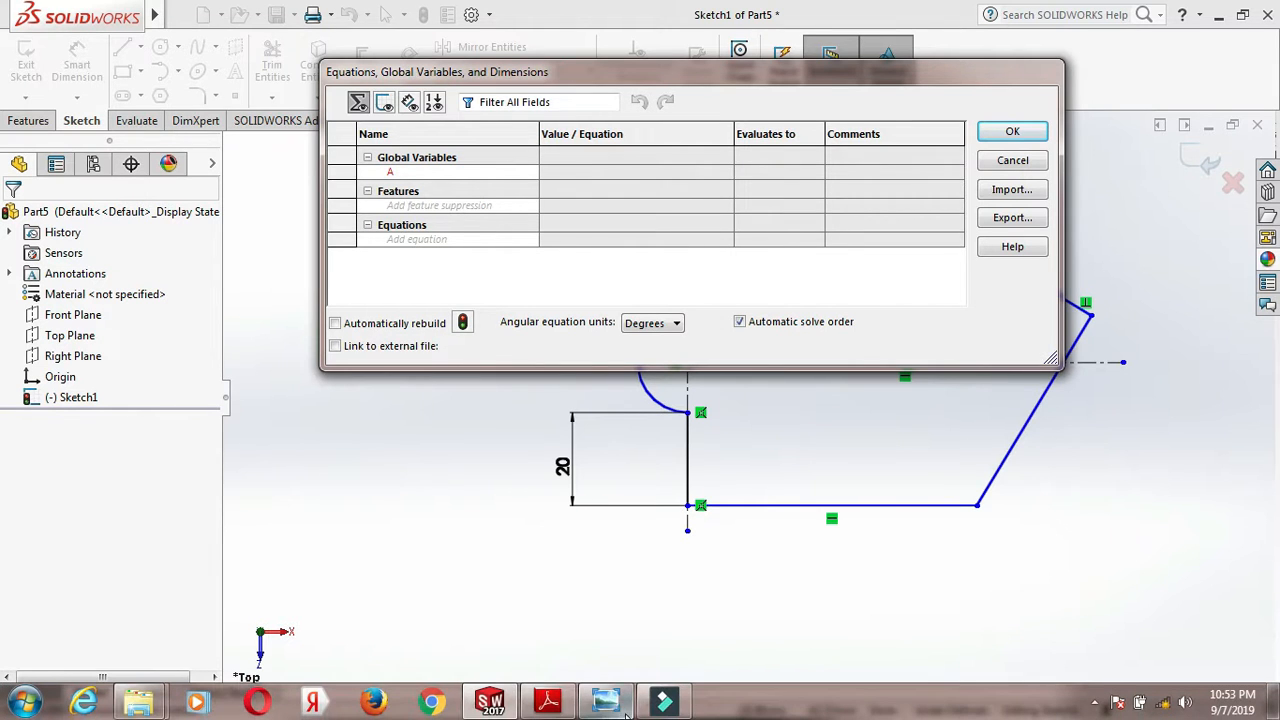
pyautogui.click(547, 705)
pyautogui.scroll(-3, 570, 505)
pyautogui.scroll(-10, 570, 505)
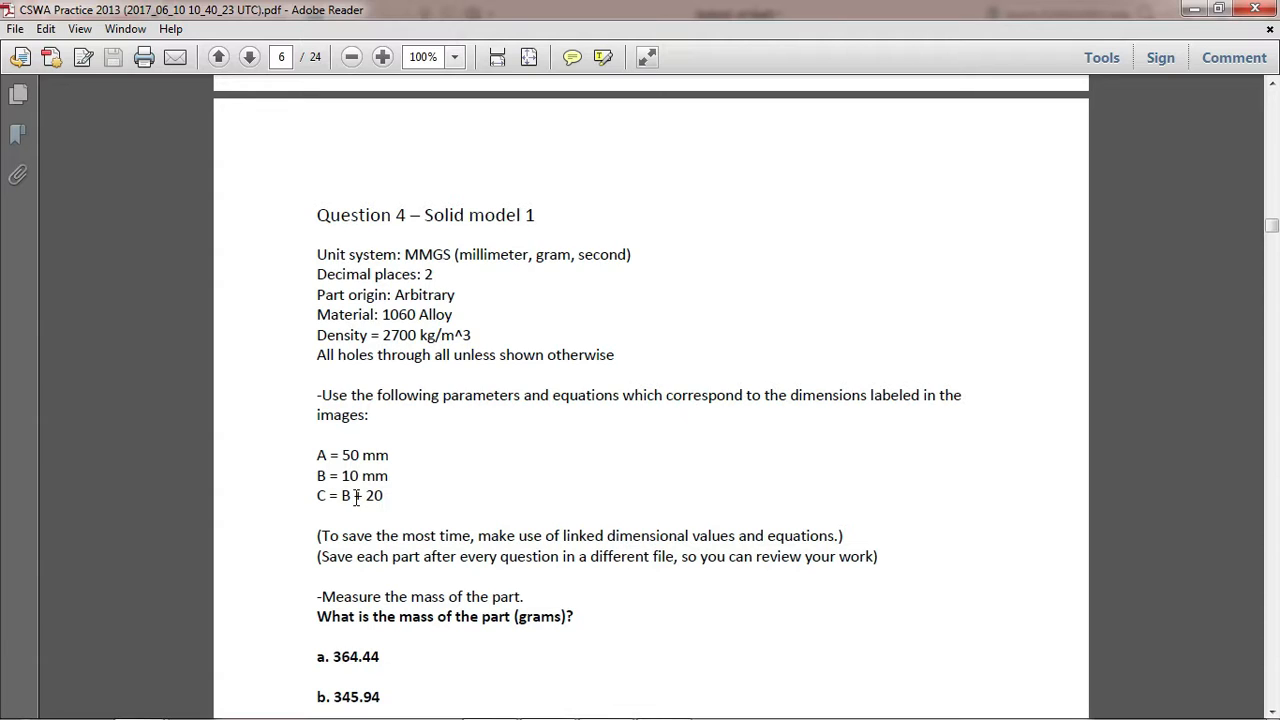
pyautogui.click(1195, 10)
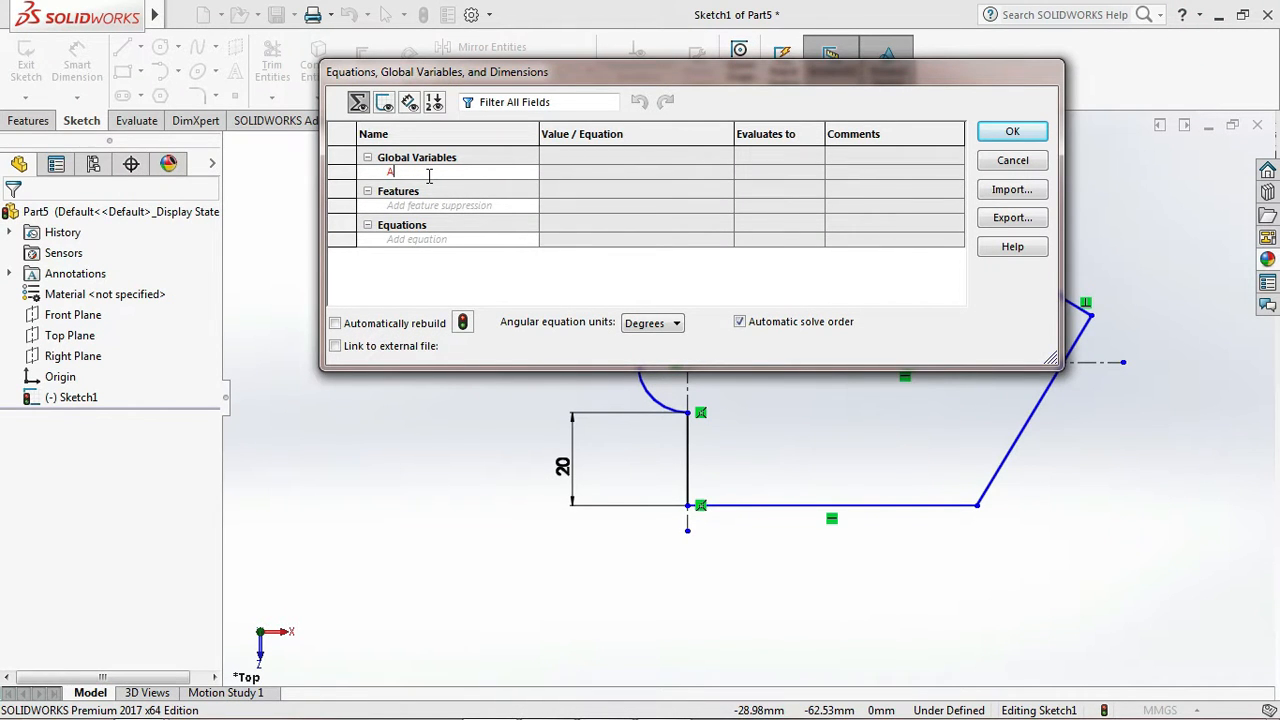
# - Set the value of global variable A to 50mm
pyautogui.press('Return')
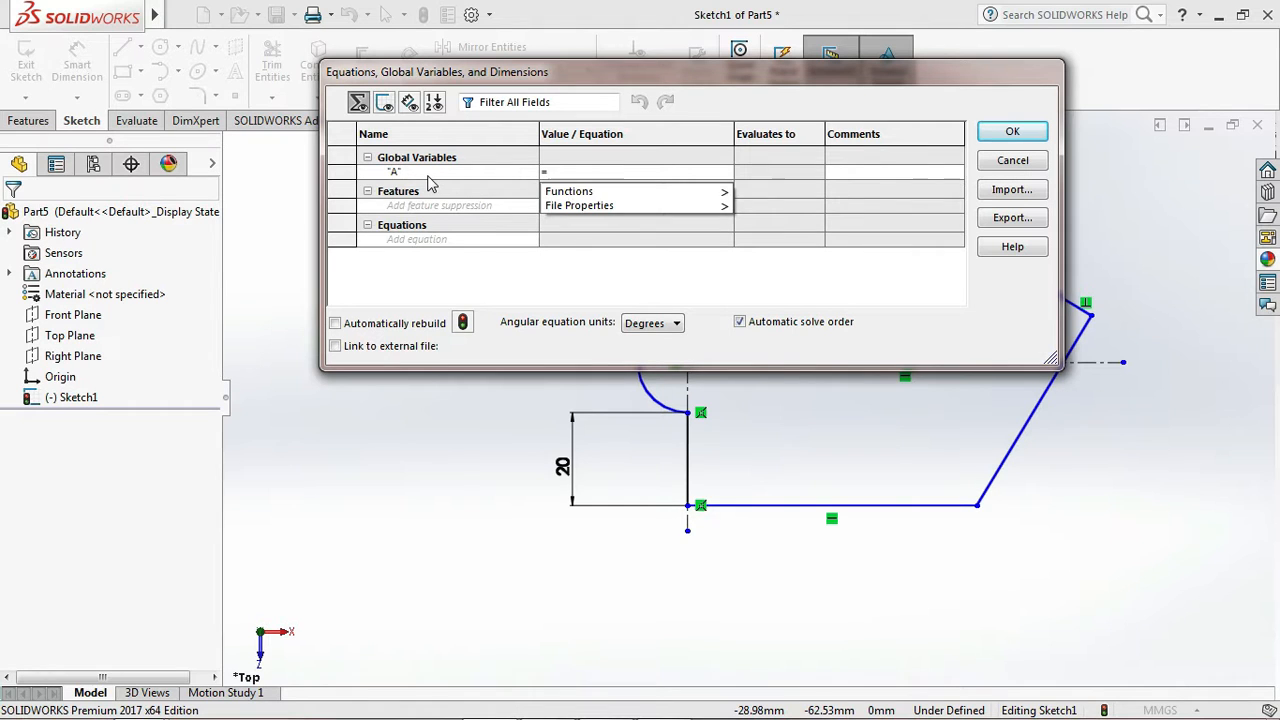
pyautogui.write('50')
pyautogui.press('Return')
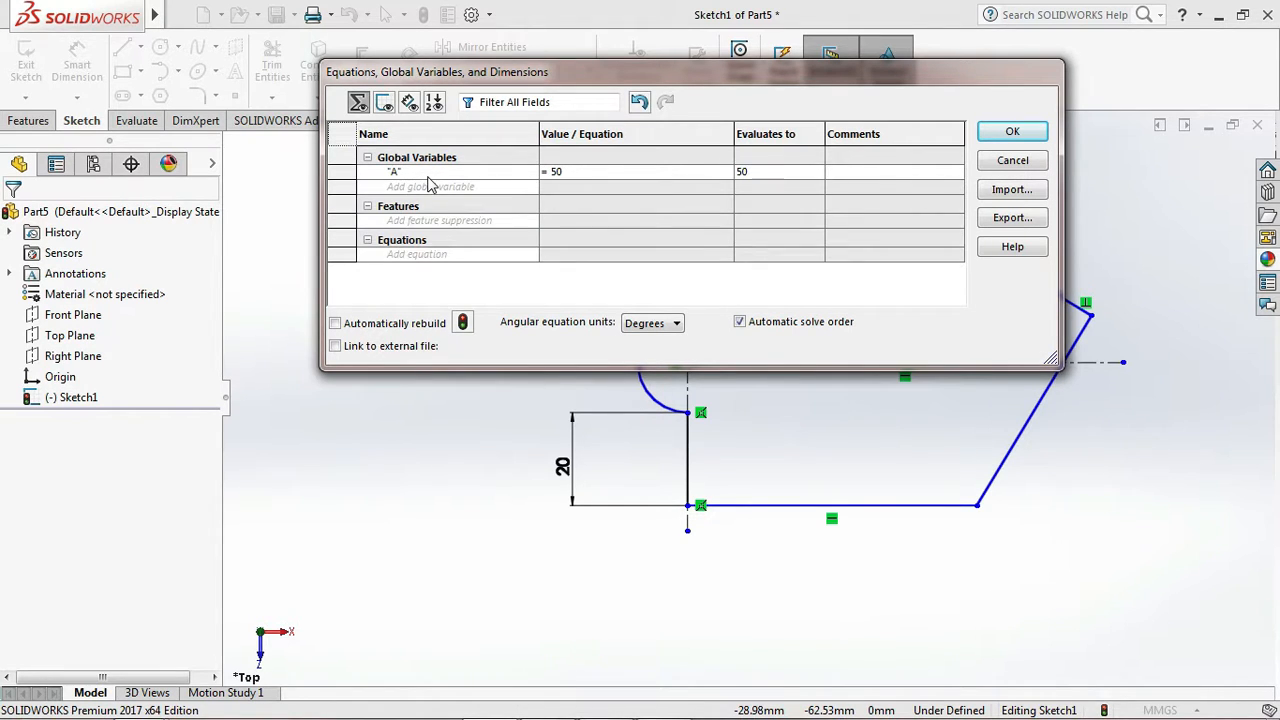
pyautogui.click(586, 172)
pyautogui.click(583, 172)
pyautogui.click(582, 189)
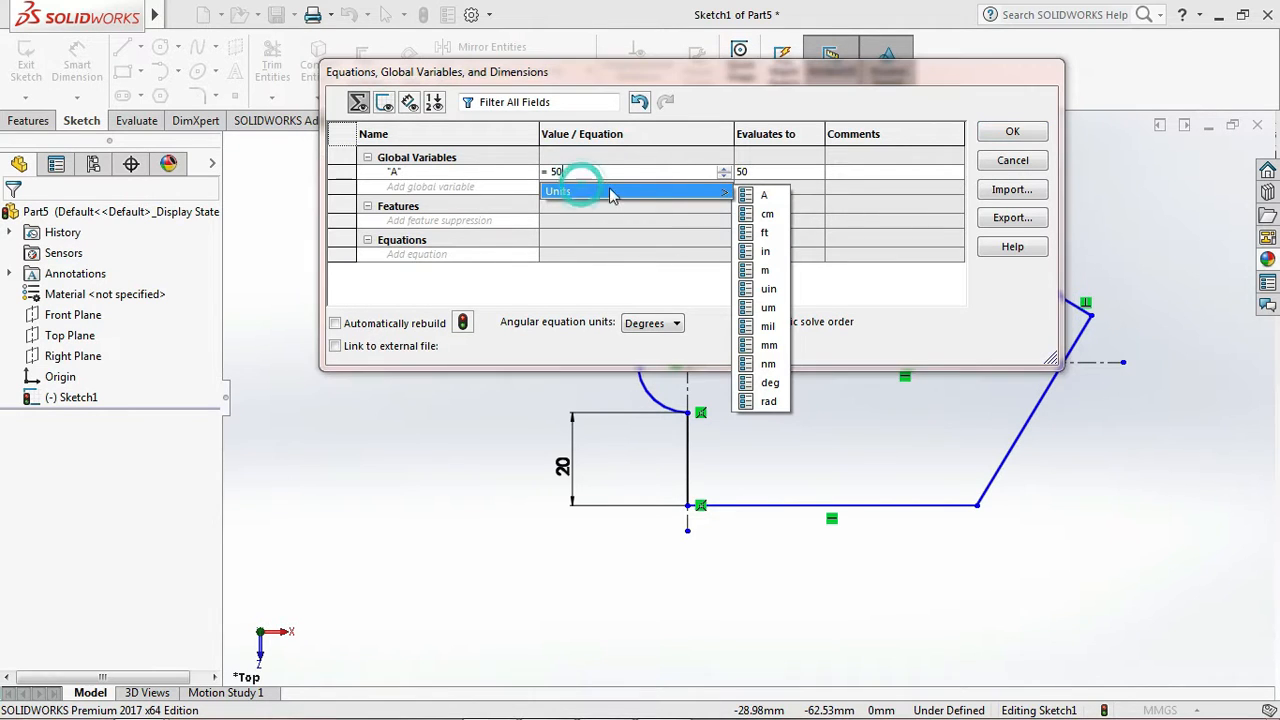
pyautogui.click(769, 345)
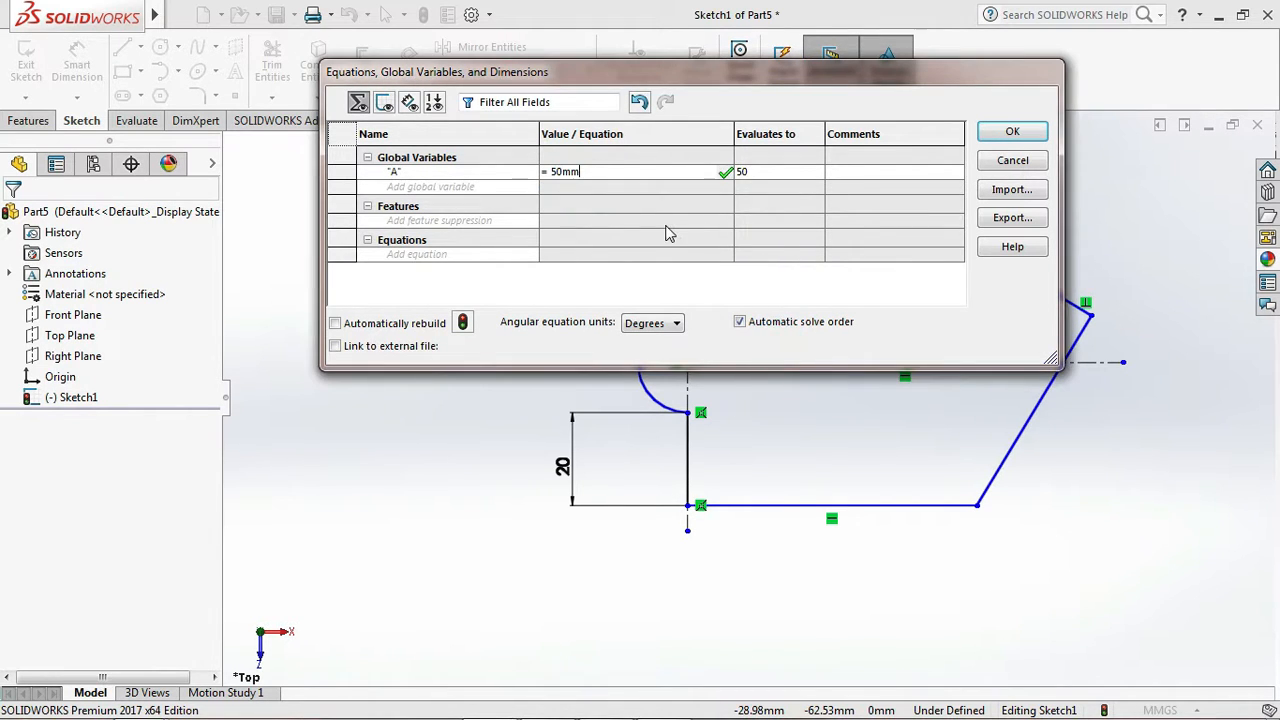
pyautogui.press('Return')
pyautogui.press('Return')
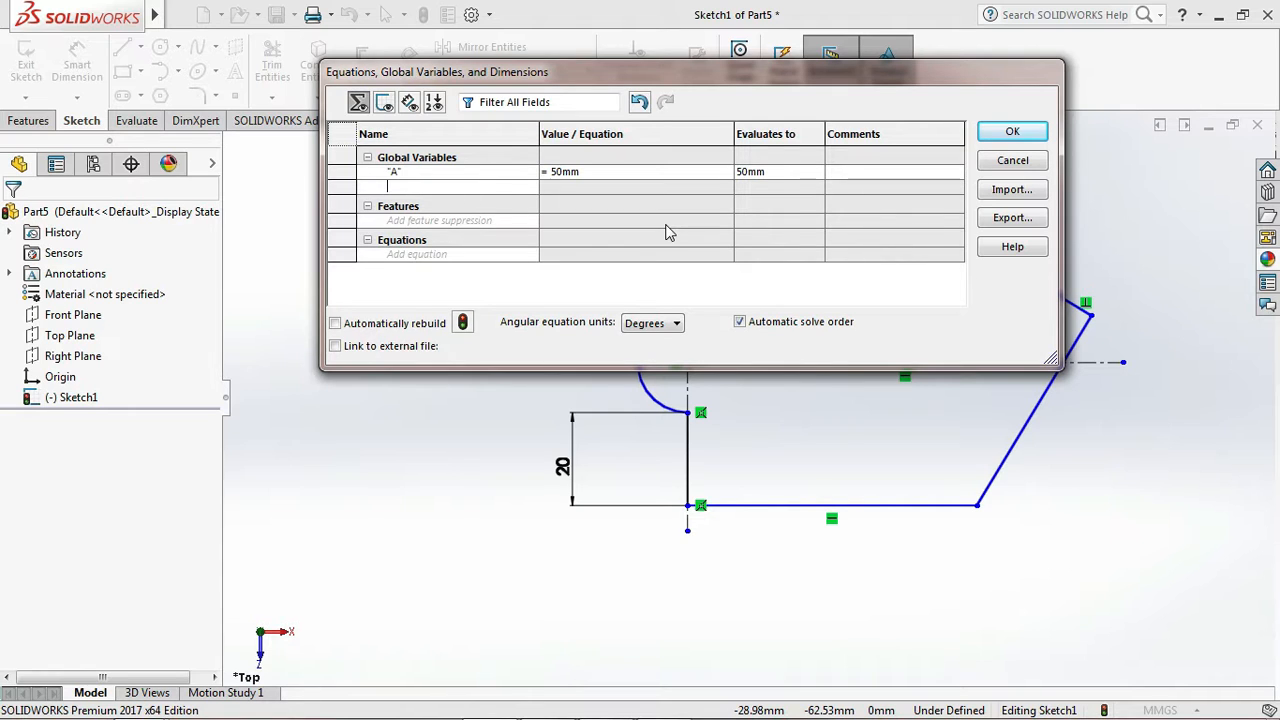
# - Add a global variable B with the value 10mm
pyautogui.write('B')
pyautogui.press('Tab')
pyautogui.write('=')
pyautogui.moveTo(668, 232)
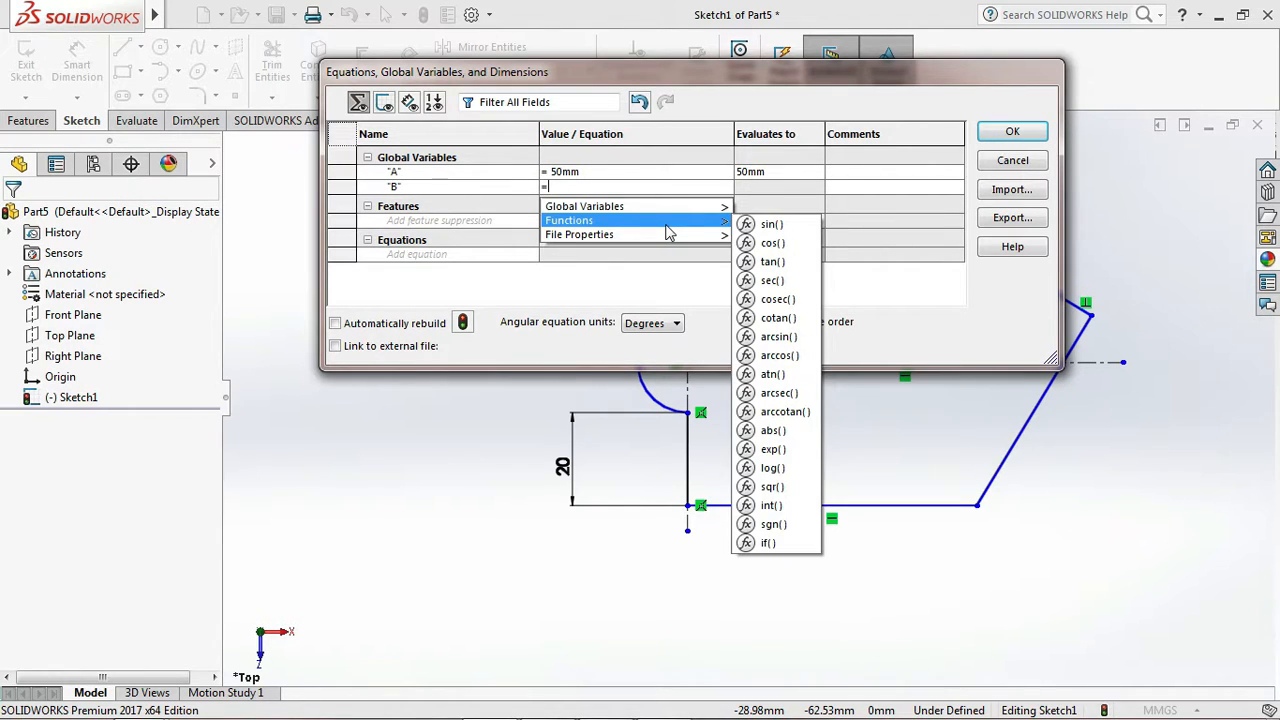
pyautogui.write('10')
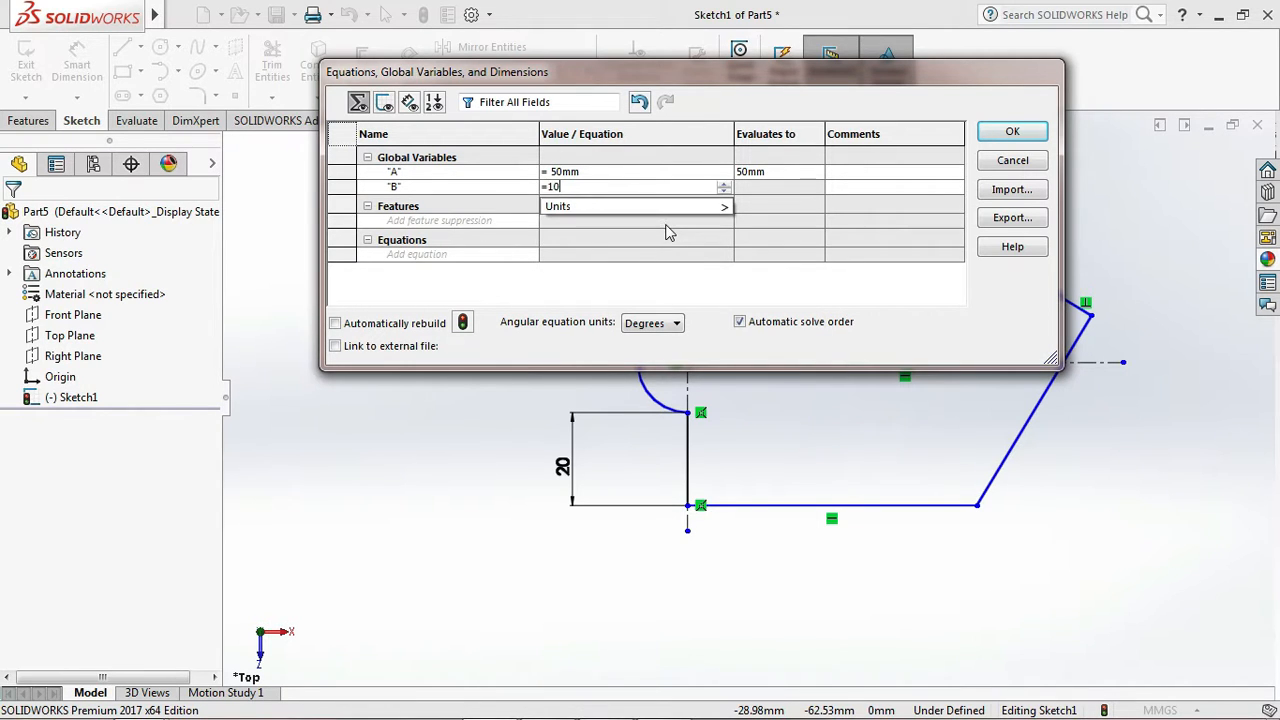
pyautogui.moveTo(700, 208)
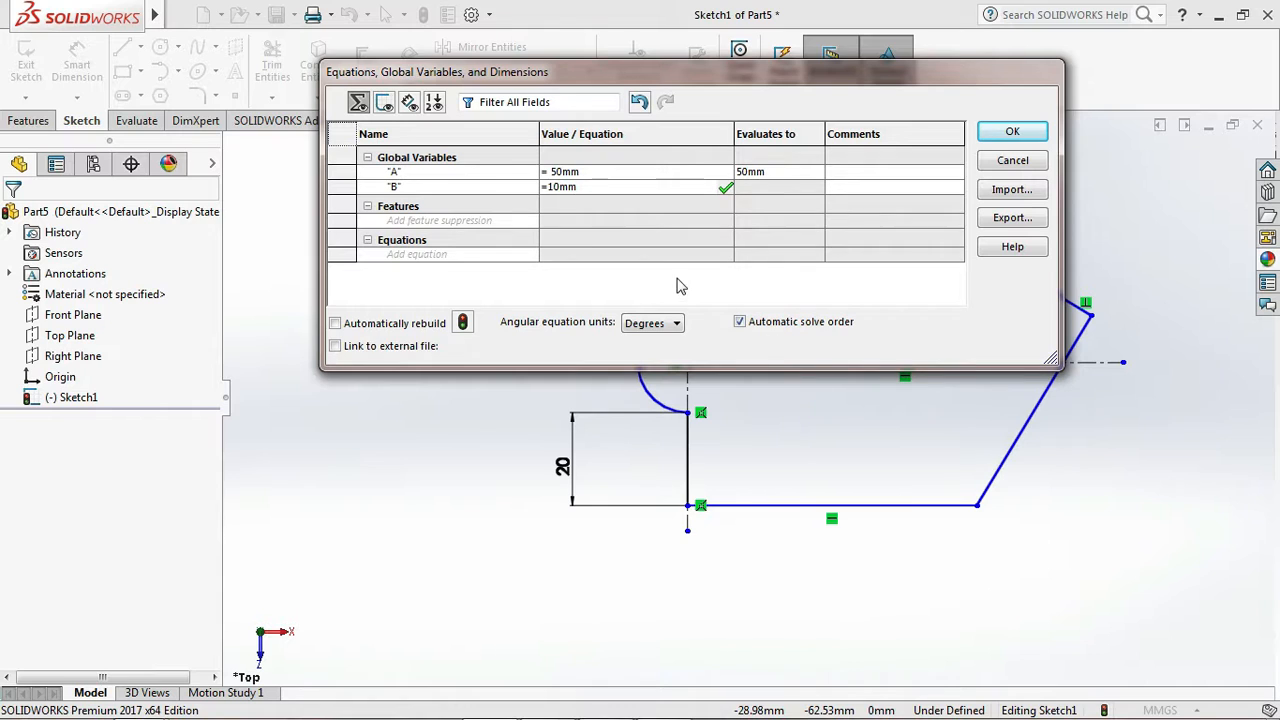
pyautogui.press('Tab')
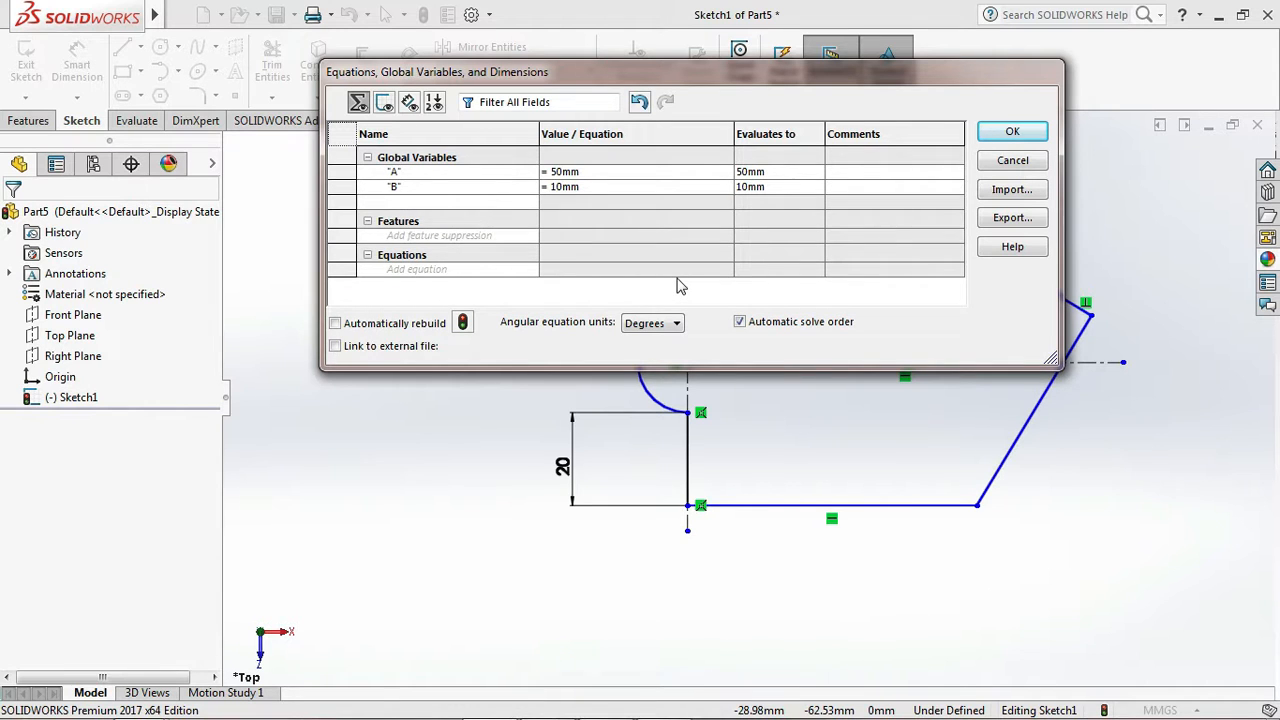
# - Add a global variable C with the equation "B" + 20mm and accept the equations
pyautogui.write('=')
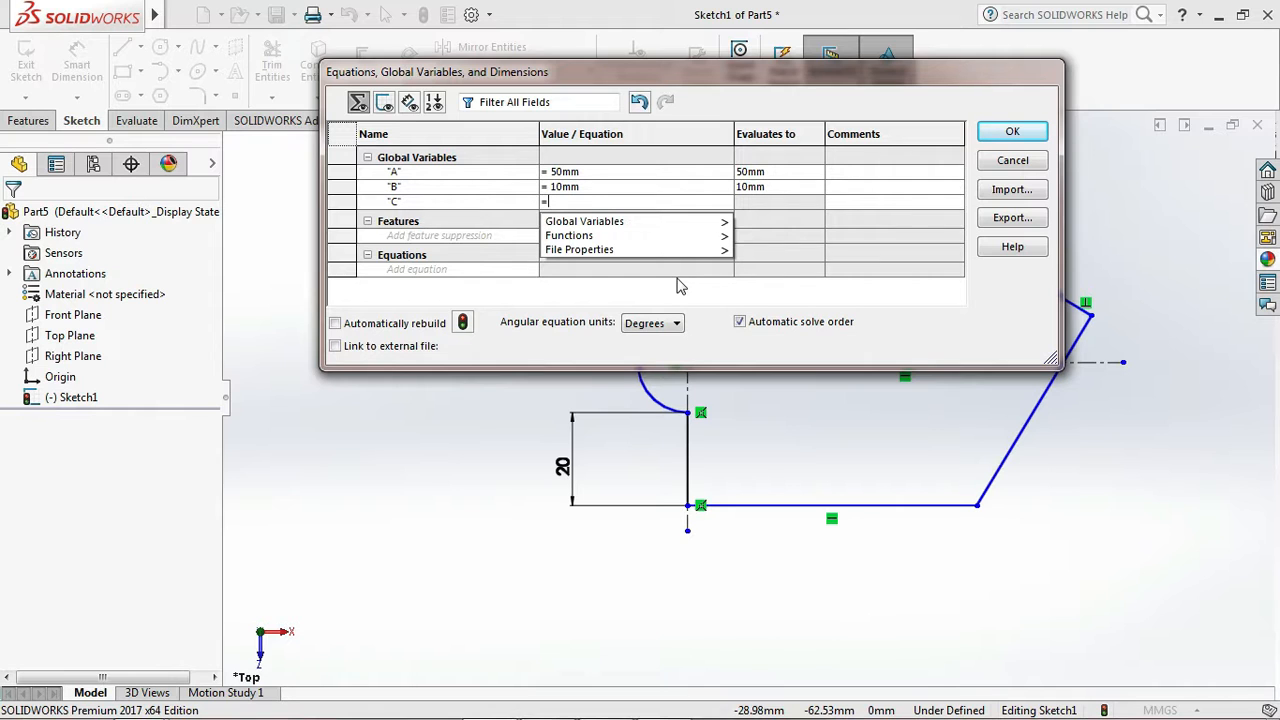
pyautogui.moveTo(715, 222)
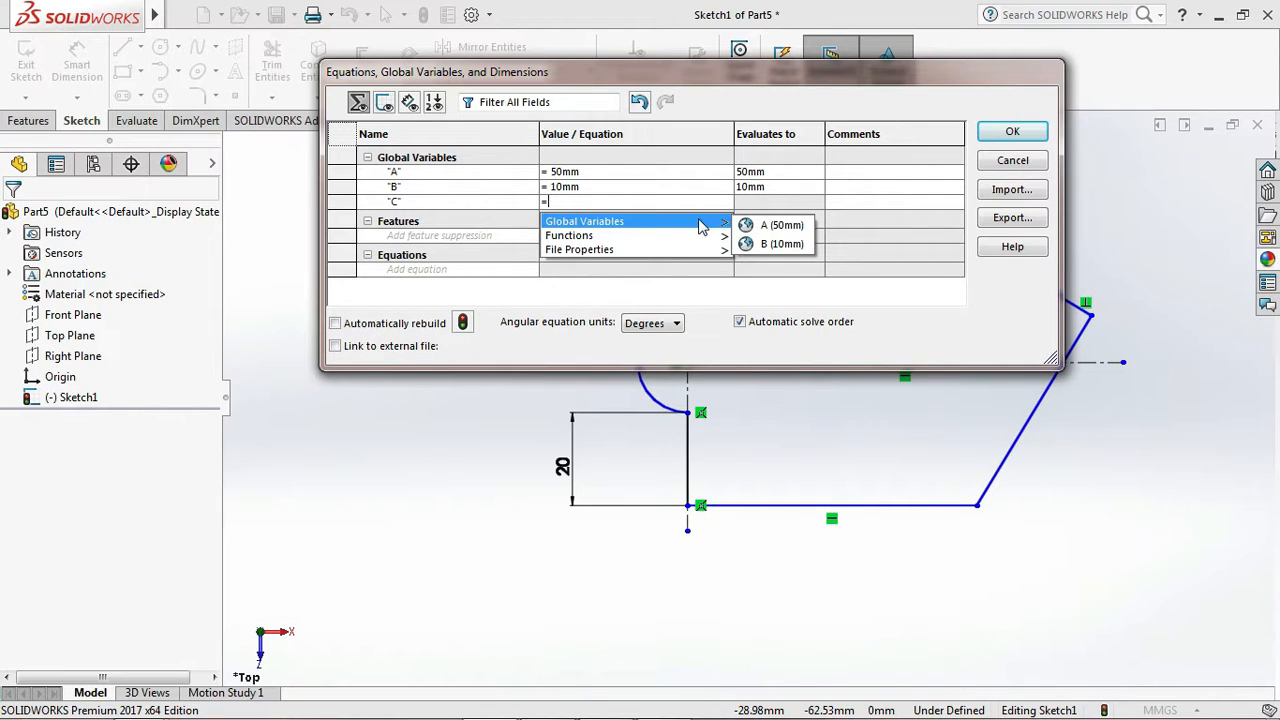
pyautogui.click(775, 244)
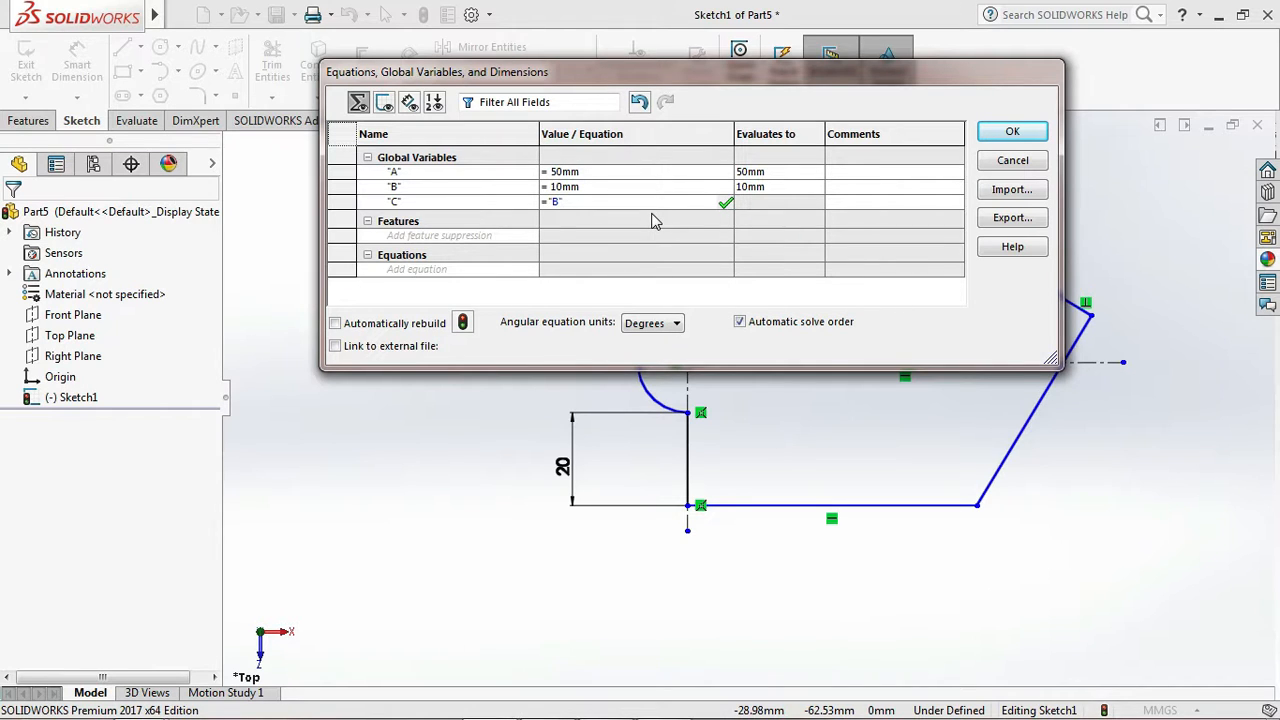
pyautogui.write('+')
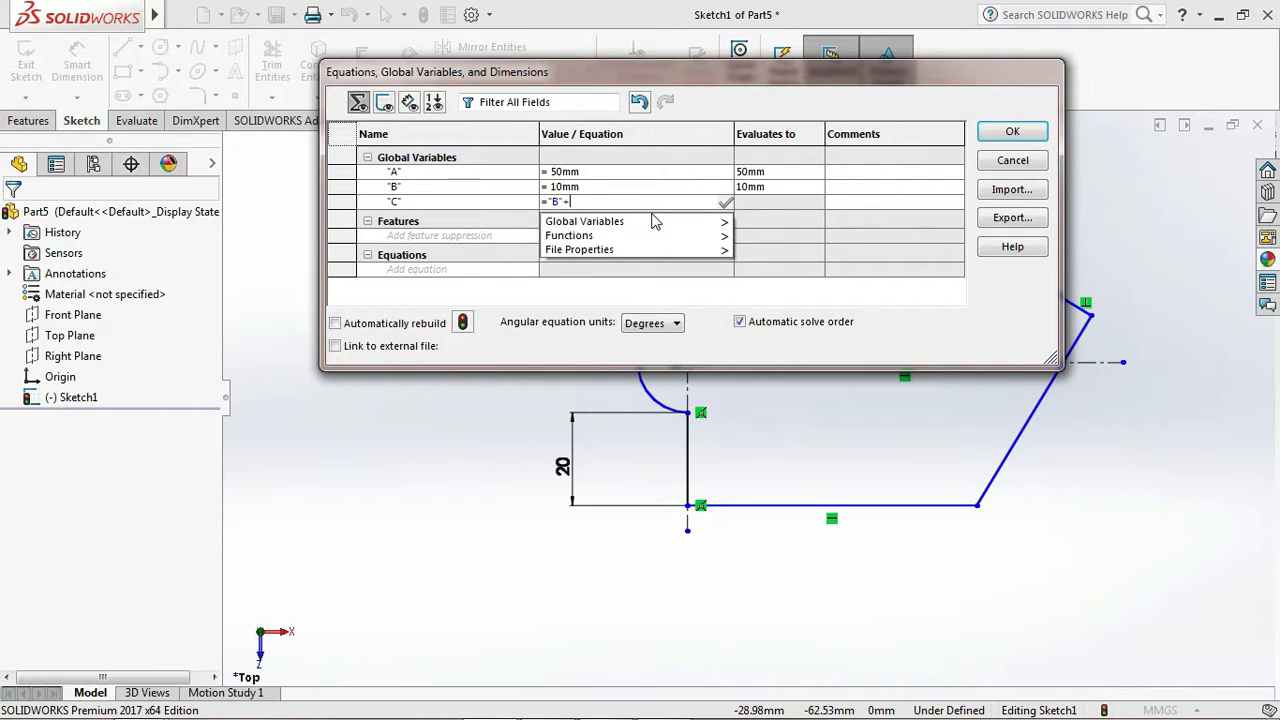
pyautogui.write('20')
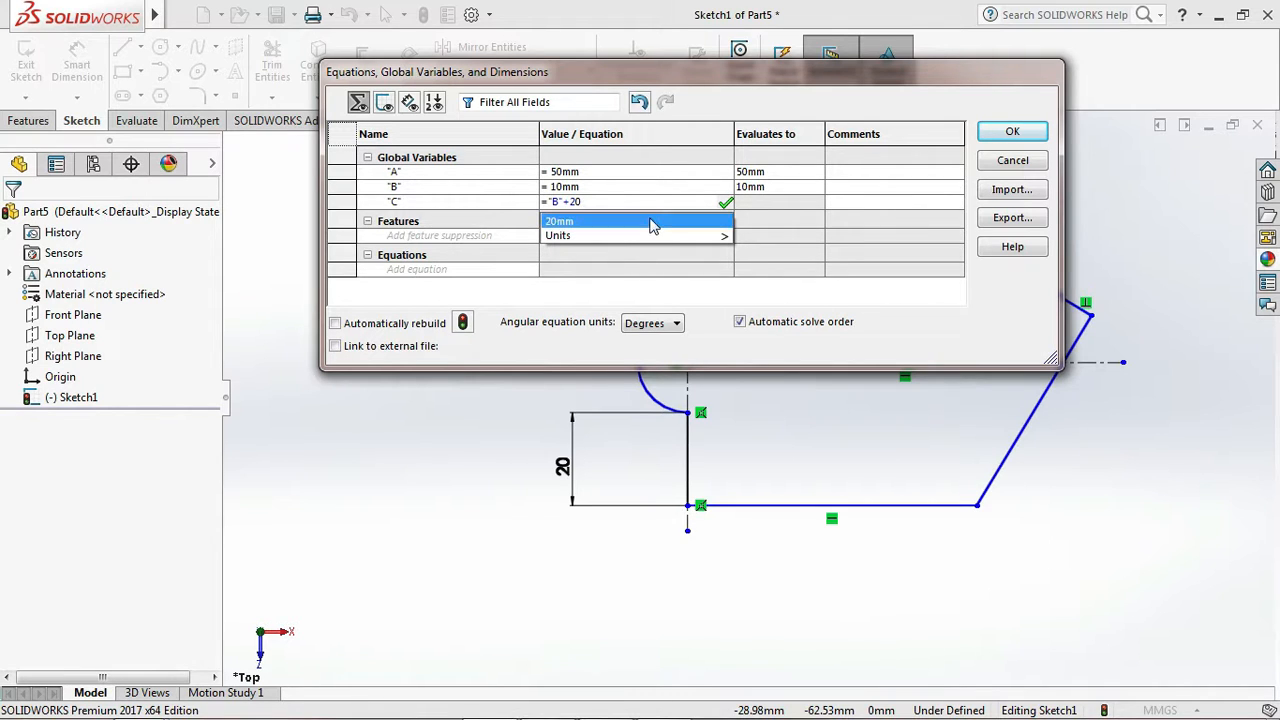
pyautogui.click(652, 224)
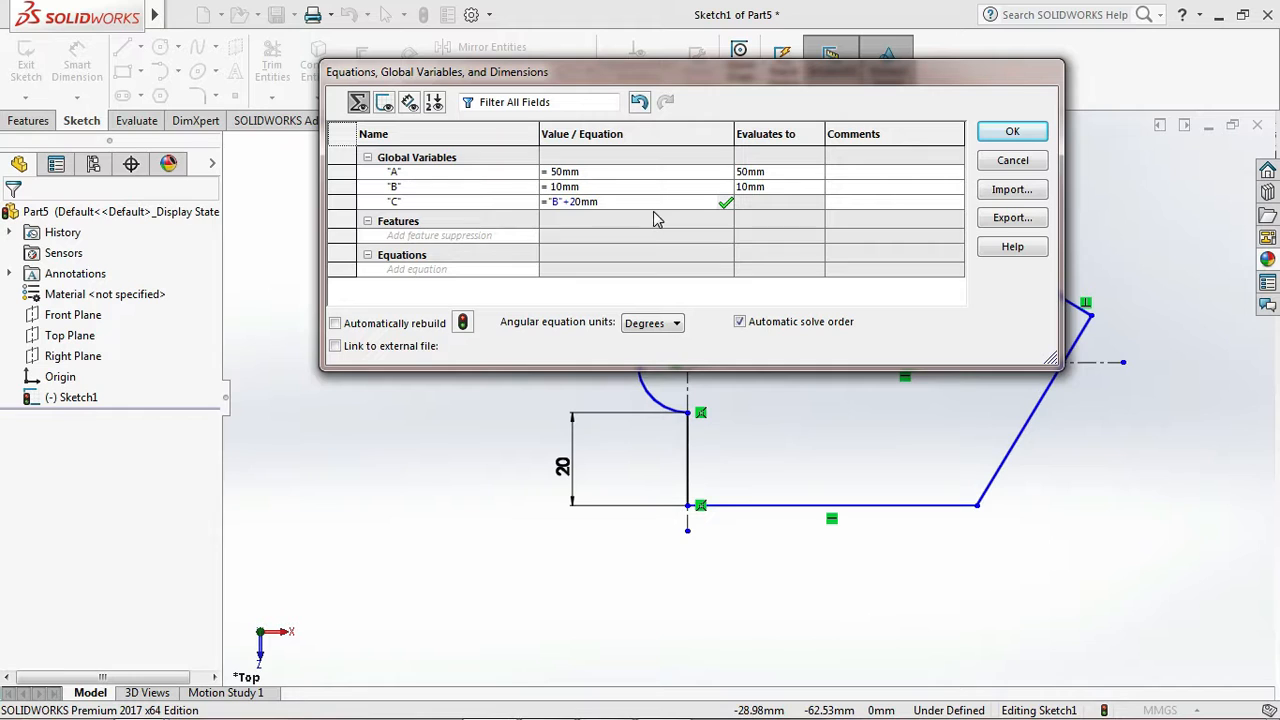
pyautogui.press('Return')
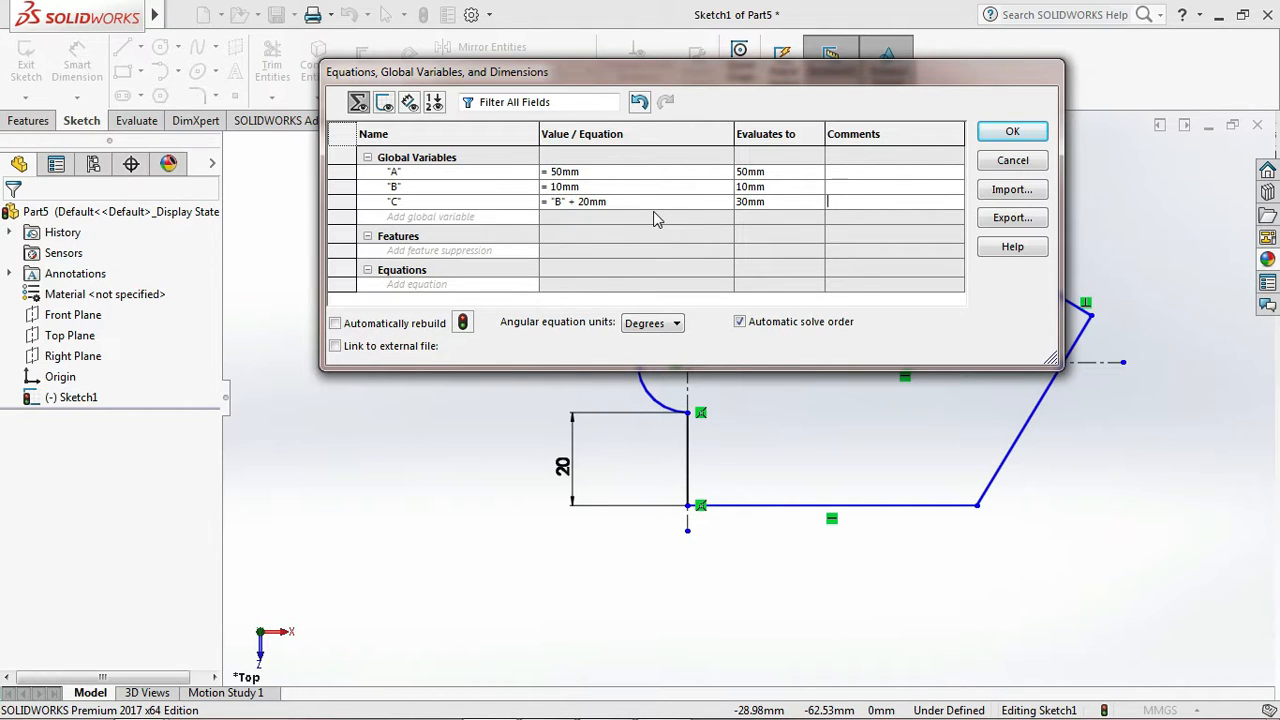
pyautogui.click(1012, 133)
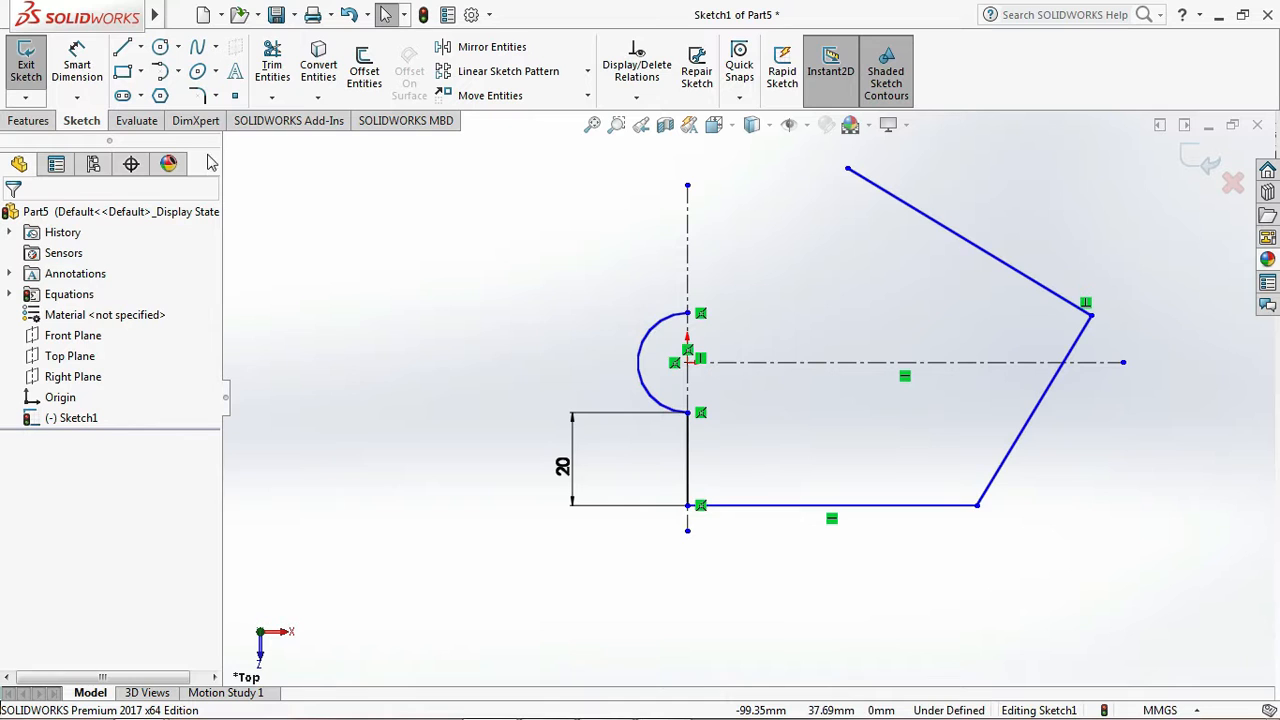
# - Dimension the vertical distance between the arc's upper end and the upper end of the vertical centerline to 35 mm
pyautogui.click(79, 80)
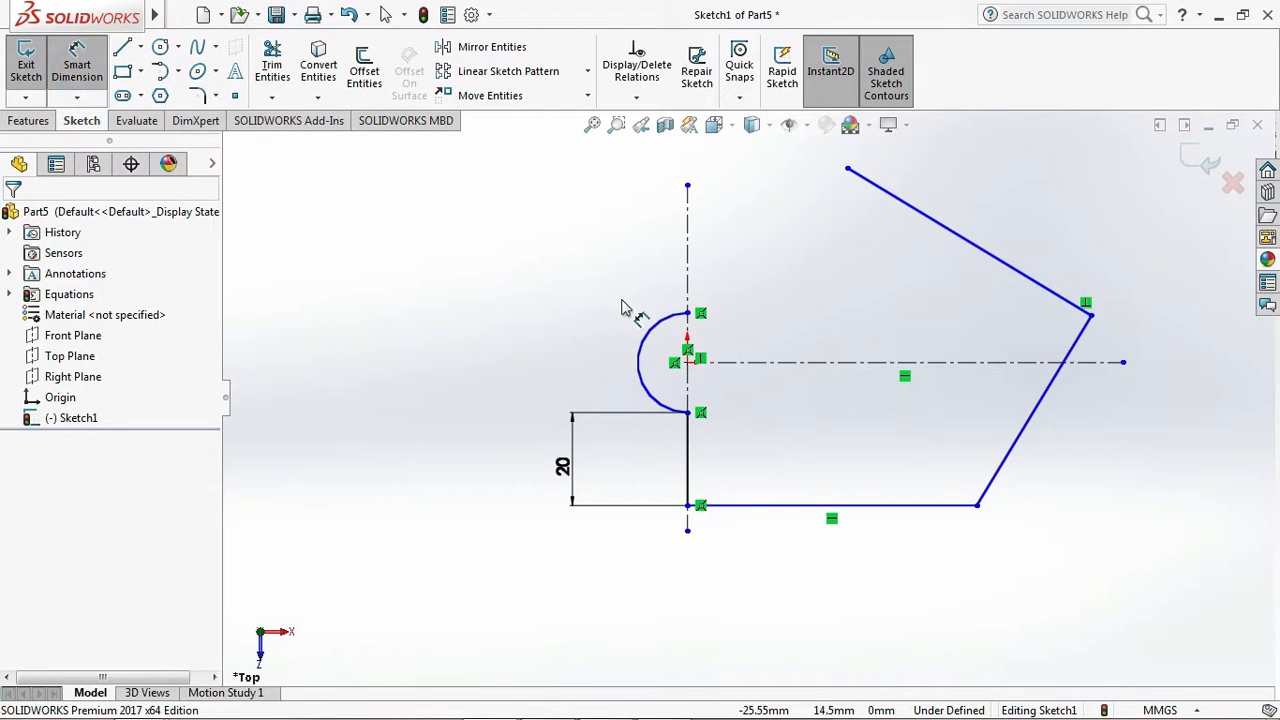
pyautogui.click(687, 314)
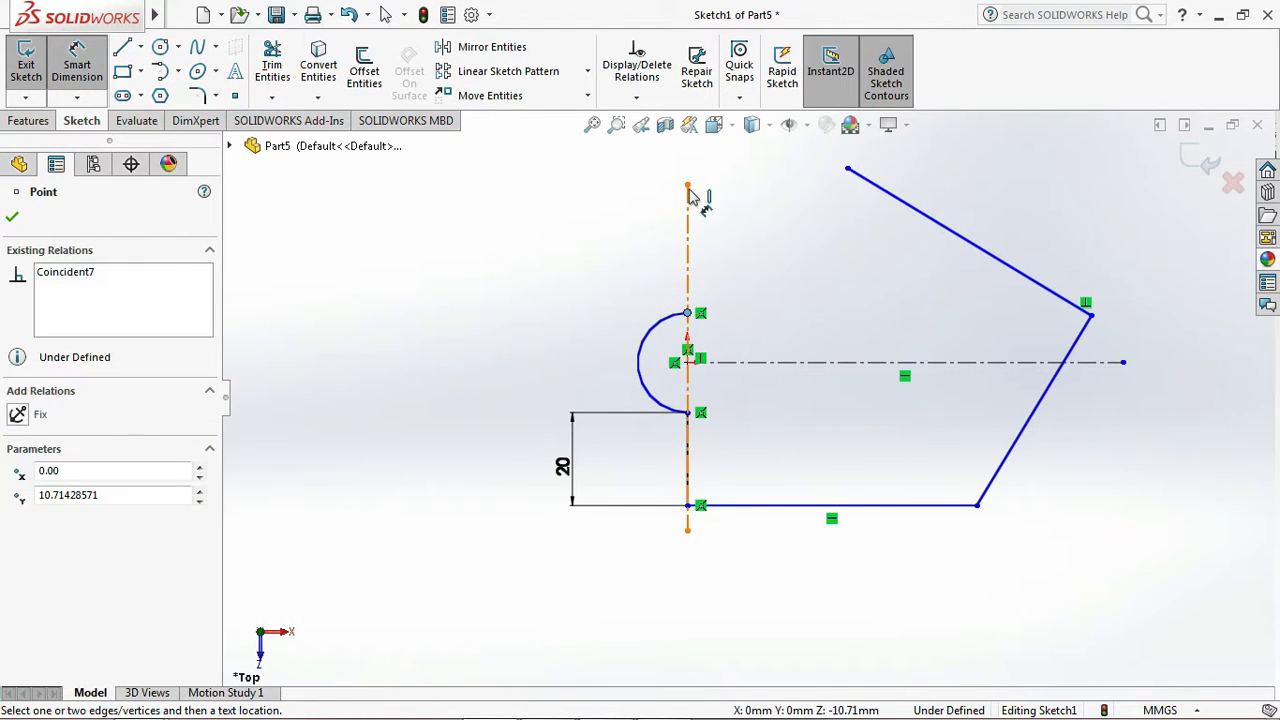
pyautogui.click(687, 187)
pyautogui.click(531, 238)
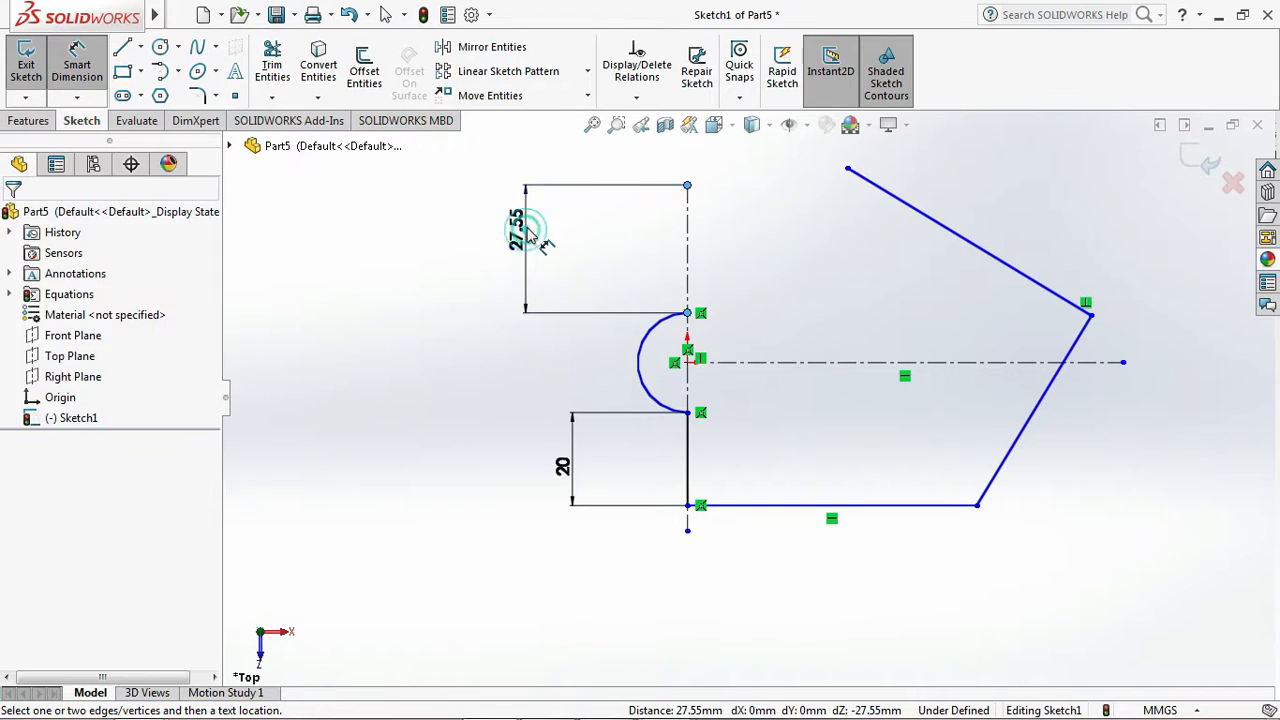
pyautogui.write('35')
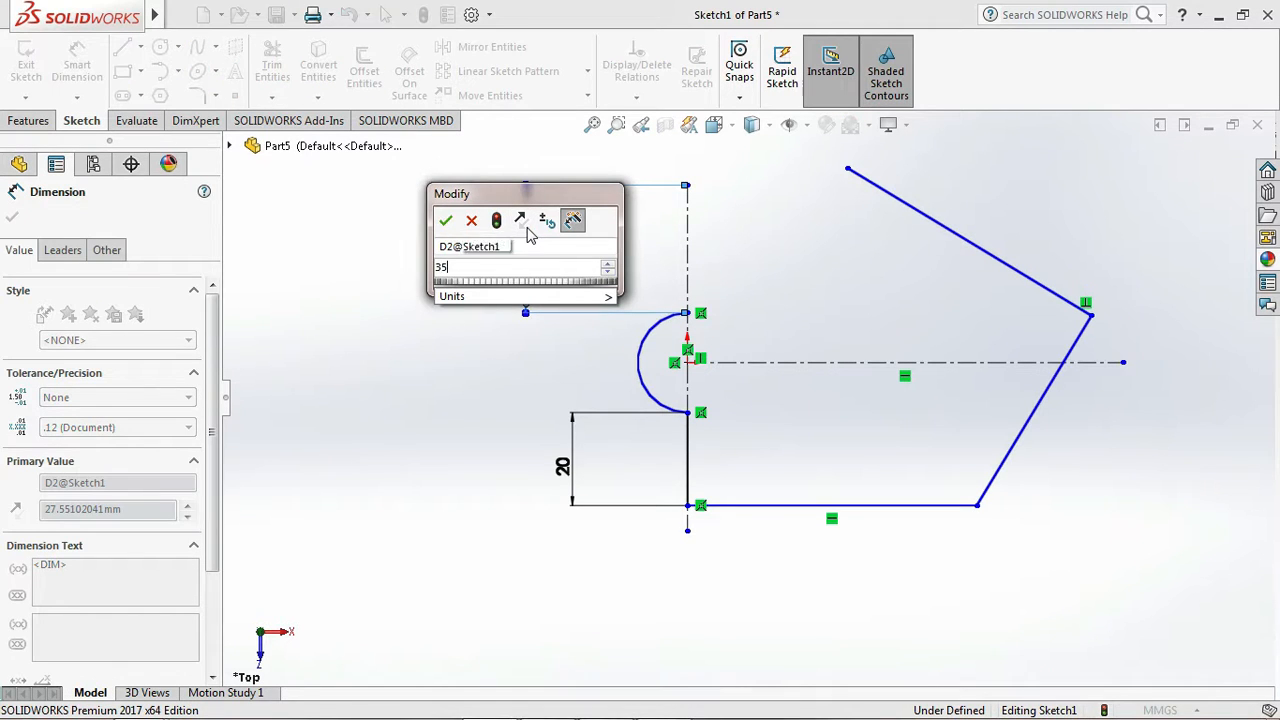
pyautogui.press('Return')
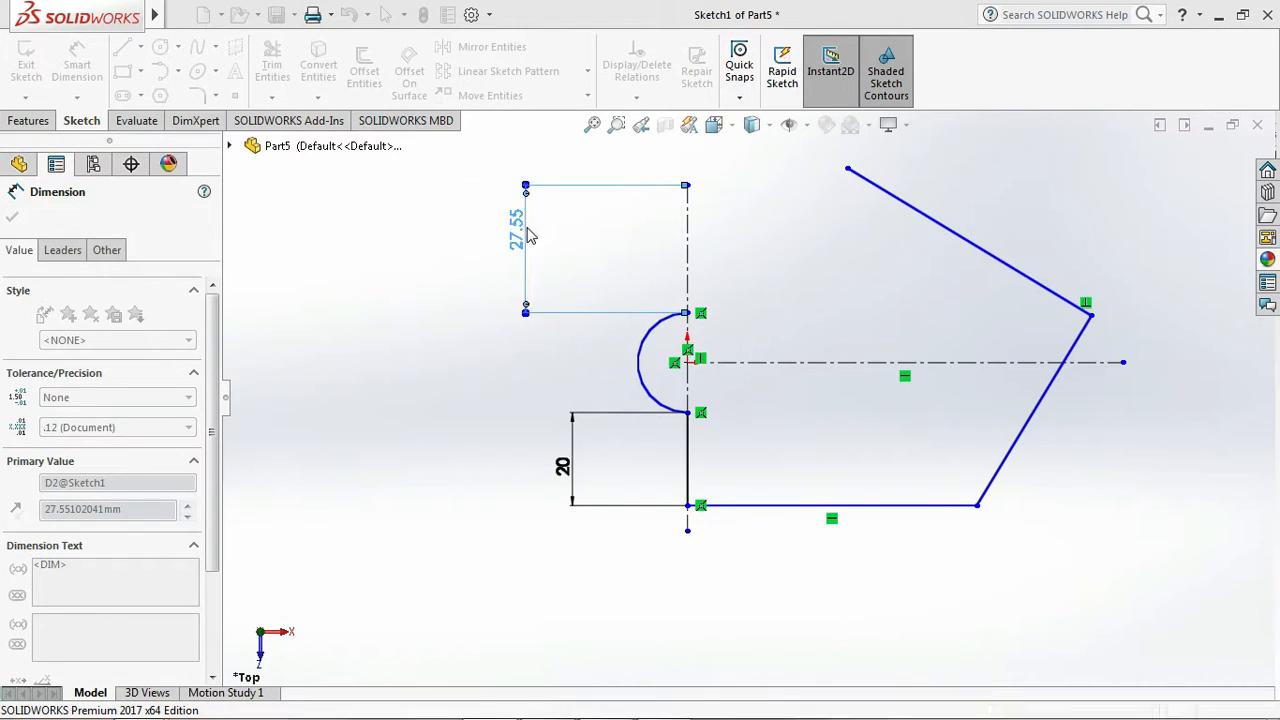
# - Accept the 35 mm dimension and sketch a circle of about 15 mm radius centered on the vertical centerline's upper end
pyautogui.scroll(-4, 666, 465)
pyautogui.scroll(1, 656, 408)
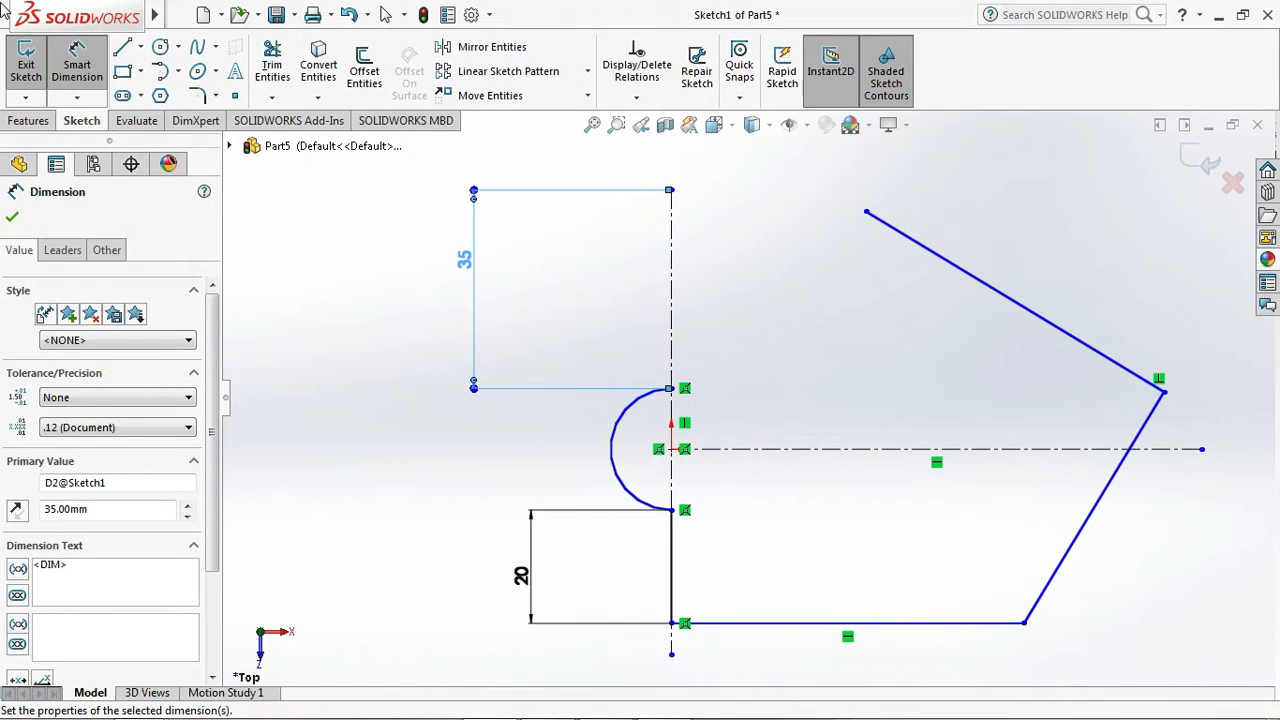
pyautogui.click(12, 217)
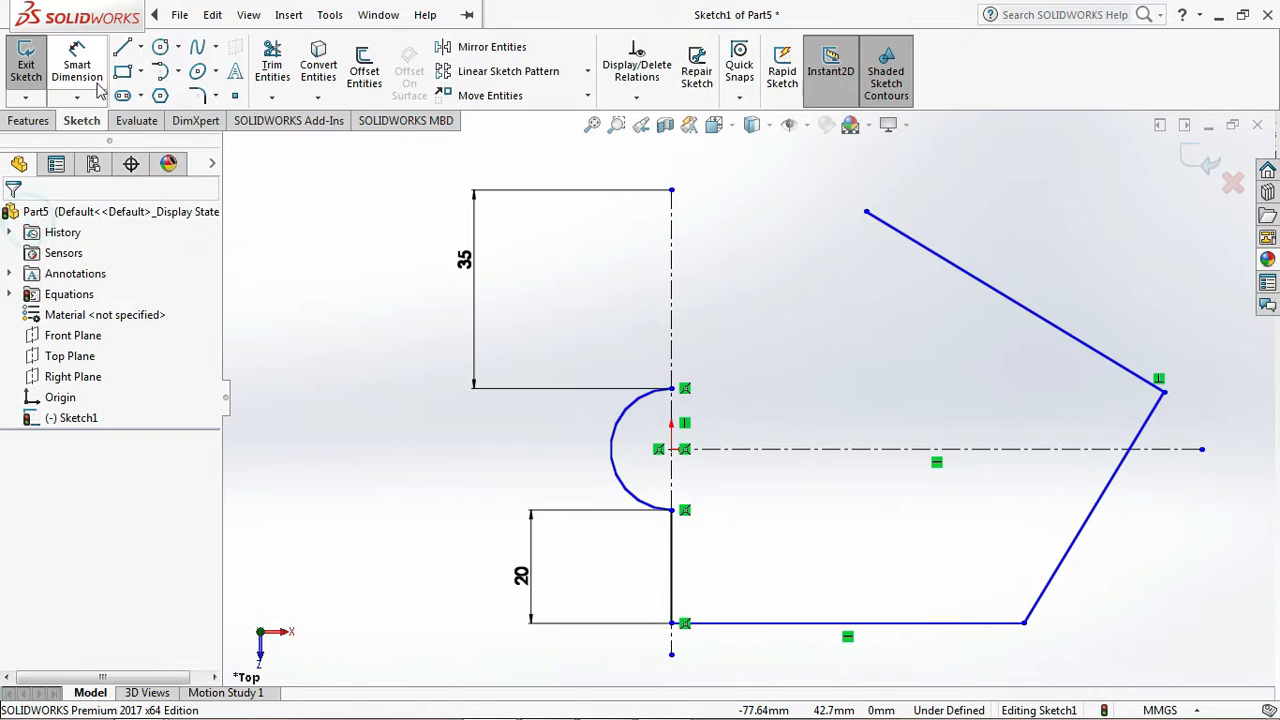
pyautogui.click(160, 49)
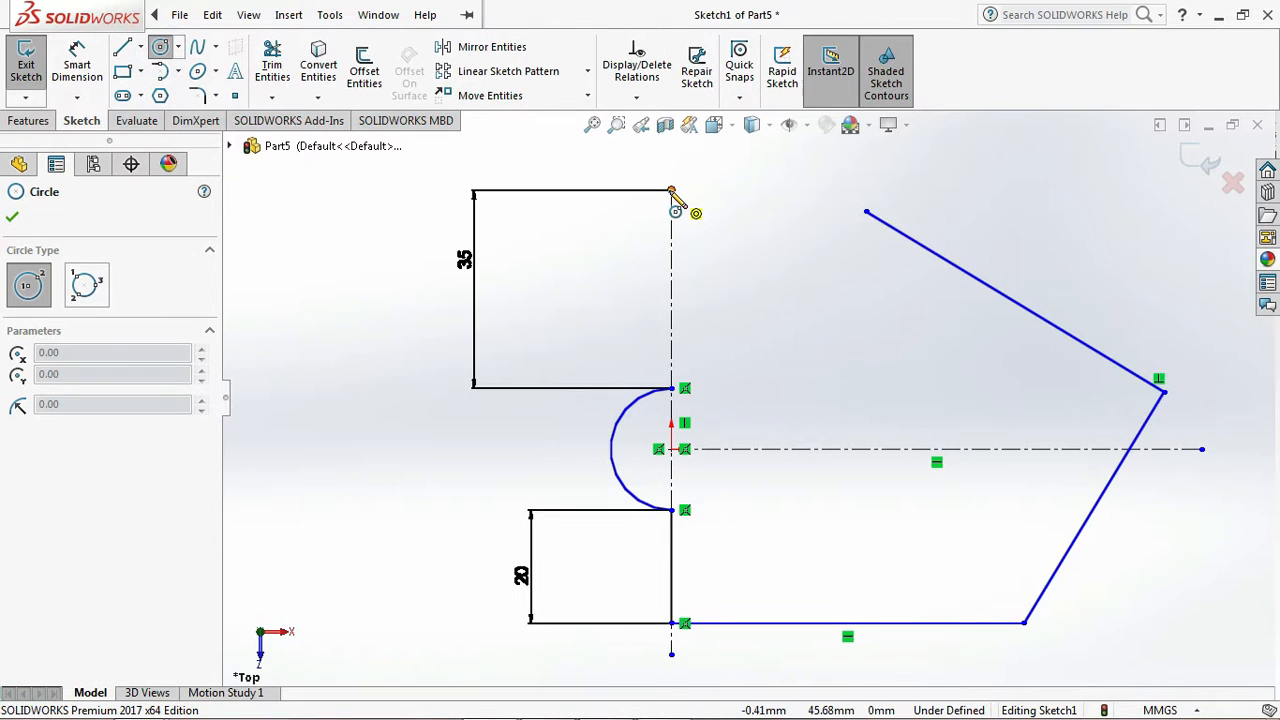
pyautogui.click(671, 190)
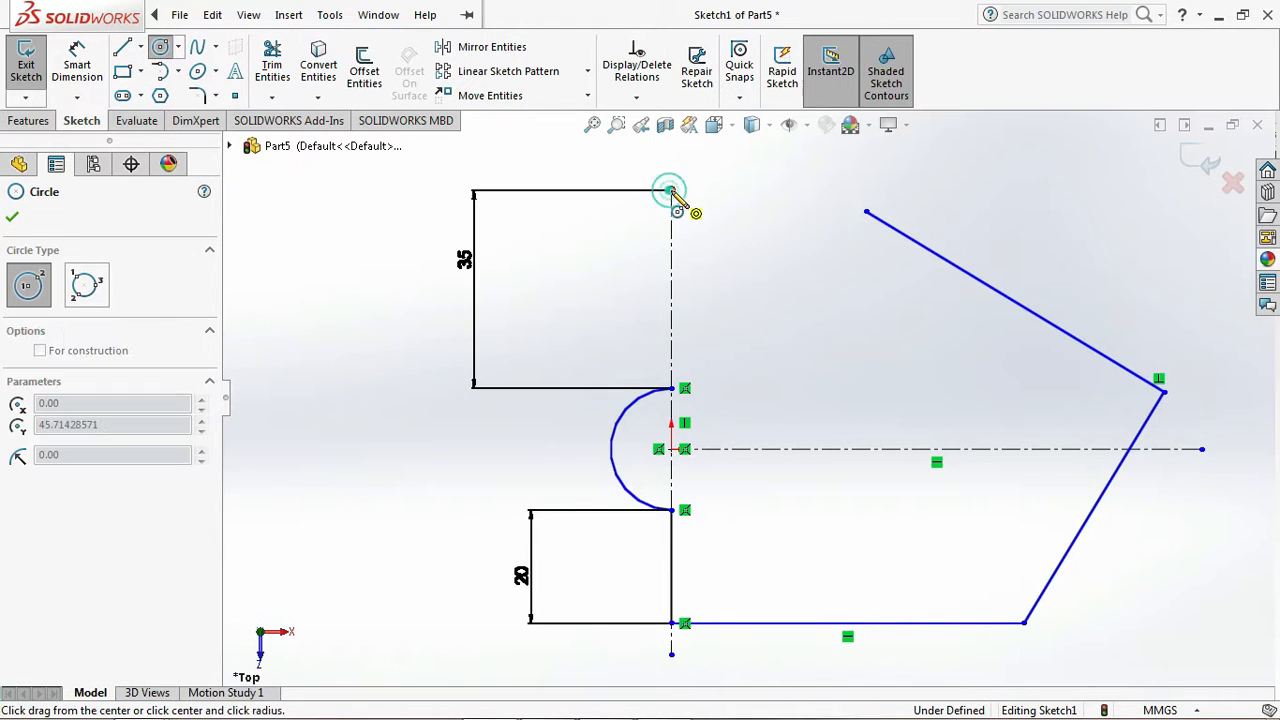
pyautogui.click(735, 258)
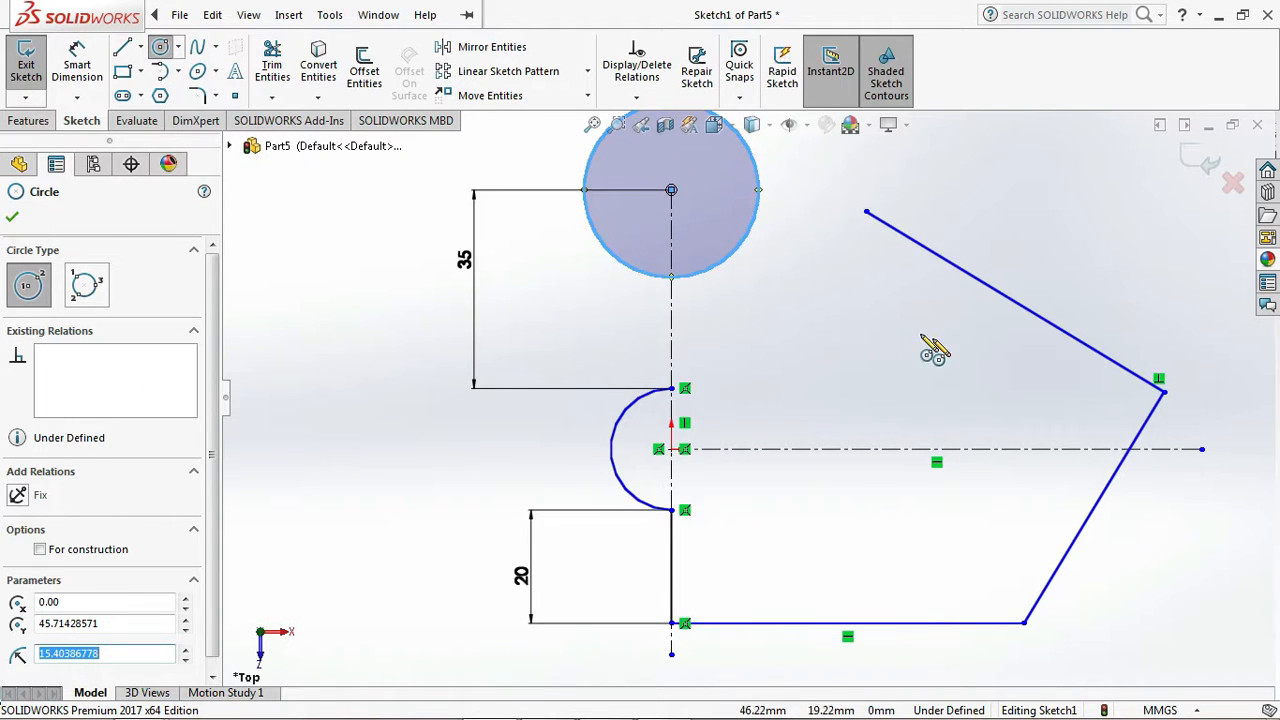
# - Sketch a second circle of about 13 mm radius between the first circle and the upper sloping line
pyautogui.click(849, 316)
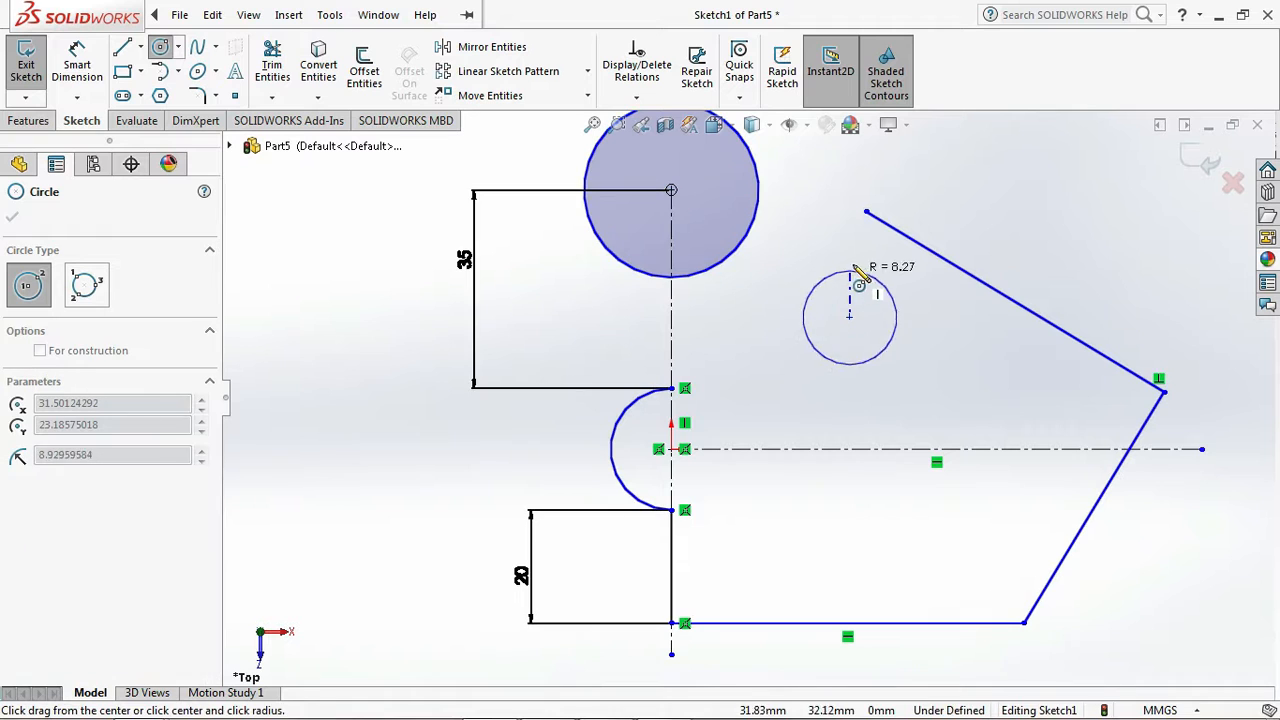
pyautogui.click(857, 248)
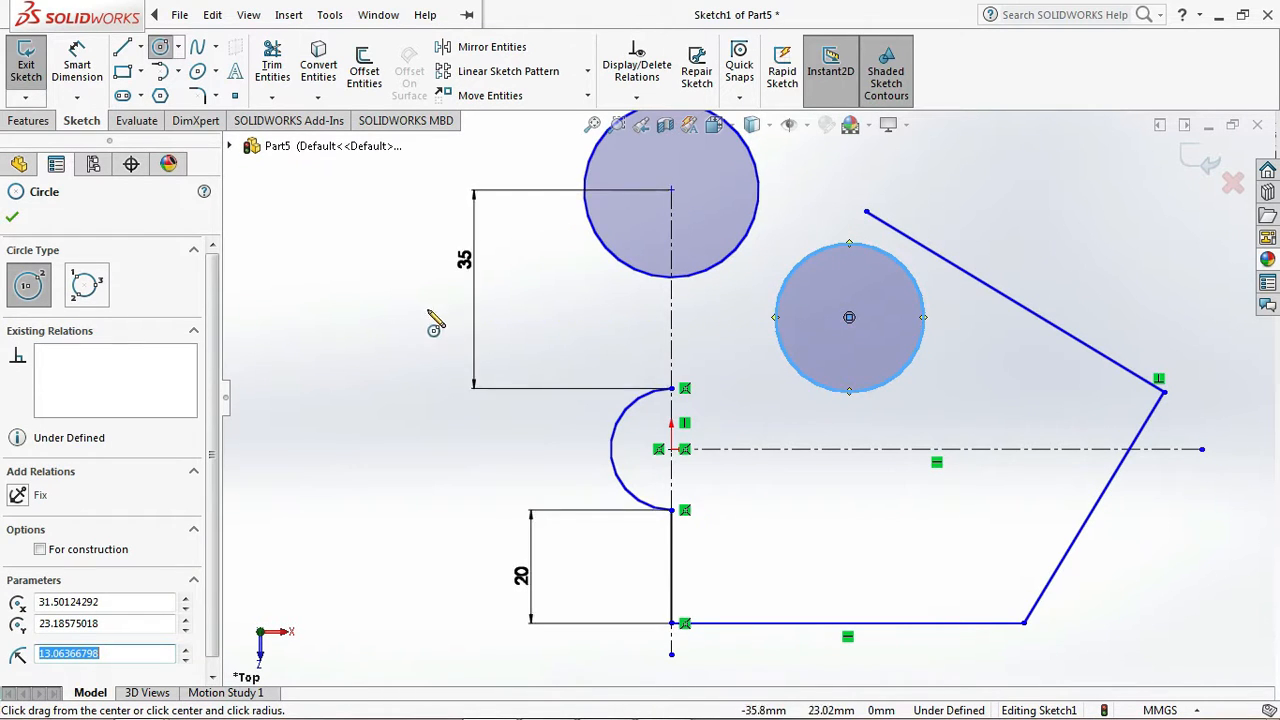
pyautogui.press('Escape')
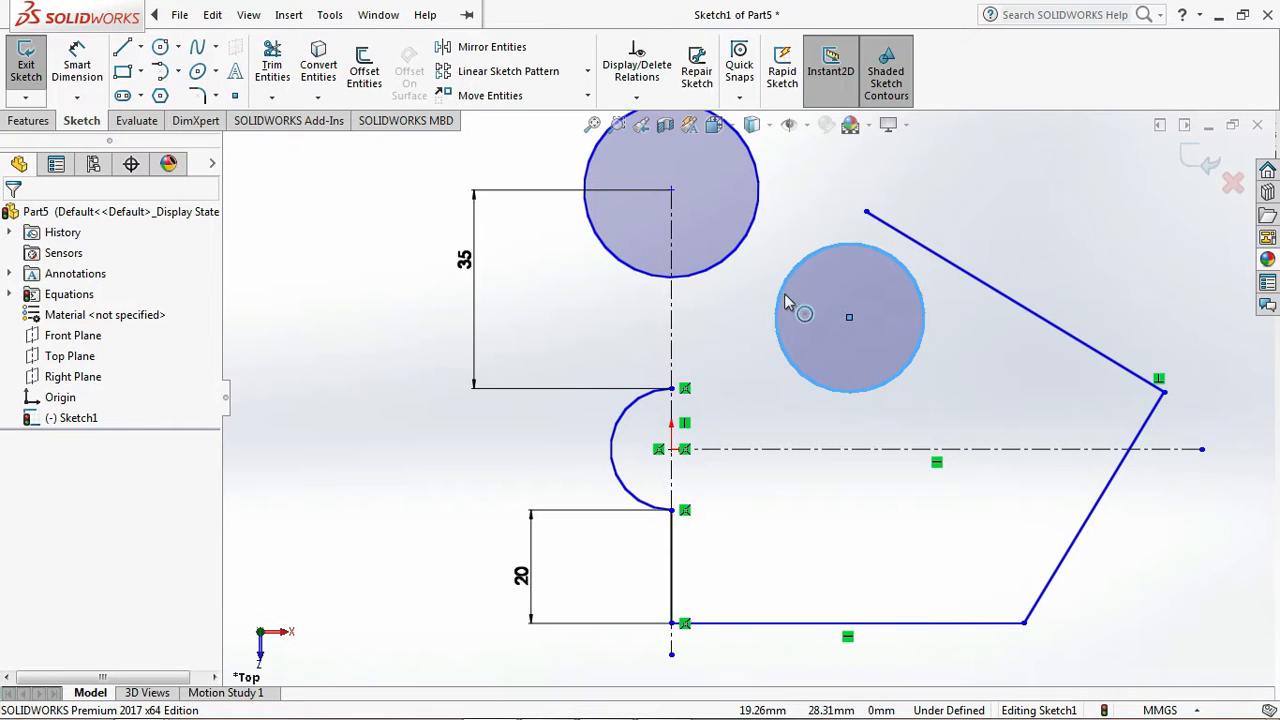
# - Make the smaller circle tangent to the circle on the centerline and to the upper sloping line
pyautogui.keyDown('ctrl'); pyautogui.click(728, 258); pyautogui.keyUp('ctrl')
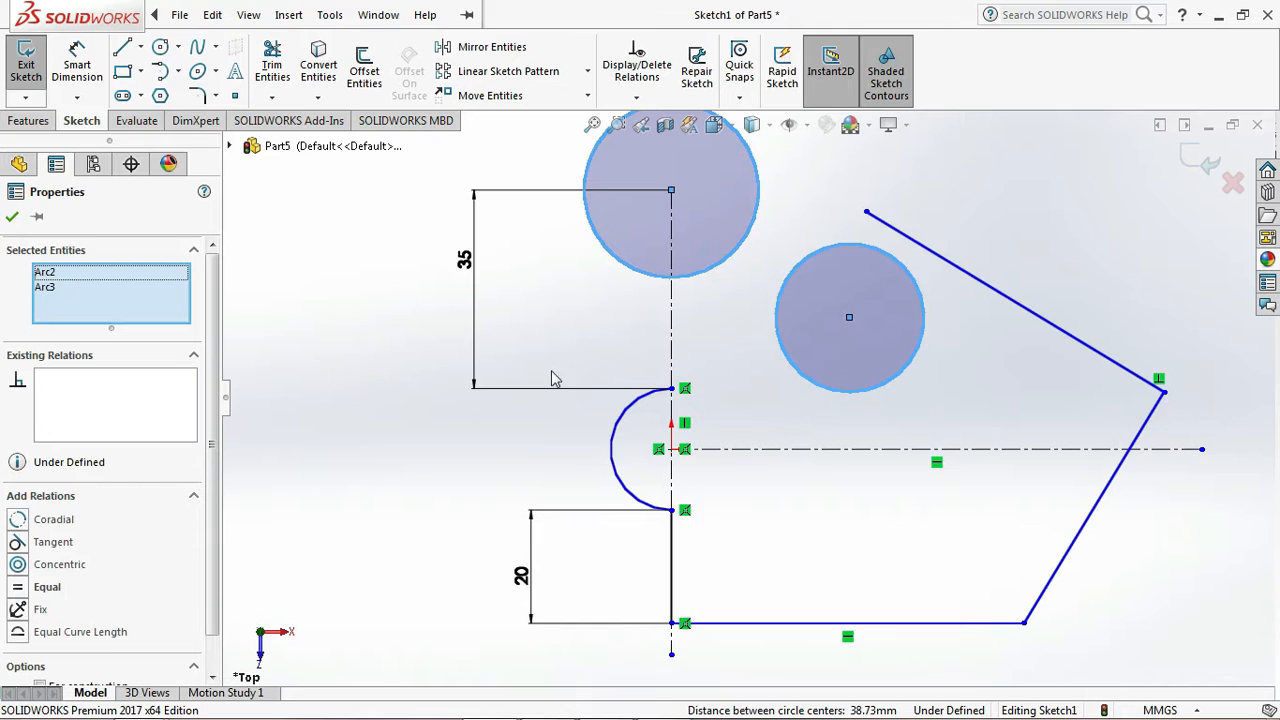
pyautogui.click(20, 542)
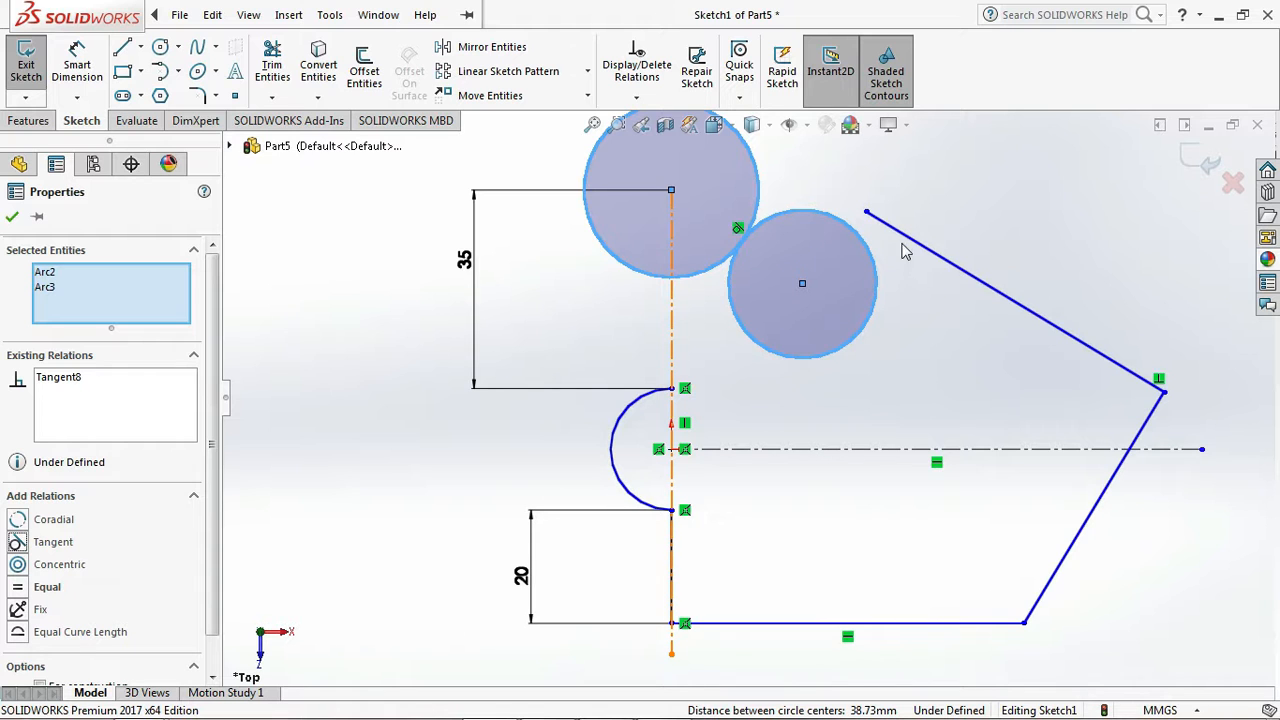
pyautogui.click(928, 335)
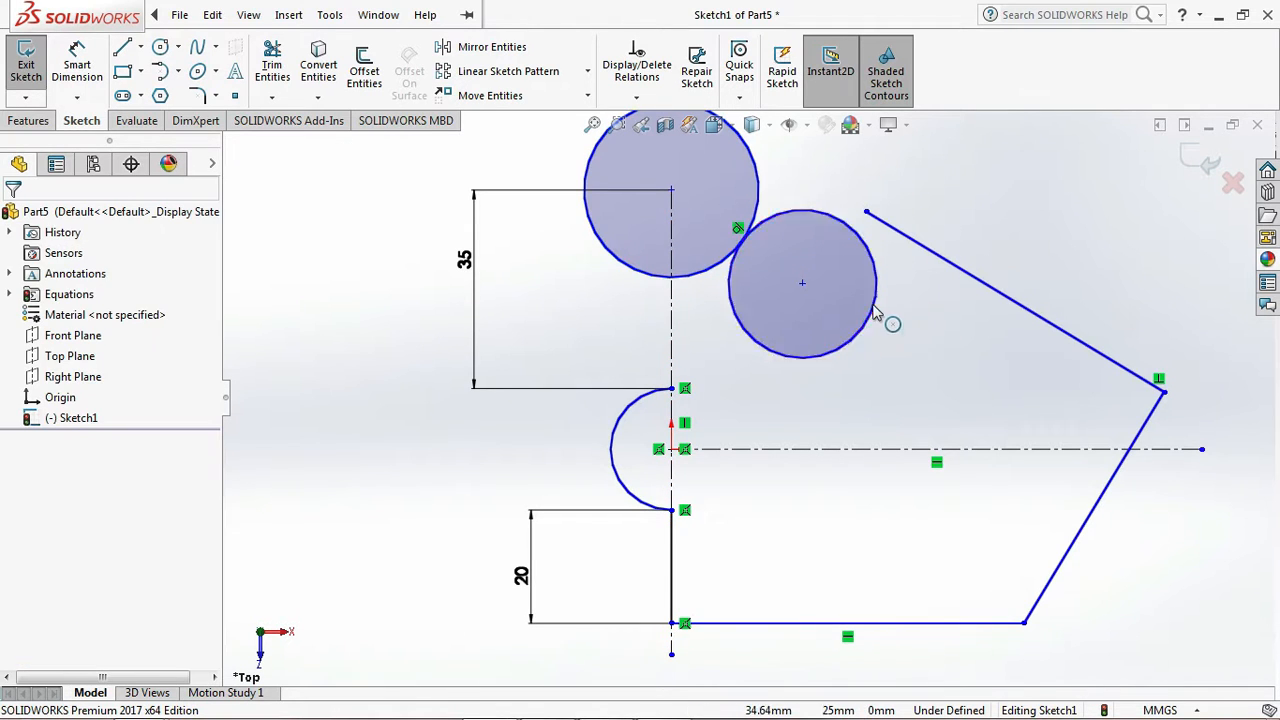
pyautogui.click(873, 312)
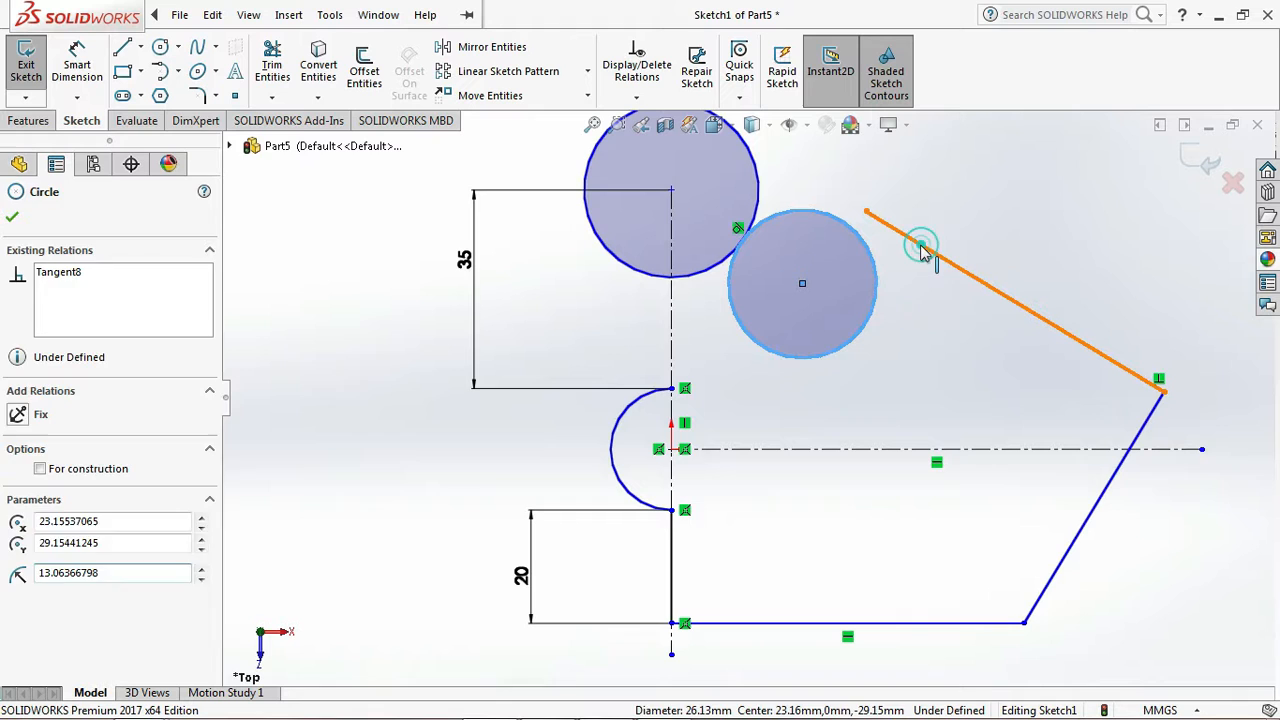
pyautogui.keyDown('ctrl'); pyautogui.click(920, 244); pyautogui.keyUp('ctrl')
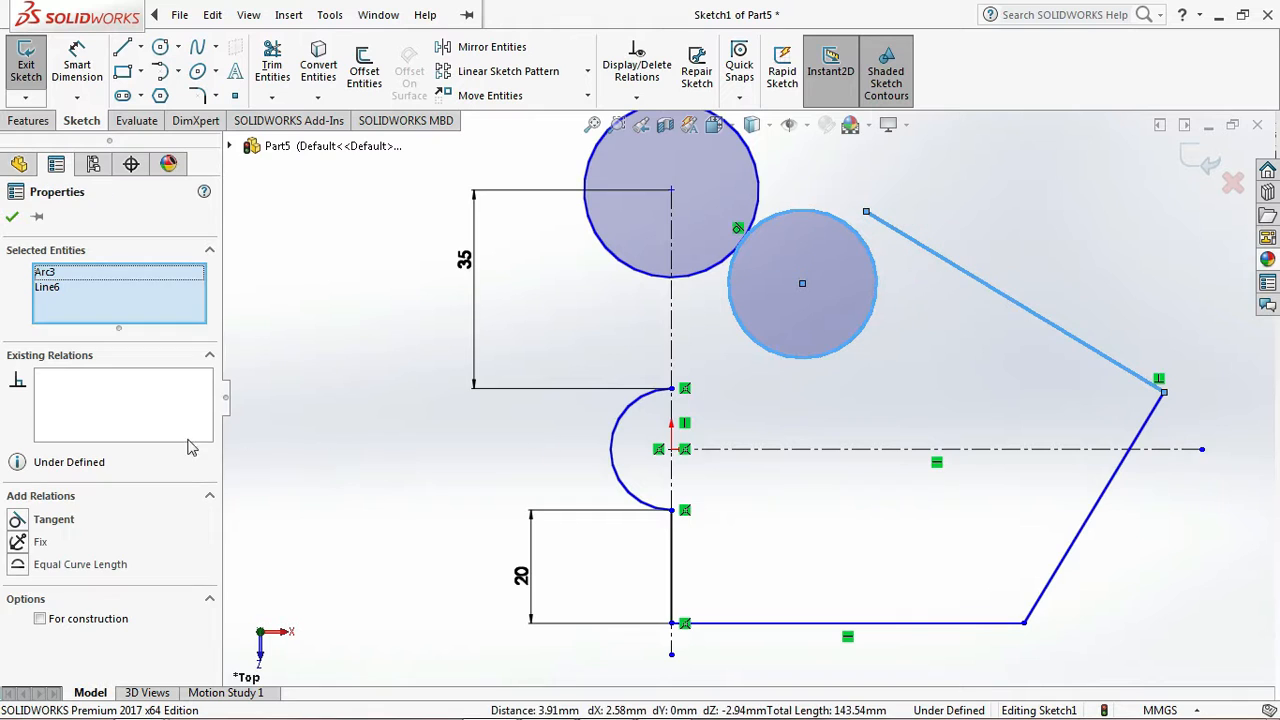
pyautogui.click(18, 521)
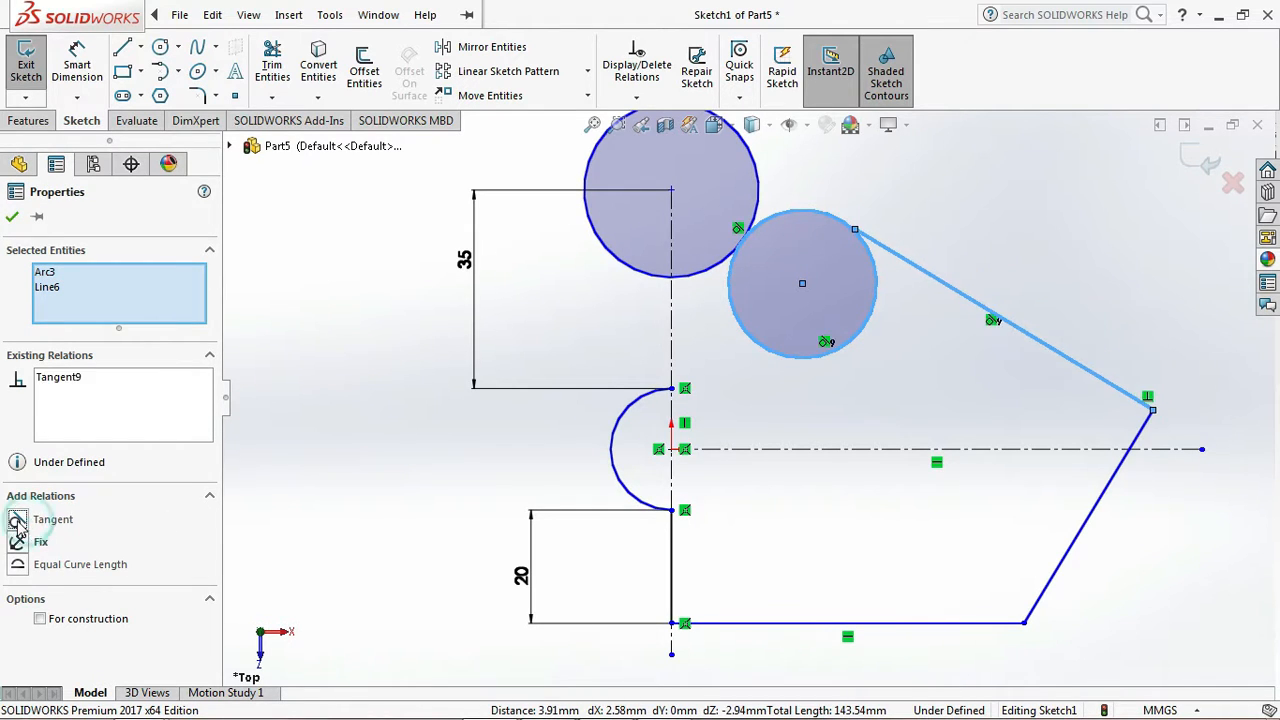
pyautogui.click(12, 217)
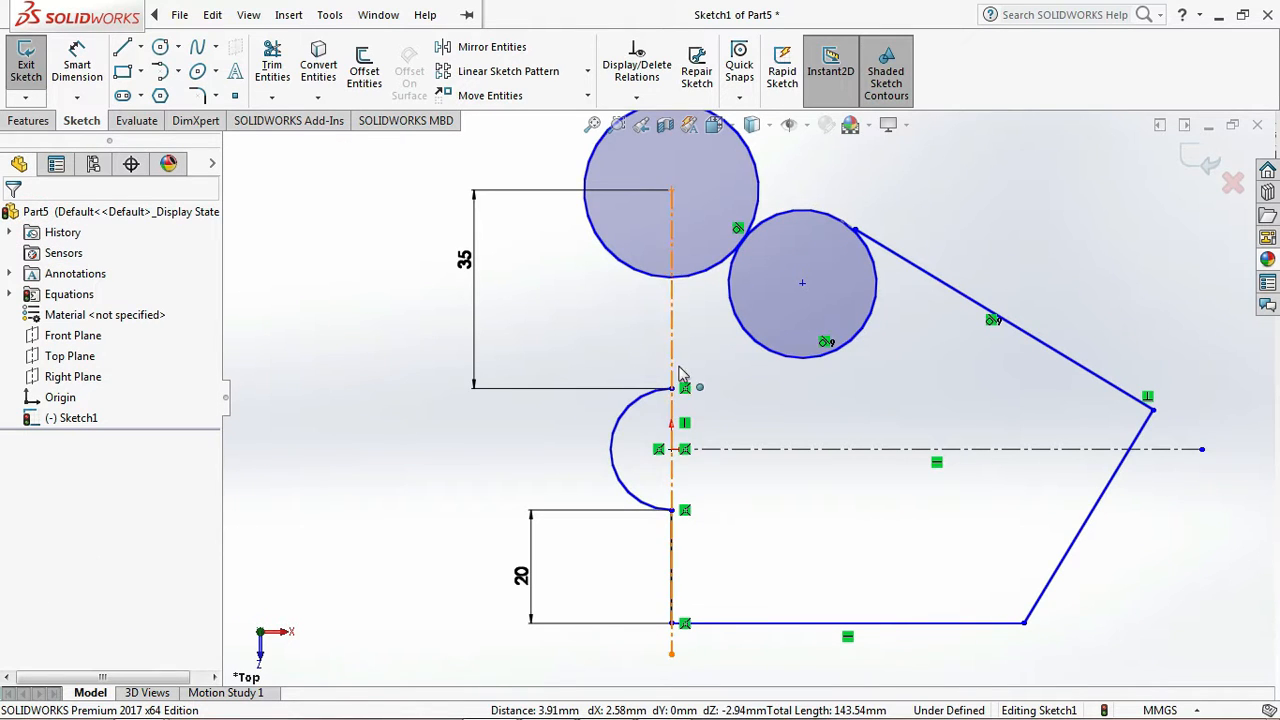
# - Add a tangent relation between the circle on the centerline and the semicircular arc around the origin
pyautogui.click(663, 285)
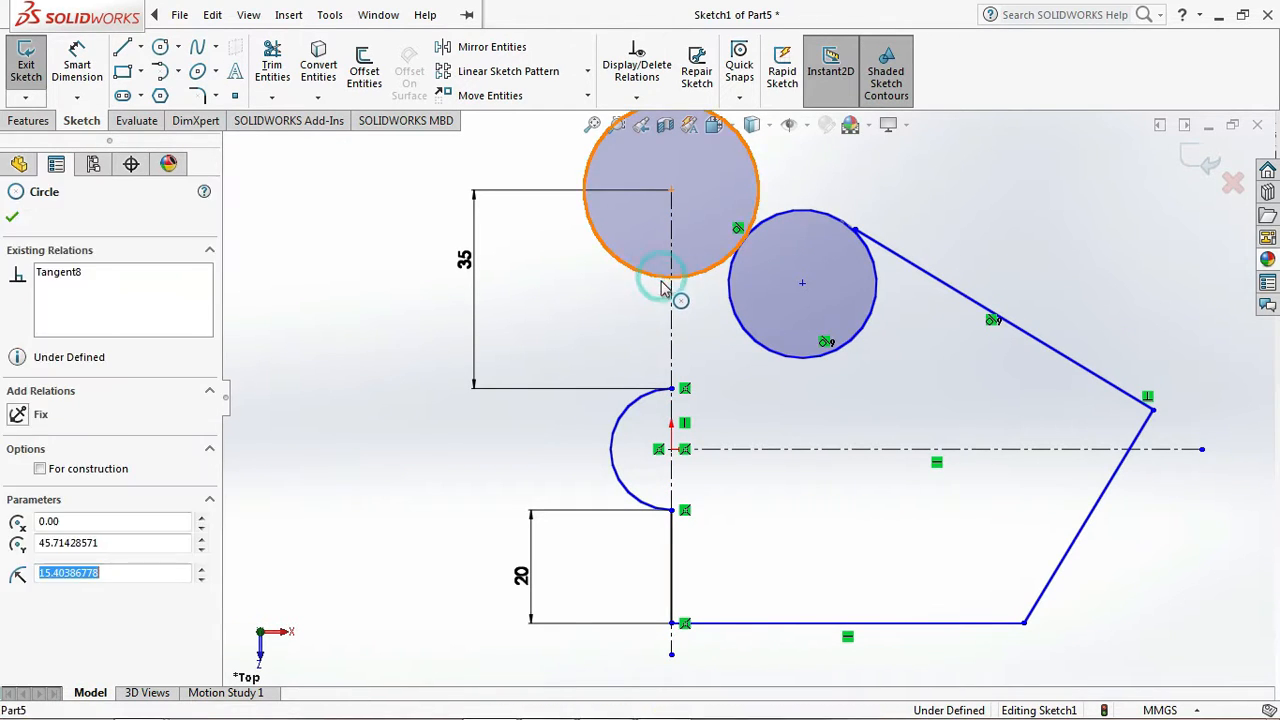
pyautogui.keyDown('ctrl'); pyautogui.click(665, 393); pyautogui.keyUp('ctrl')
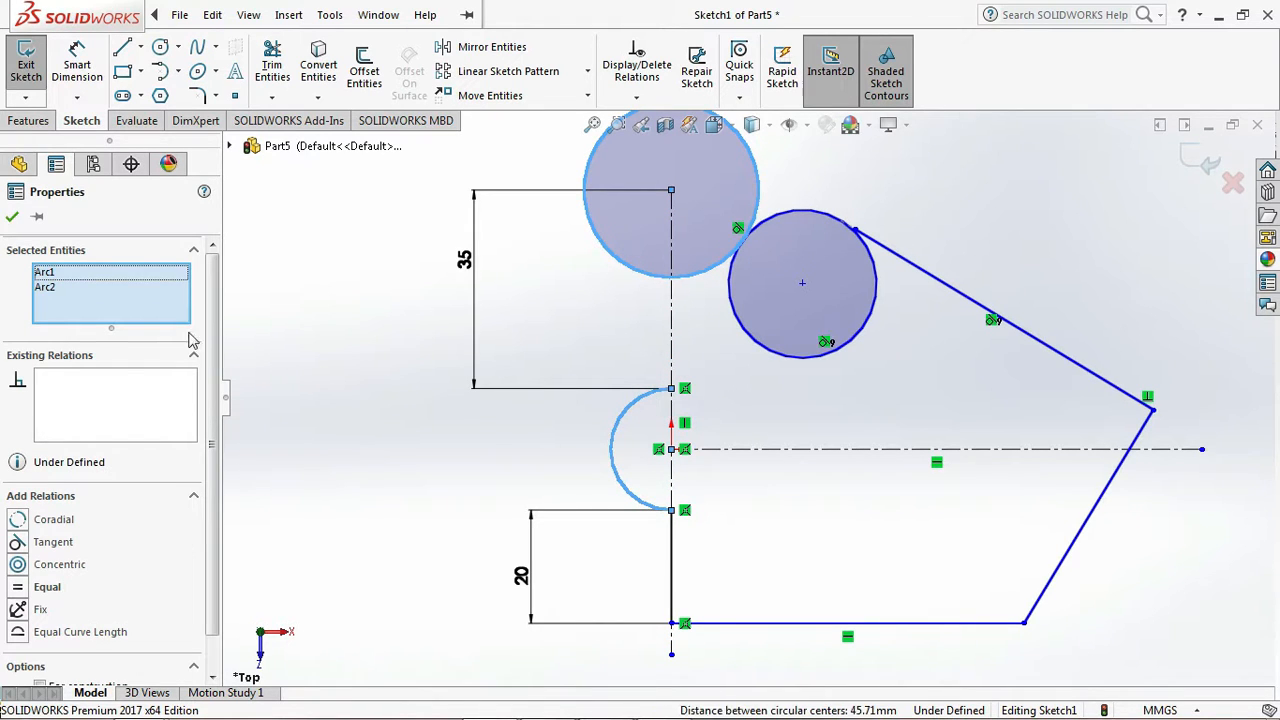
pyautogui.click(18, 543)
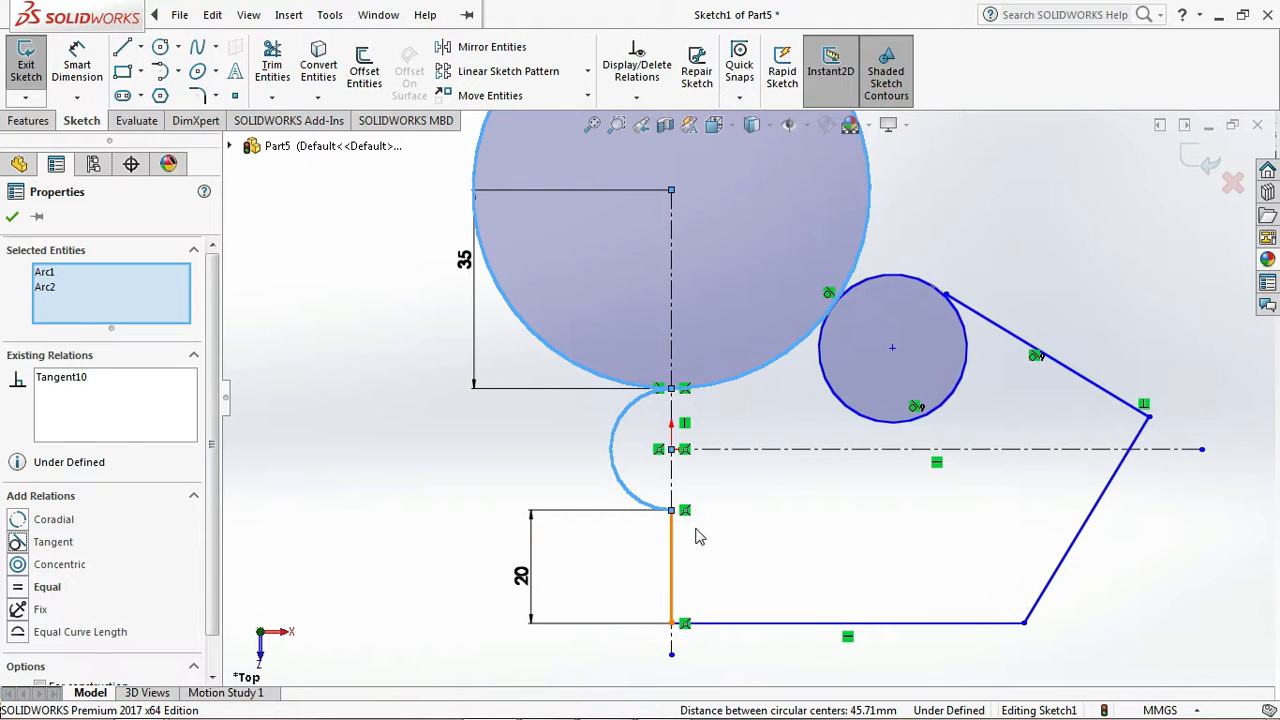
pyautogui.click(12, 216)
# - Extend the upper sloping line to its tangent point on the small circle
pyautogui.scroll(3, 634, 258)
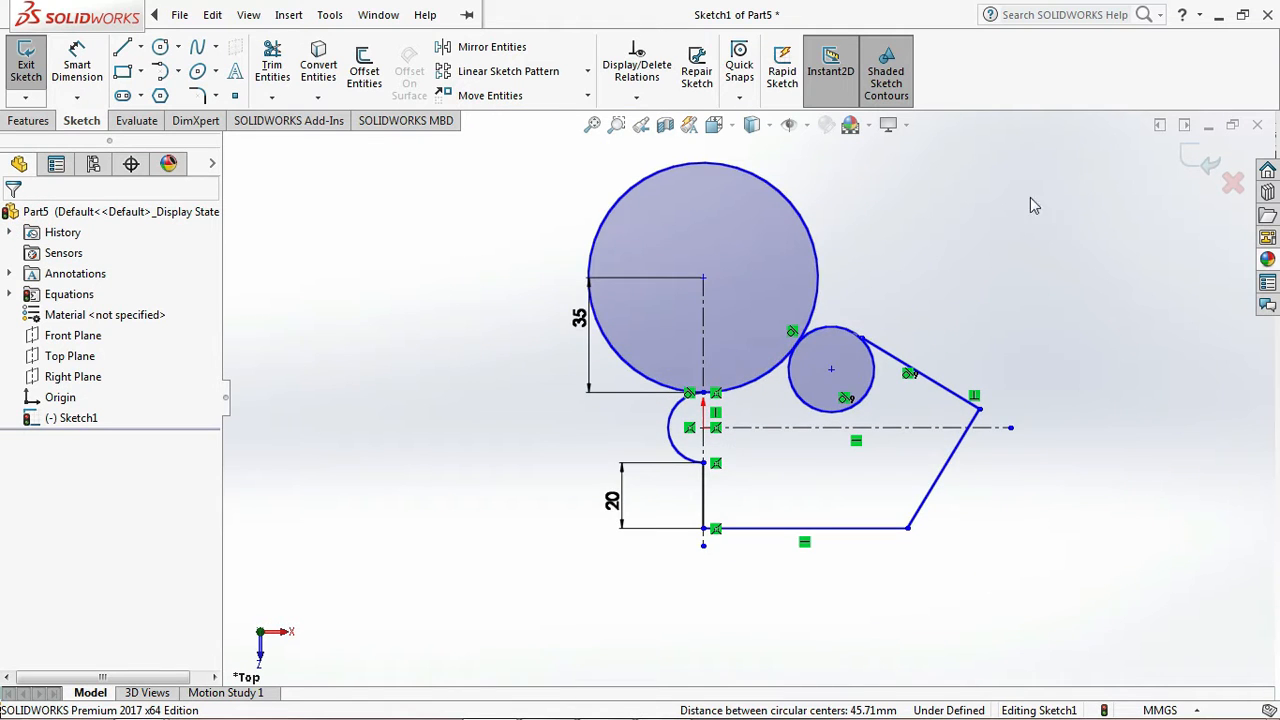
pyautogui.scroll(-2, 1030, 208)
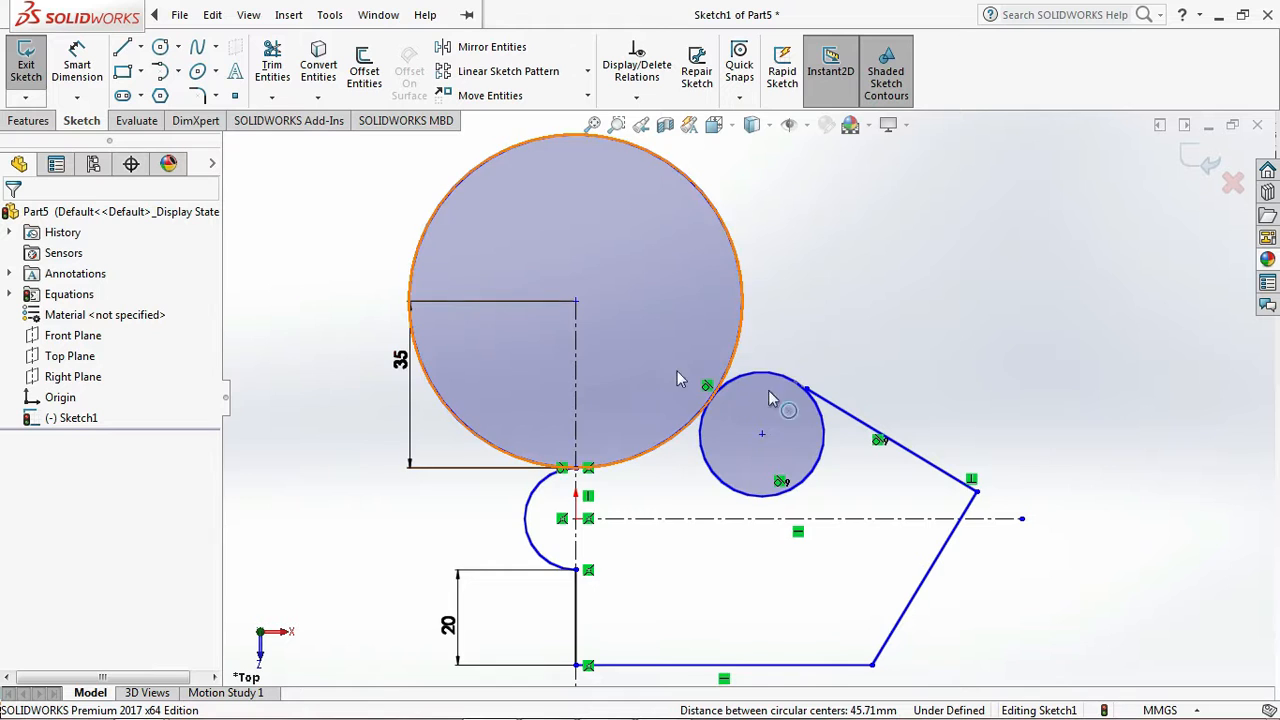
pyautogui.scroll(-3, 806, 400)
pyautogui.scroll(-4, 806, 400)
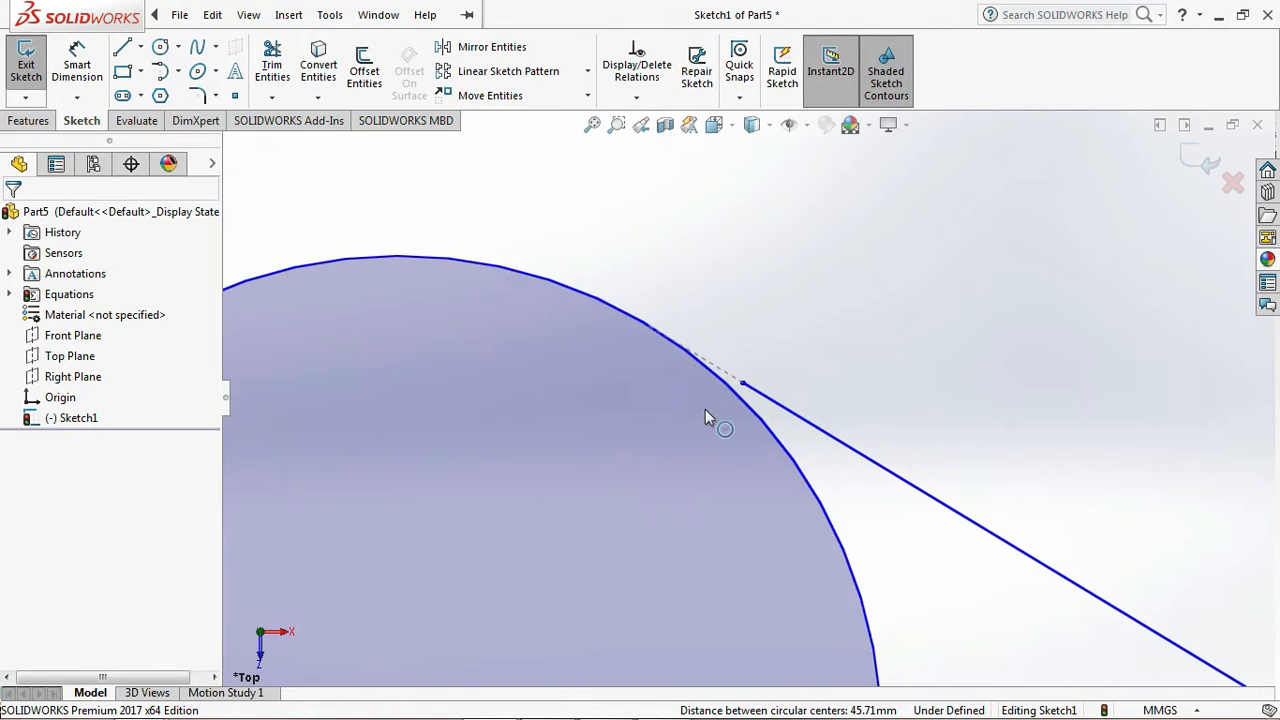
pyautogui.click(271, 97)
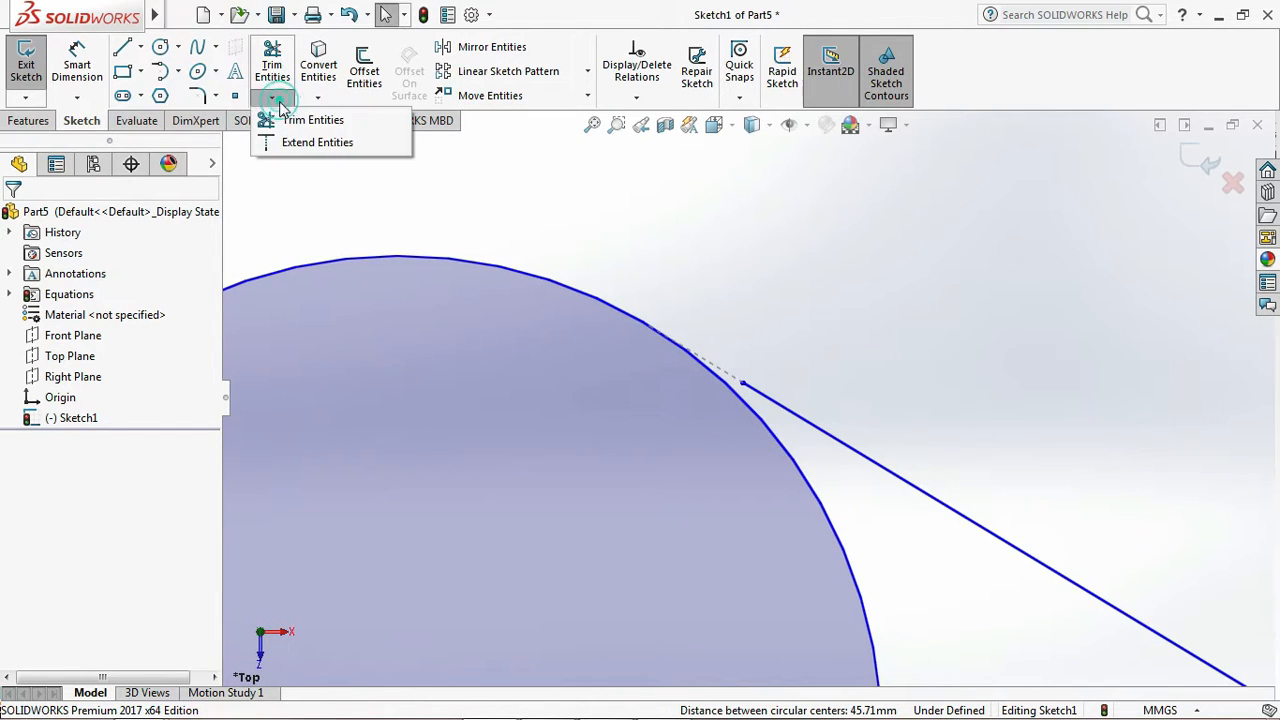
pyautogui.click(328, 143)
pyautogui.click(761, 393)
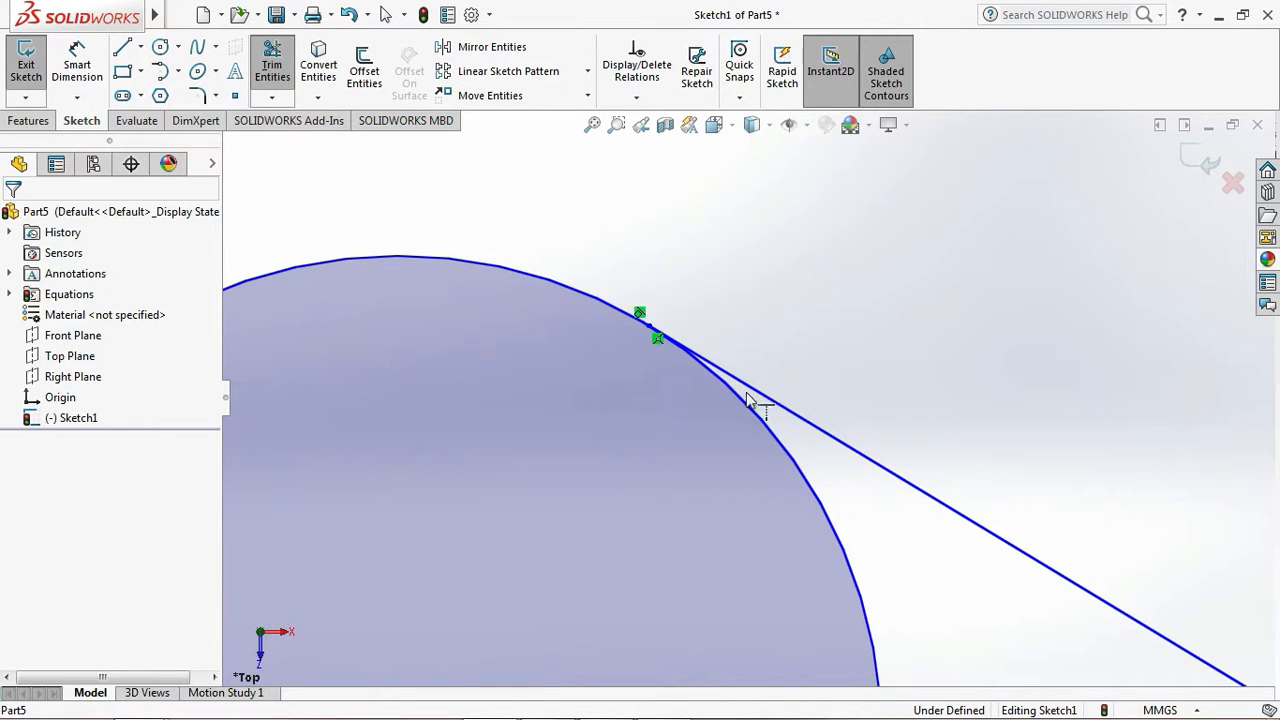
pyautogui.scroll(6, 420, 194)
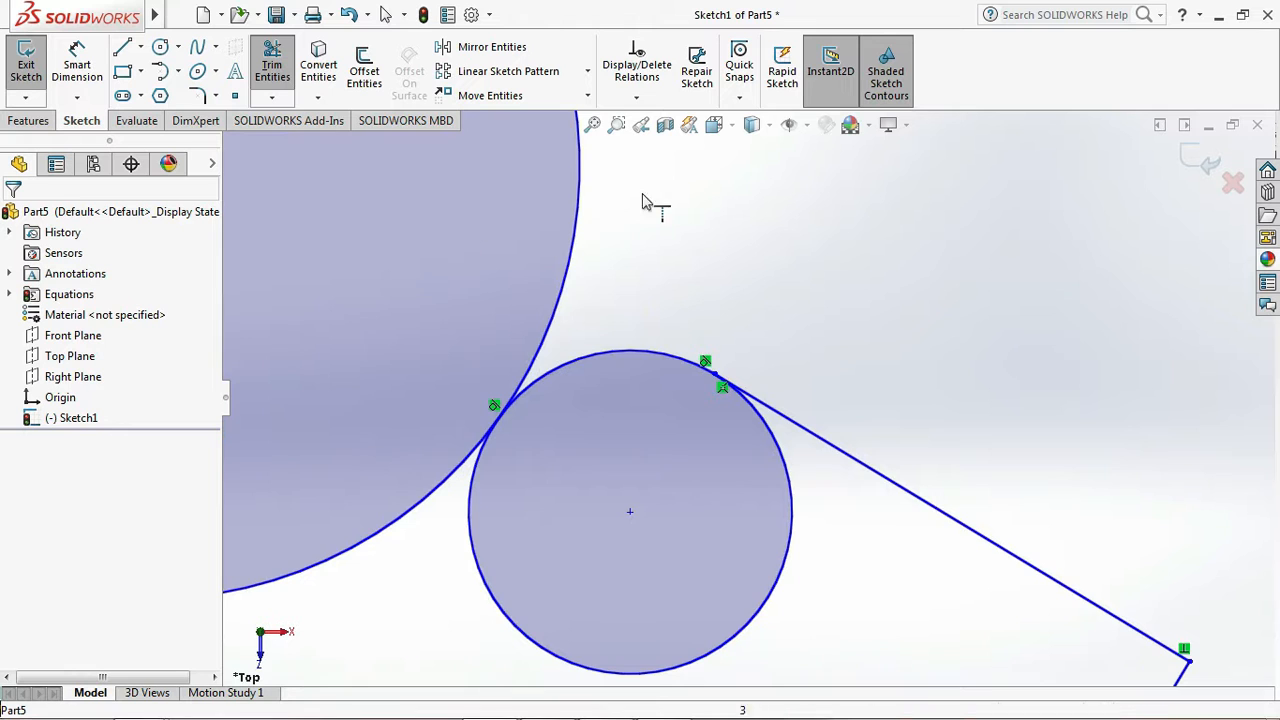
pyautogui.click(593, 125)
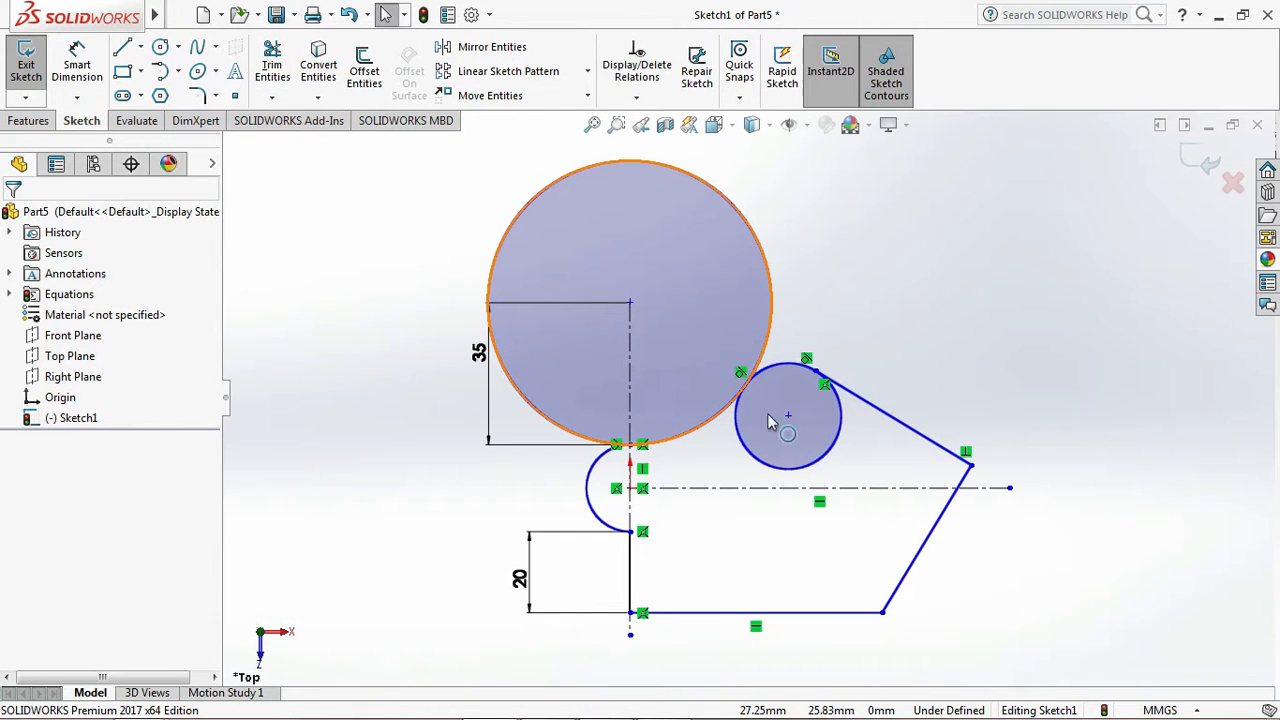
# - Trim to closest the small circle's lower portion and the large circle's outer portion, keeping only the tangent arcs that close the profile
pyautogui.click(272, 68)
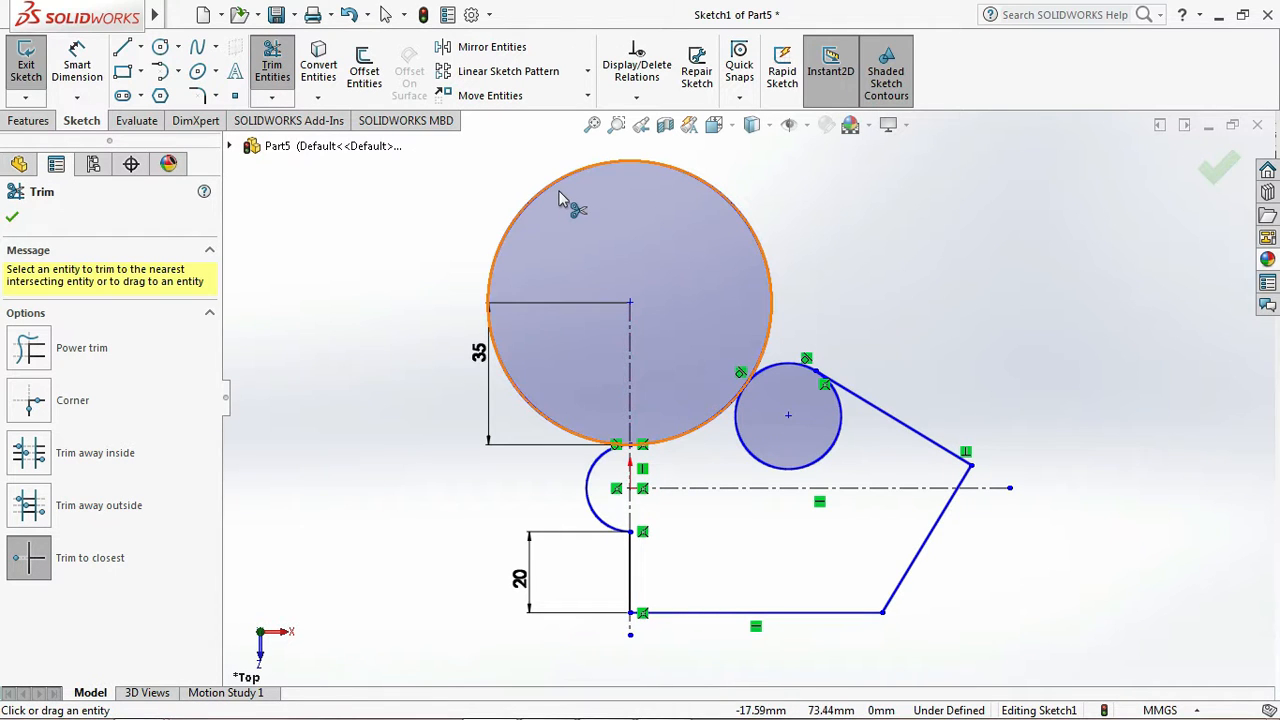
pyautogui.scroll(-3, 620, 450)
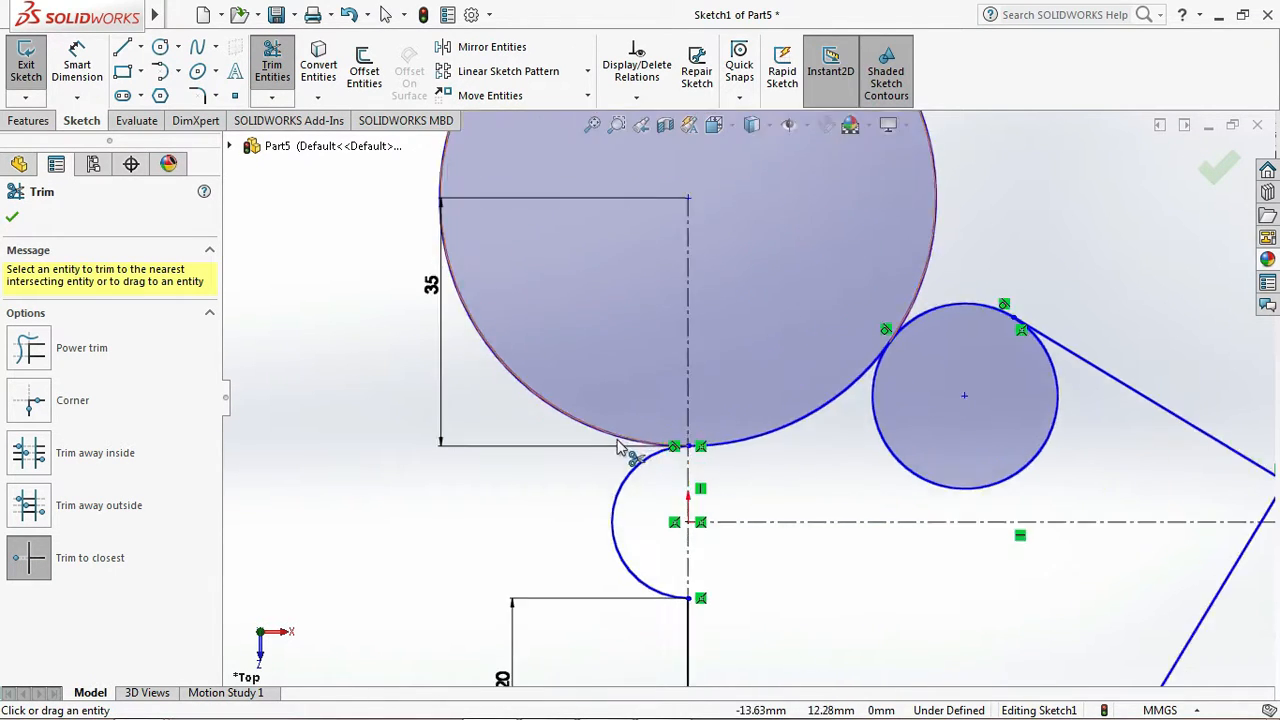
pyautogui.click(975, 490)
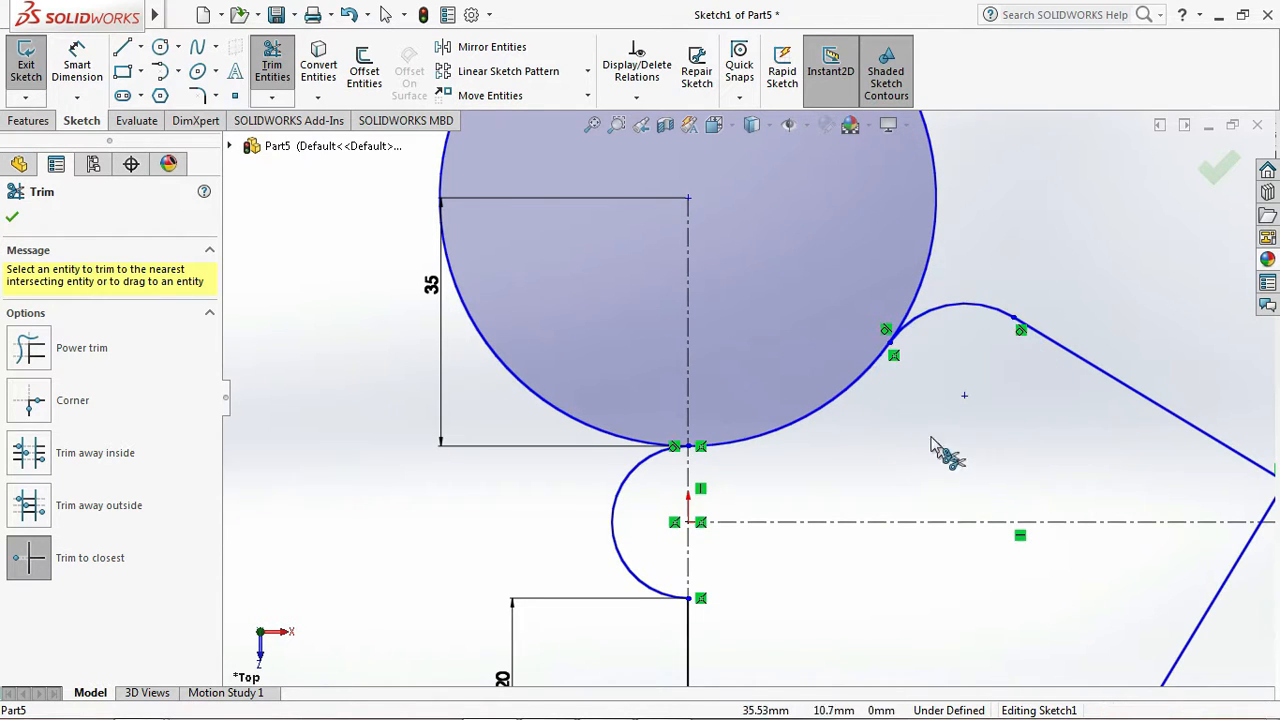
pyautogui.press('f')
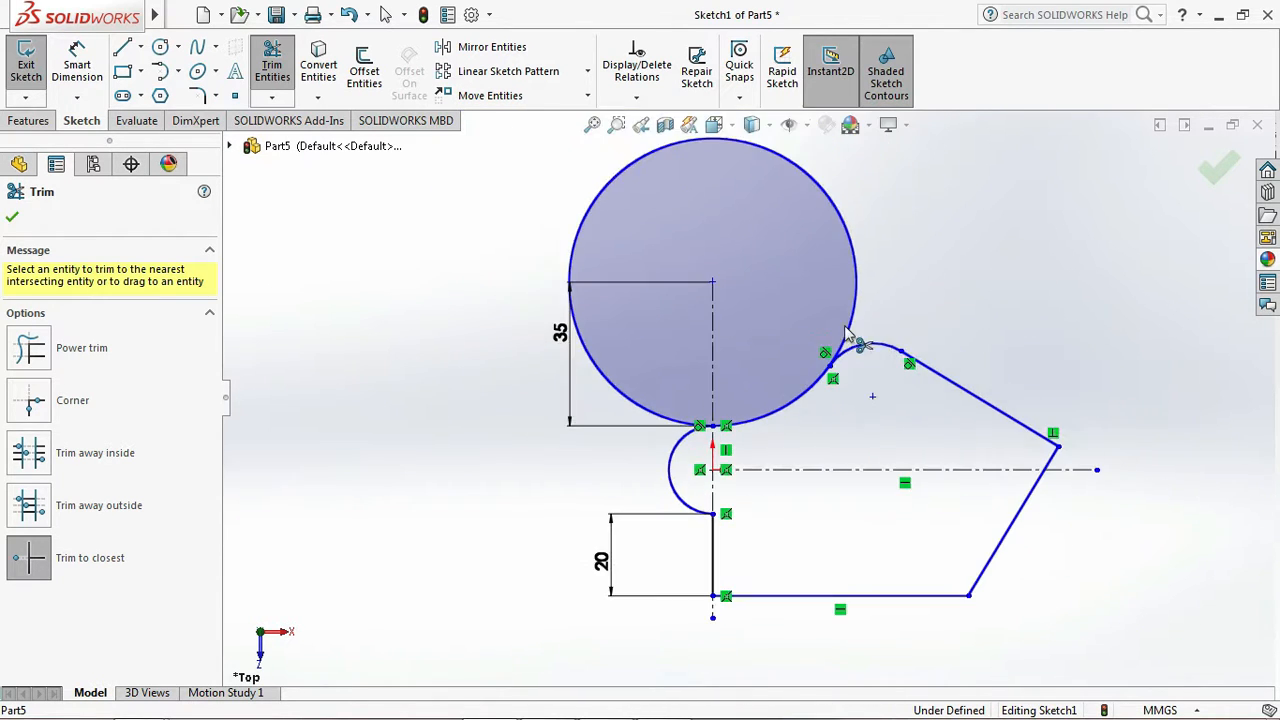
pyautogui.click(791, 170)
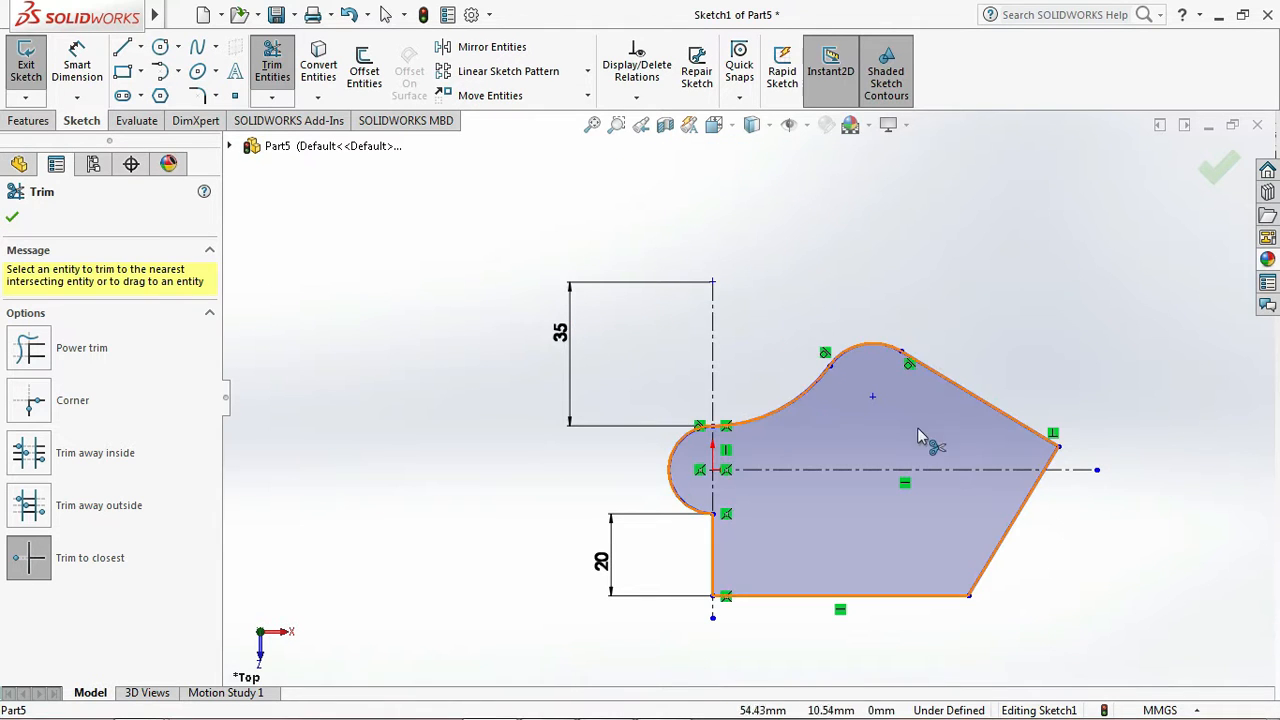
pyautogui.scroll(4, 888, 495)
pyautogui.scroll(-4, 807, 481)
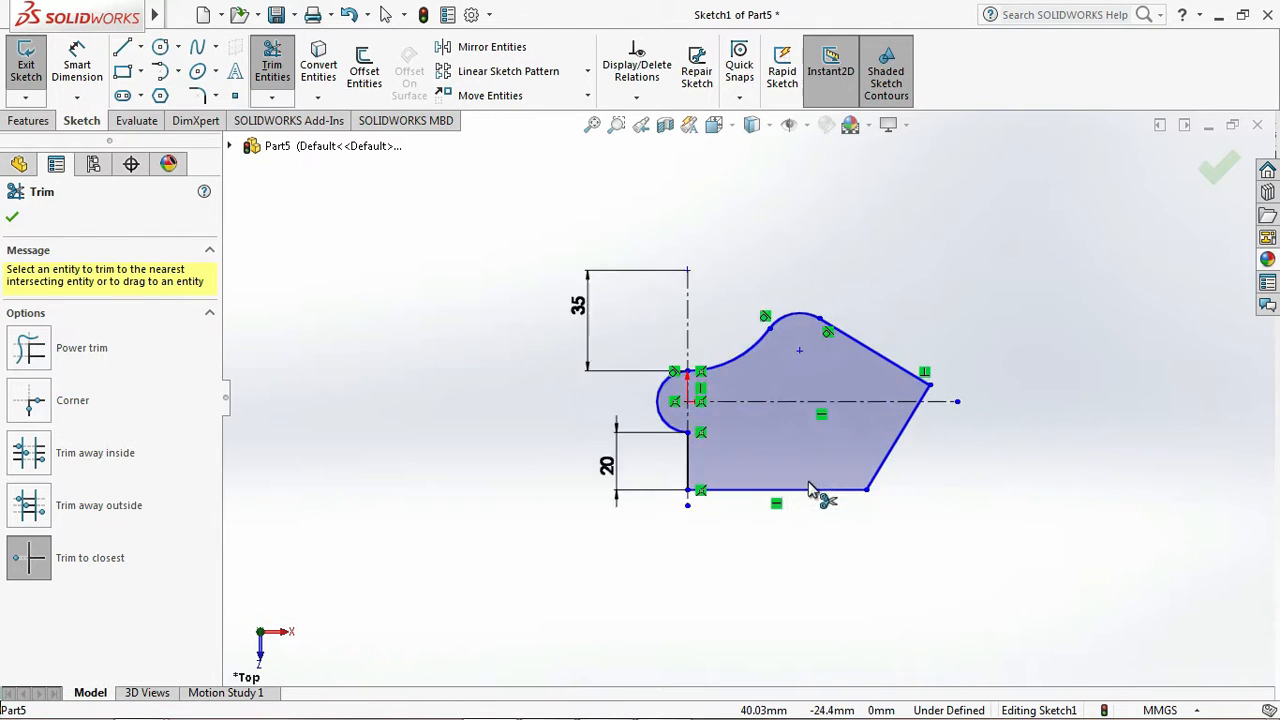
pyautogui.press('Escape')
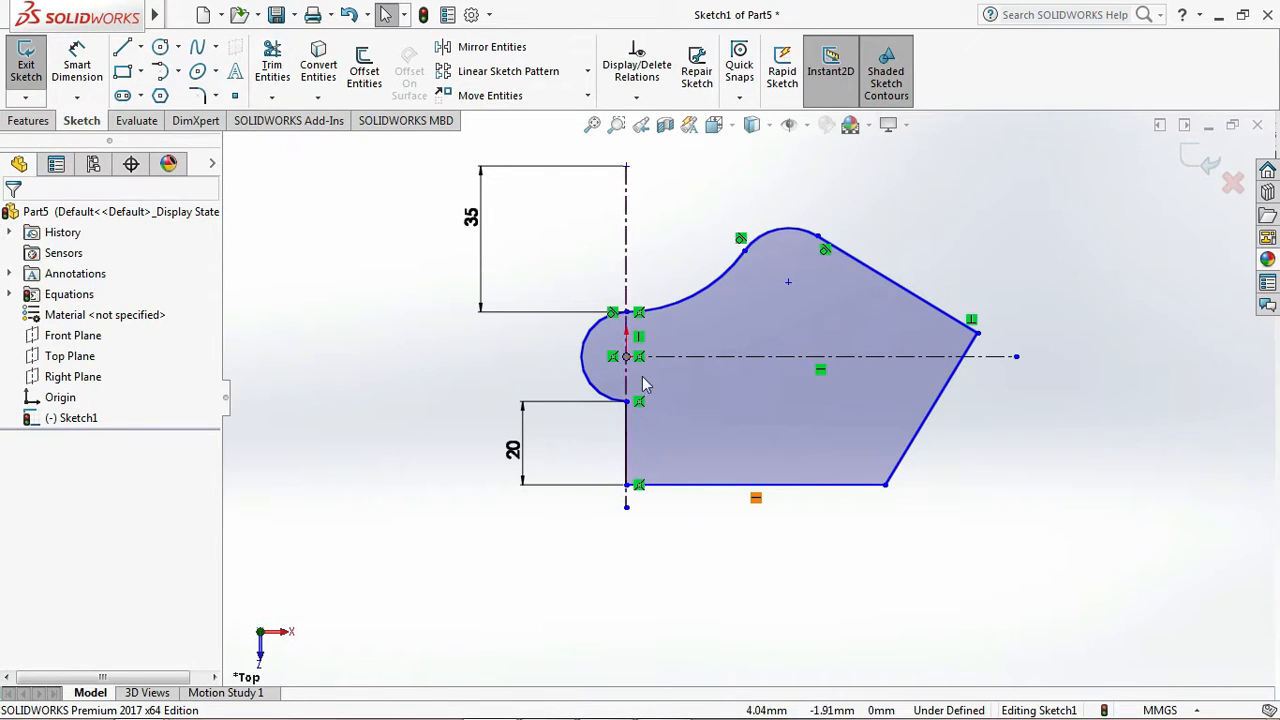
# - Dimension the length of the bottom horizontal line and link it to global variable A (50 mm)
pyautogui.click(84, 79)
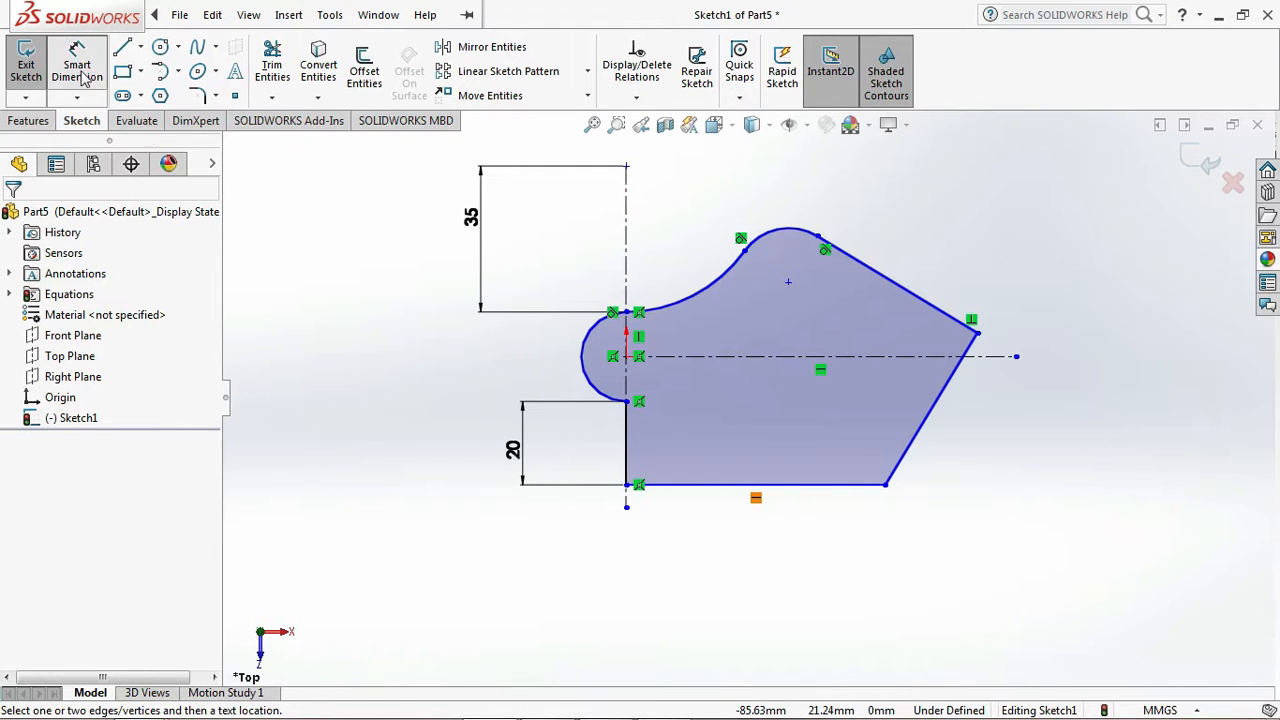
pyautogui.click(729, 490)
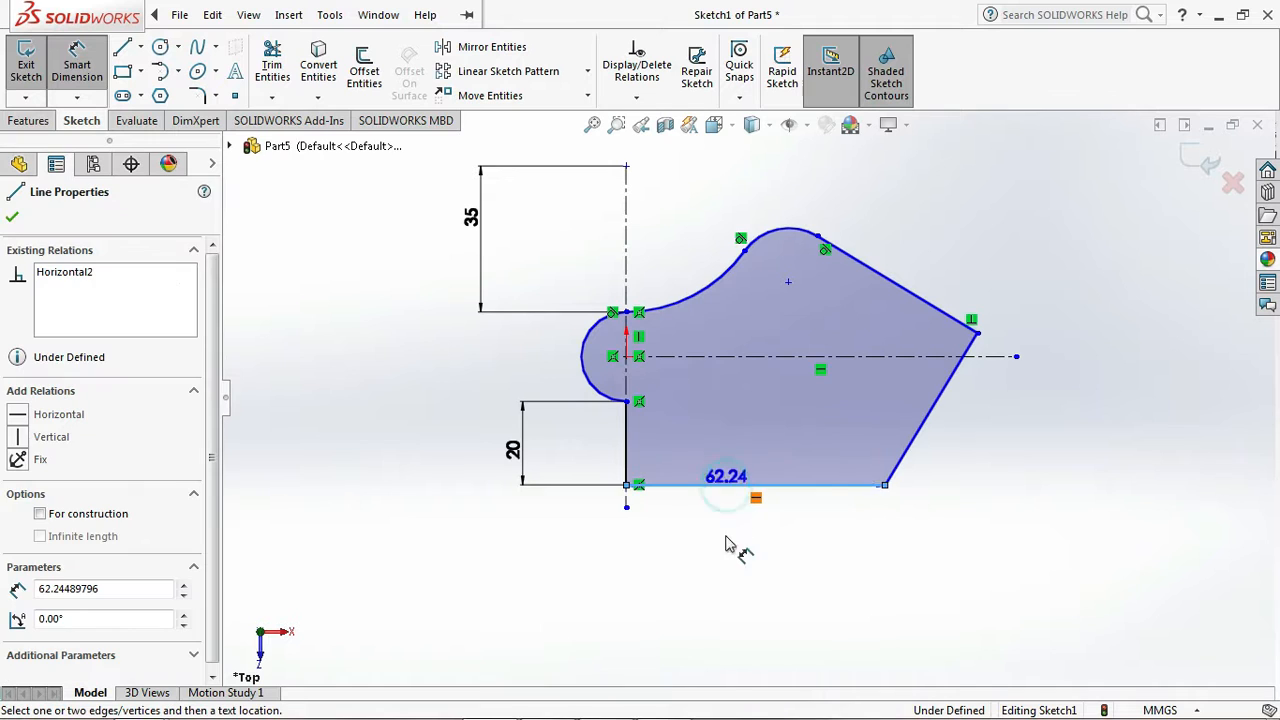
pyautogui.click(737, 588)
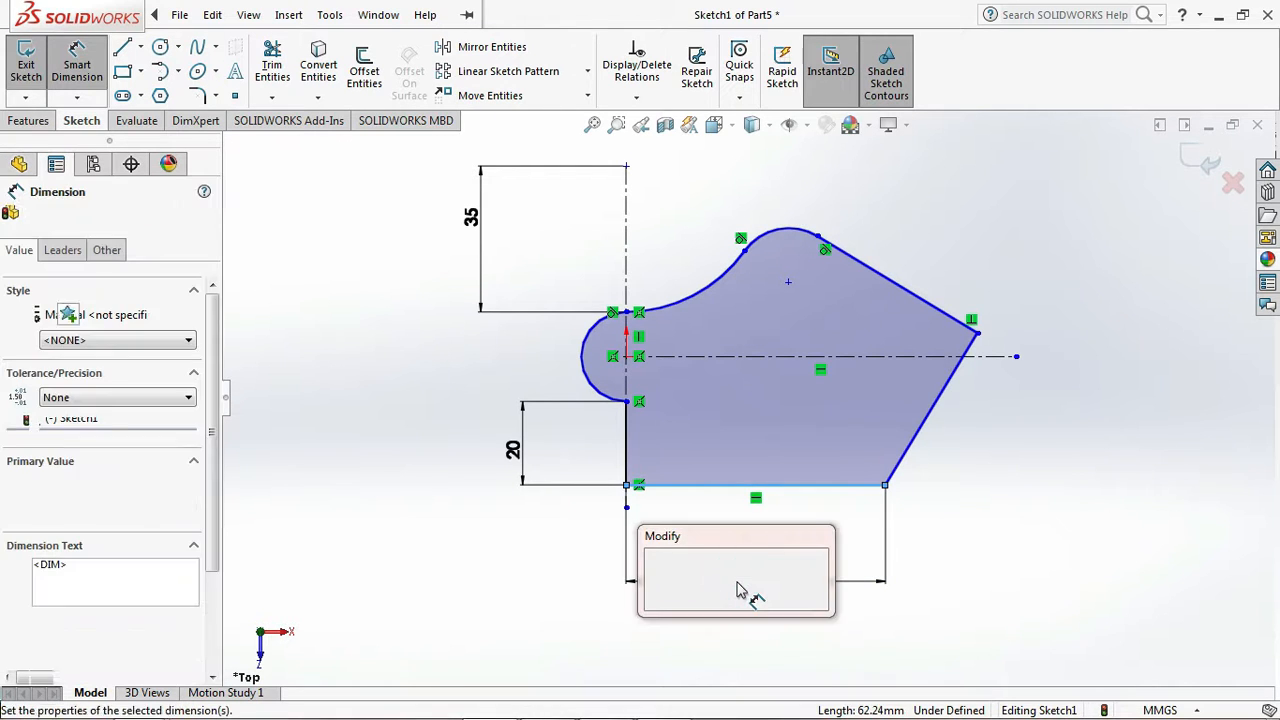
pyautogui.write('A')
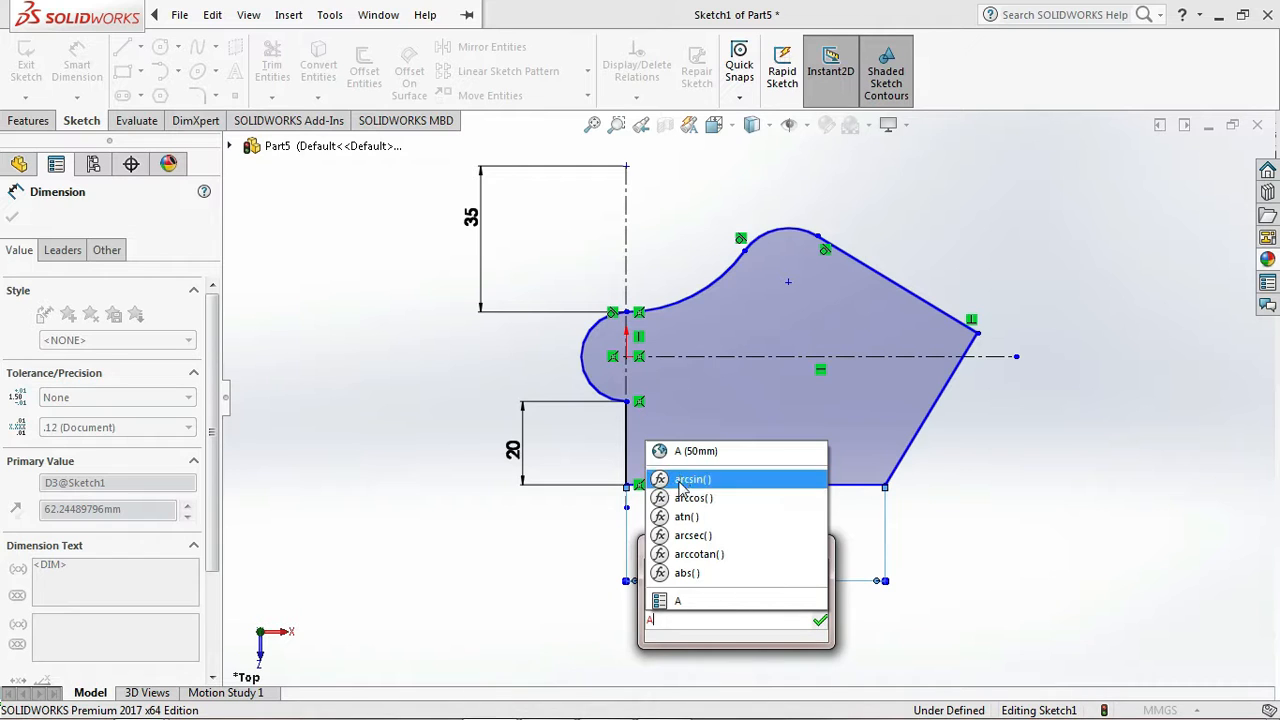
pyautogui.click(725, 453)
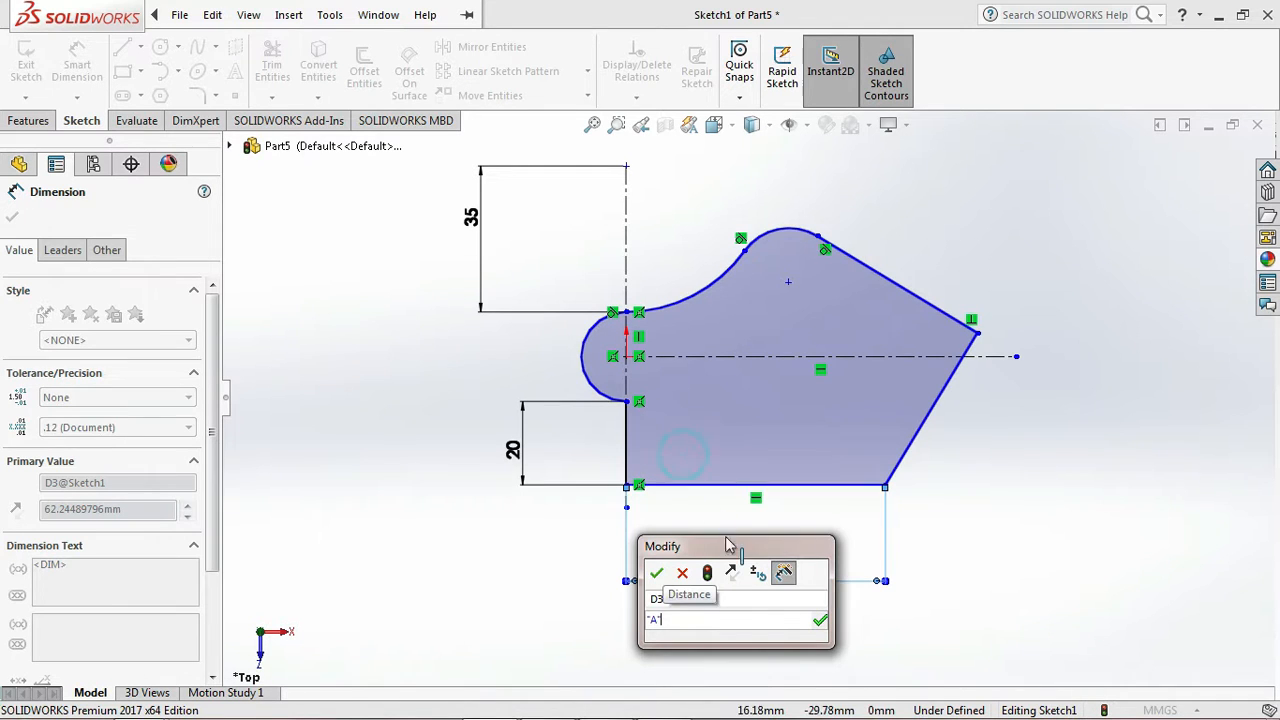
pyautogui.click(820, 622)
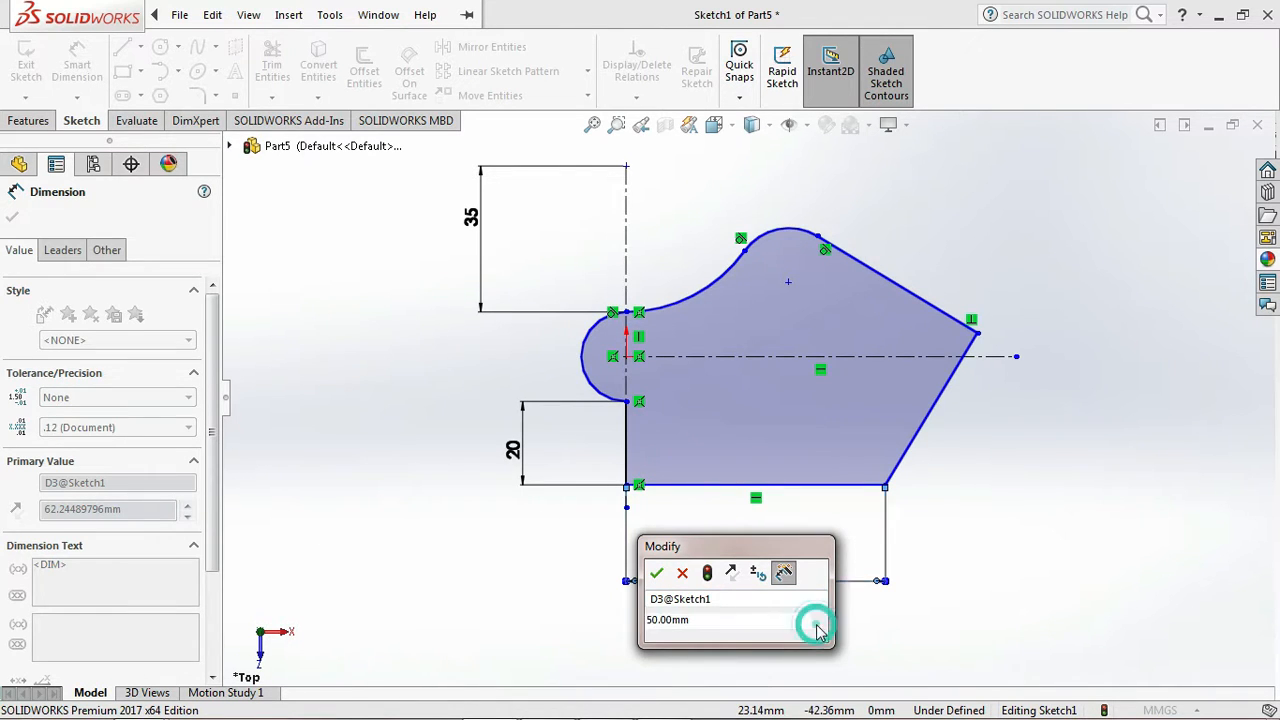
pyautogui.click(656, 572)
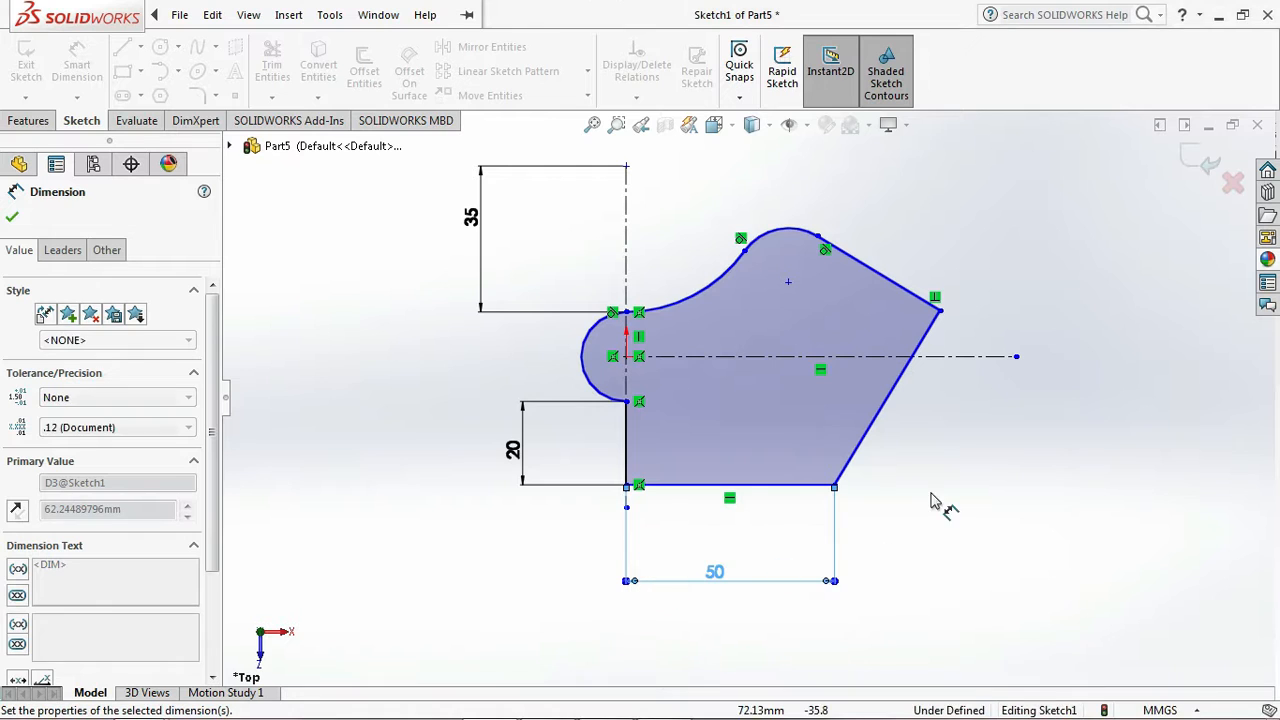
# - Dimension the length of the lower sloping line and link it to global variable A (50 mm)
pyautogui.click(888, 408)
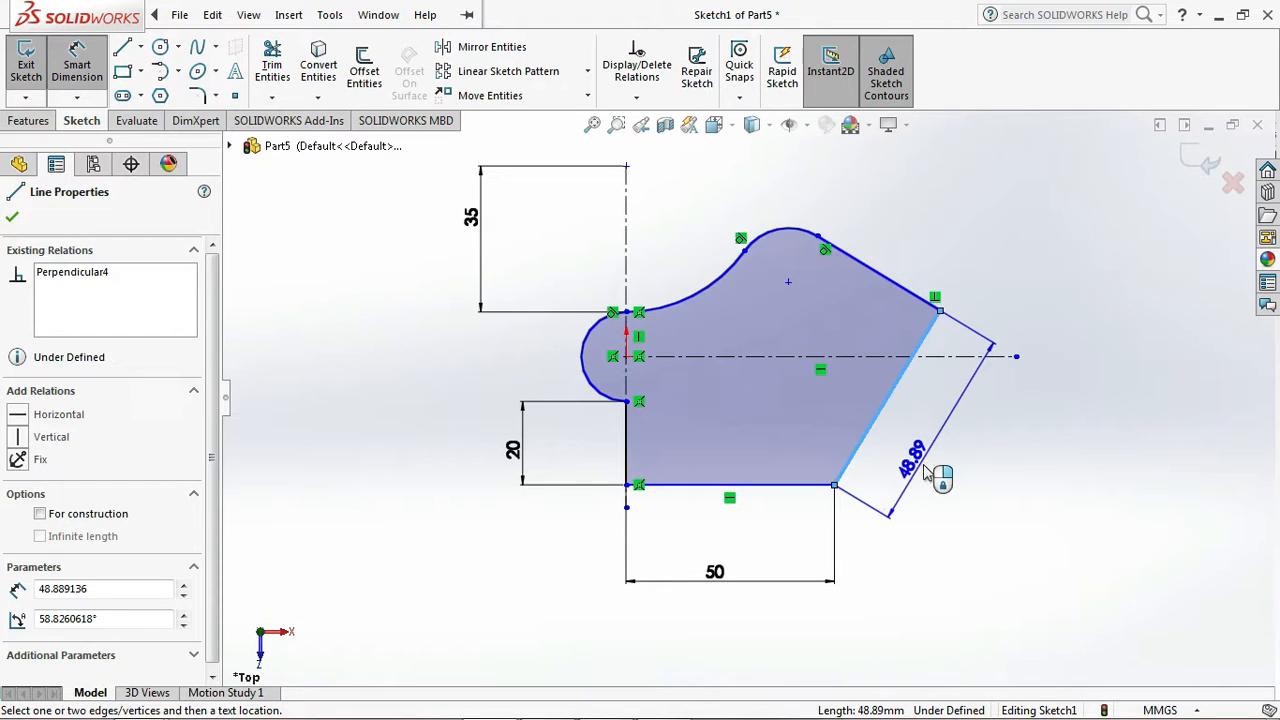
pyautogui.click(930, 473)
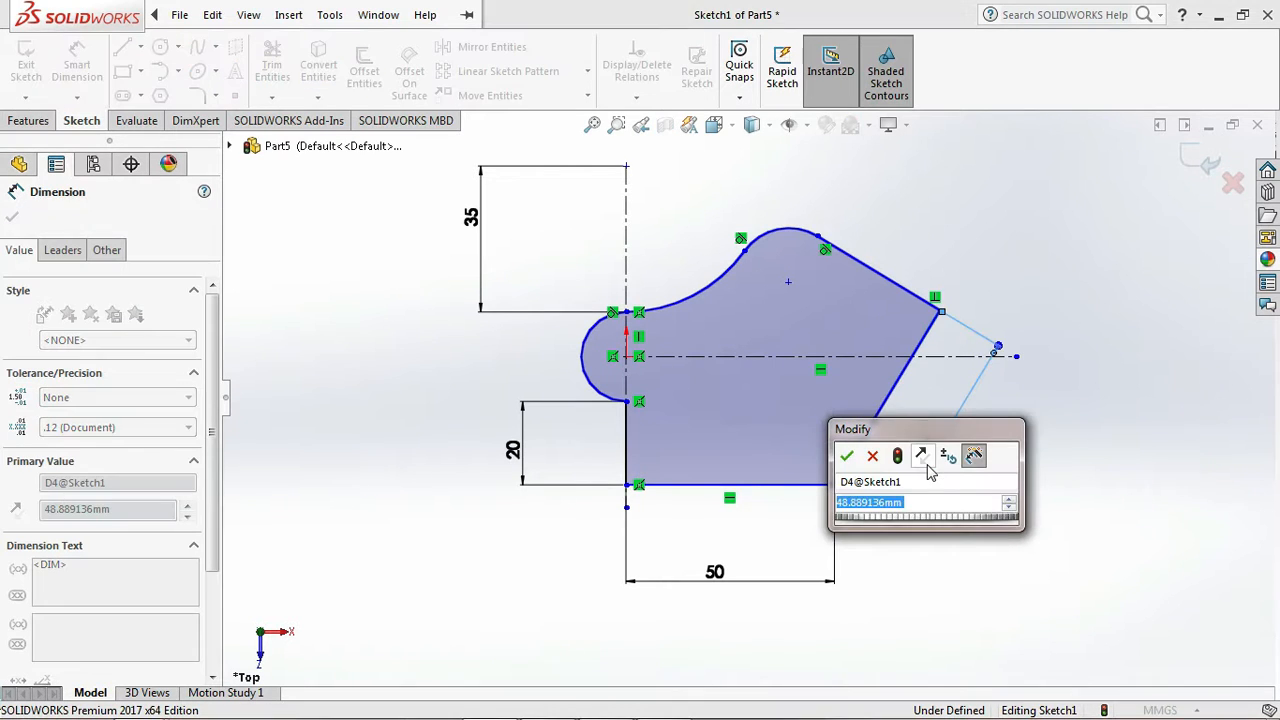
pyautogui.write('A')
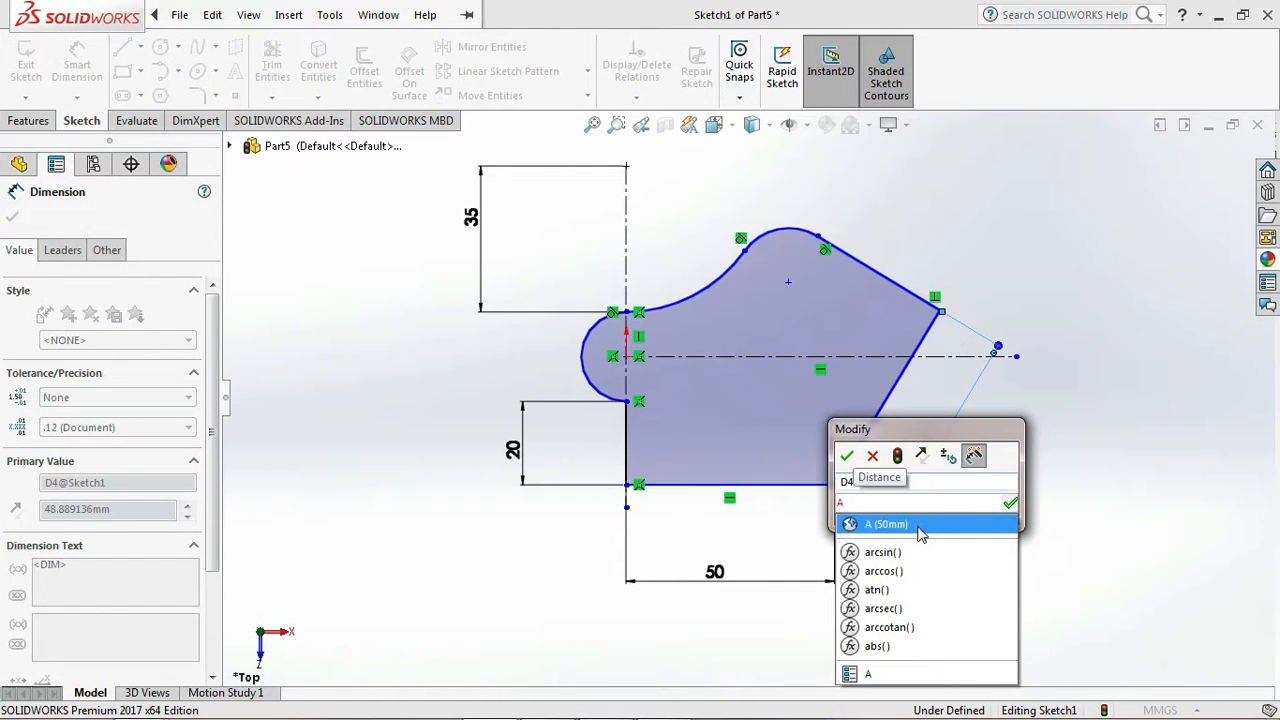
pyautogui.click(880, 524)
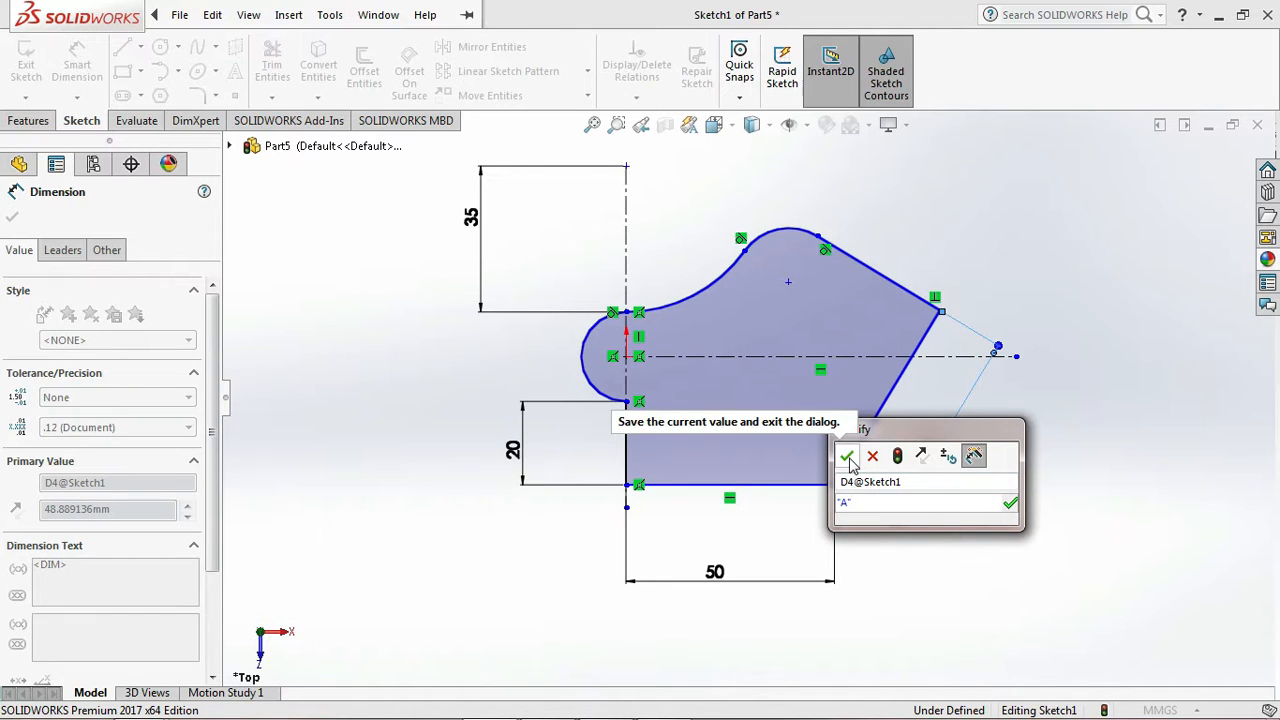
pyautogui.click(848, 458)
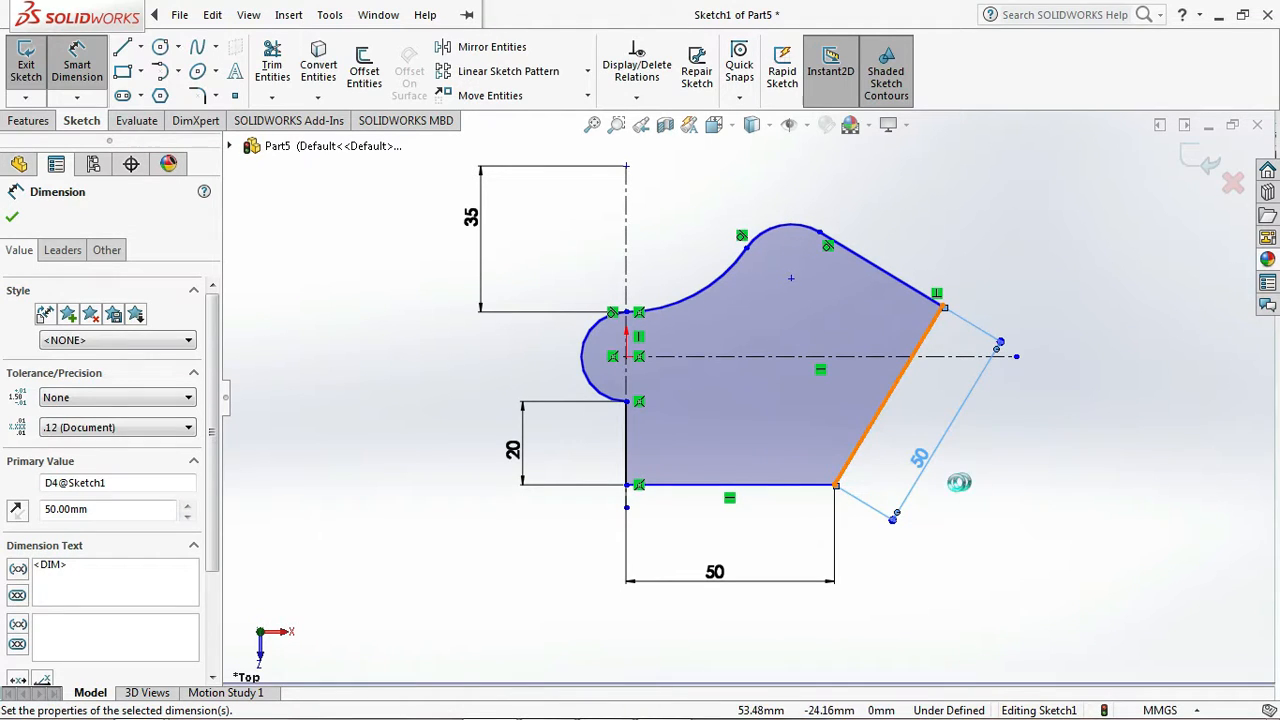
# - Dimension the angle between the lower sloping line and the bottom horizontal line as 135°
pyautogui.click(850, 458)
pyautogui.click(805, 487)
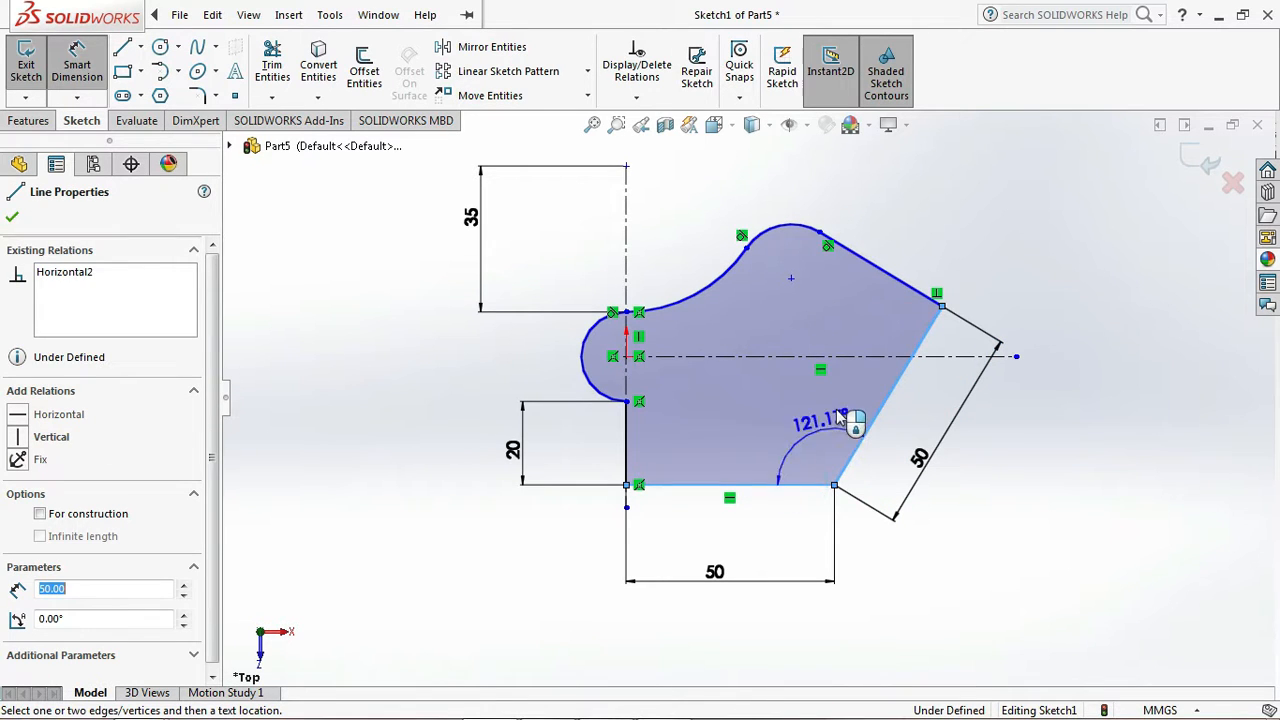
pyautogui.click(800, 420)
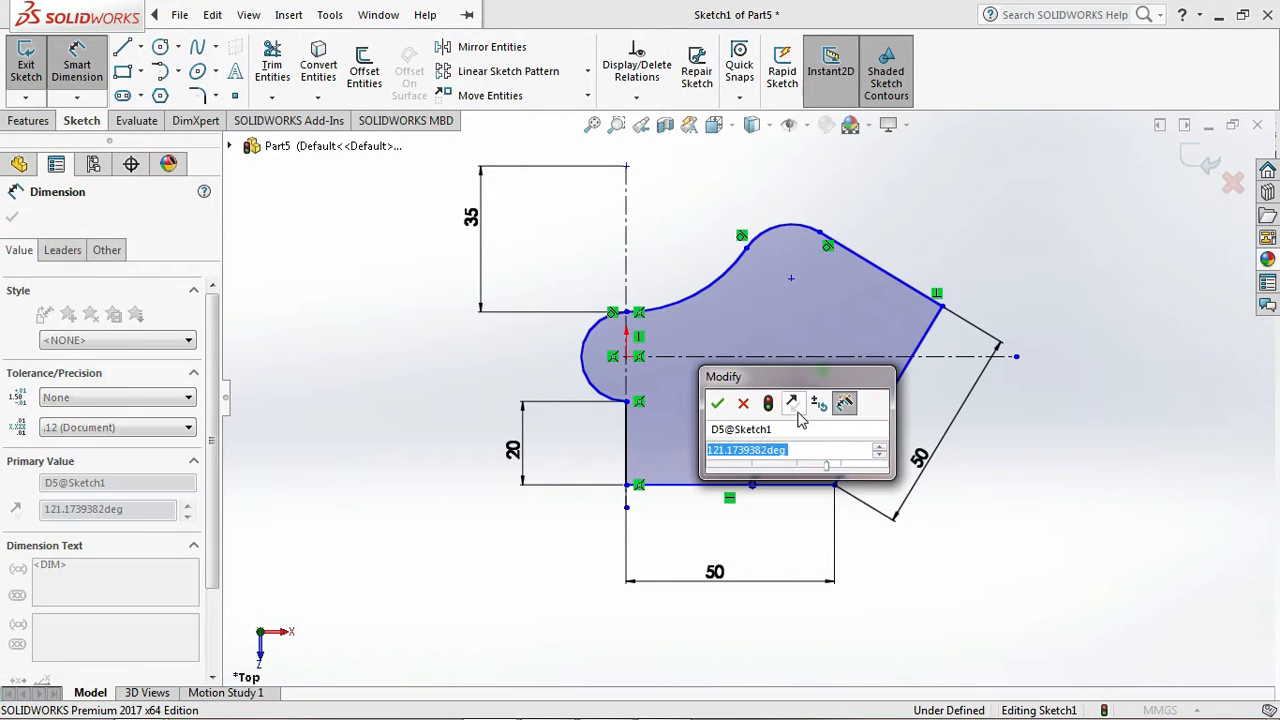
pyautogui.write('135')
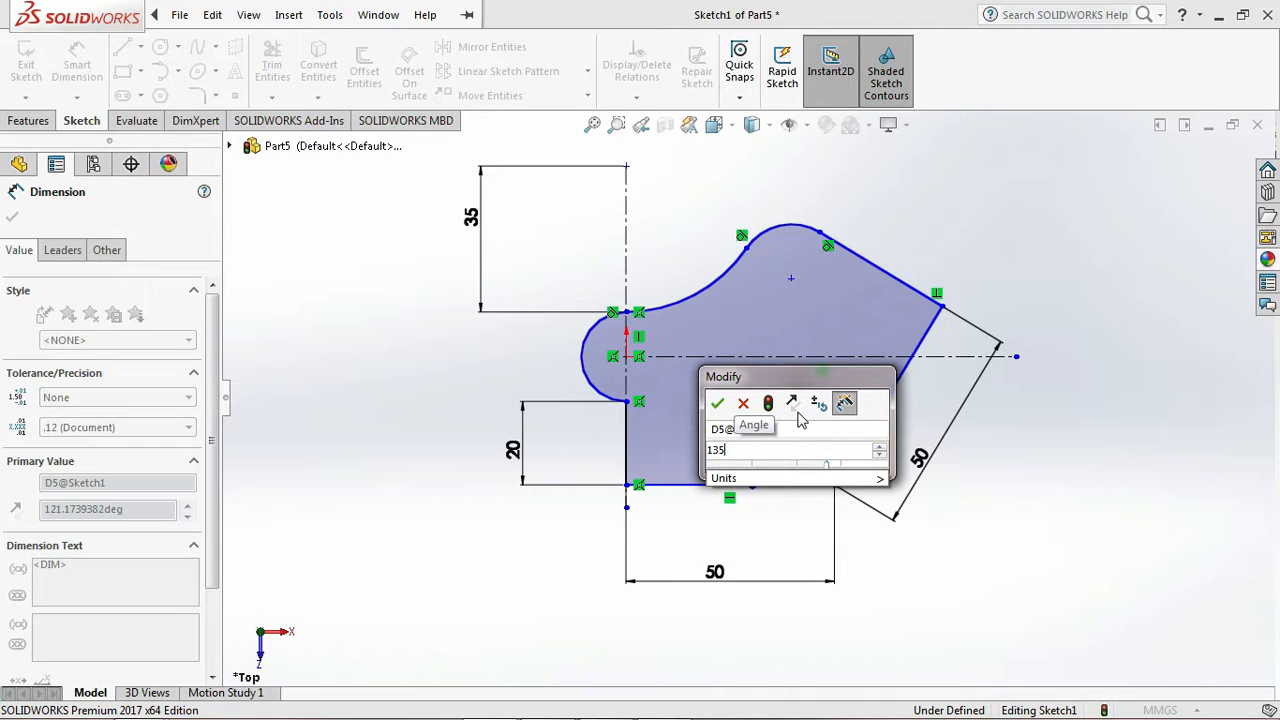
pyautogui.press('Return')
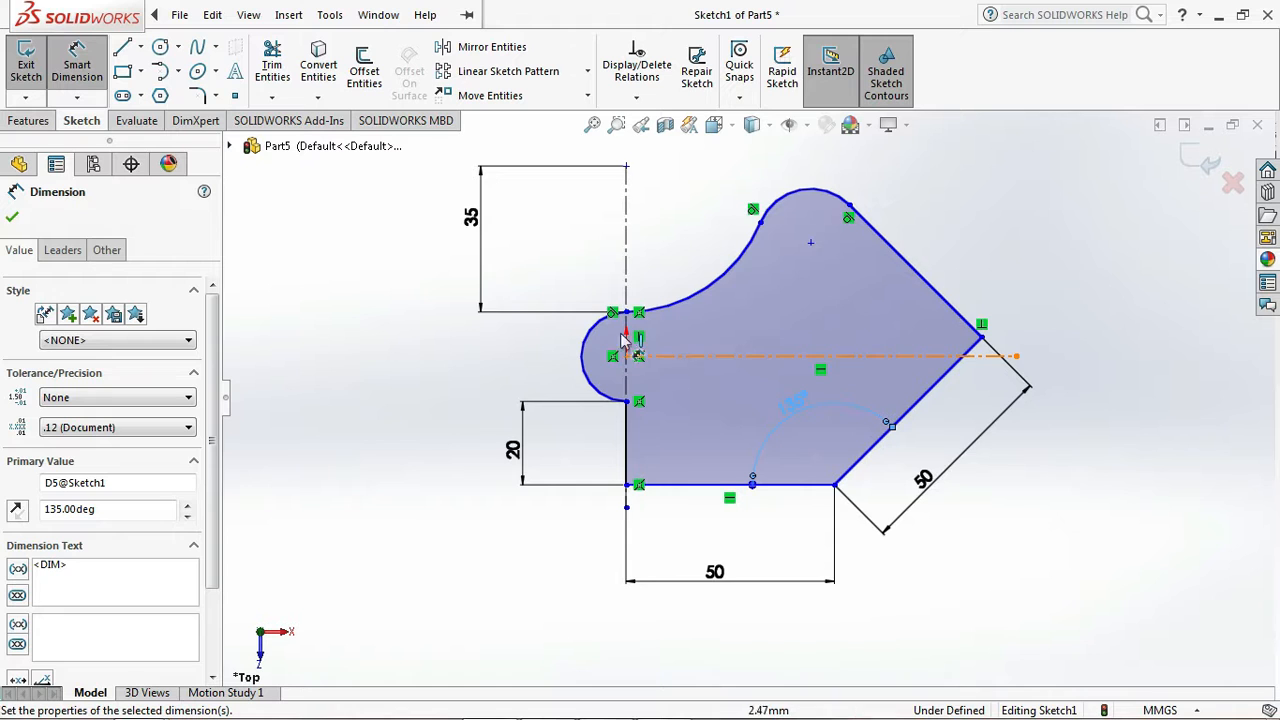
# - Dimension the semicircular arc around the origin with a radius of 14 mm
pyautogui.scroll(-2, 622, 340)
pyautogui.click(600, 368)
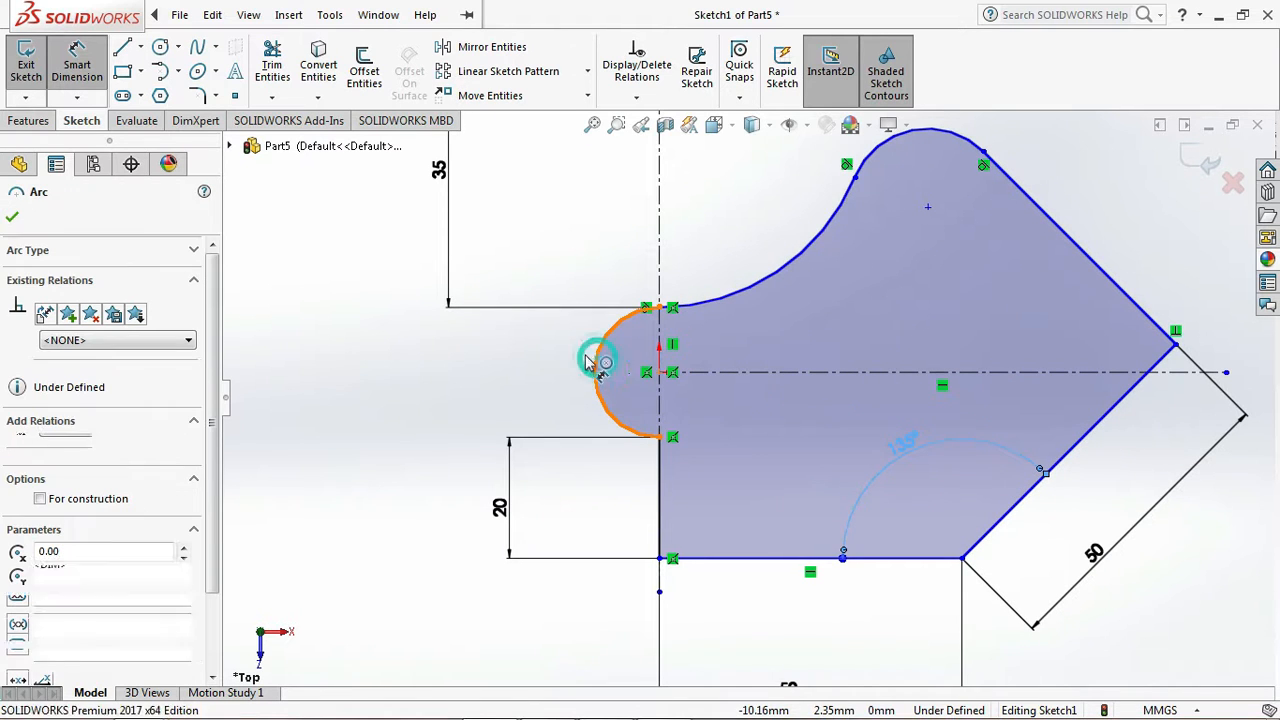
pyautogui.click(540, 283)
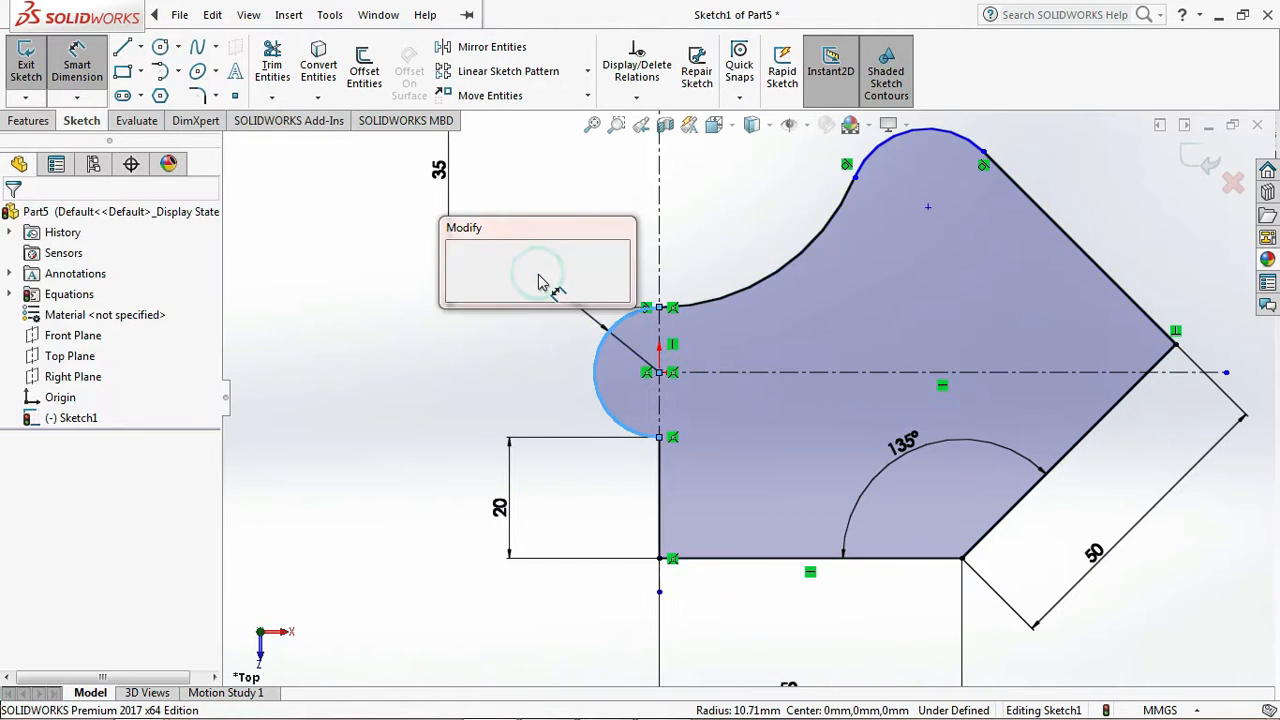
pyautogui.write('14')
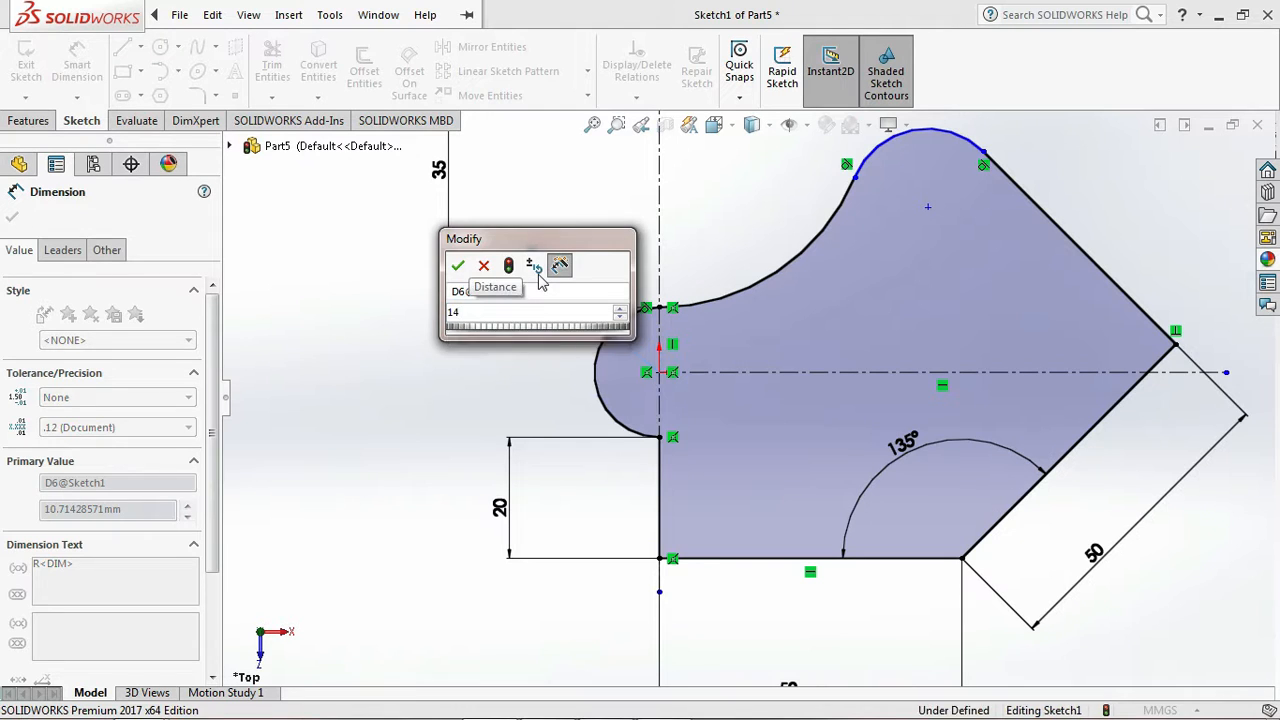
pyautogui.press('Return')
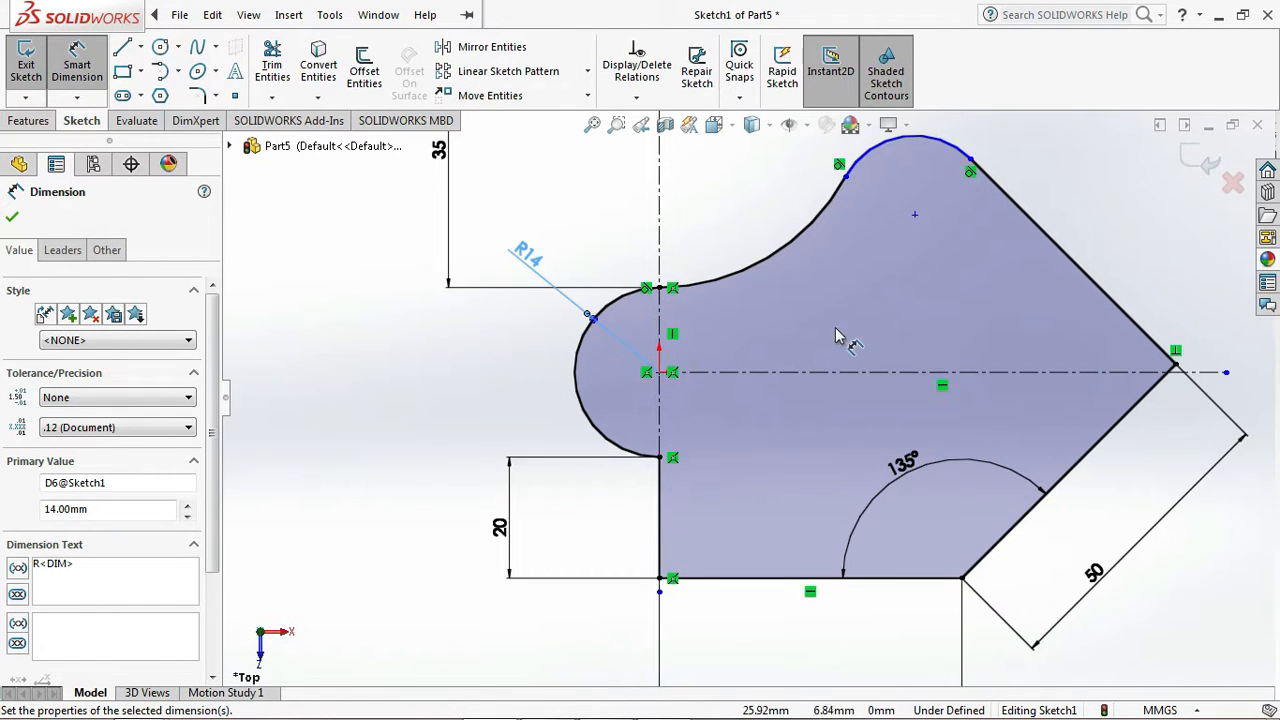
# - Dimension the small tangent arc at the profile's upper peak with a radius of 8 mm and finish dimensioning
pyautogui.scroll(1, 820, 302)
pyautogui.scroll(-1, 800, 292)
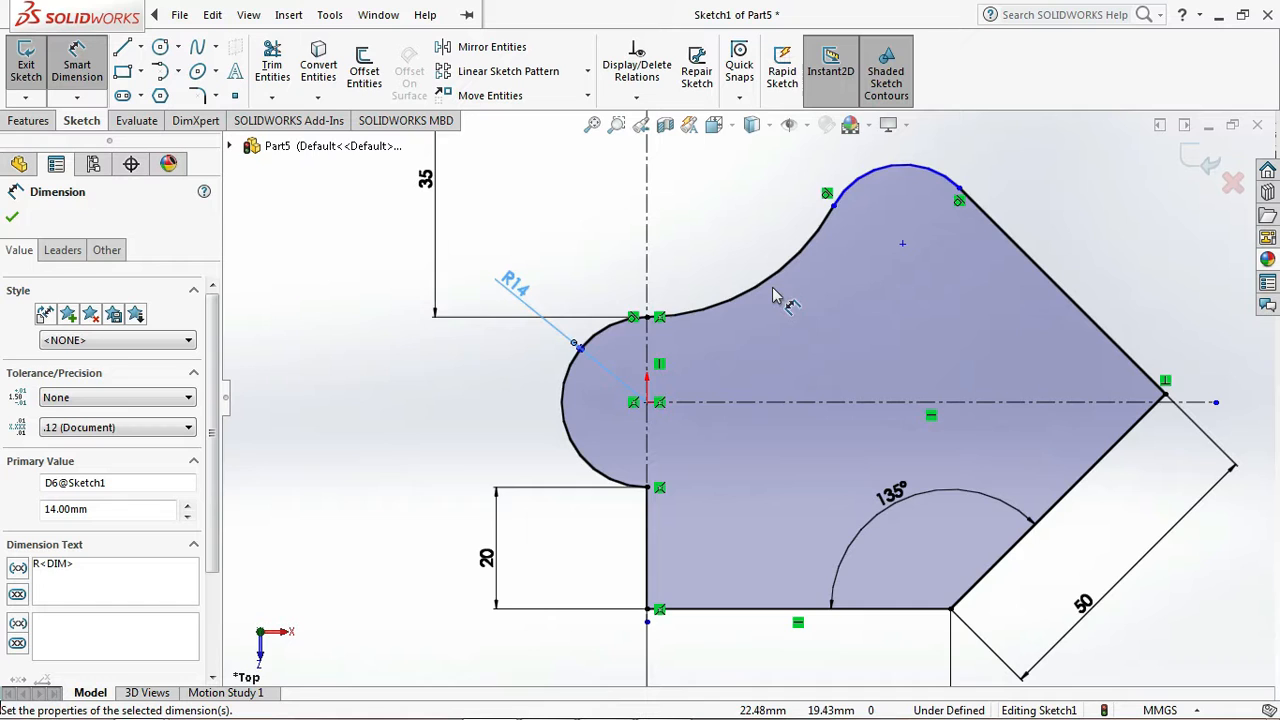
pyautogui.scroll(1, 768, 289)
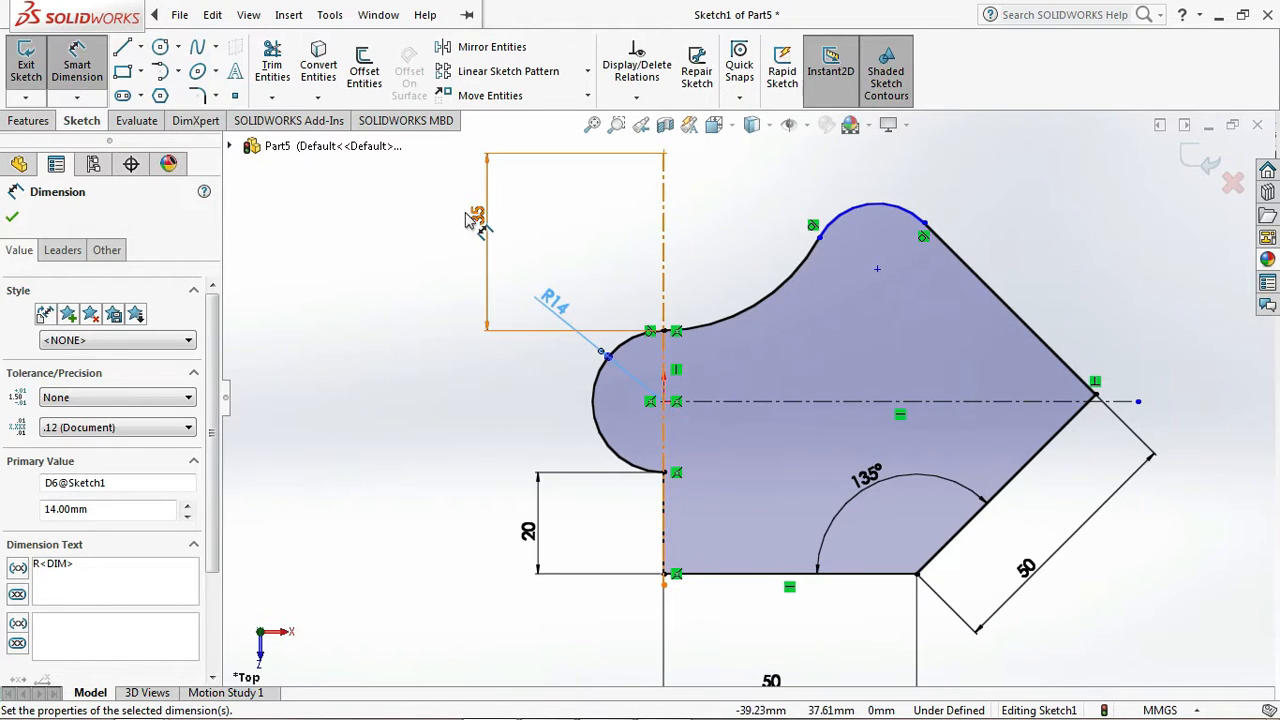
pyautogui.click(866, 203)
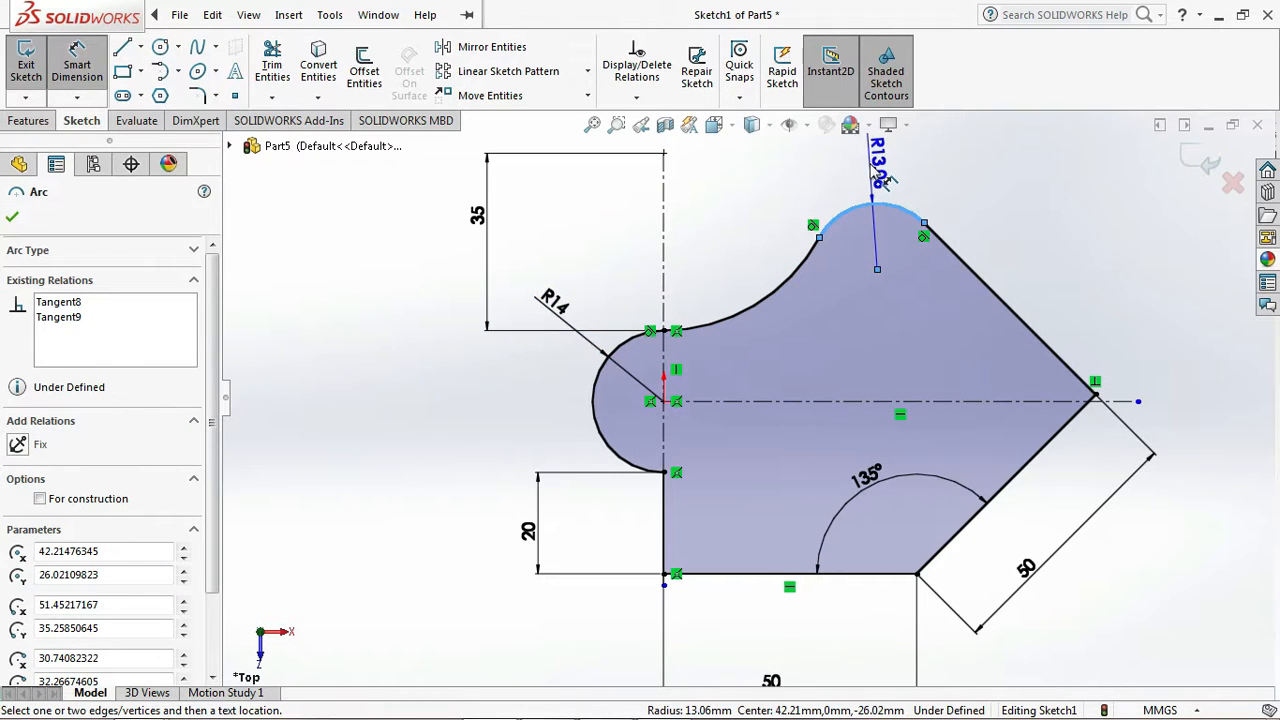
pyautogui.click(876, 170)
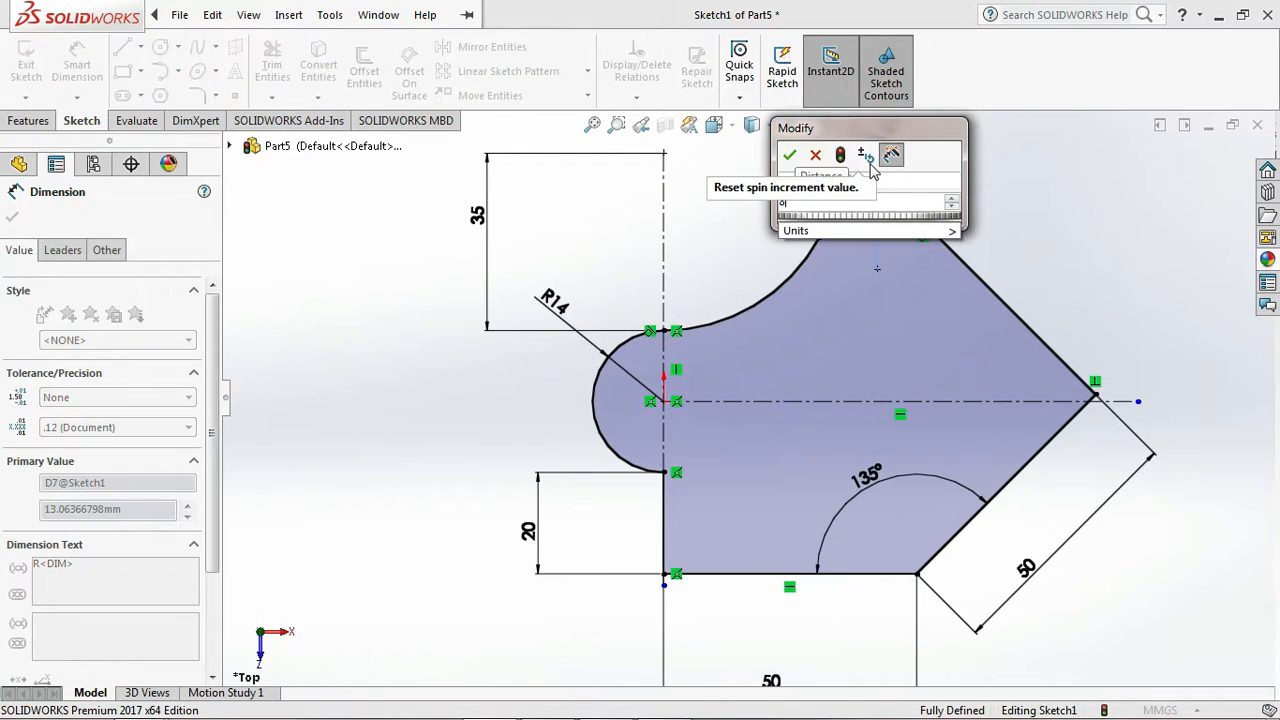
pyautogui.write('8')
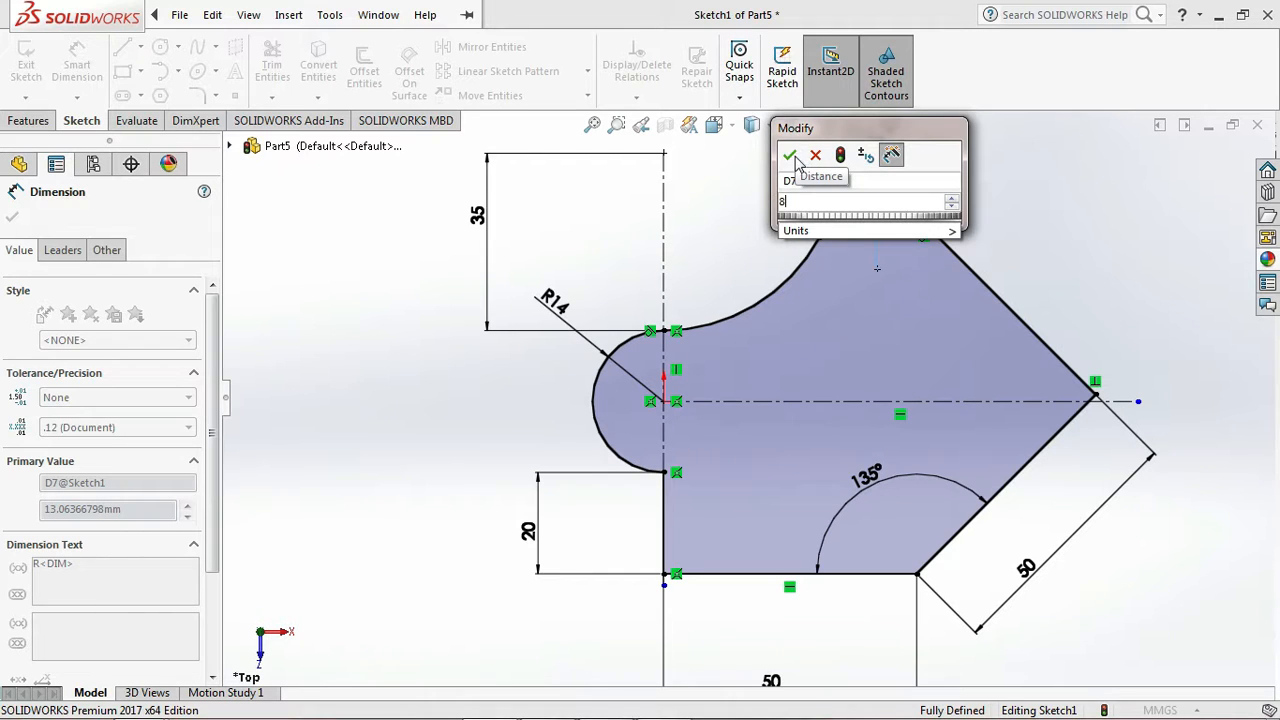
pyautogui.click(792, 157)
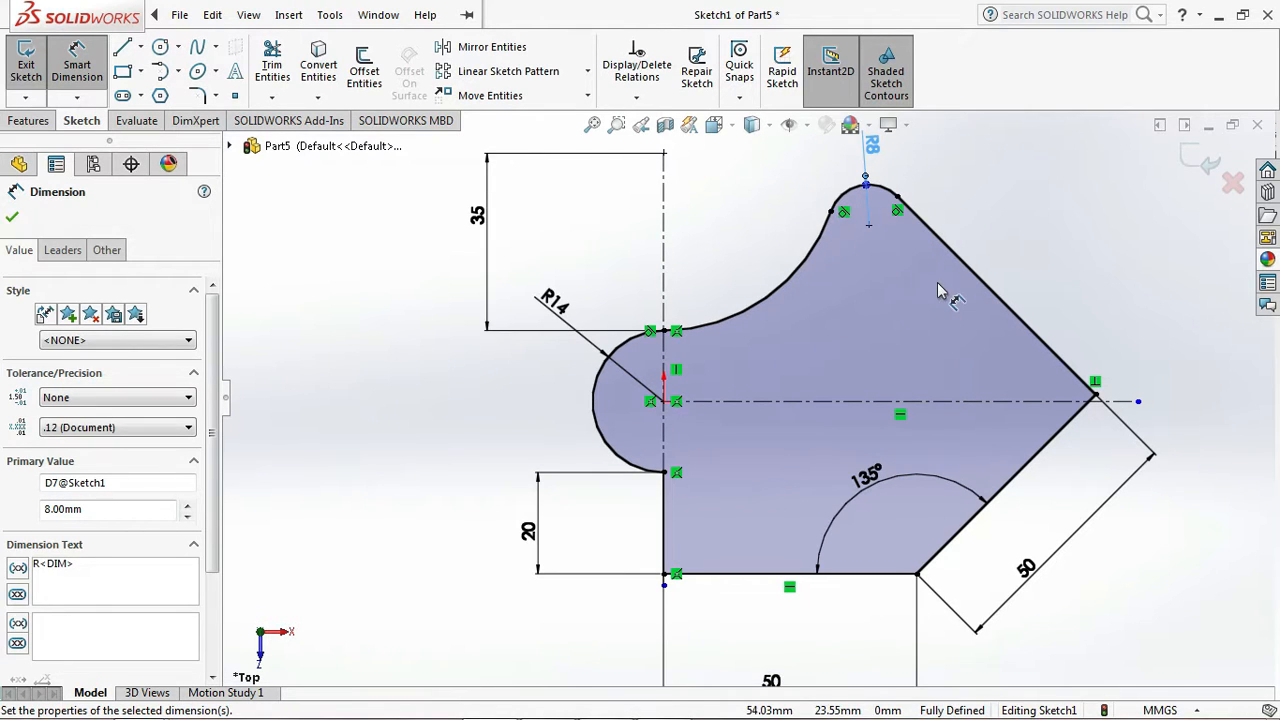
pyautogui.scroll(-2, 1075, 395)
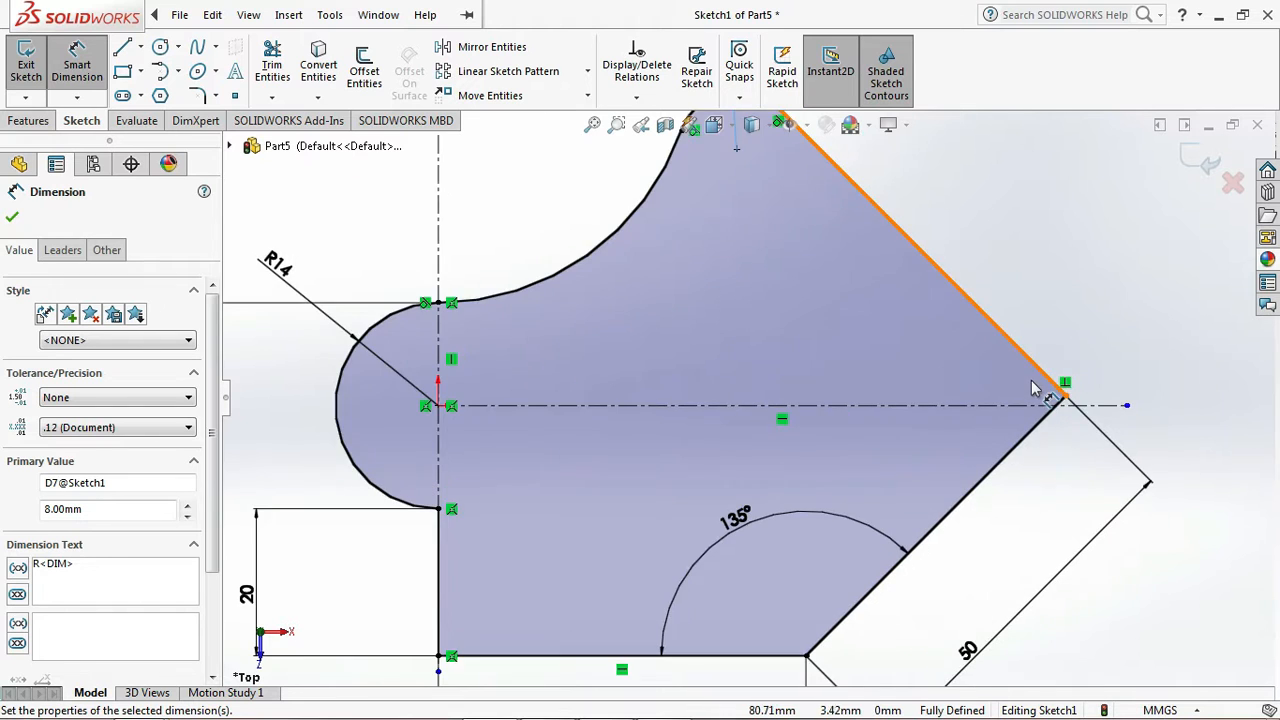
pyautogui.press('f')
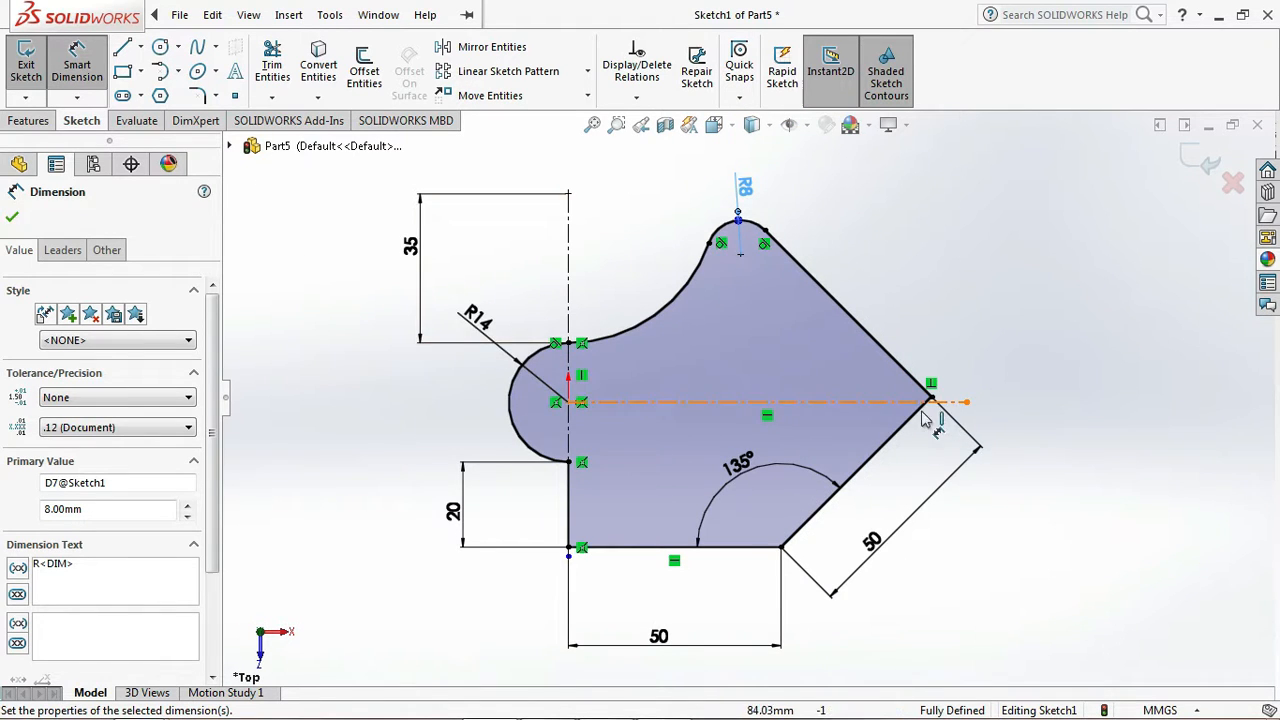
pyautogui.scroll(-3, 925, 420)
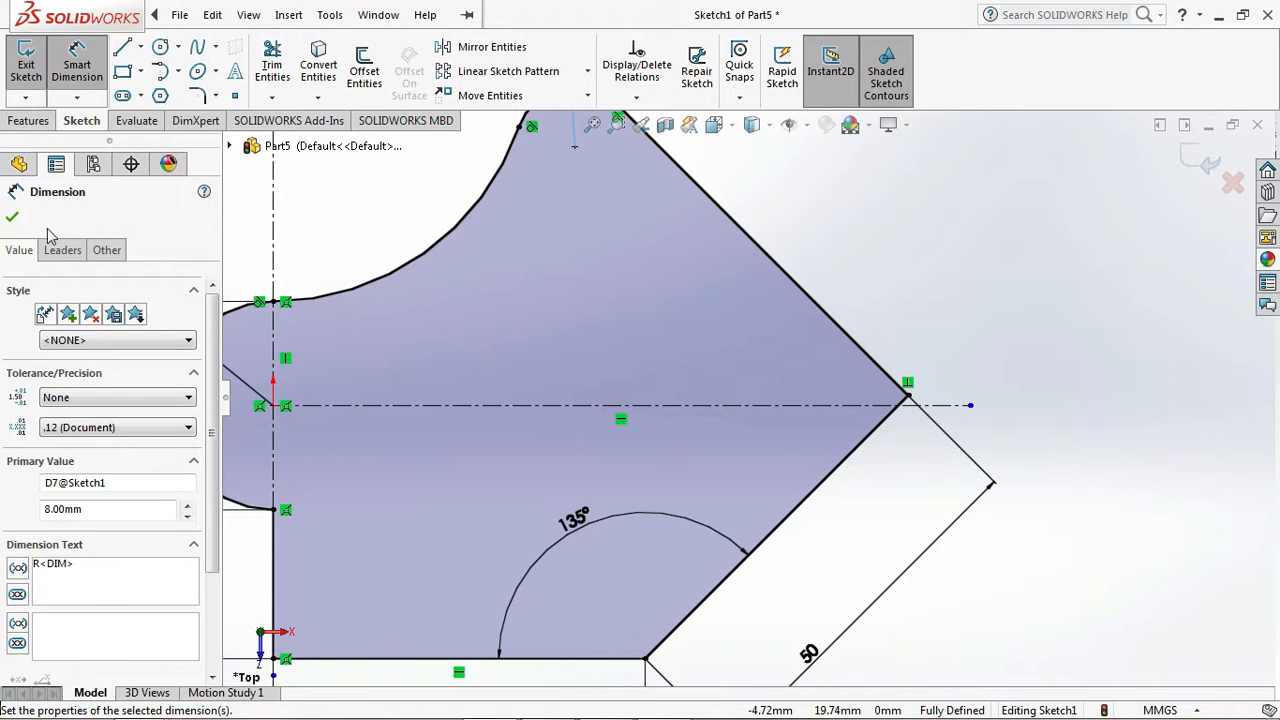
pyautogui.click(12, 216)
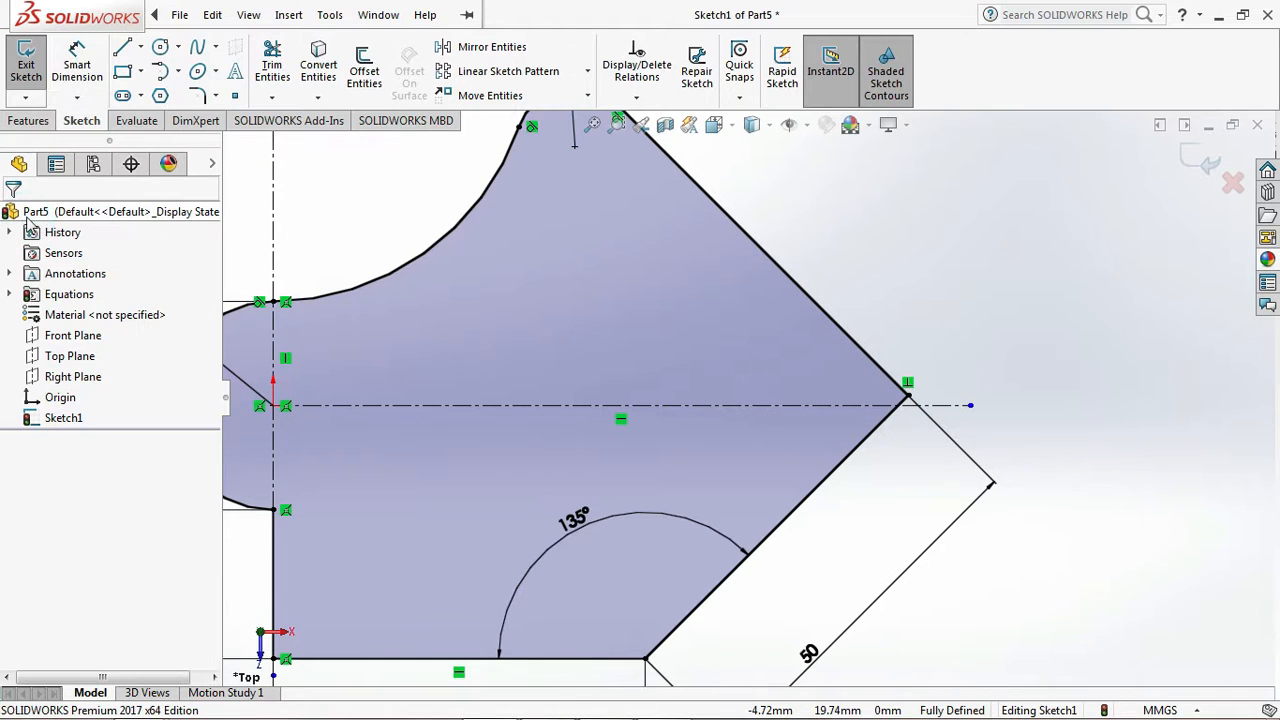
# - Add an 8 mm sketch fillet at the corner where the upper and lower sloping lines meet
pyautogui.click(197, 95)
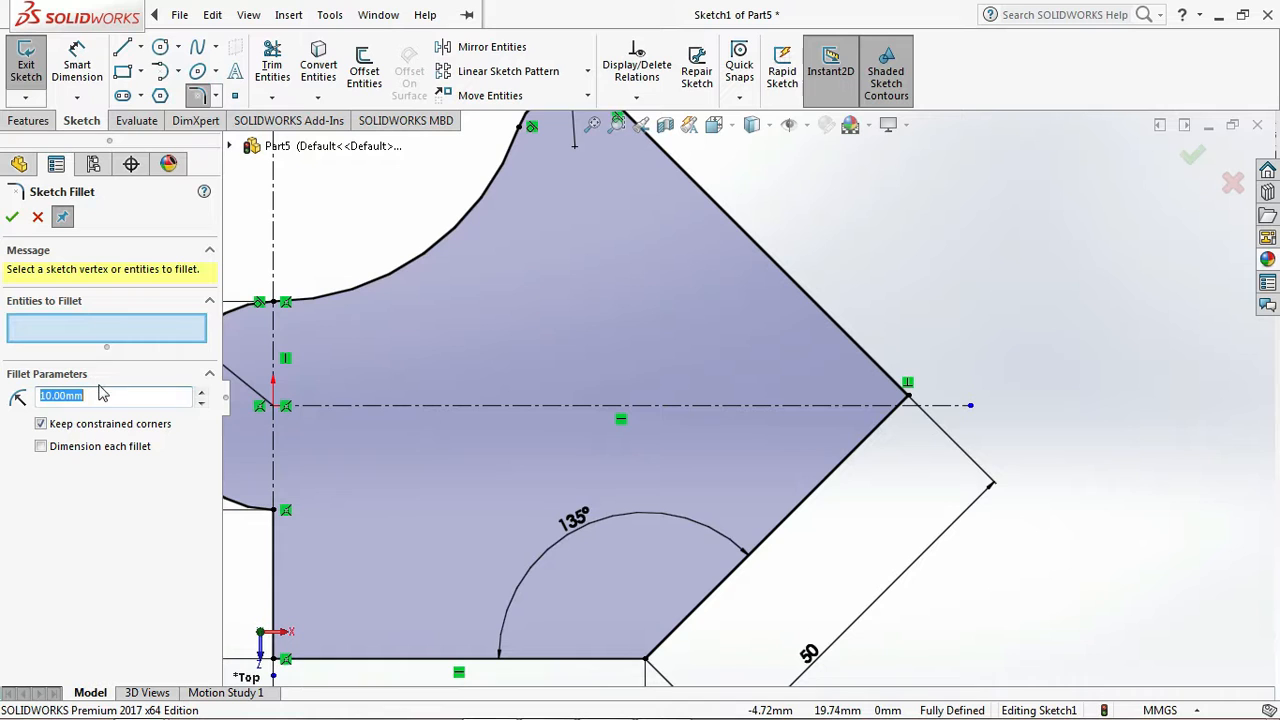
pyautogui.write('8')
pyautogui.click(94, 510)
pyautogui.click(910, 399)
pyautogui.click(13, 219)
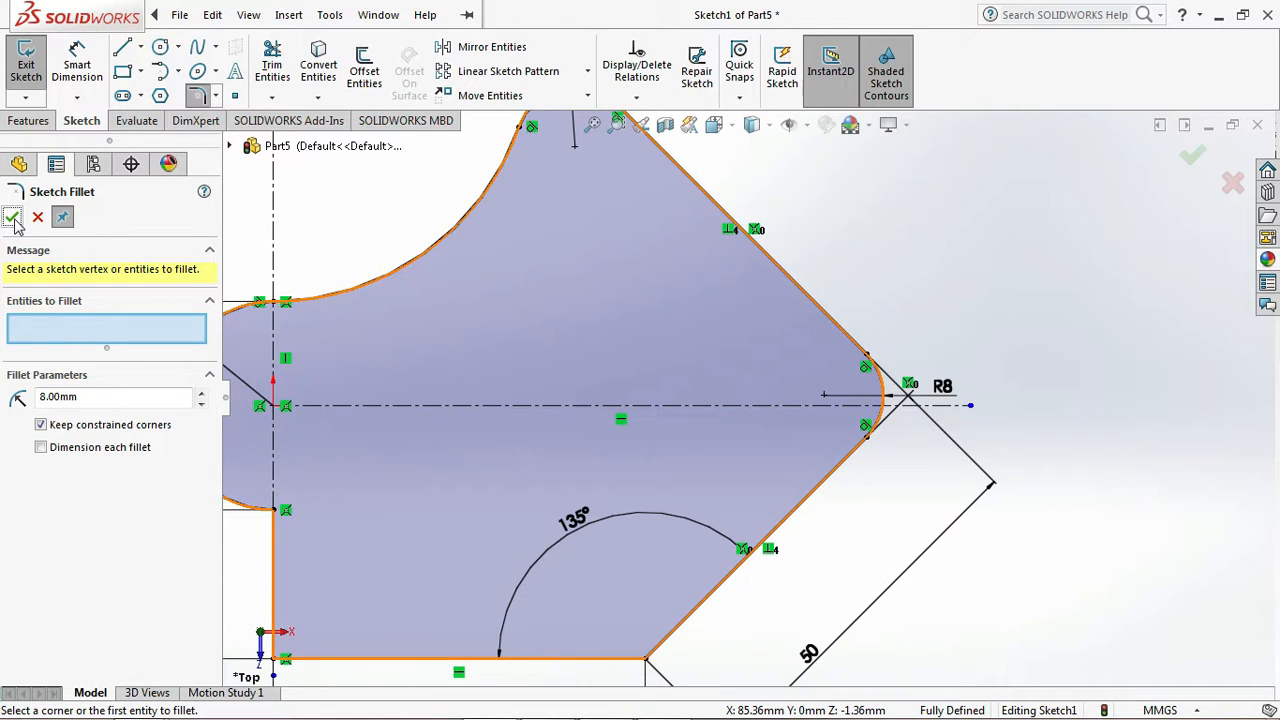
pyautogui.click(13, 219)
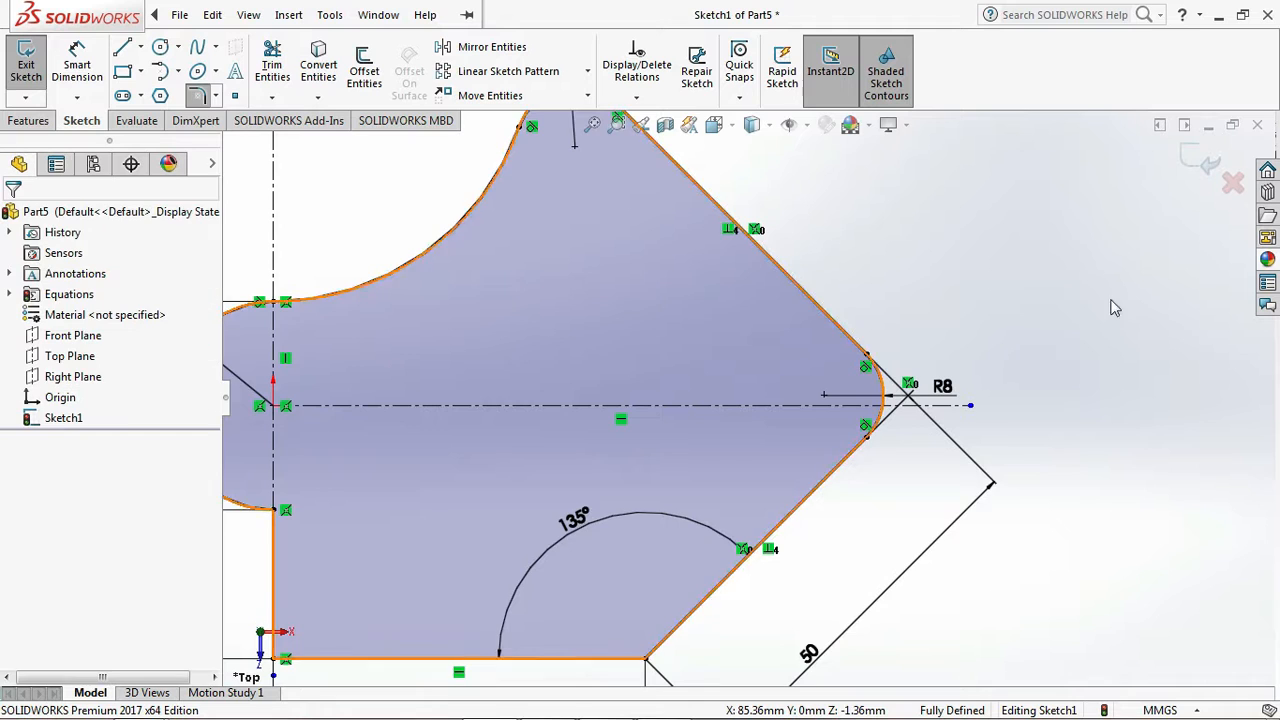
pyautogui.press('f')
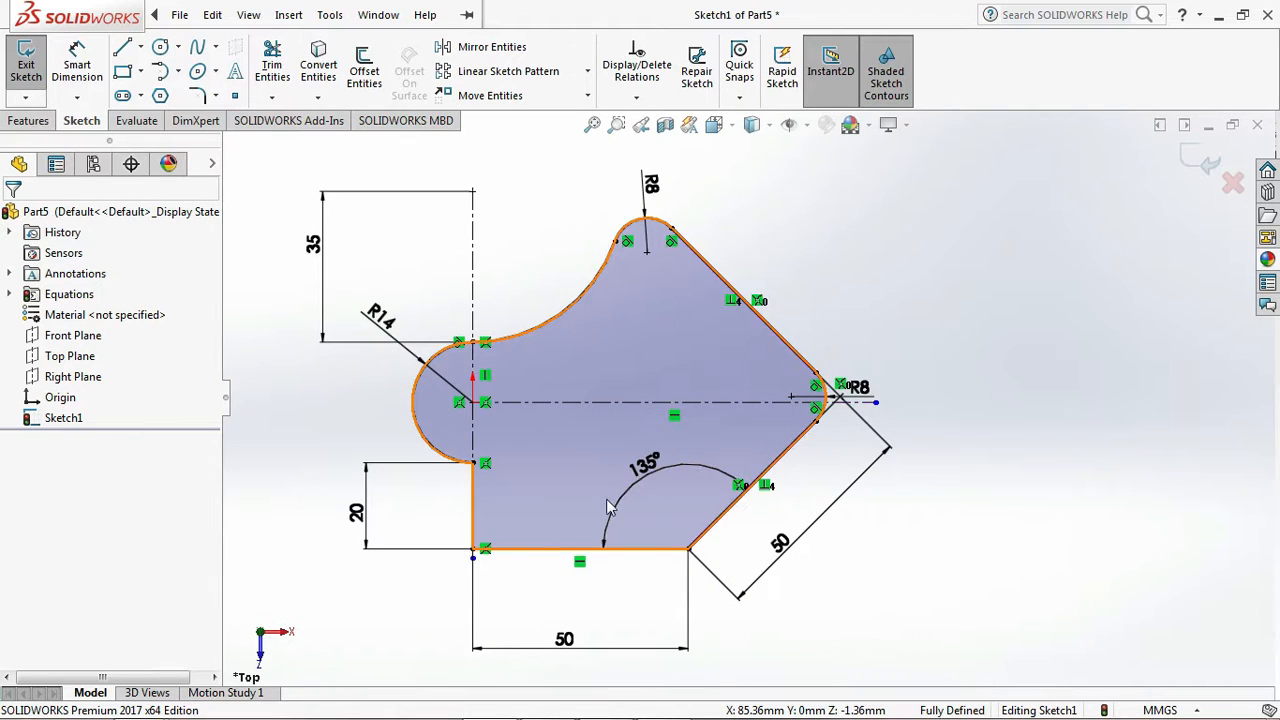
pyautogui.scroll(3, 748, 400)
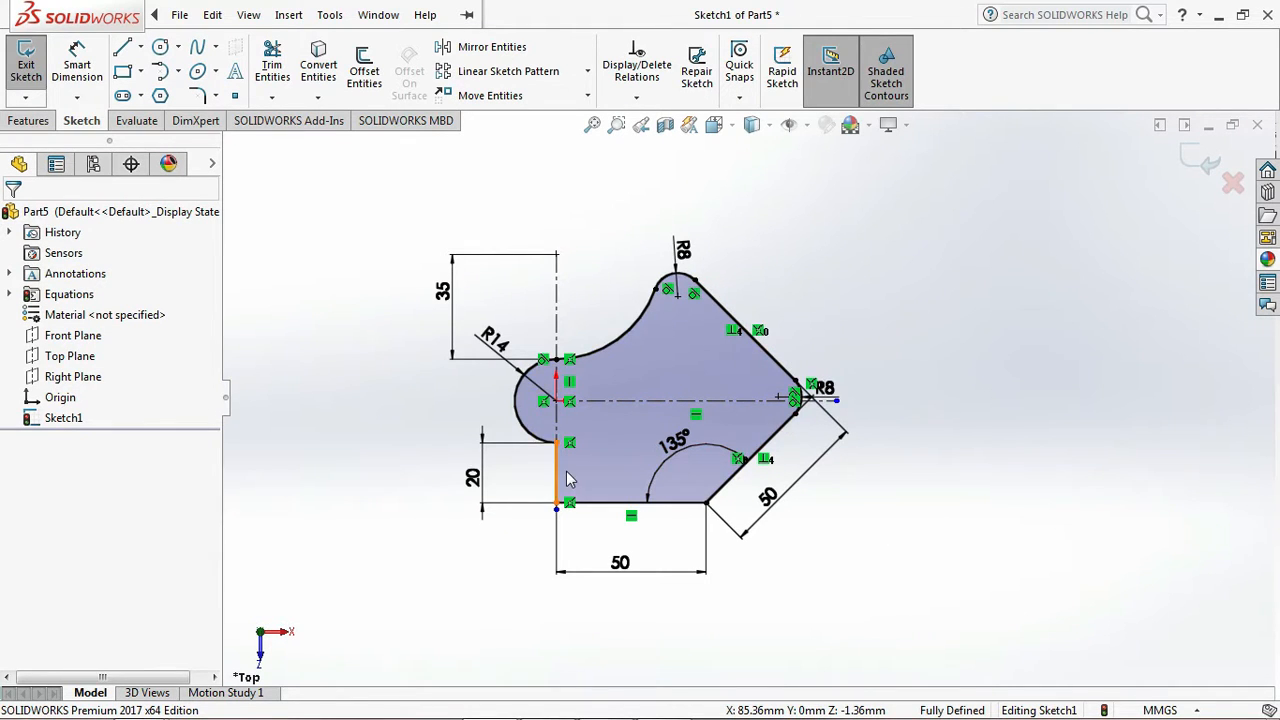
# - Link the length dimension of the lower sloping line to the global variable A as a shared value
pyautogui.scroll(-3, 525, 488)
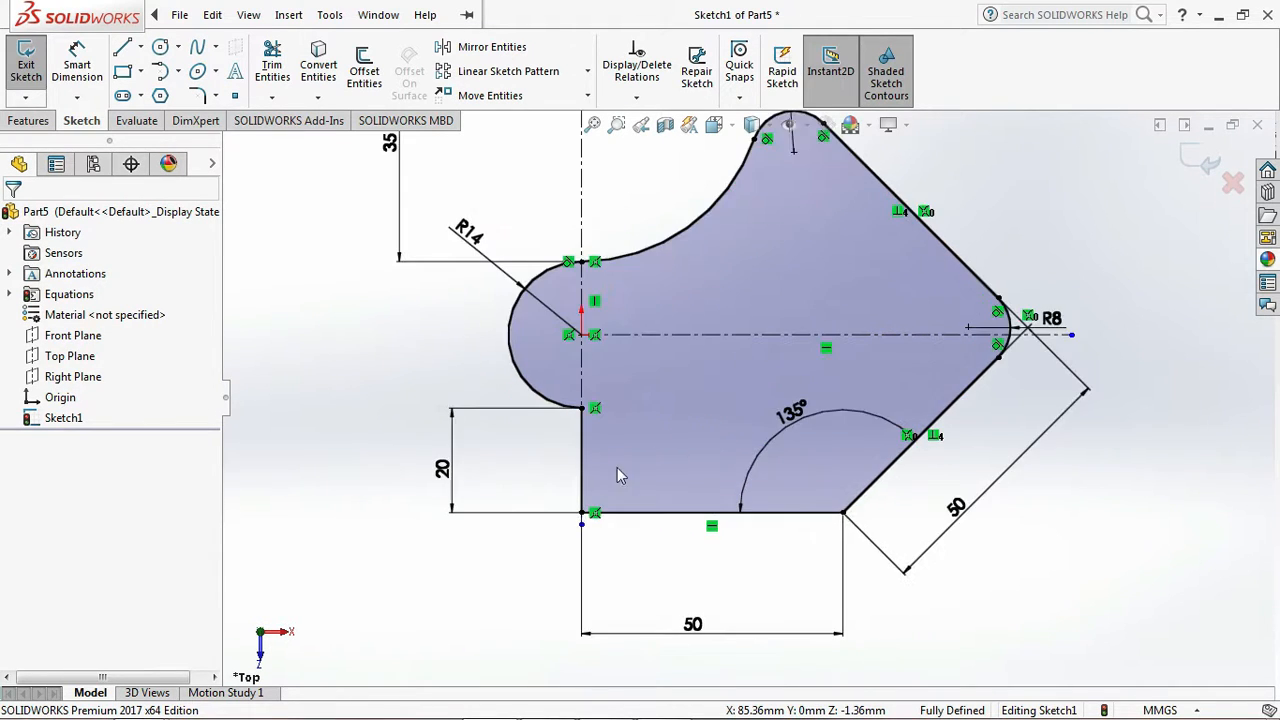
pyautogui.click(30, 120)
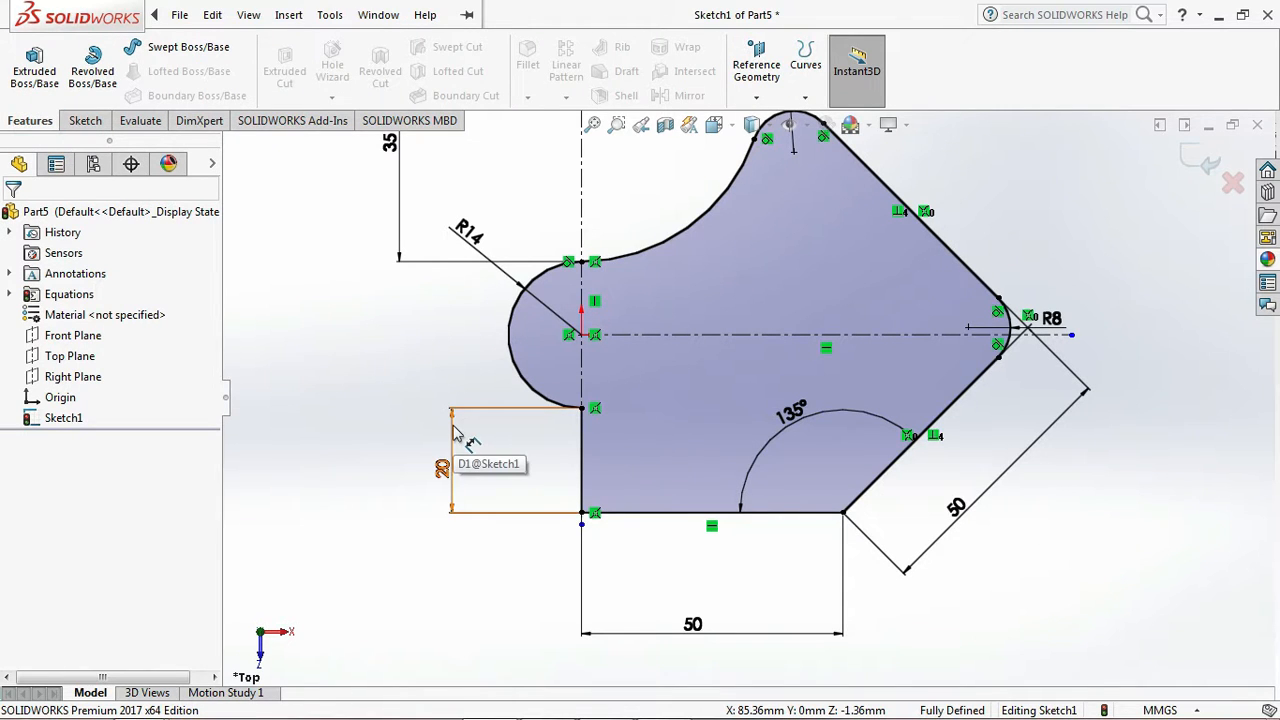
pyautogui.click(1000, 493)
pyautogui.rightClick(1000, 492)
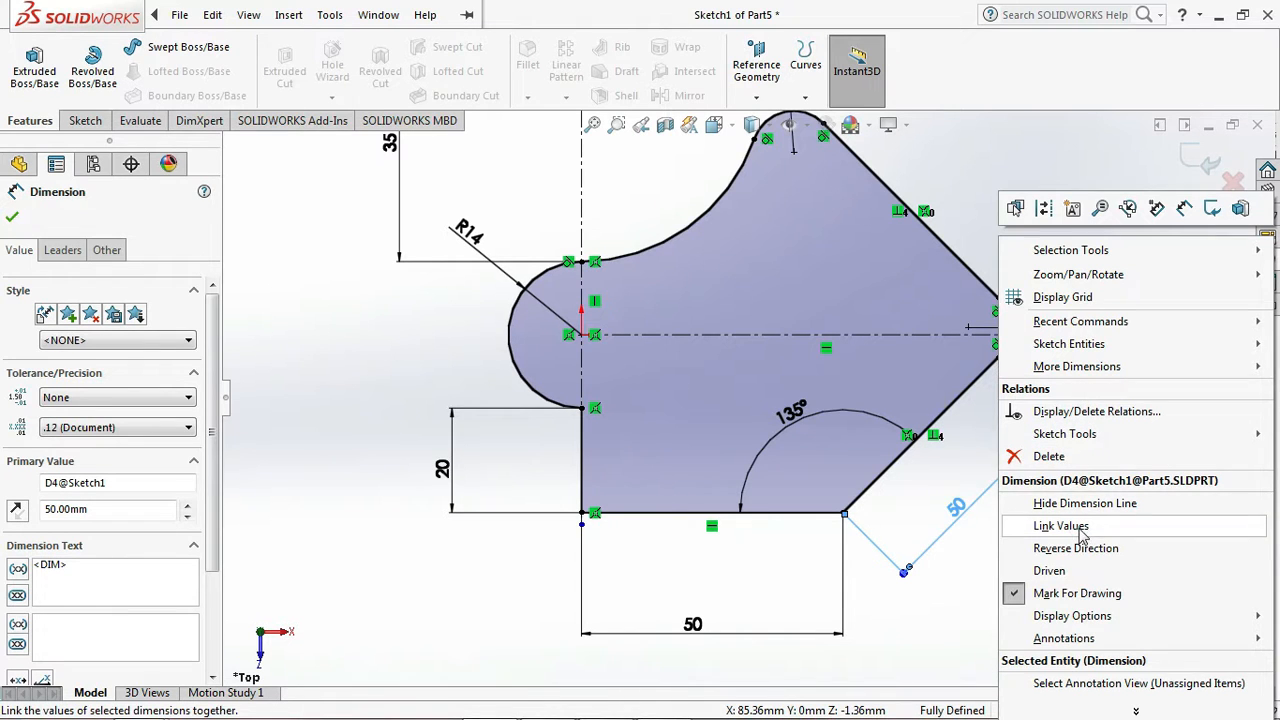
pyautogui.click(1062, 526)
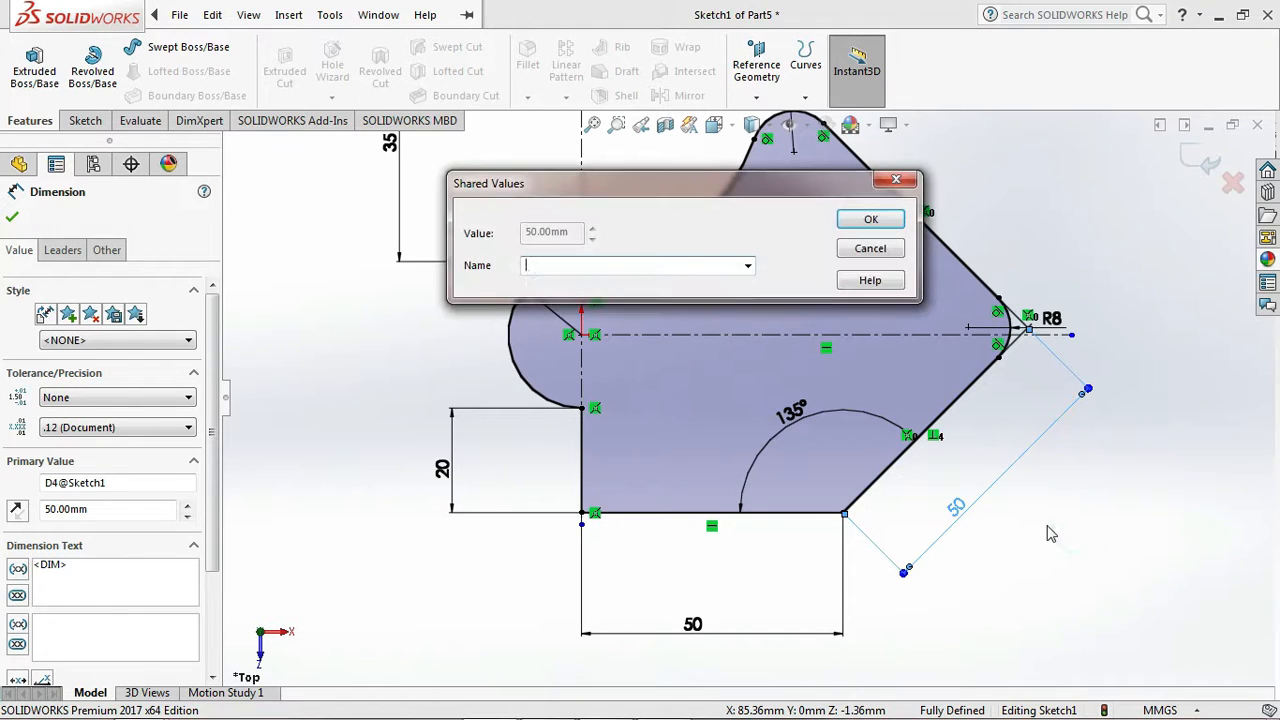
pyautogui.click(747, 267)
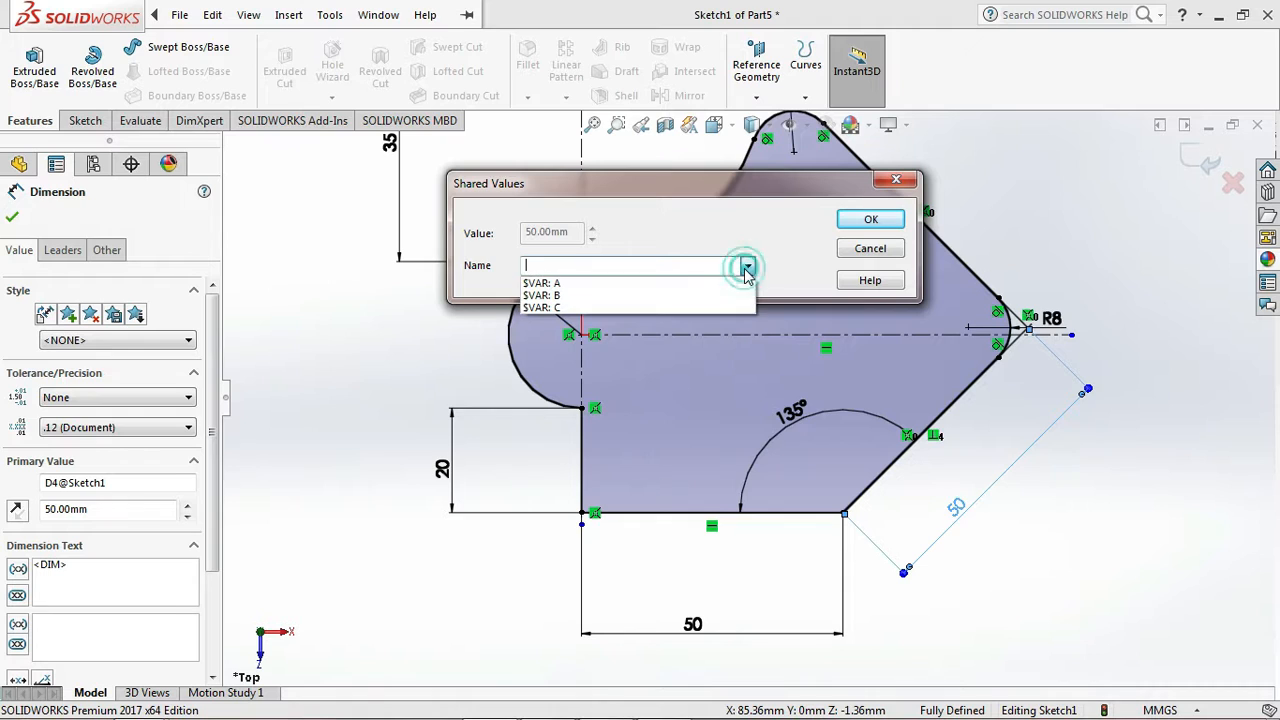
pyautogui.click(561, 284)
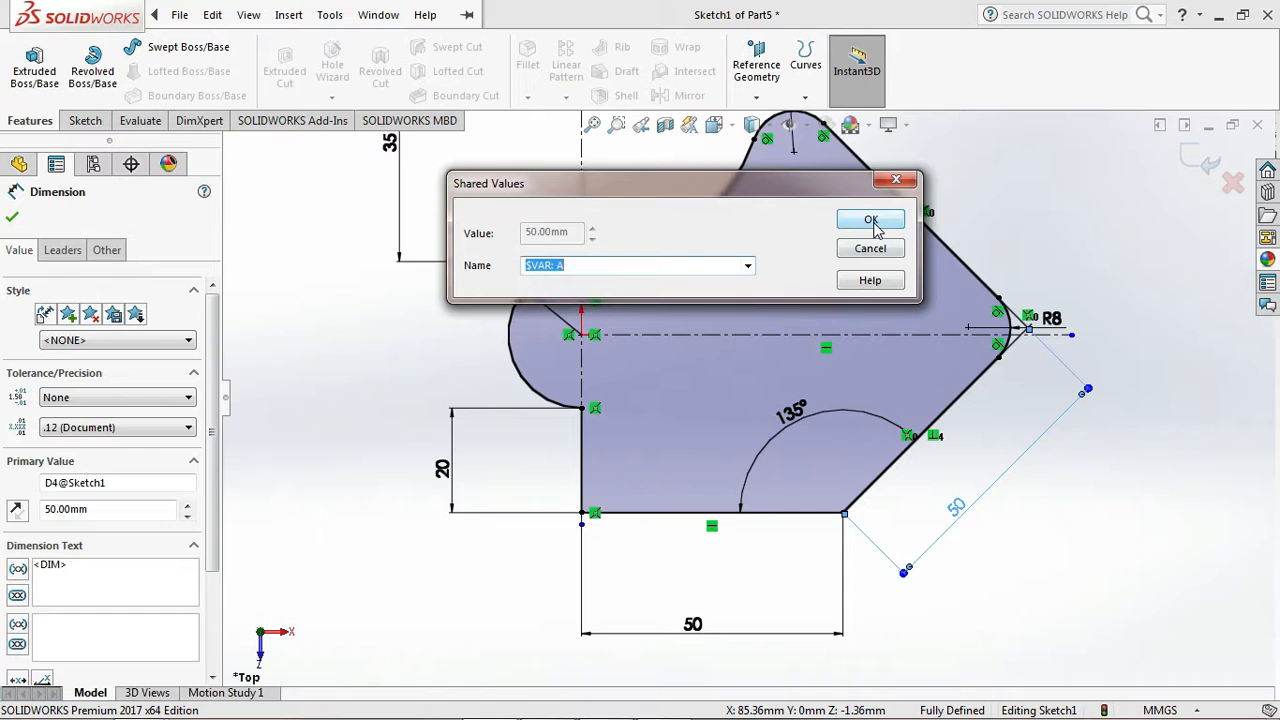
pyautogui.click(871, 220)
pyautogui.click(1004, 556)
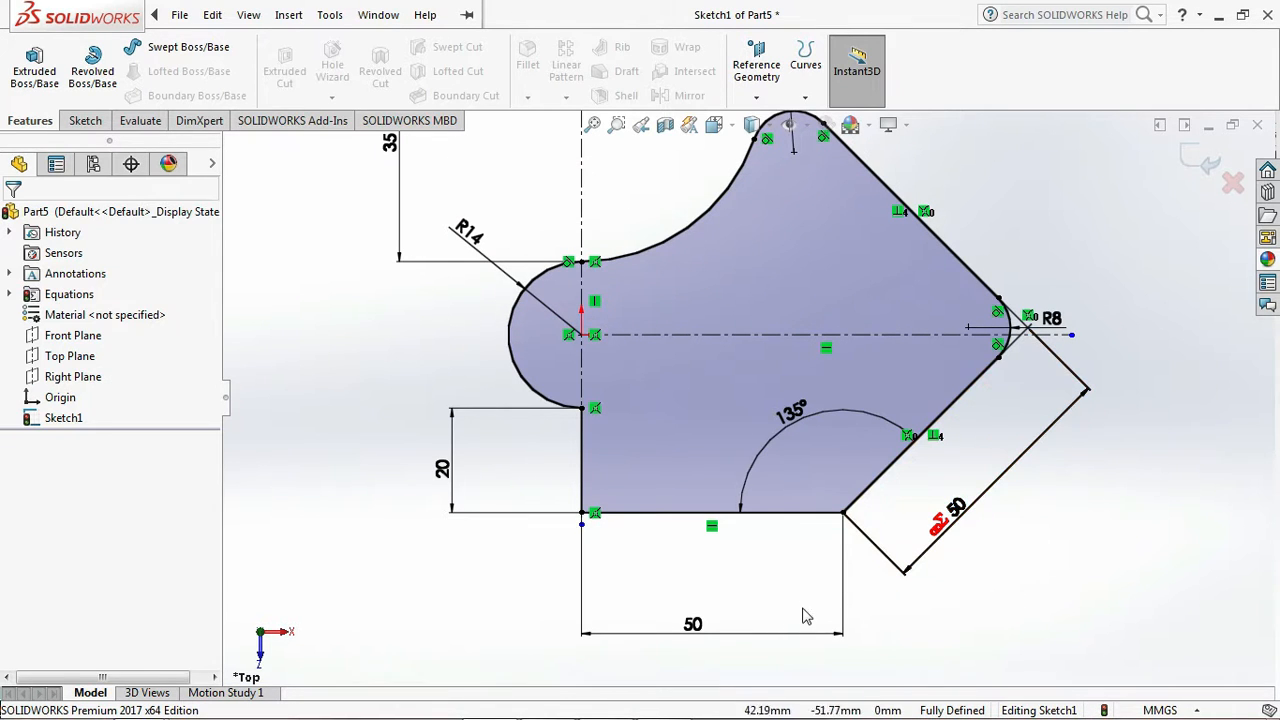
# - Link the bottom horizontal line's length dimension to the shared variable A and exit the sketch
pyautogui.rightClick(688, 627)
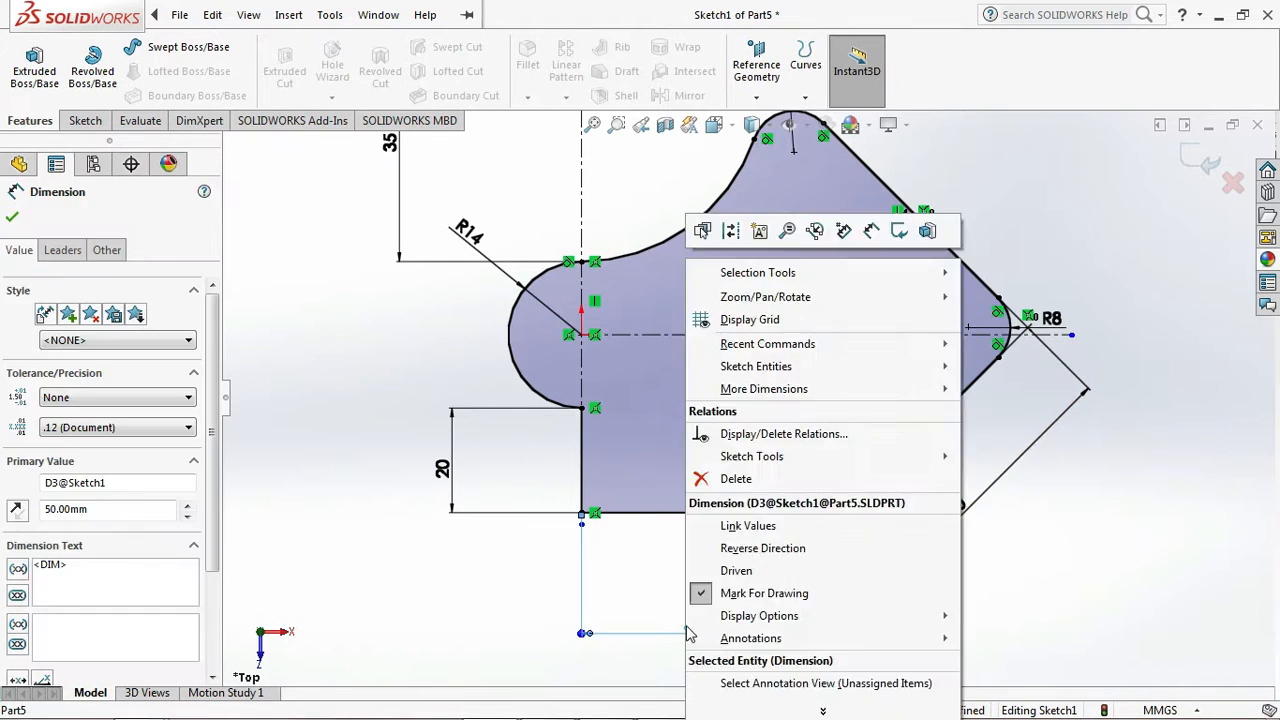
pyautogui.click(756, 528)
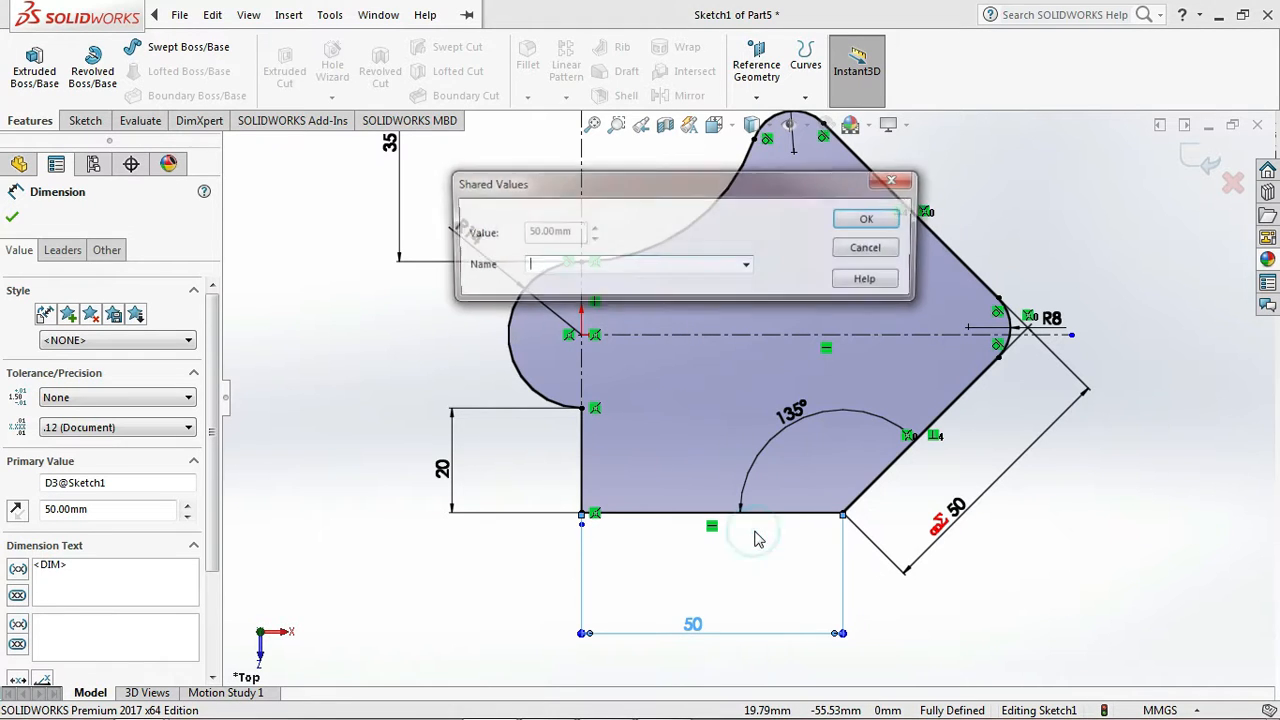
pyautogui.click(748, 267)
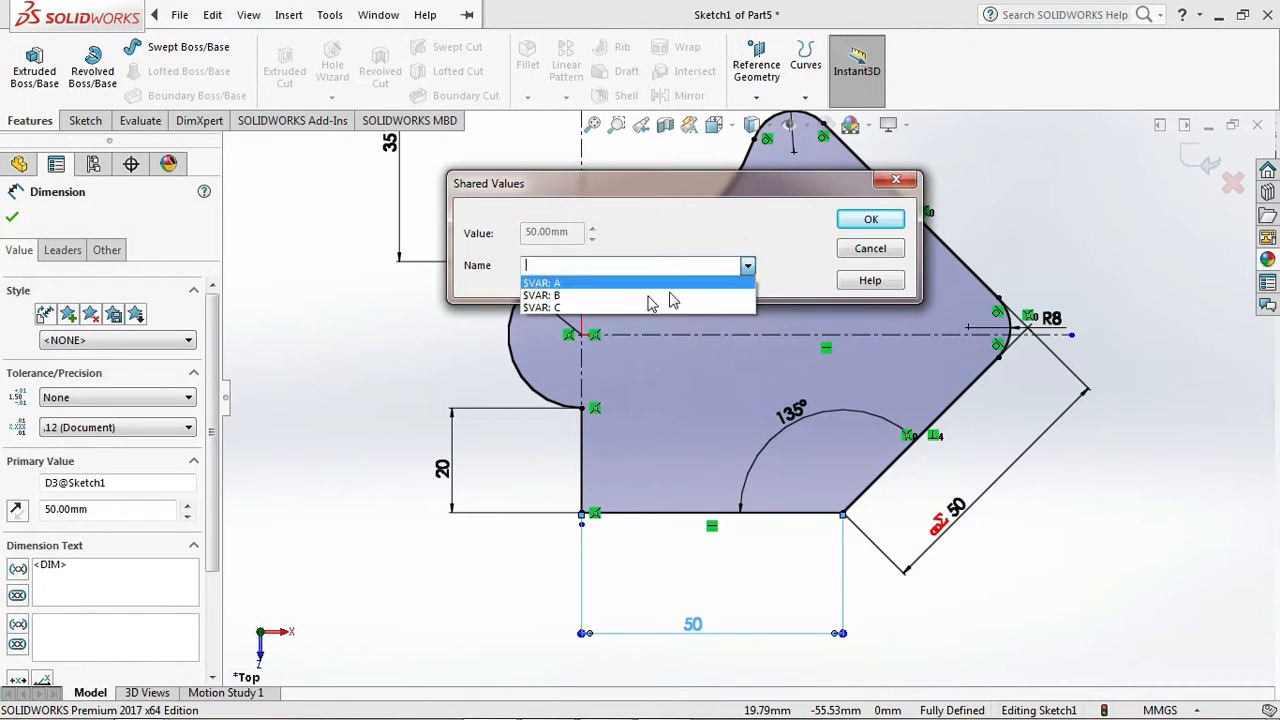
pyautogui.click(550, 283)
pyautogui.click(851, 219)
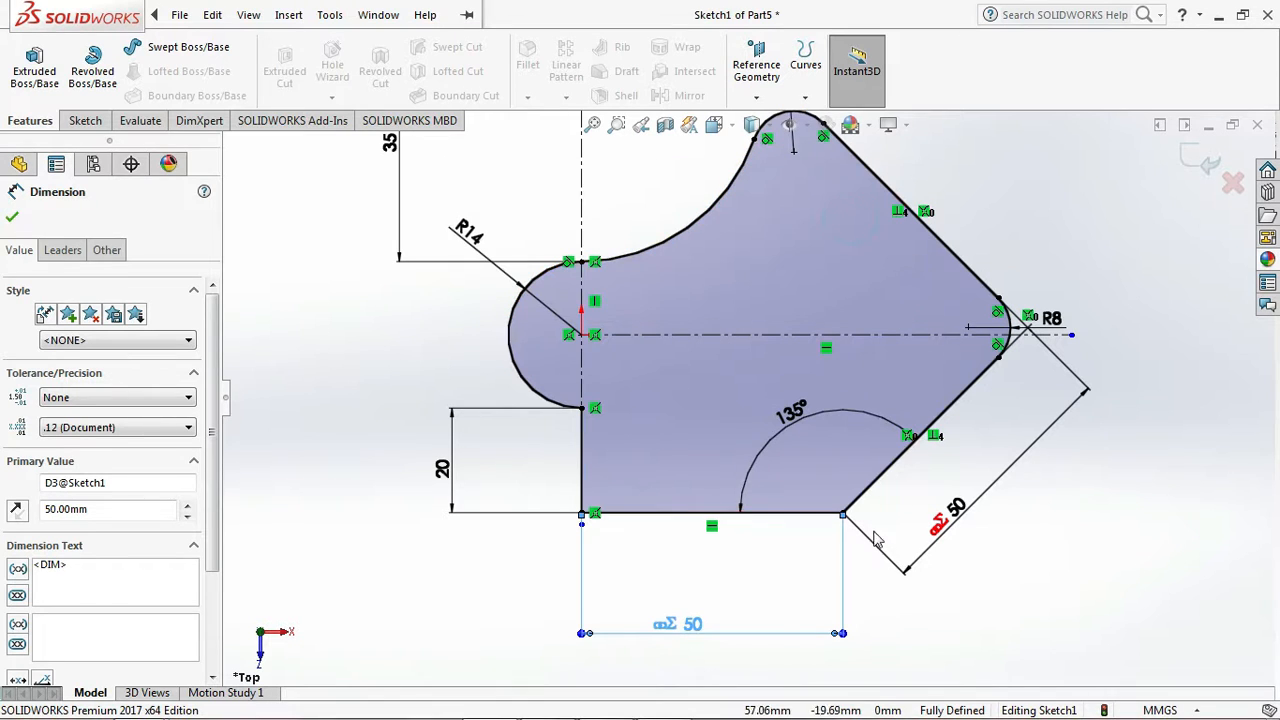
pyautogui.doubleClick(944, 628)
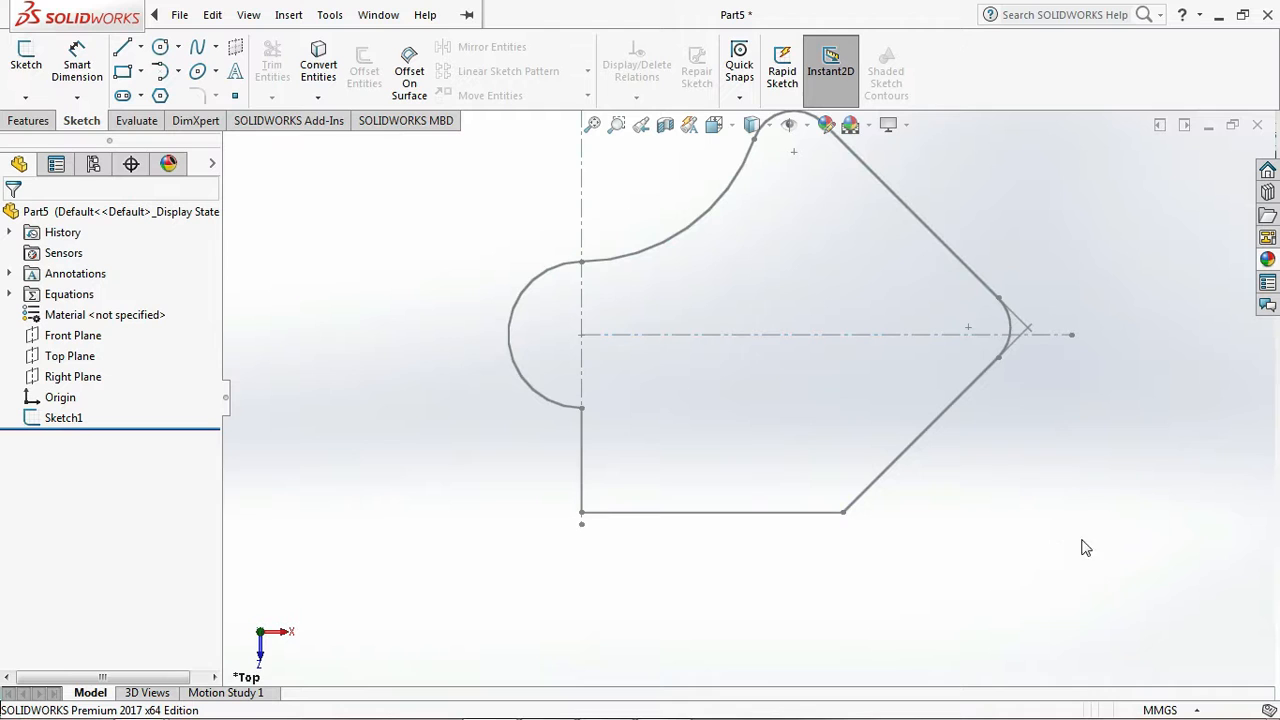
# - Reopen the base sketch and extrude its profile as a blind boss 40 mm deep in the reversed, downward direction
pyautogui.click(931, 438)
pyautogui.click(982, 344)
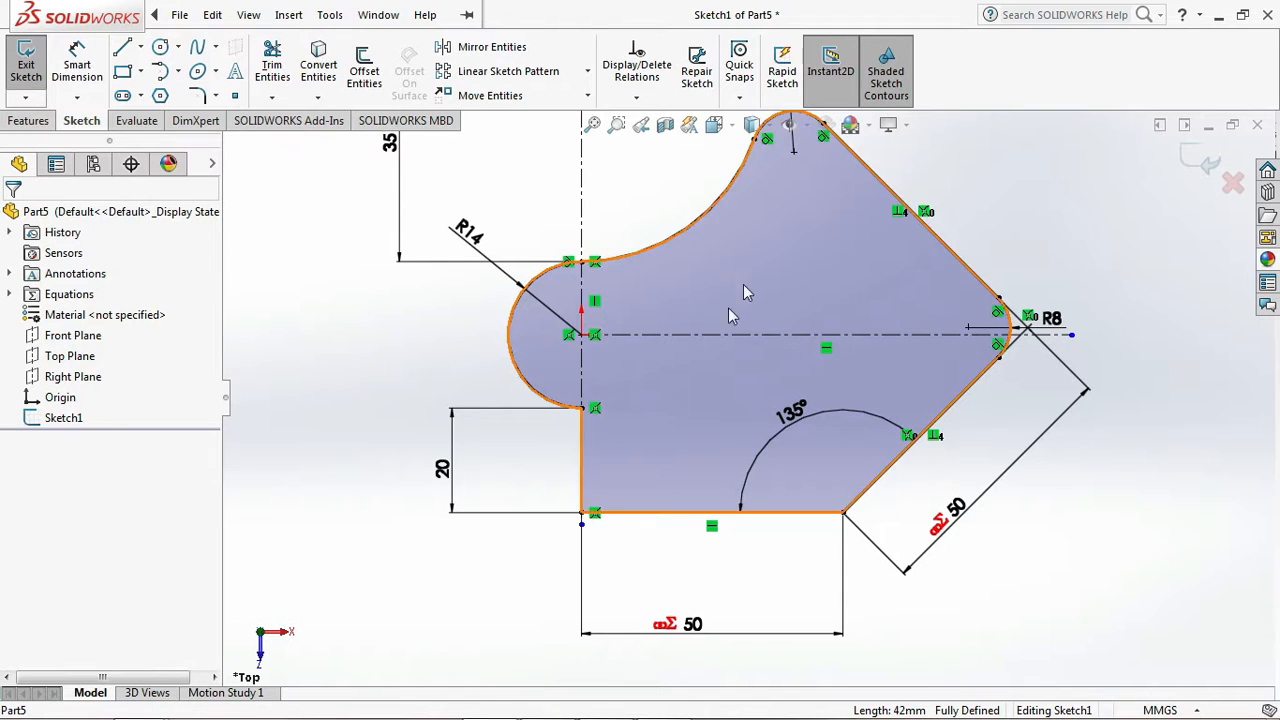
pyautogui.press('f')
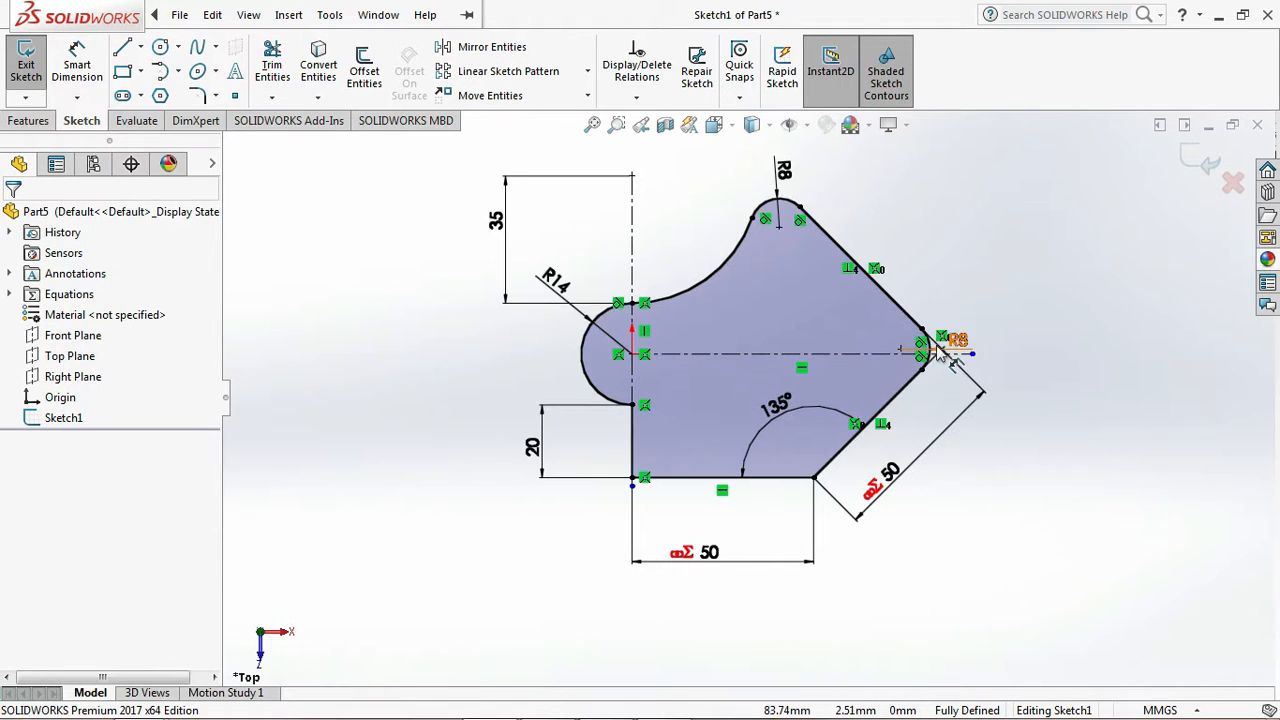
pyautogui.click(28, 121)
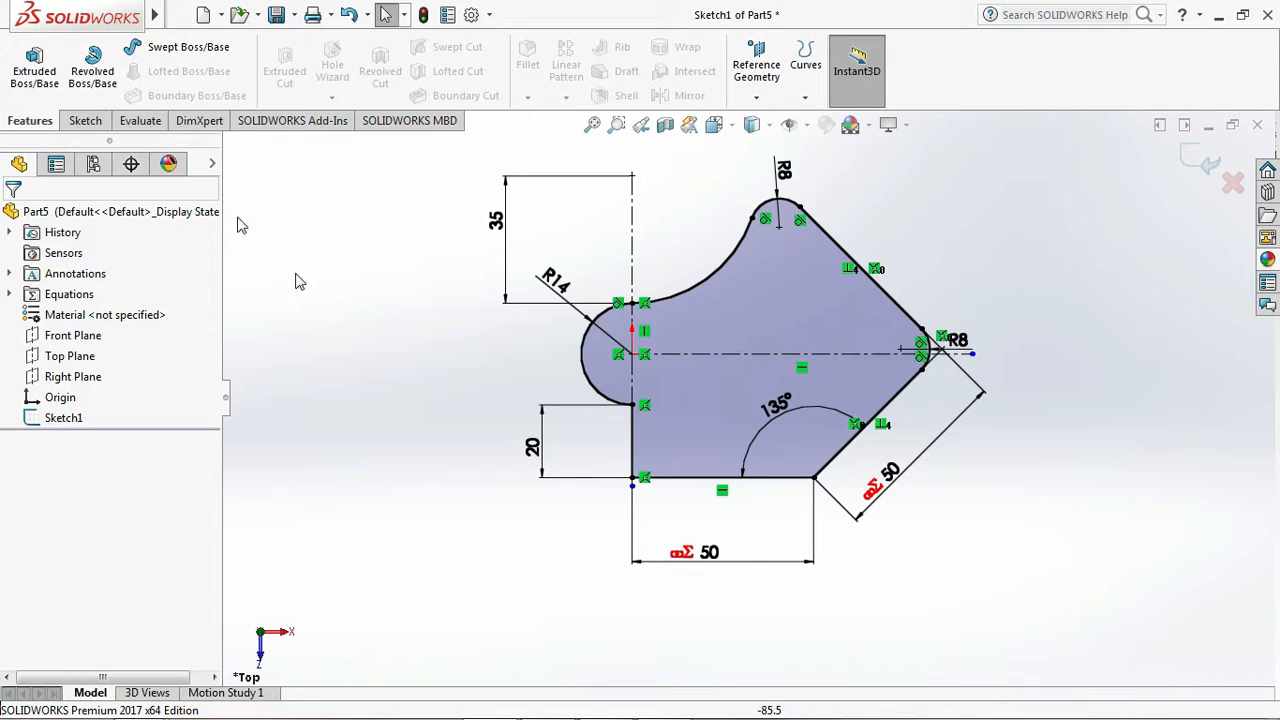
pyautogui.click(34, 62)
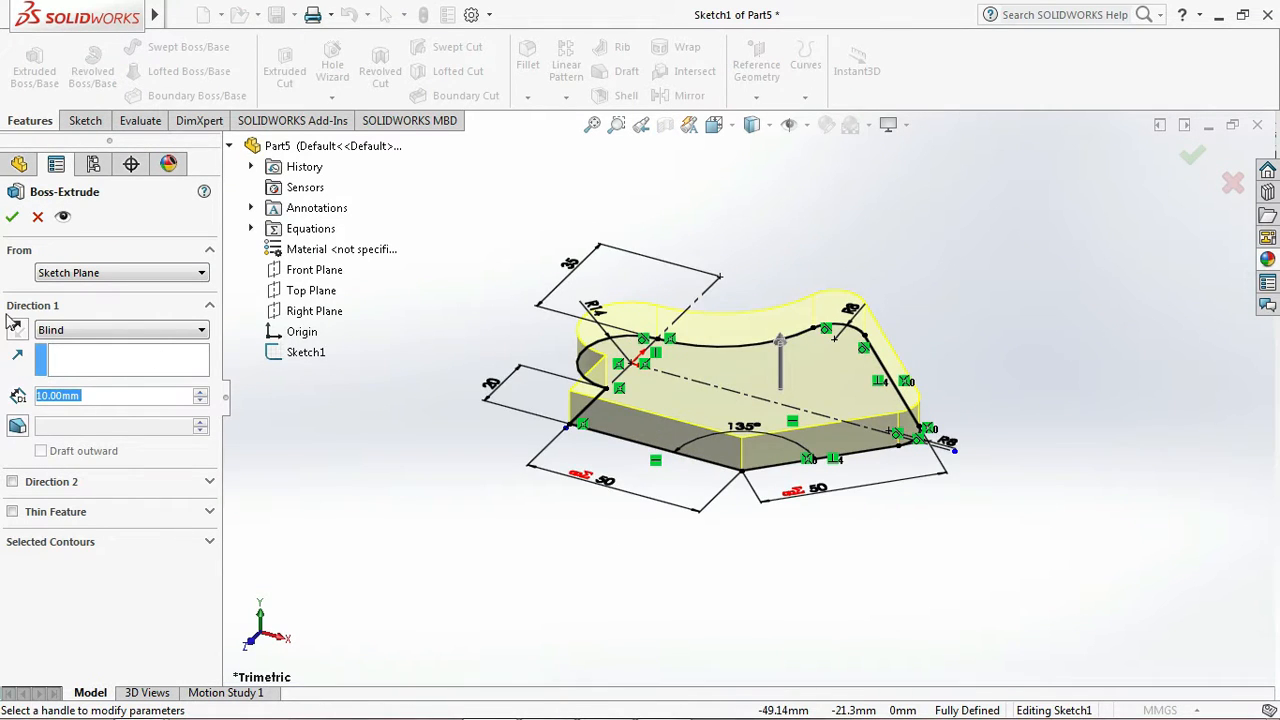
pyautogui.click(16, 332)
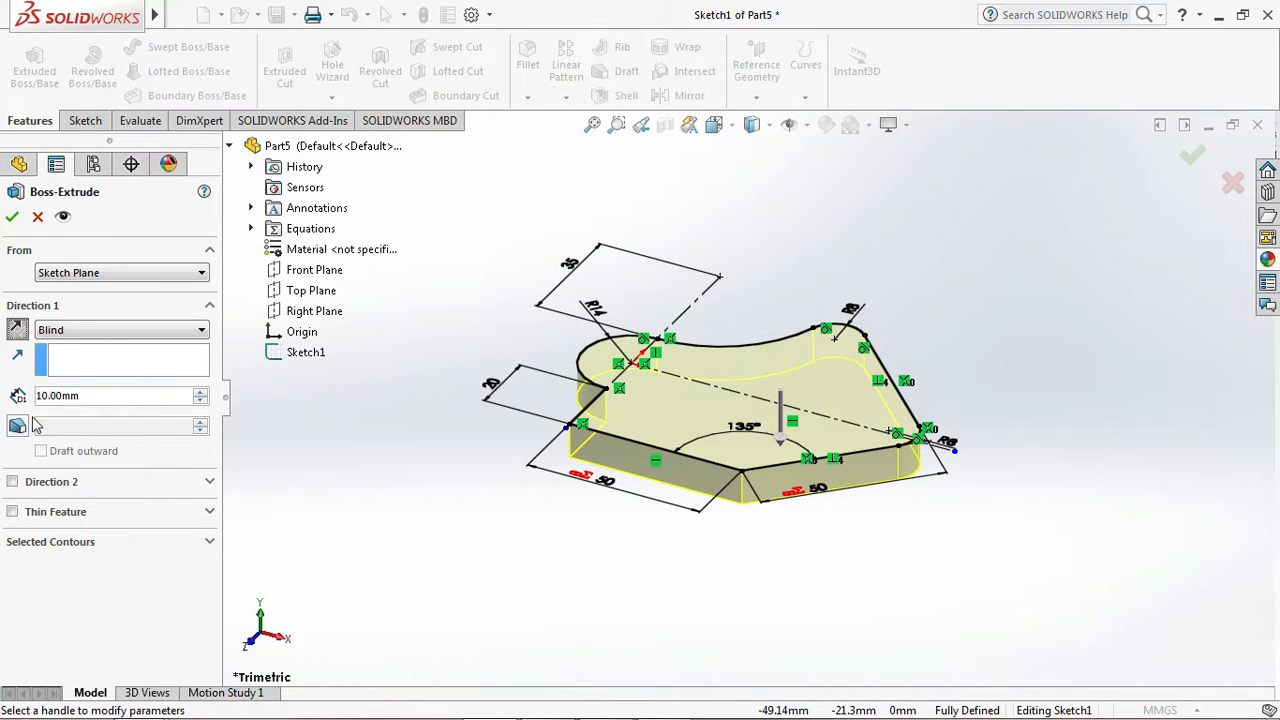
pyautogui.doubleClick(84, 395)
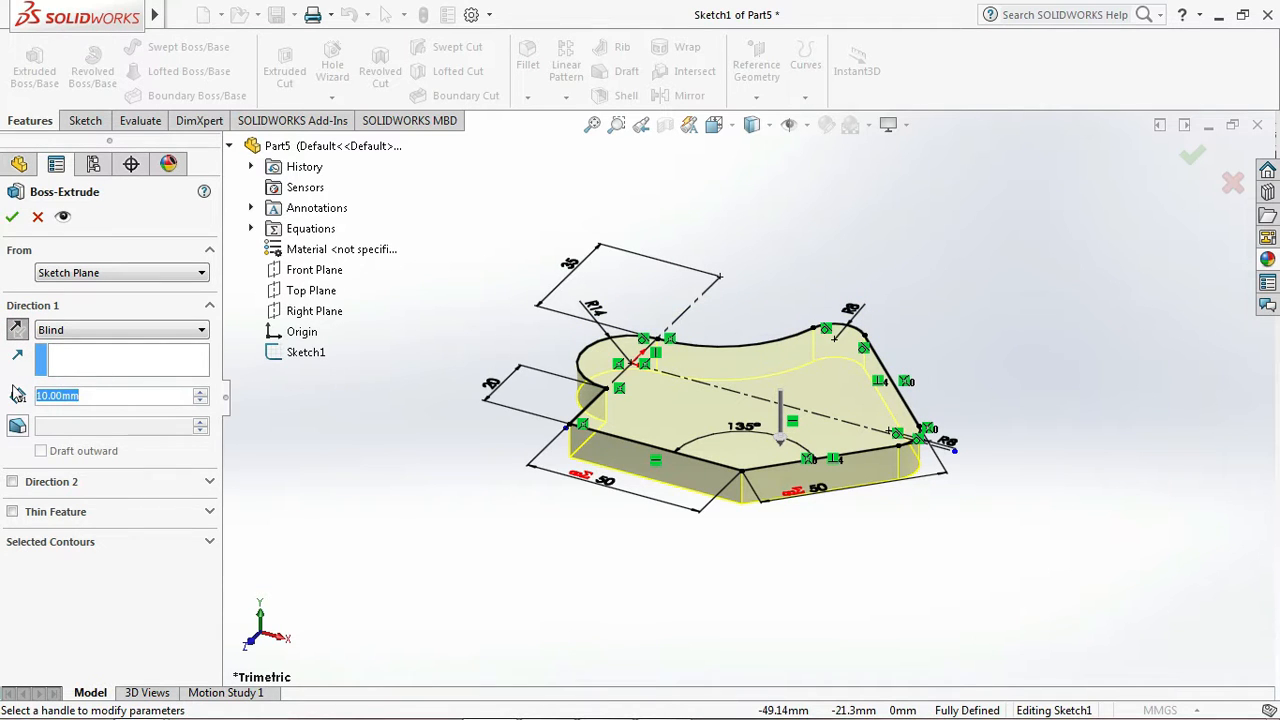
pyautogui.write('40')
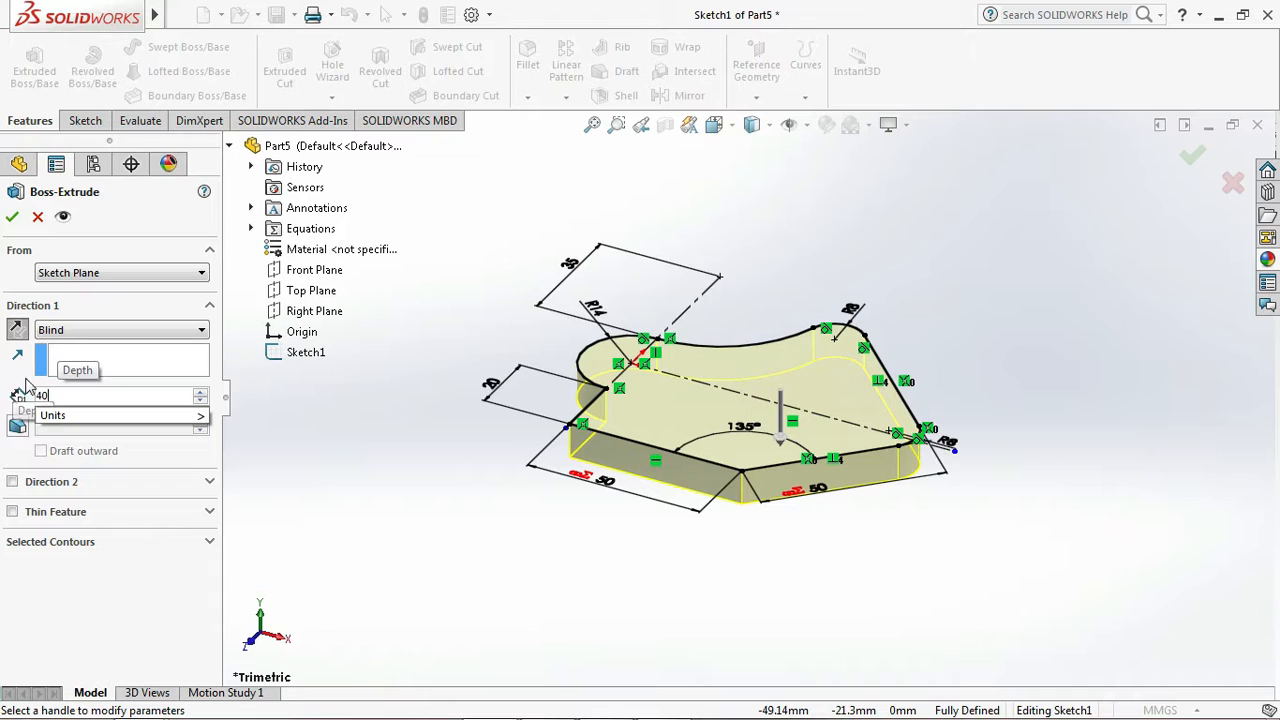
pyautogui.click(123, 586)
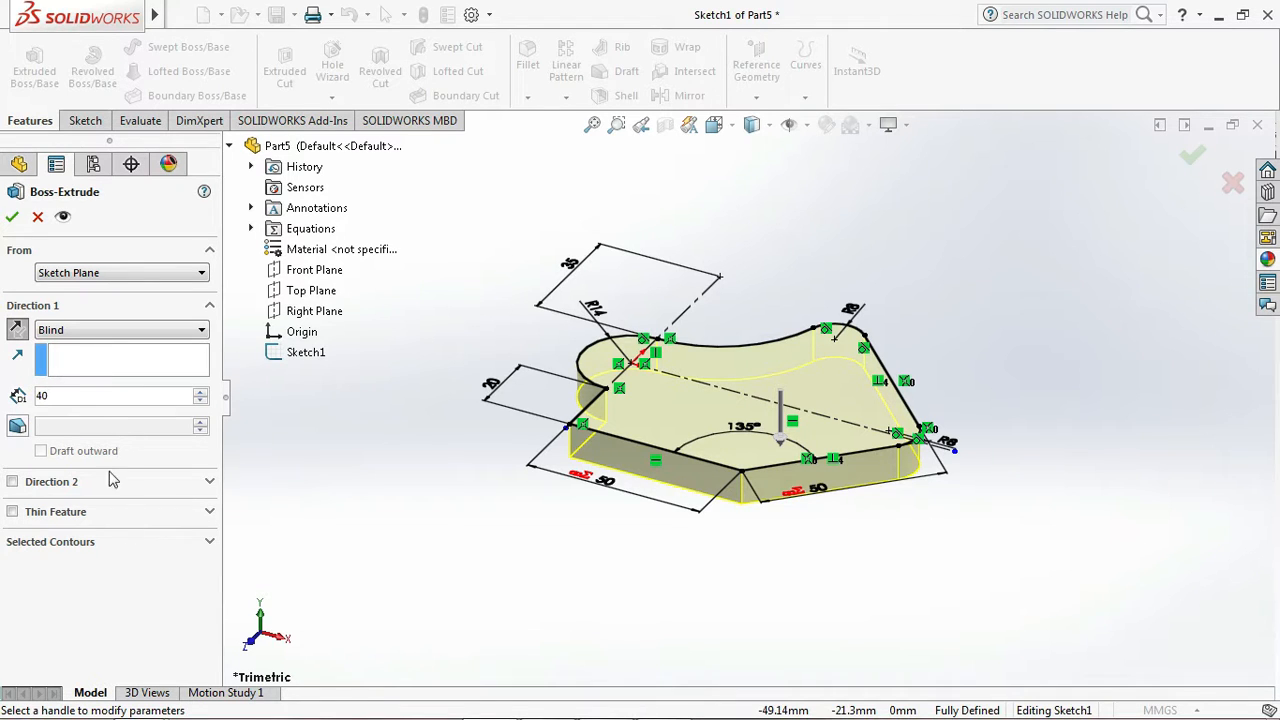
pyautogui.click(12, 218)
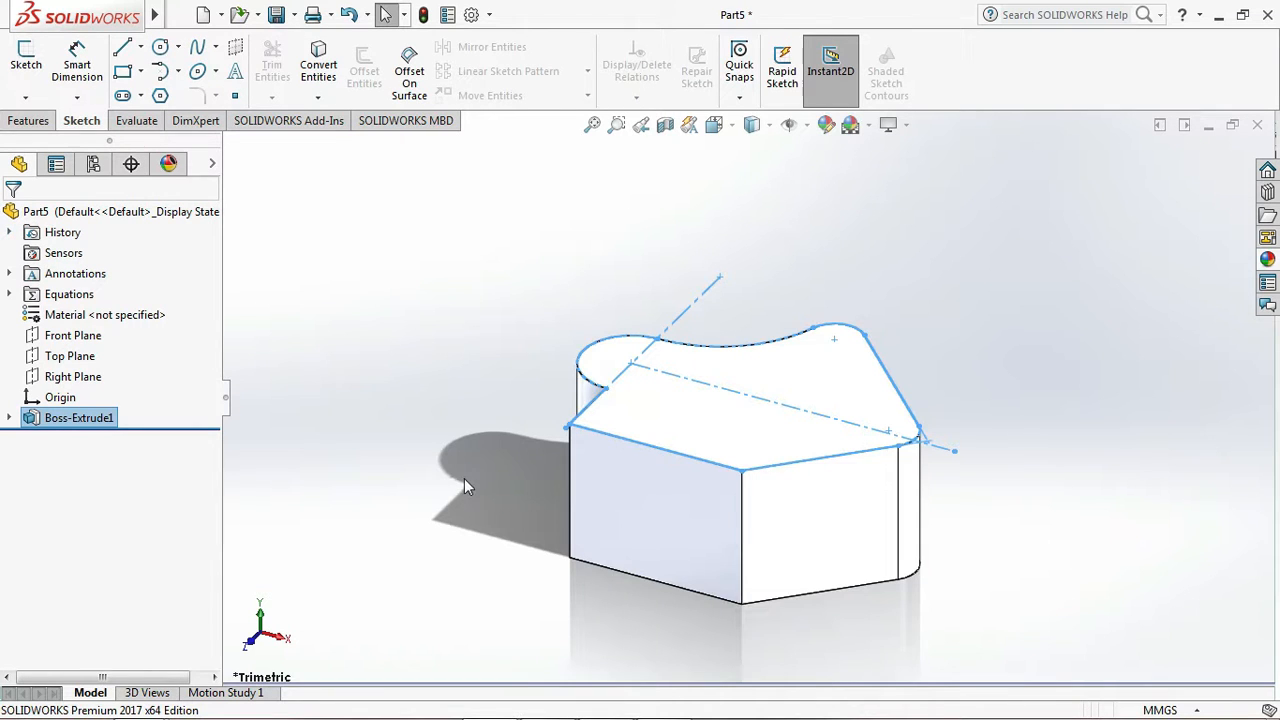
# - Deselect the extruded body and turn off the shadows in the model display
pyautogui.click(458, 335)
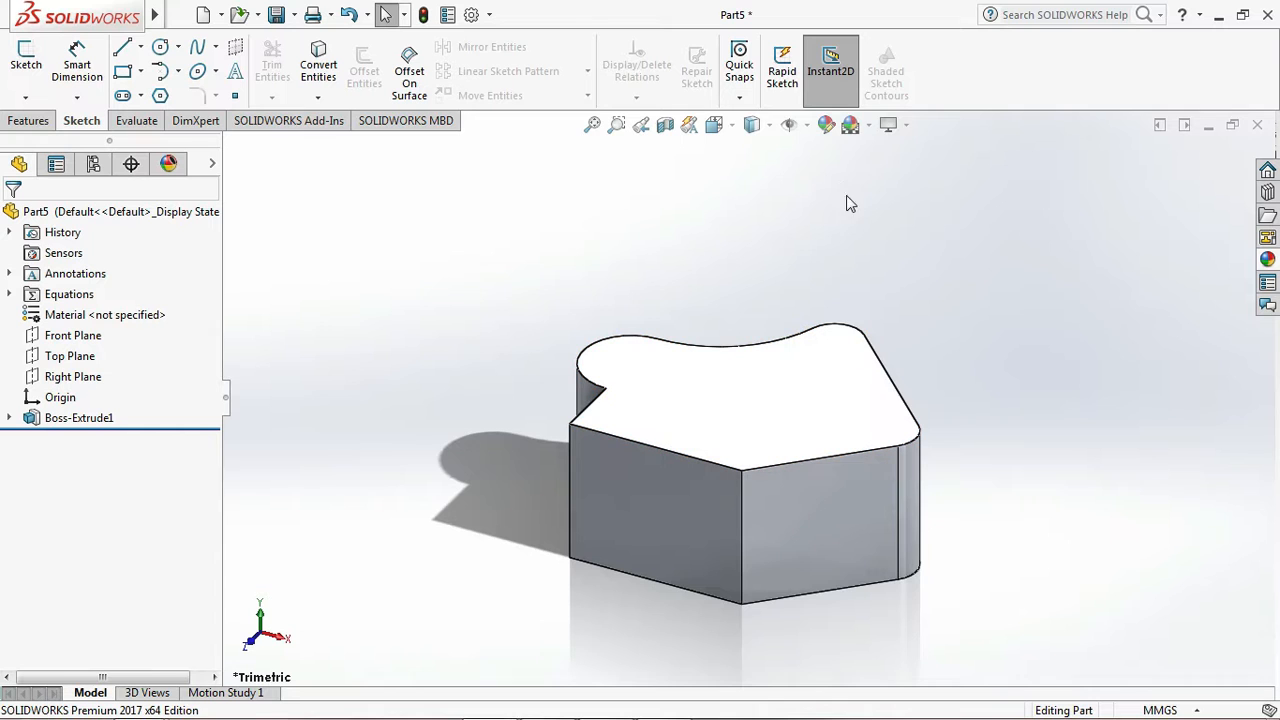
pyautogui.click(904, 125)
pyautogui.click(963, 153)
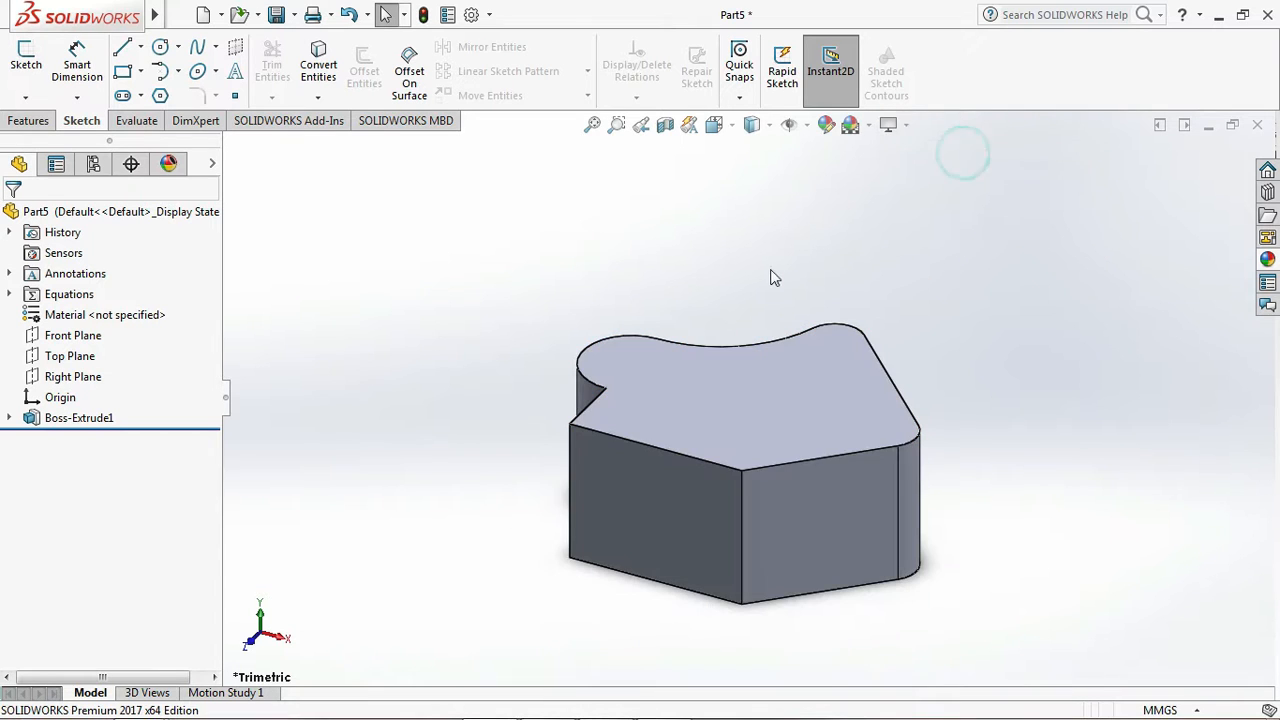
# - Start a new sketch on the body's top face and orient the view normal to it
pyautogui.click(686, 438)
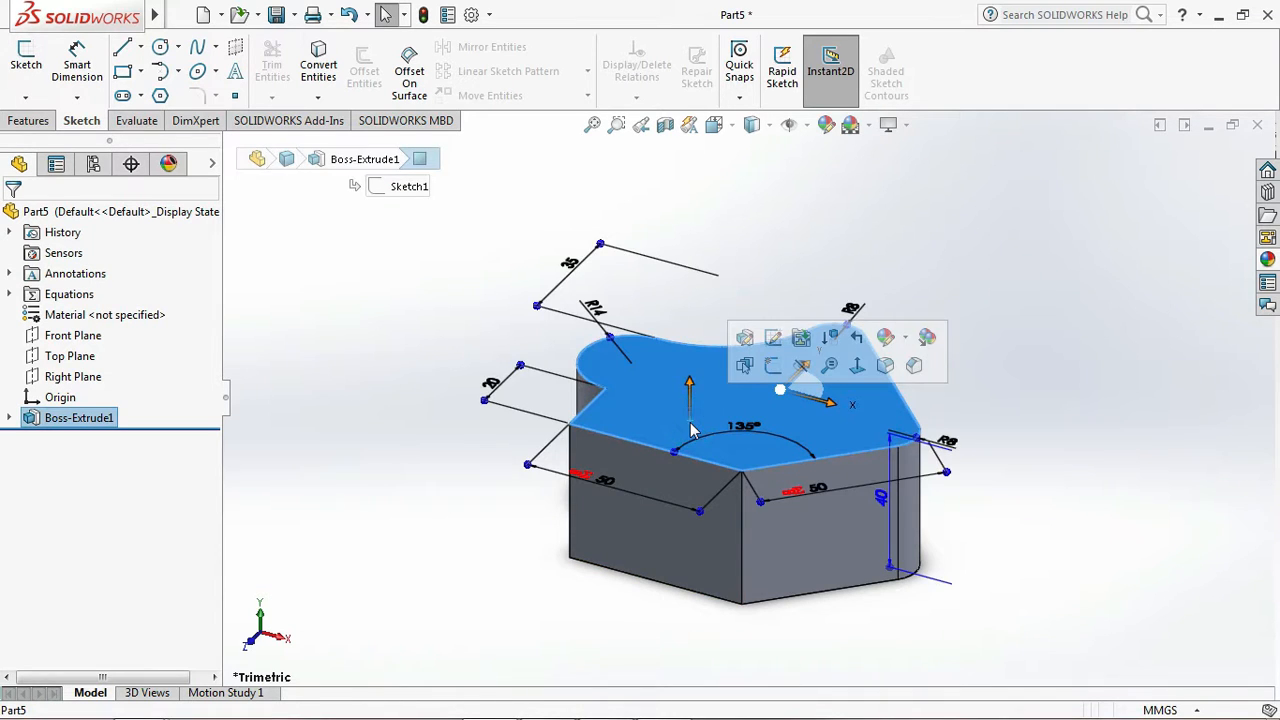
pyautogui.click(771, 367)
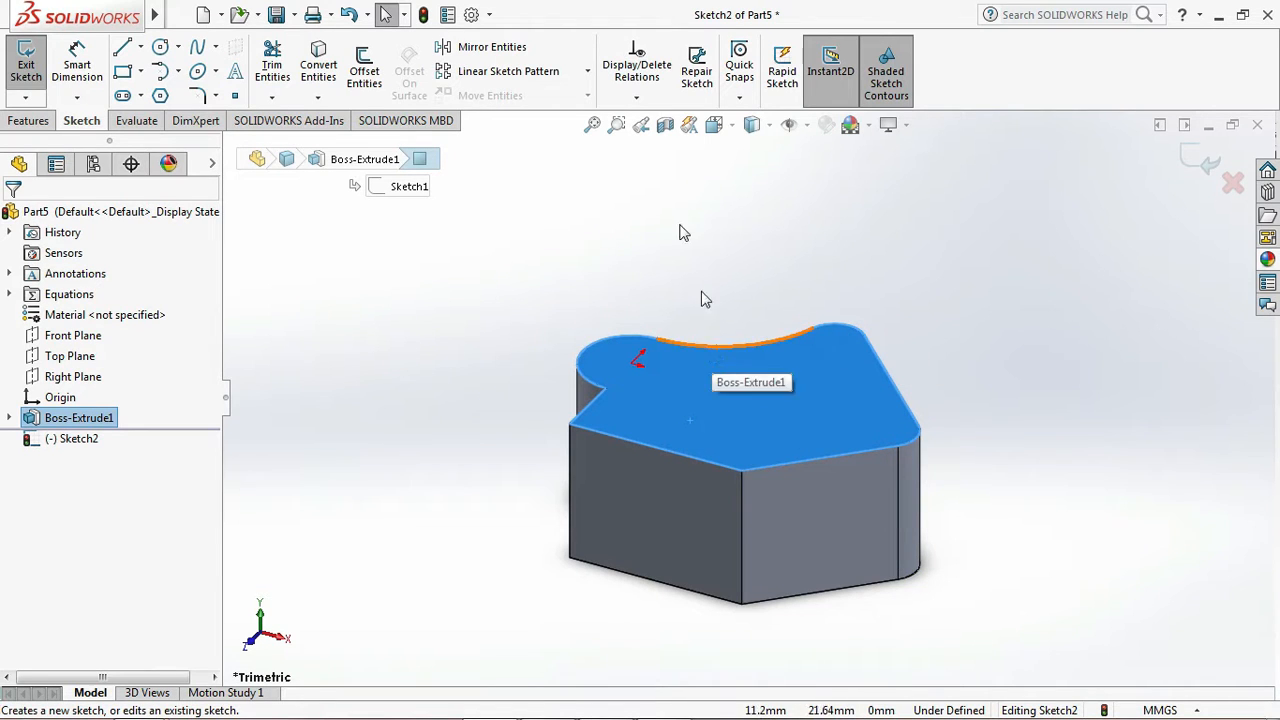
pyautogui.click(714, 126)
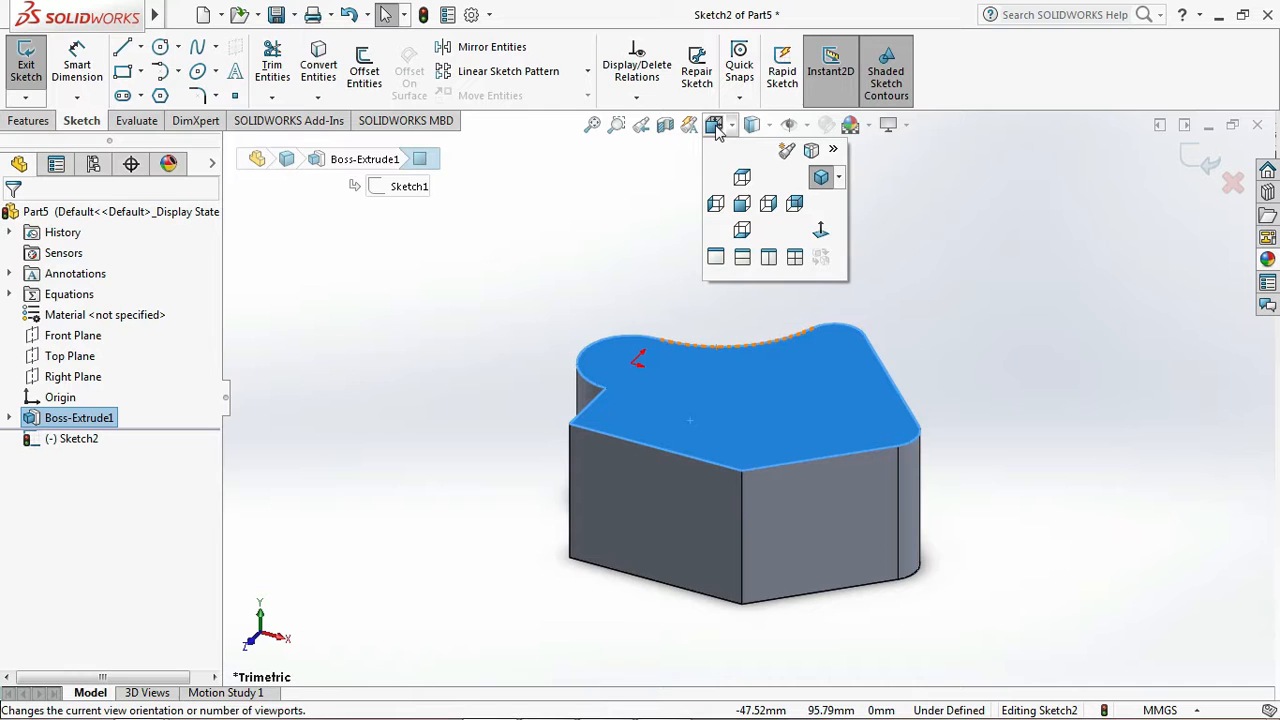
pyautogui.click(822, 238)
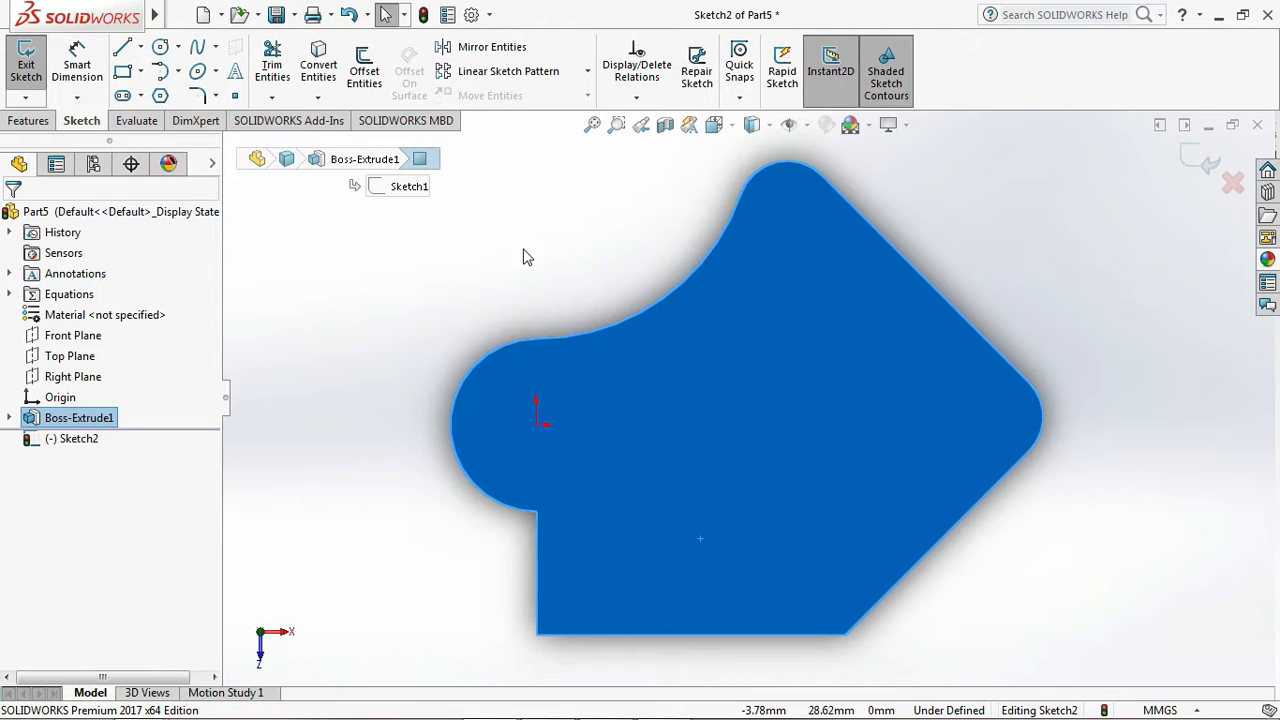
pyautogui.click(425, 358)
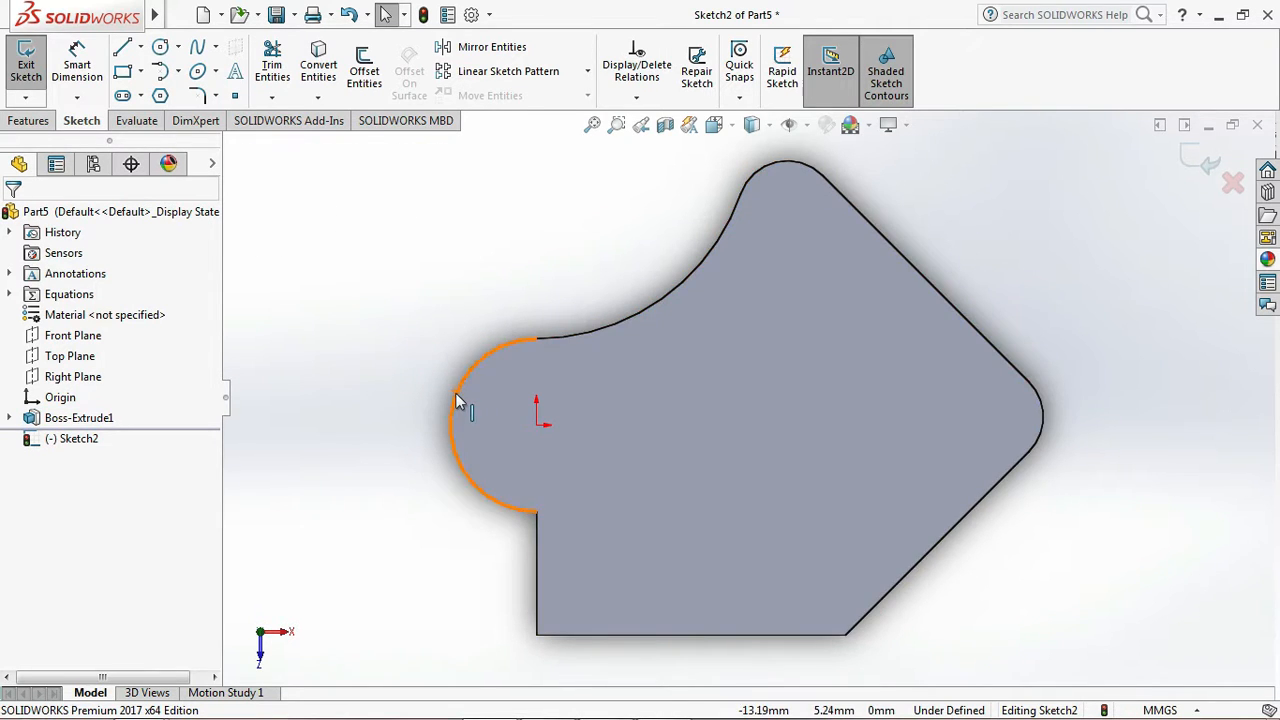
# - Convert the semicircular, concave arc, short vertical and bottom horizontal edges of the top face into sketch entities
pyautogui.click(456, 400)
pyautogui.keyDown('ctrl'); pyautogui.click(634, 330); pyautogui.keyUp('ctrl')
pyautogui.keyDown('ctrl'); pyautogui.click(538, 569); pyautogui.keyUp('ctrl')
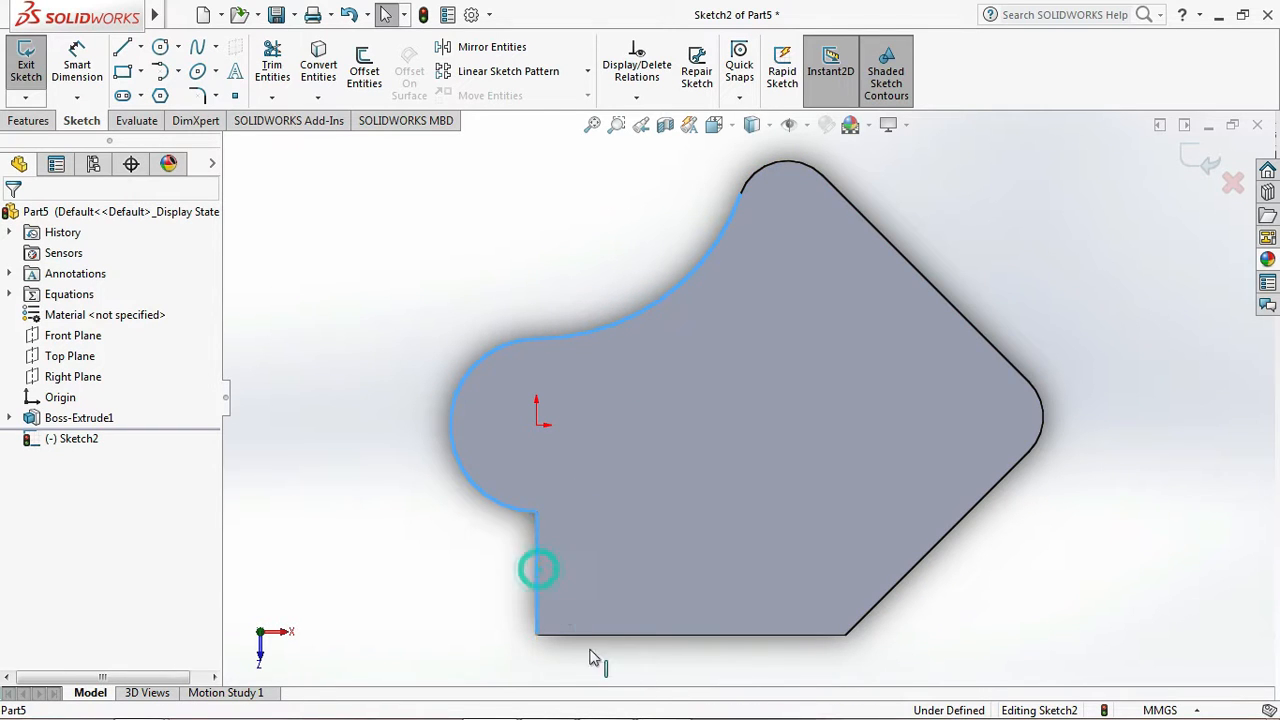
pyautogui.keyDown('ctrl'); pyautogui.click(668, 635); pyautogui.keyUp('ctrl')
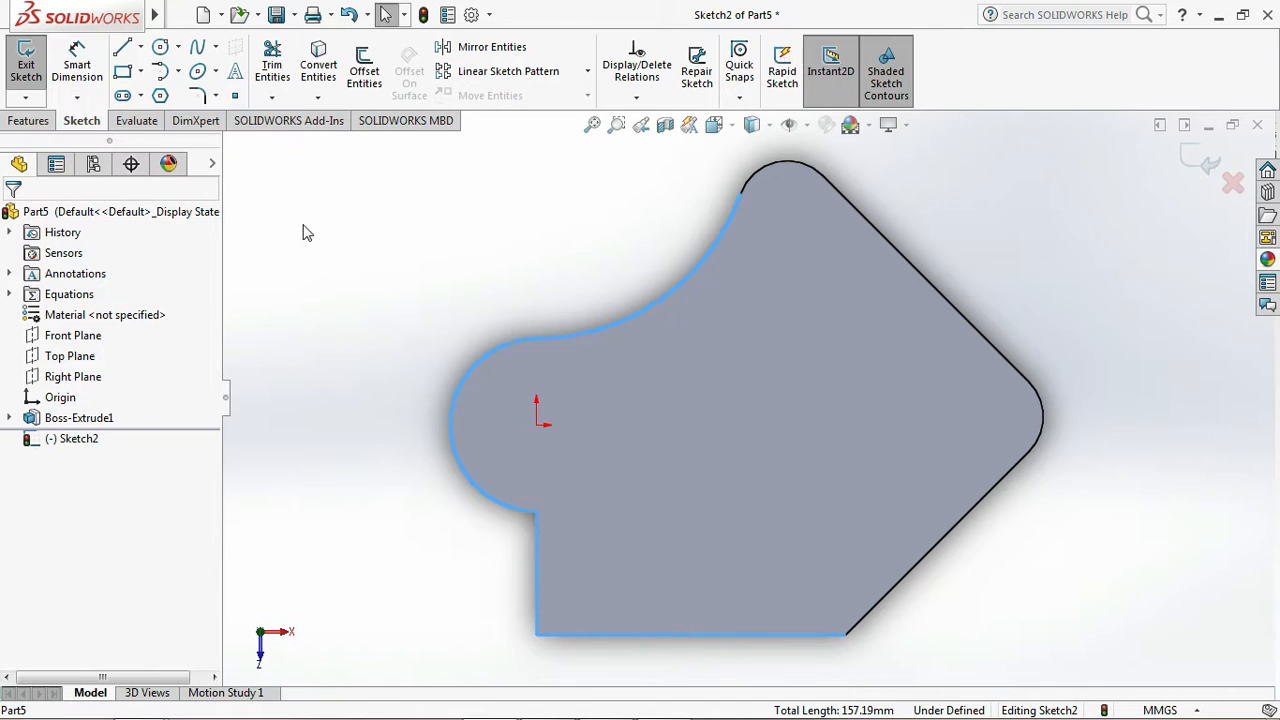
pyautogui.click(318, 65)
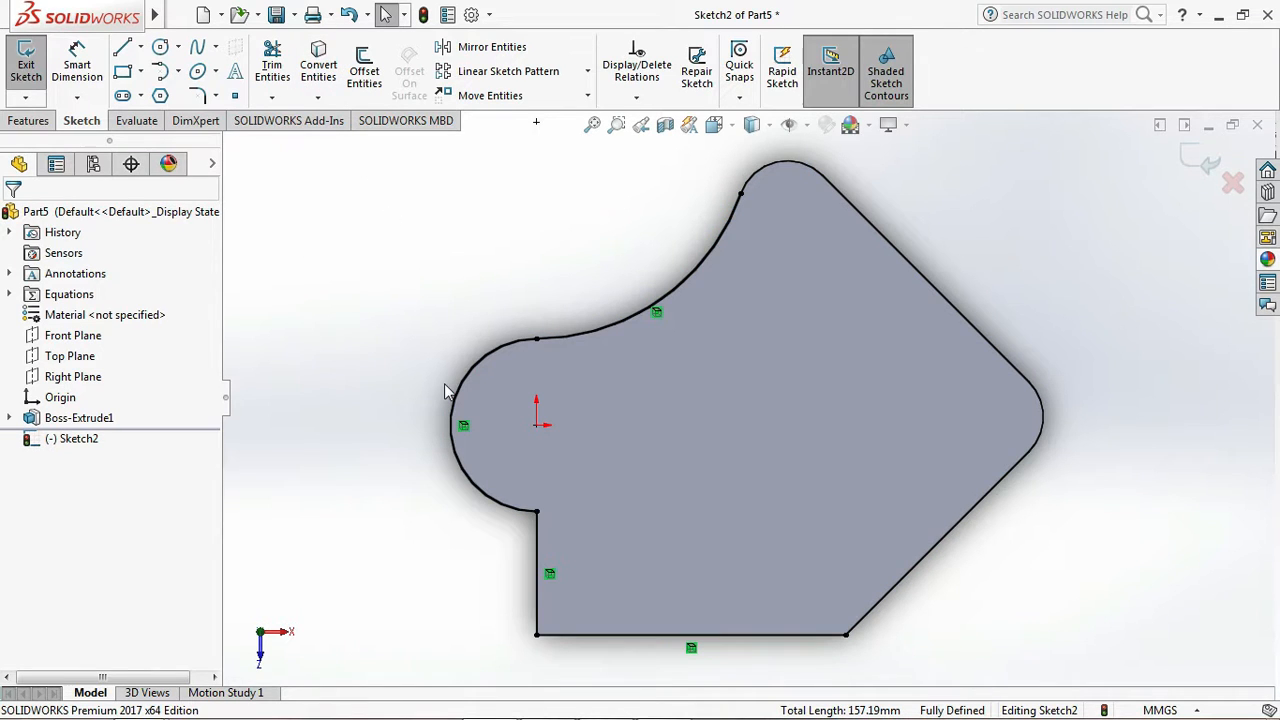
# - Offset the converted concave arc, semicircle, short vertical line and bottom horizontal line 5 mm inward
pyautogui.click(364, 70)
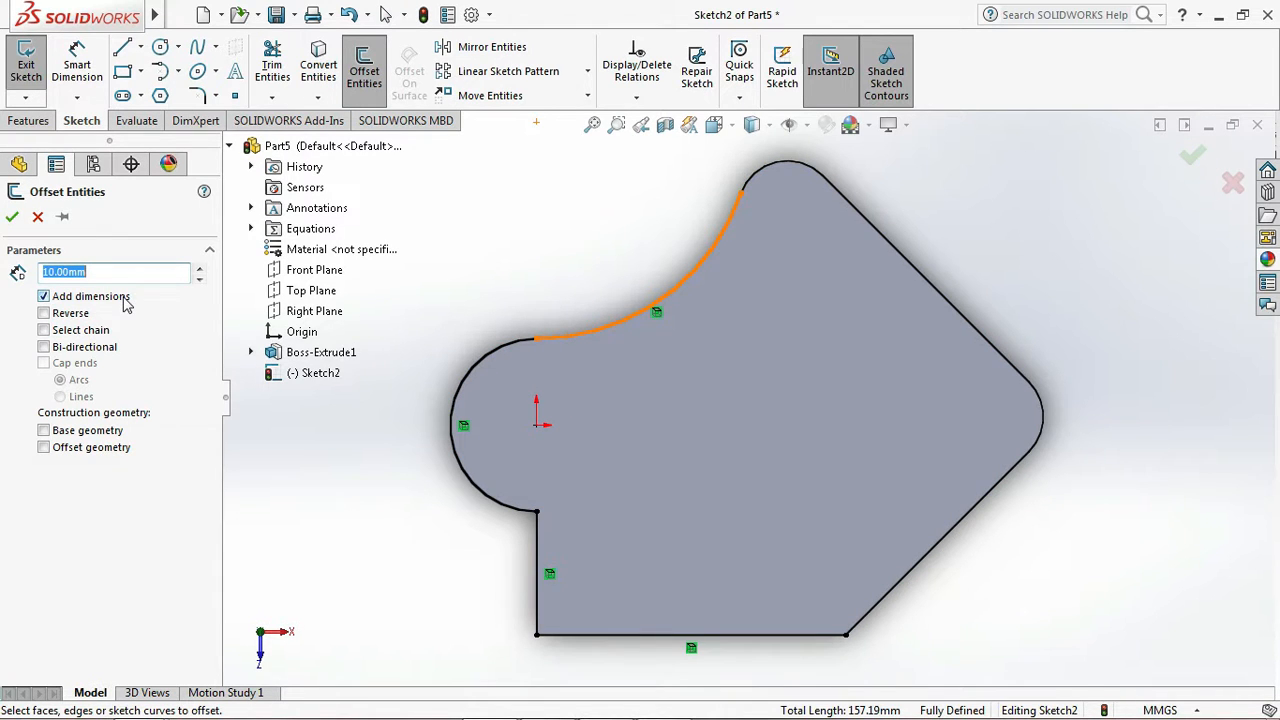
pyautogui.write('5')
pyautogui.press('Return')
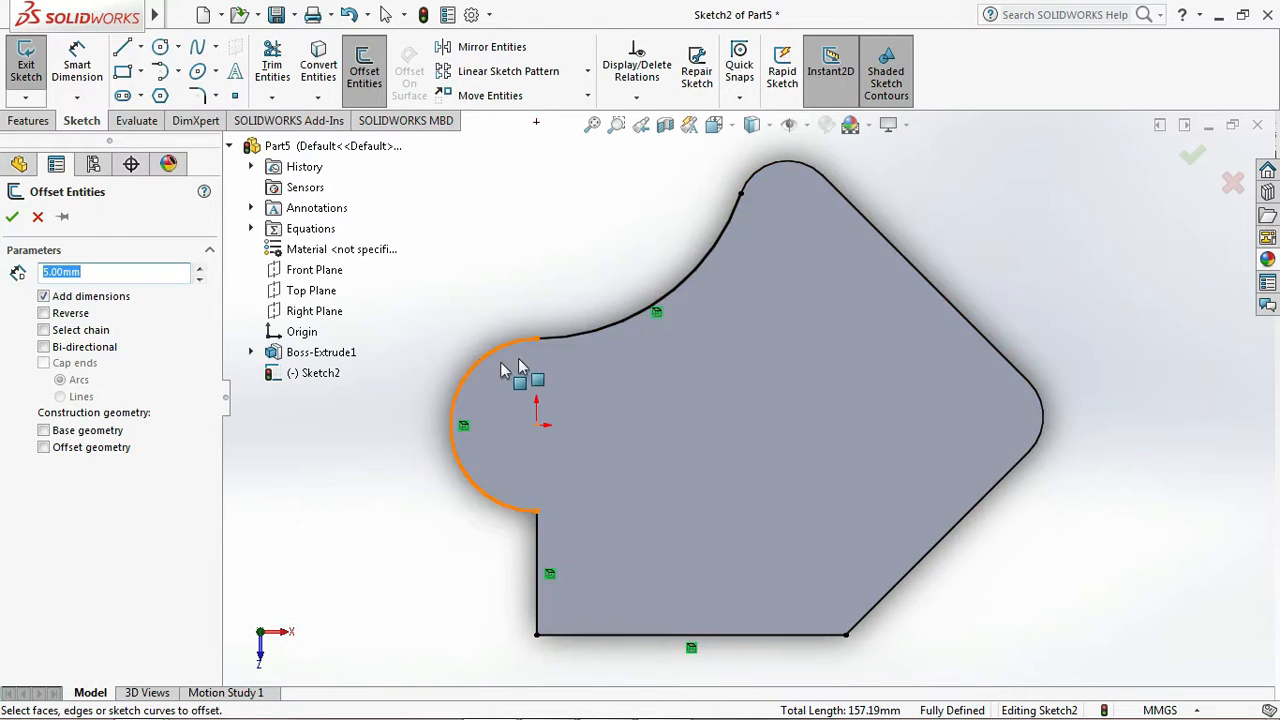
pyautogui.click(587, 336)
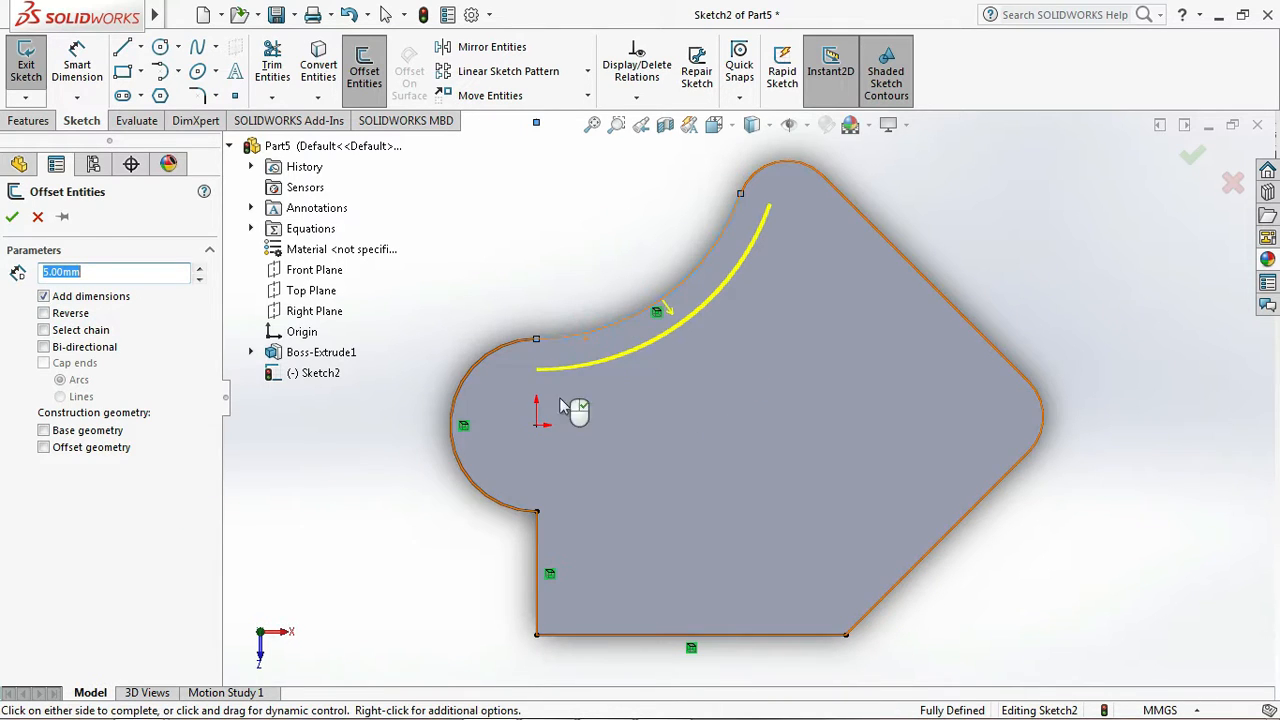
pyautogui.click(459, 400)
pyautogui.click(541, 602)
pyautogui.click(619, 636)
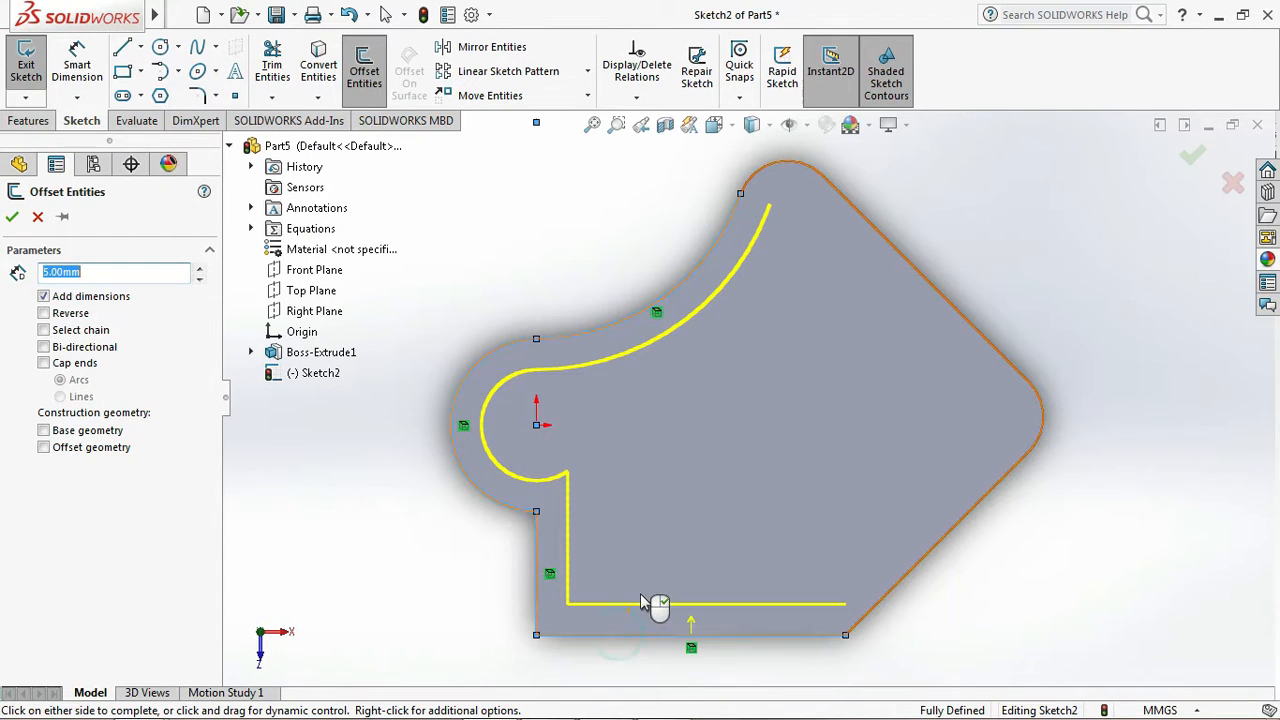
pyautogui.click(12, 219)
# - Change the four converted outer edges, both arcs and both lines, to construction geometry
pyautogui.click(586, 335)
pyautogui.keyDown('ctrl'); pyautogui.click(488, 352); pyautogui.keyUp('ctrl')
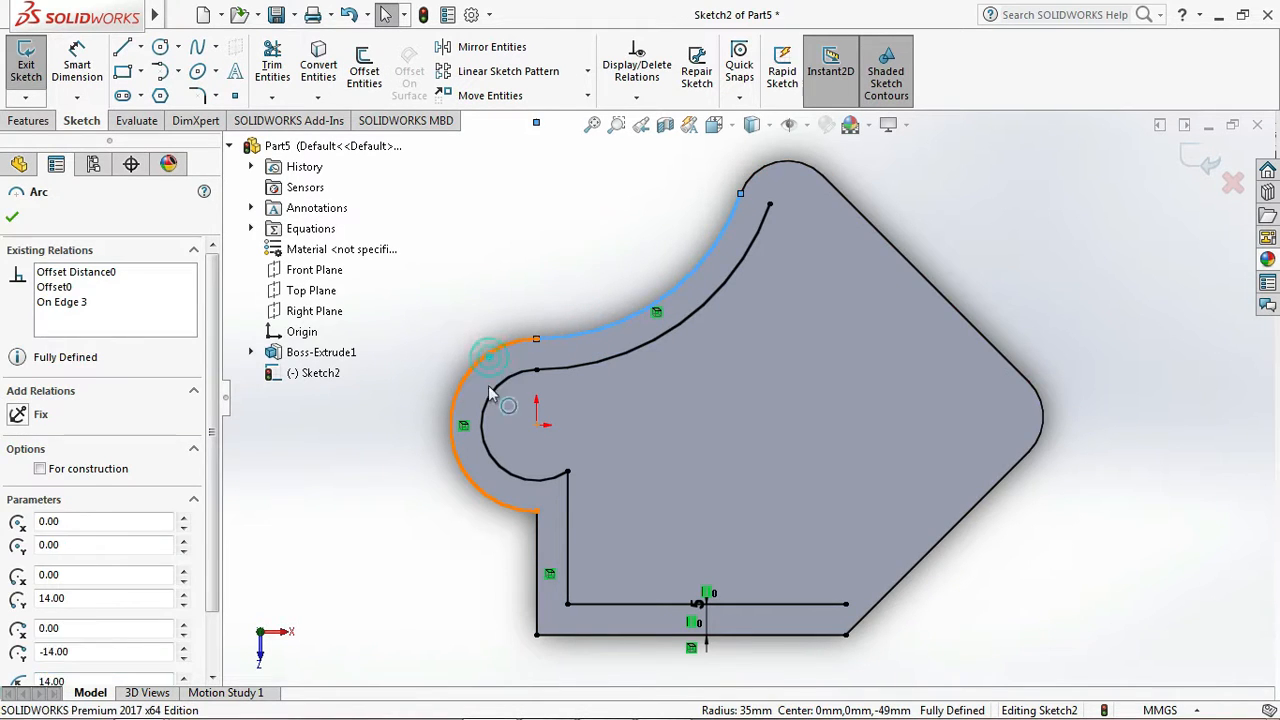
pyautogui.keyDown('ctrl'); pyautogui.click(537, 558); pyautogui.keyUp('ctrl')
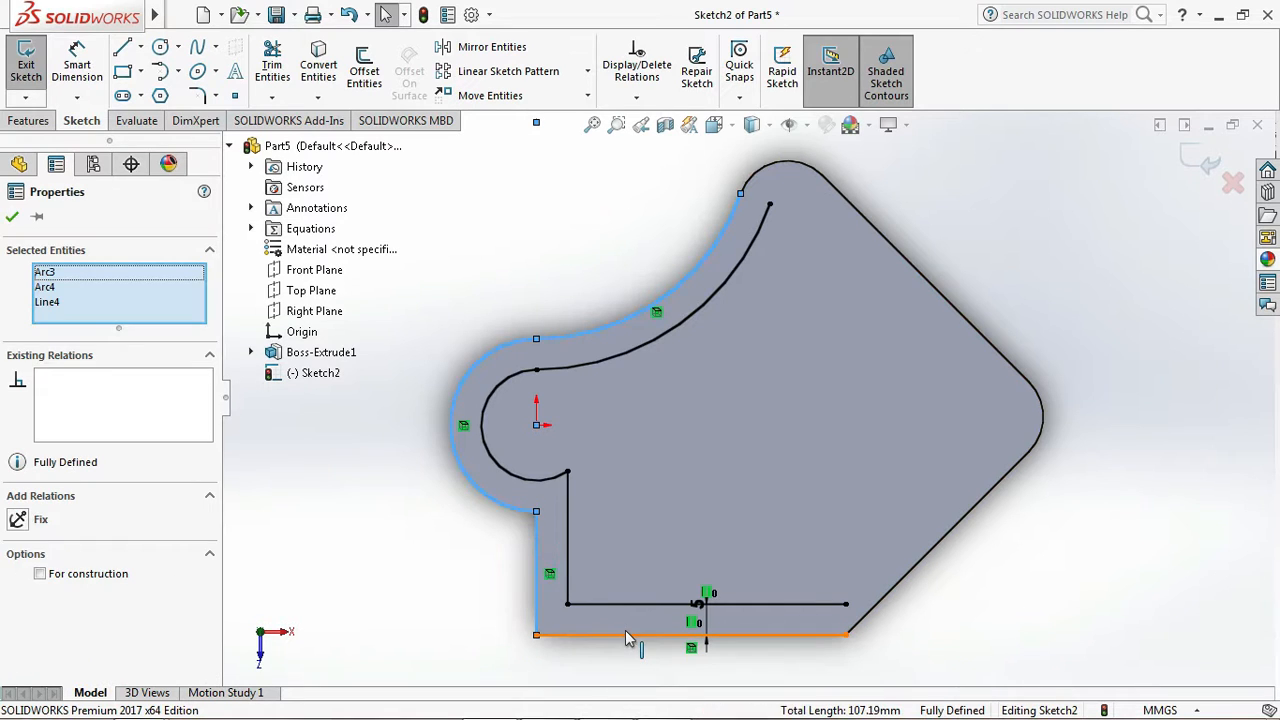
pyautogui.keyDown('ctrl'); pyautogui.click(620, 634); pyautogui.keyUp('ctrl')
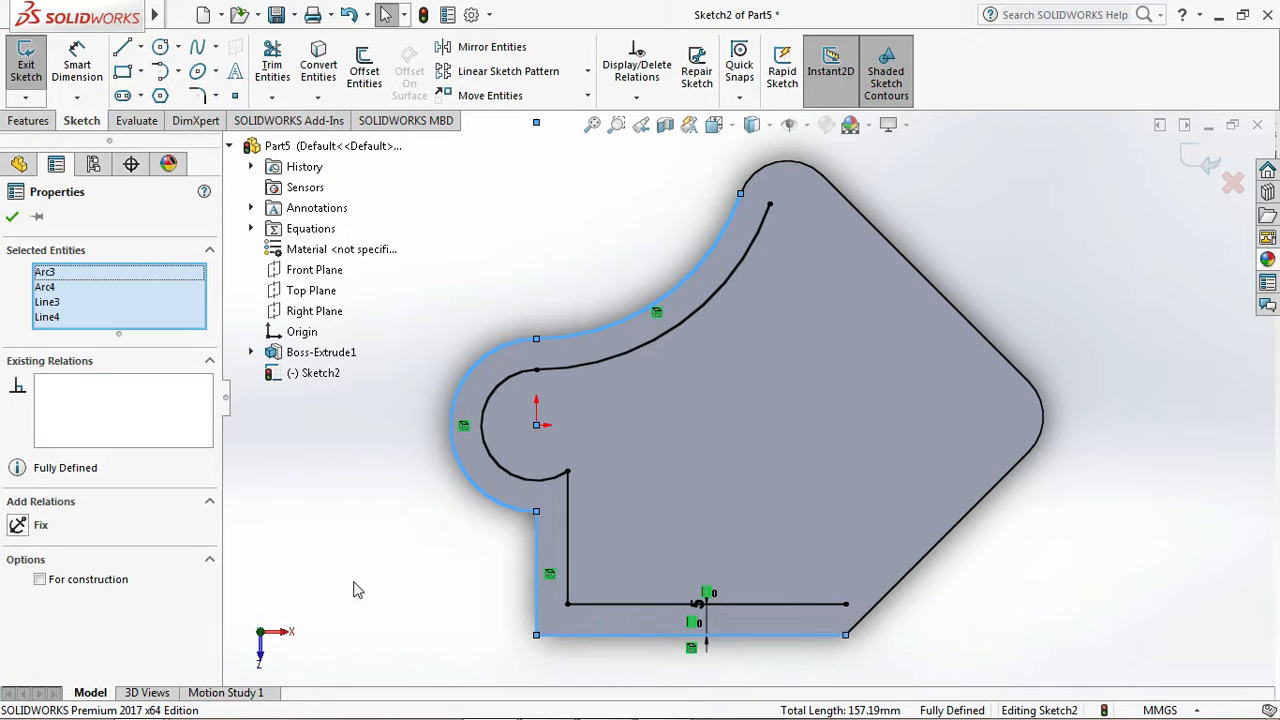
pyautogui.click(40, 580)
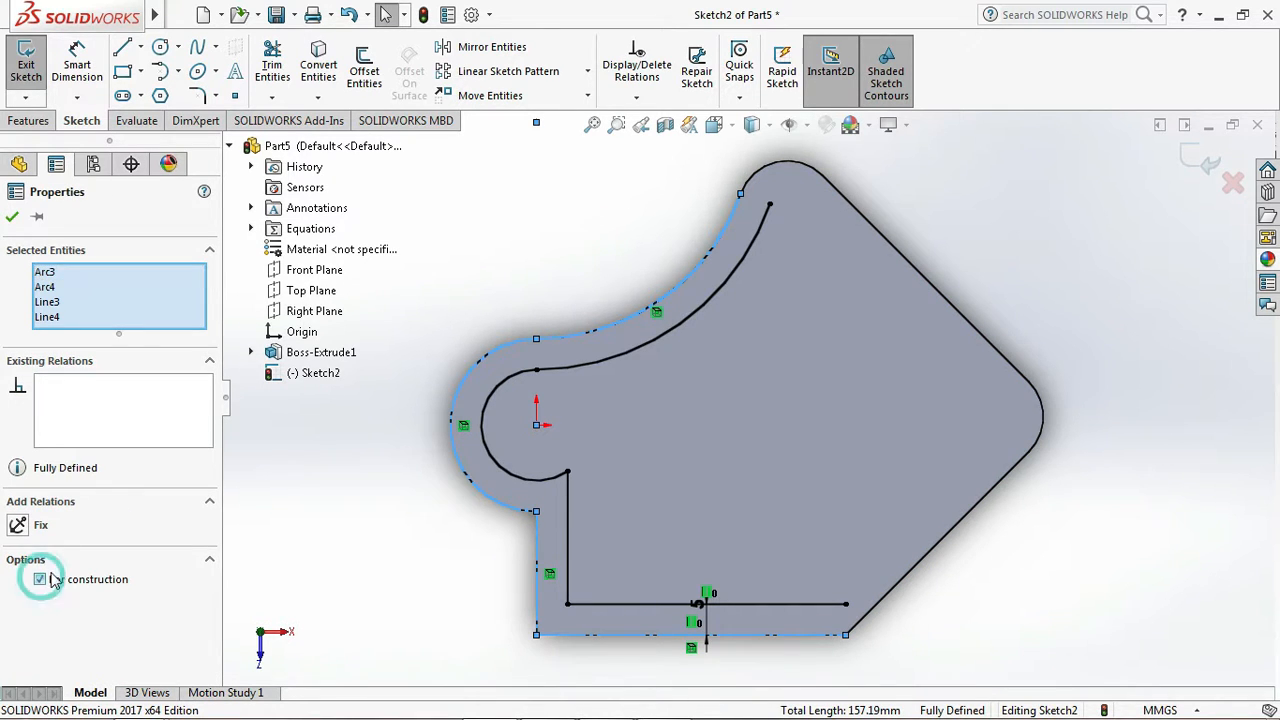
pyautogui.click(13, 218)
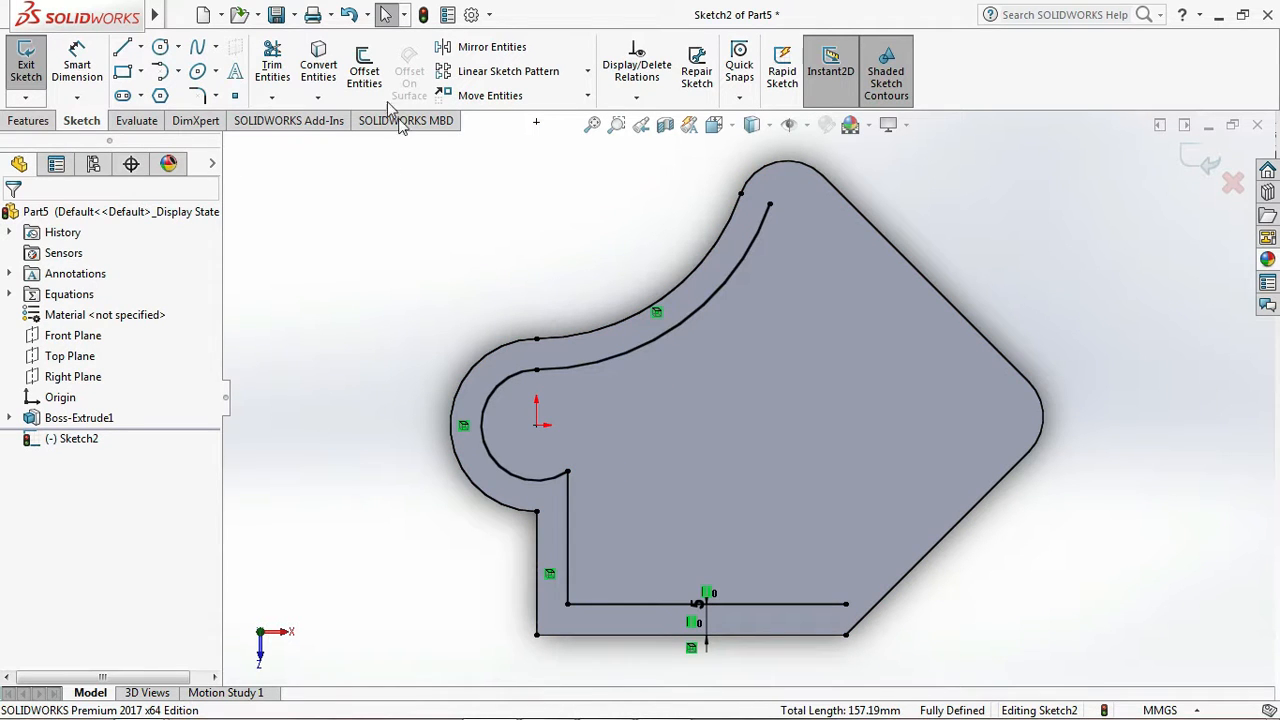
# - Offset the inset profile's short vertical line 15 mm toward the inside of the part, reversing the offset direction
pyautogui.click(364, 70)
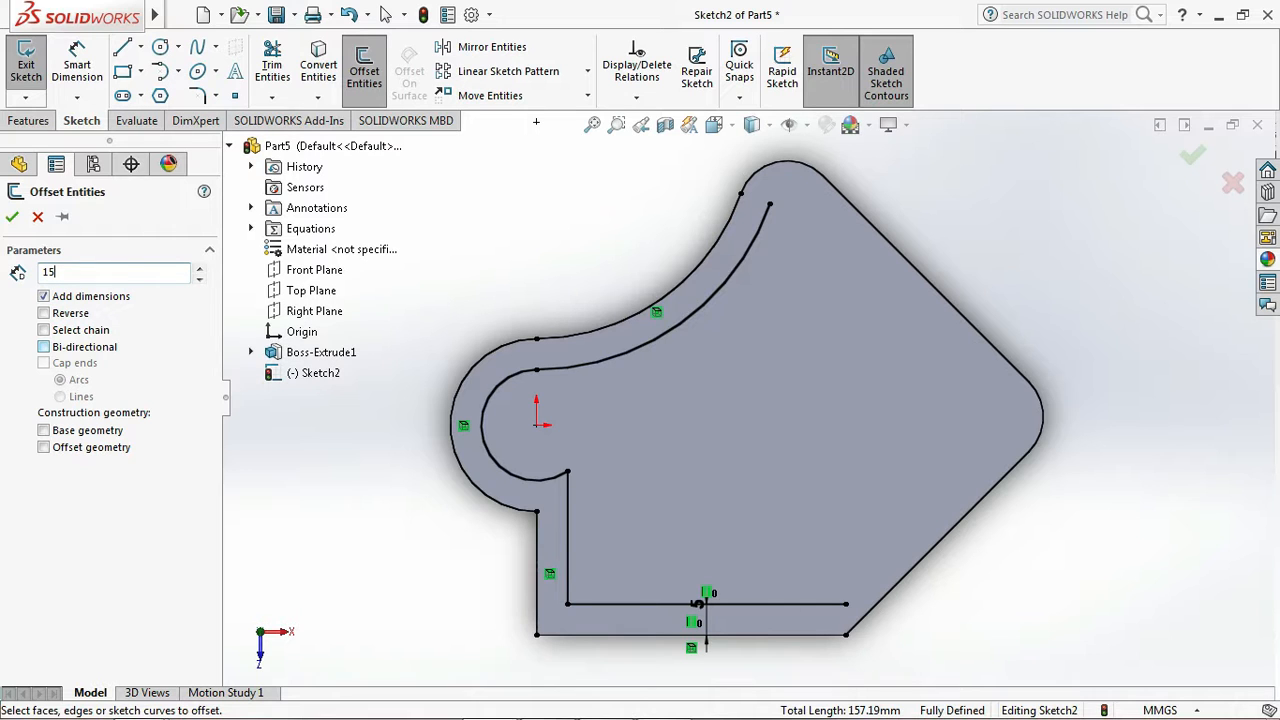
pyautogui.click(289, 477)
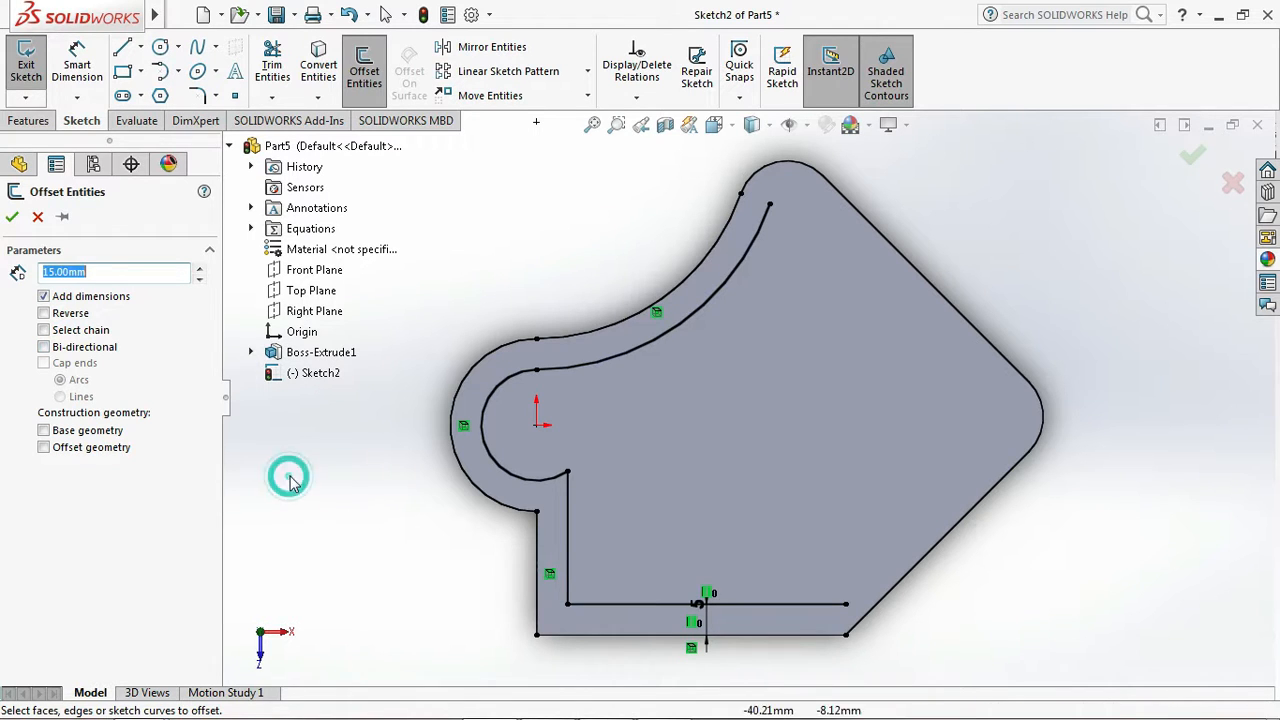
pyautogui.click(568, 538)
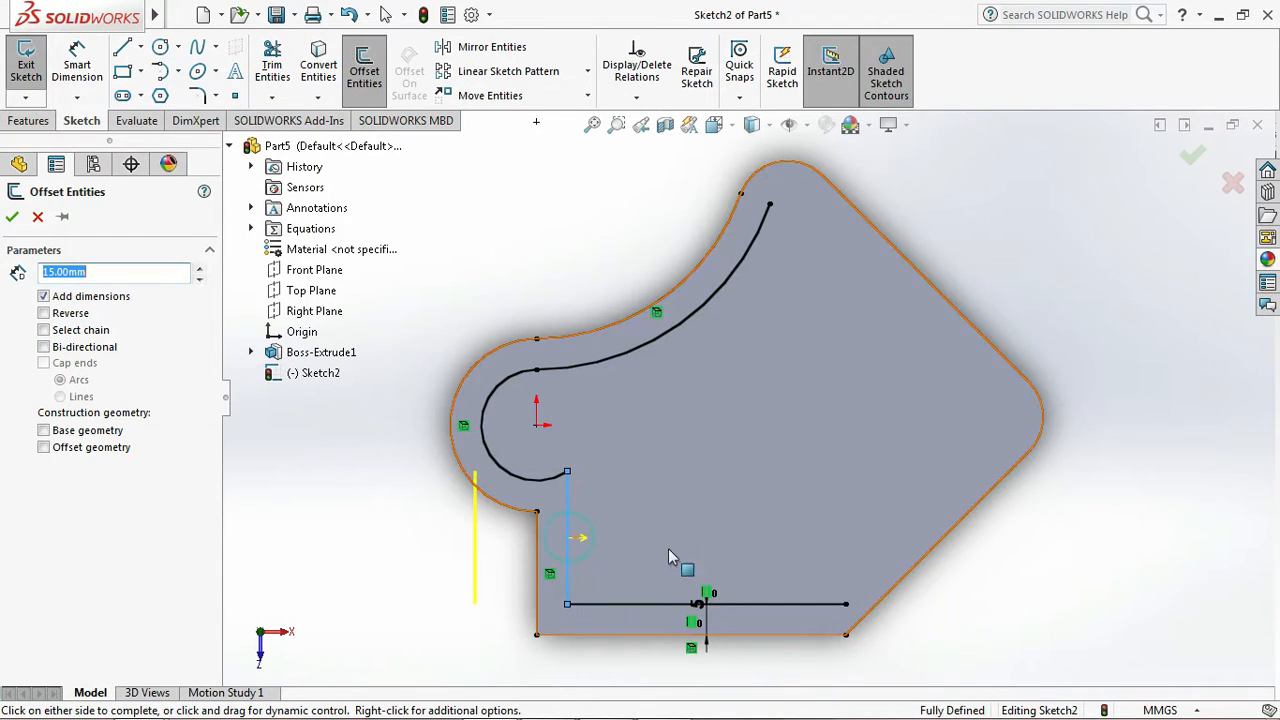
pyautogui.click(43, 313)
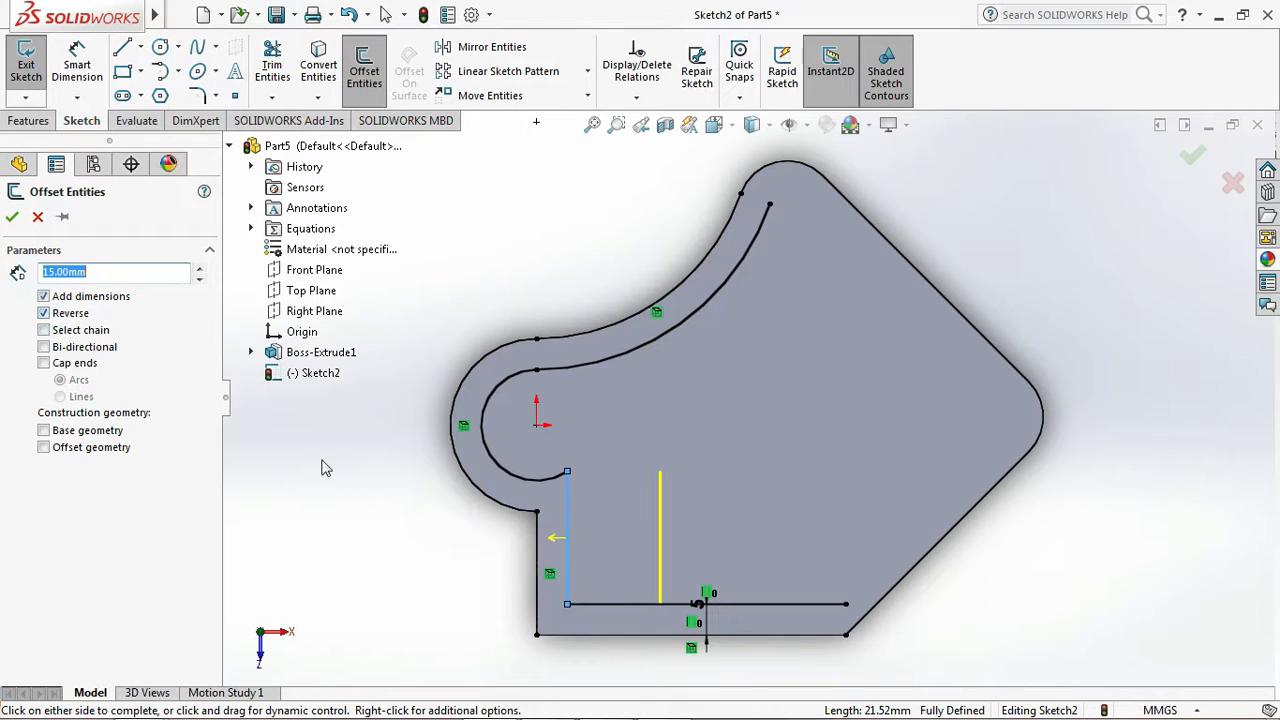
pyautogui.click(13, 218)
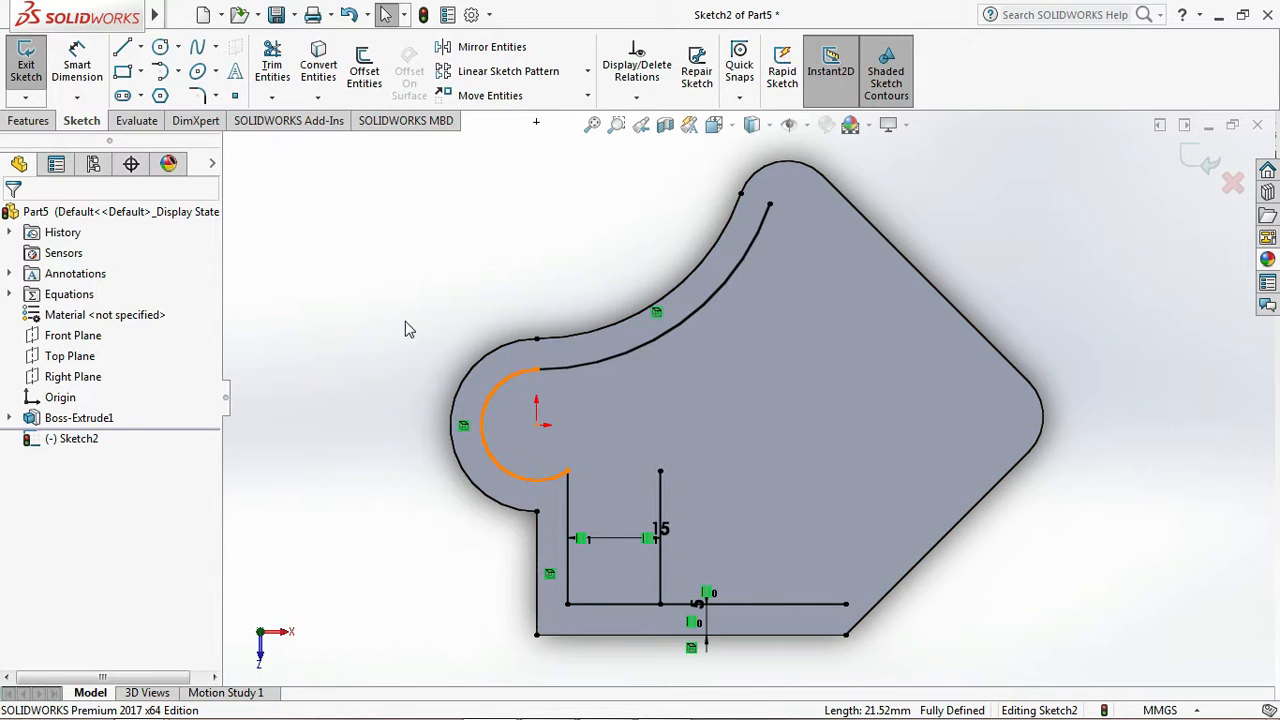
# - Extend the 15 mm offset vertical line up to the inset concave arc
pyautogui.click(271, 98)
pyautogui.click(288, 134)
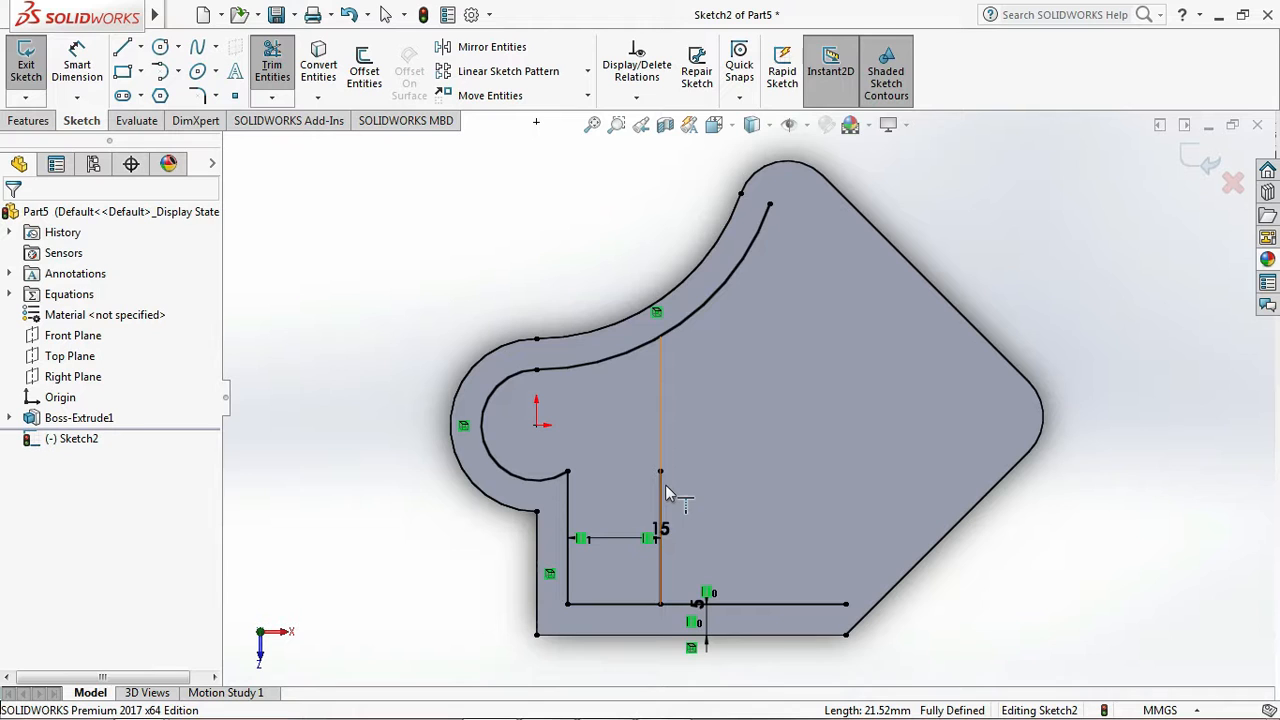
pyautogui.click(664, 445)
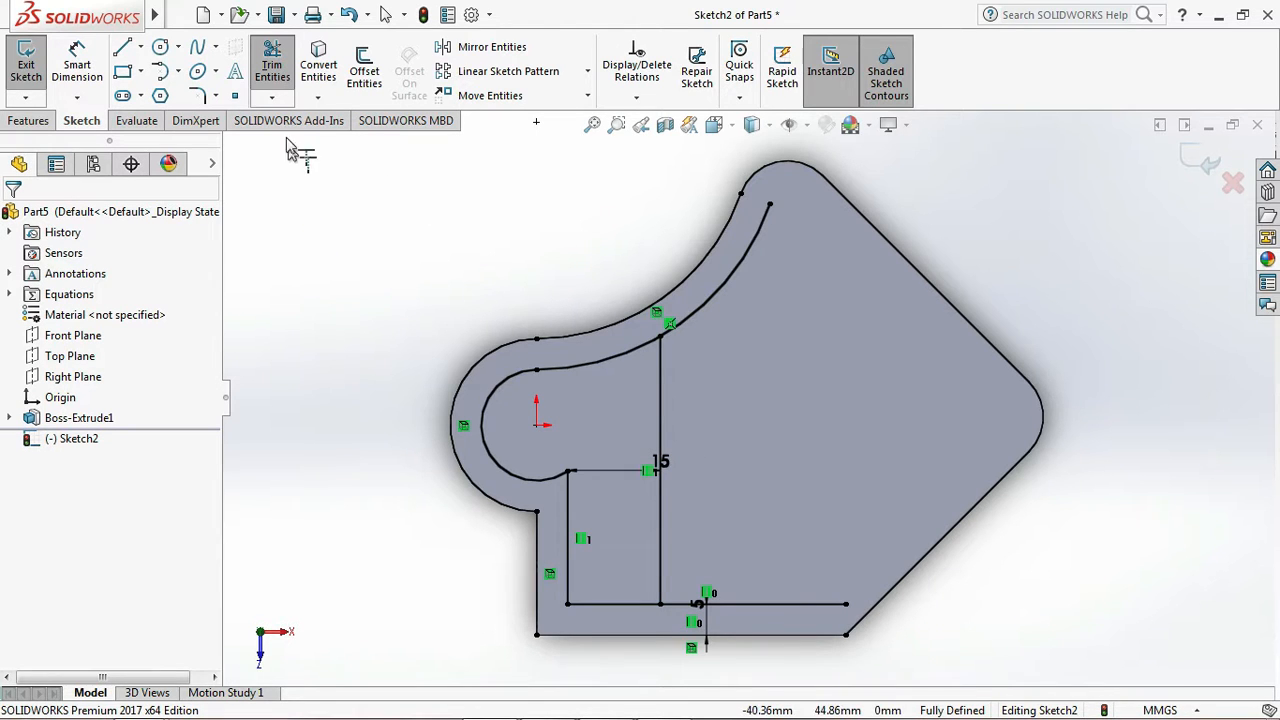
# - Trim the inset concave arc and bottom inset line where they run past the extended vertical line, closing the pocket profile
pyautogui.click(272, 66)
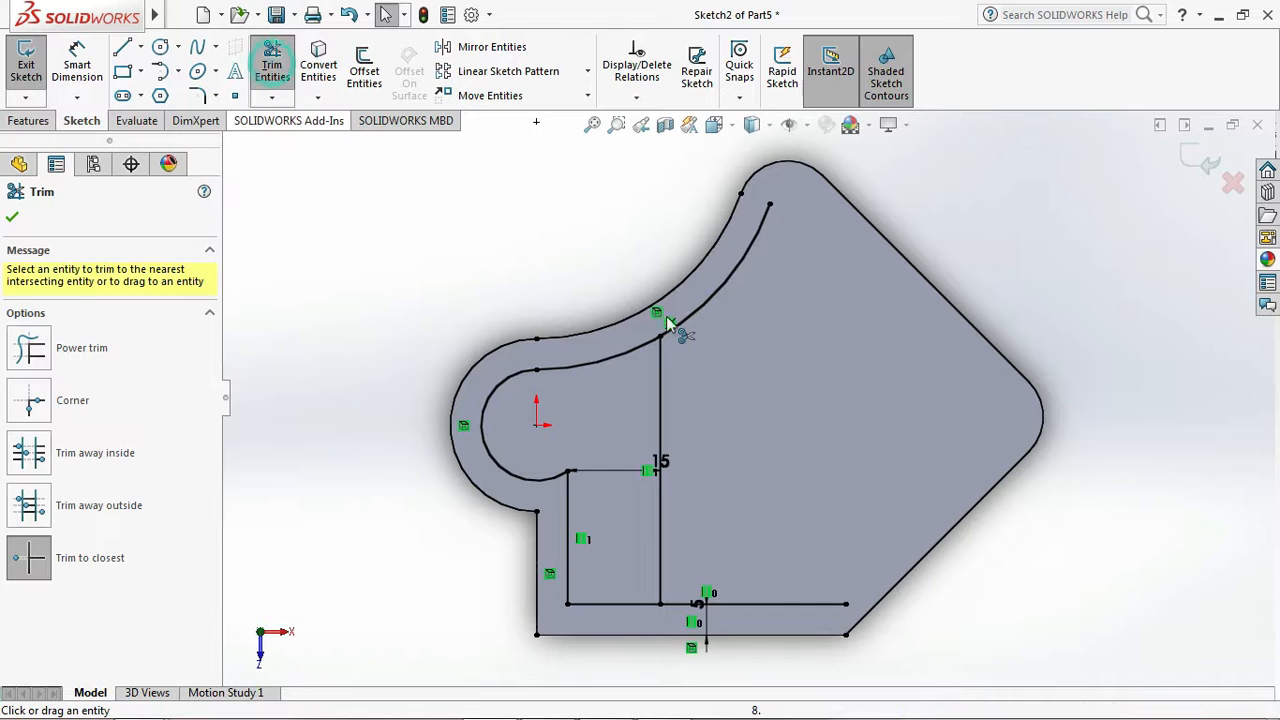
pyautogui.click(715, 297)
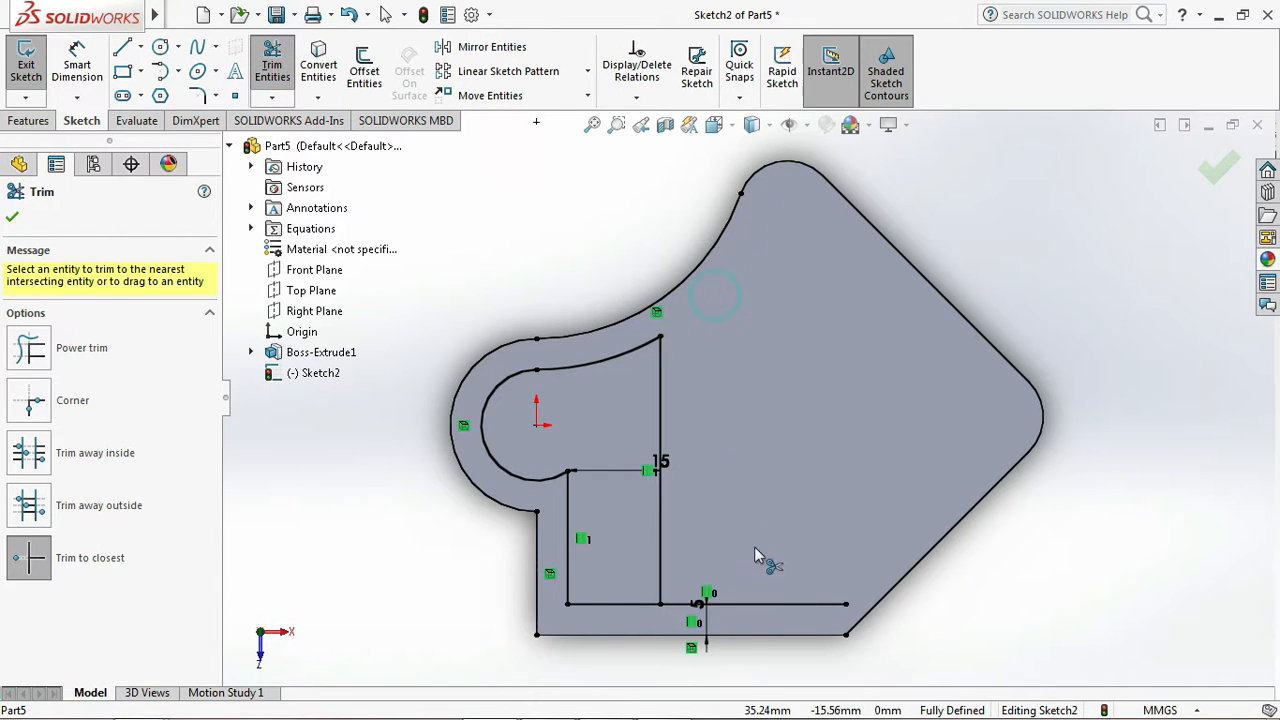
pyautogui.click(781, 601)
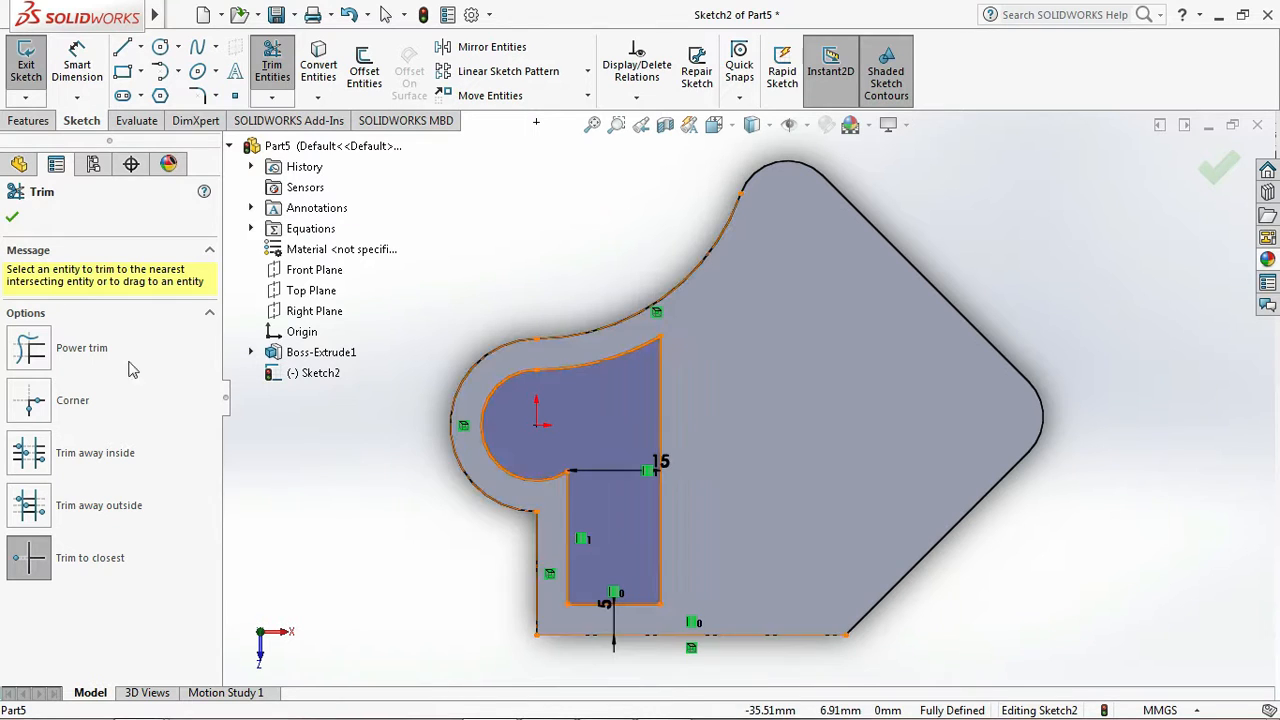
pyautogui.click(12, 219)
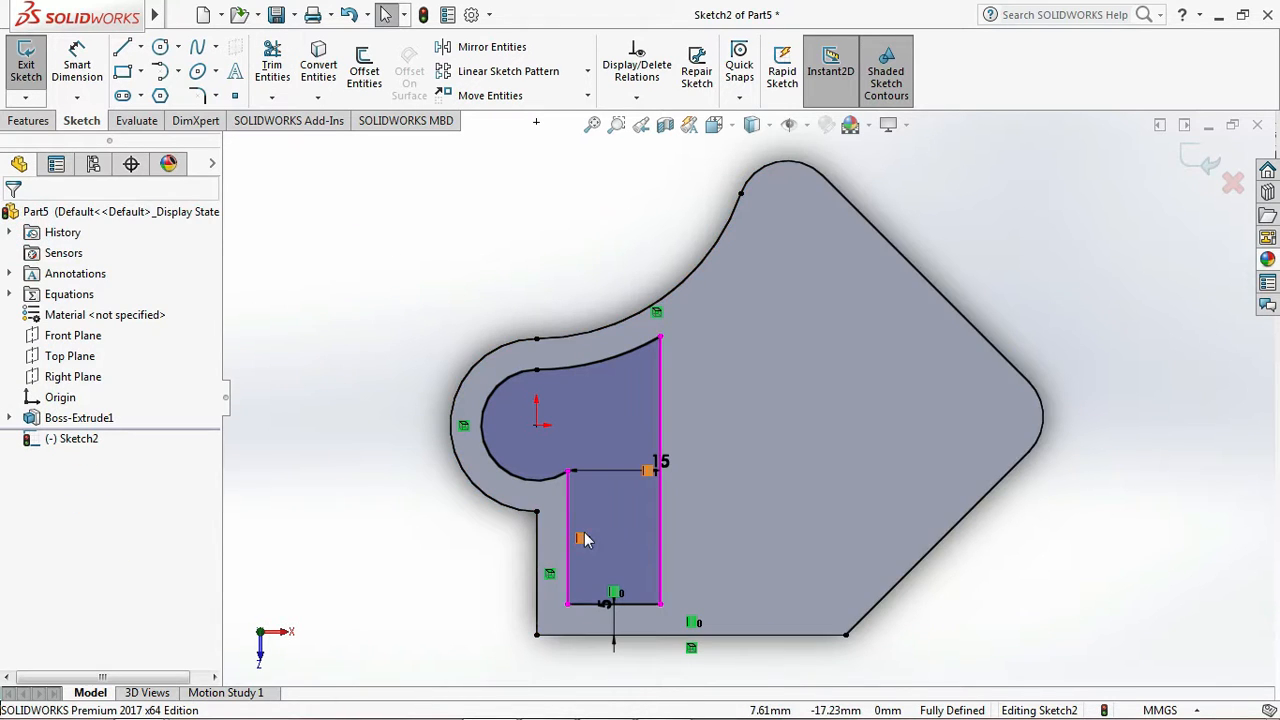
# - Round the four sharp corners of the closed pocket profile with 5 mm sketch fillets
pyautogui.scroll(-2, 700, 574)
pyautogui.scroll(2, 687, 572)
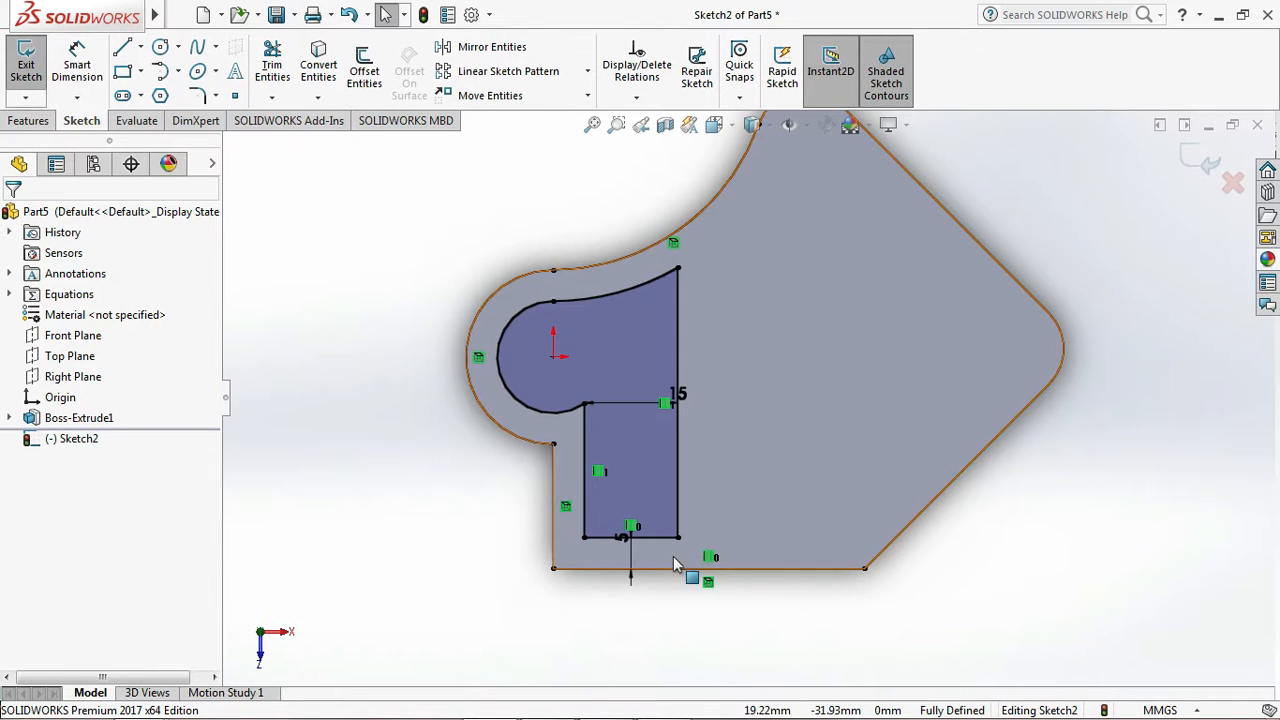
pyautogui.scroll(-1, 686, 537)
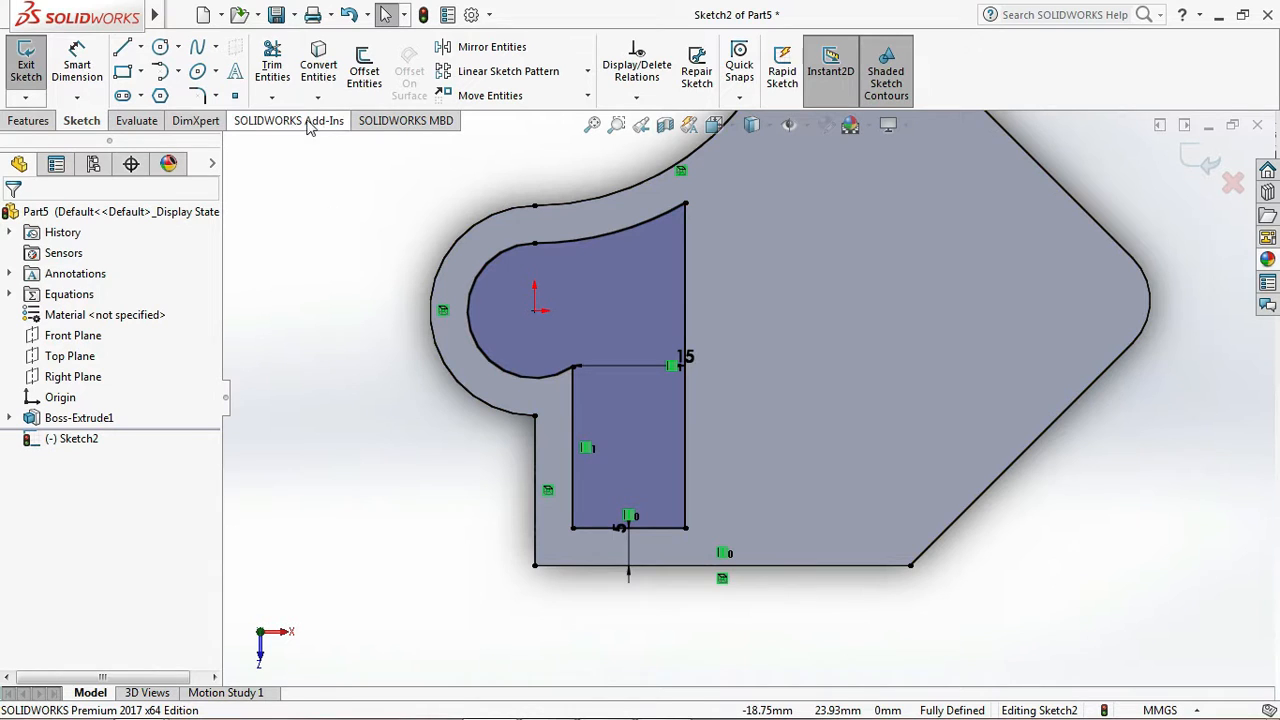
pyautogui.click(196, 97)
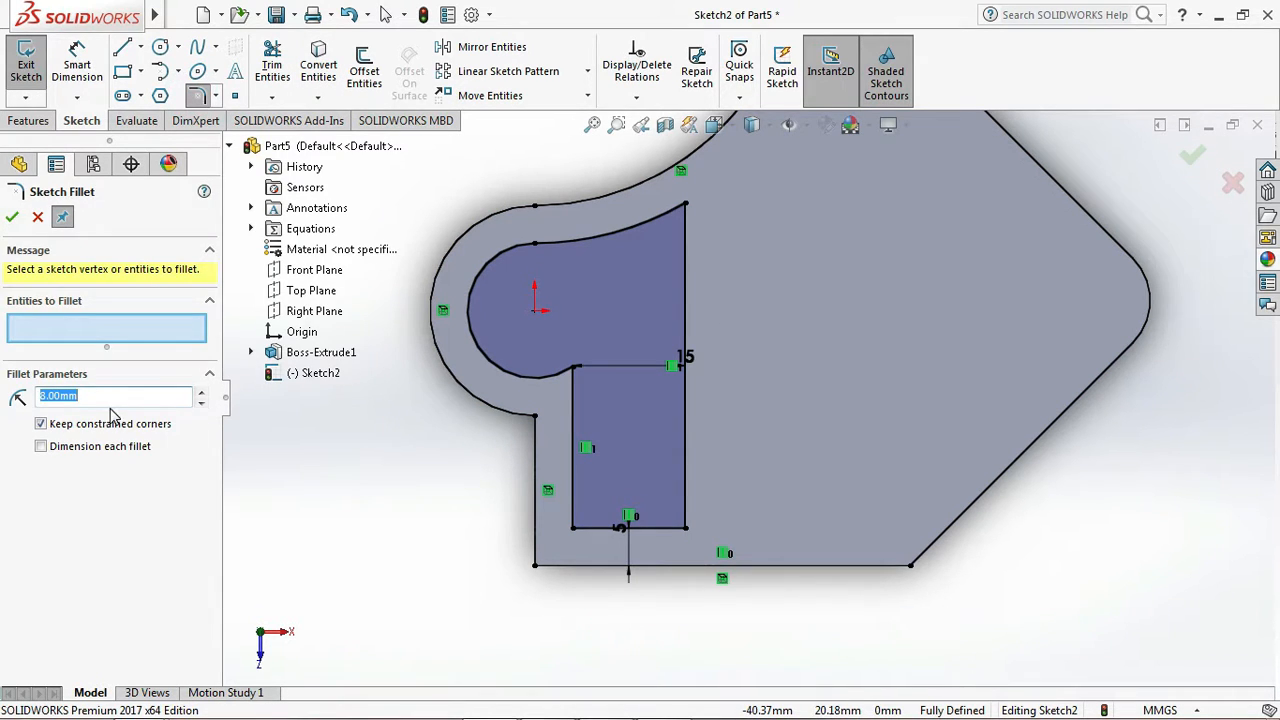
pyautogui.write('5')
pyautogui.press('Return')
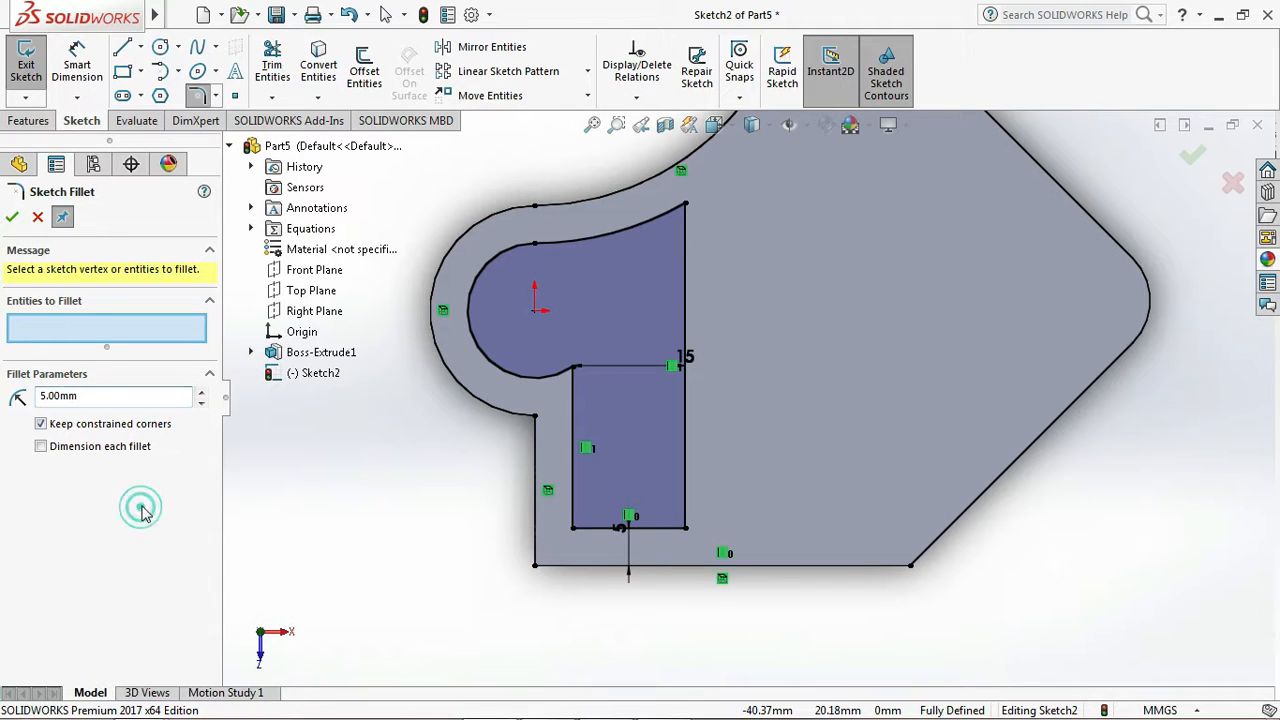
pyautogui.click(685, 206)
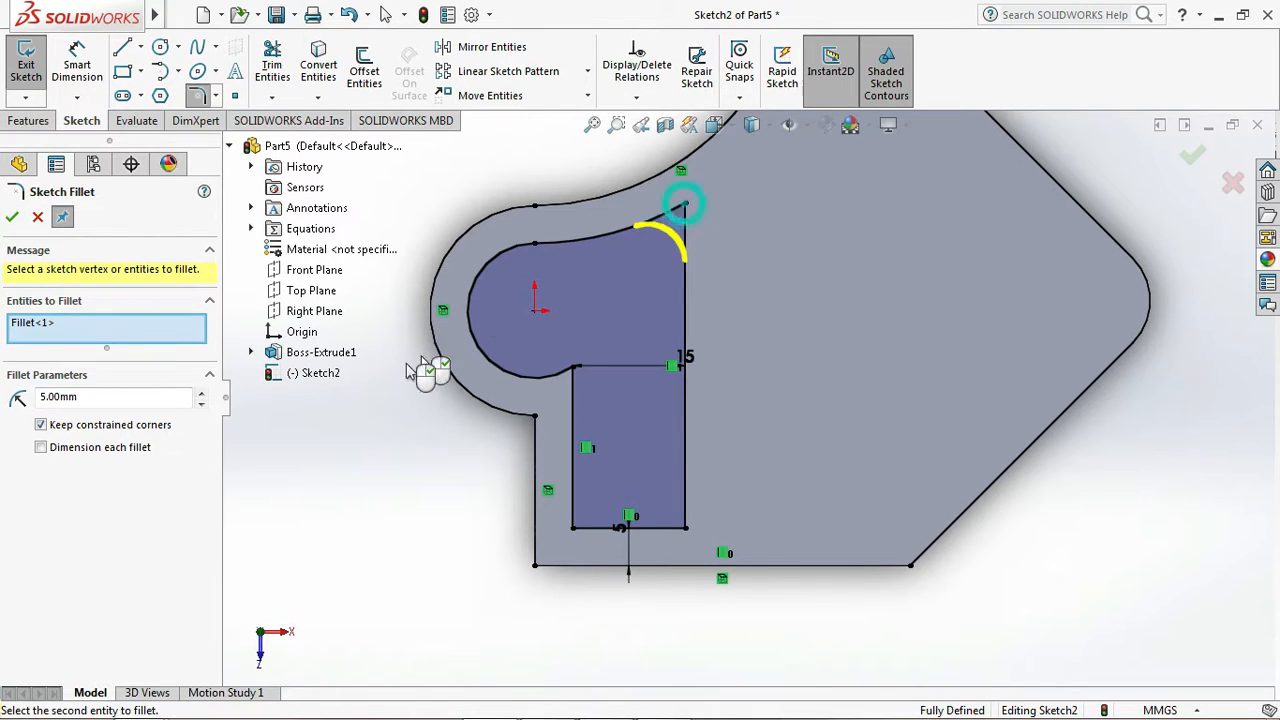
pyautogui.click(572, 367)
pyautogui.click(572, 527)
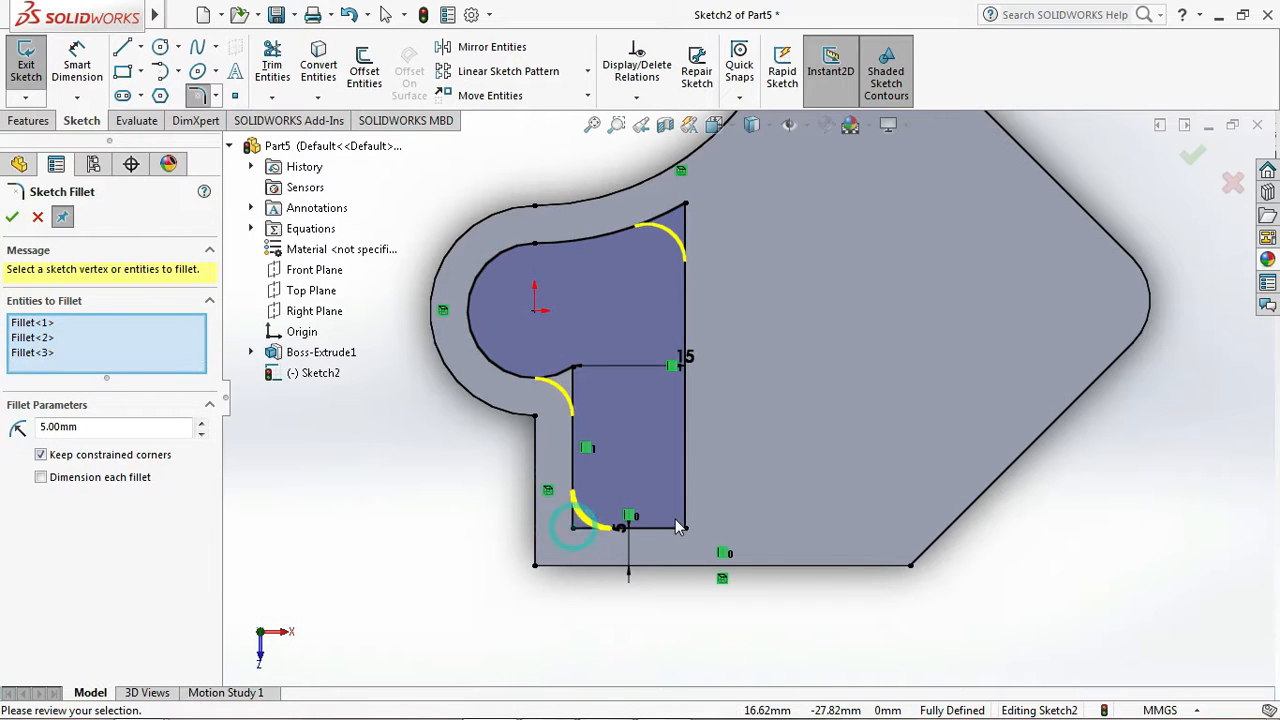
pyautogui.click(684, 526)
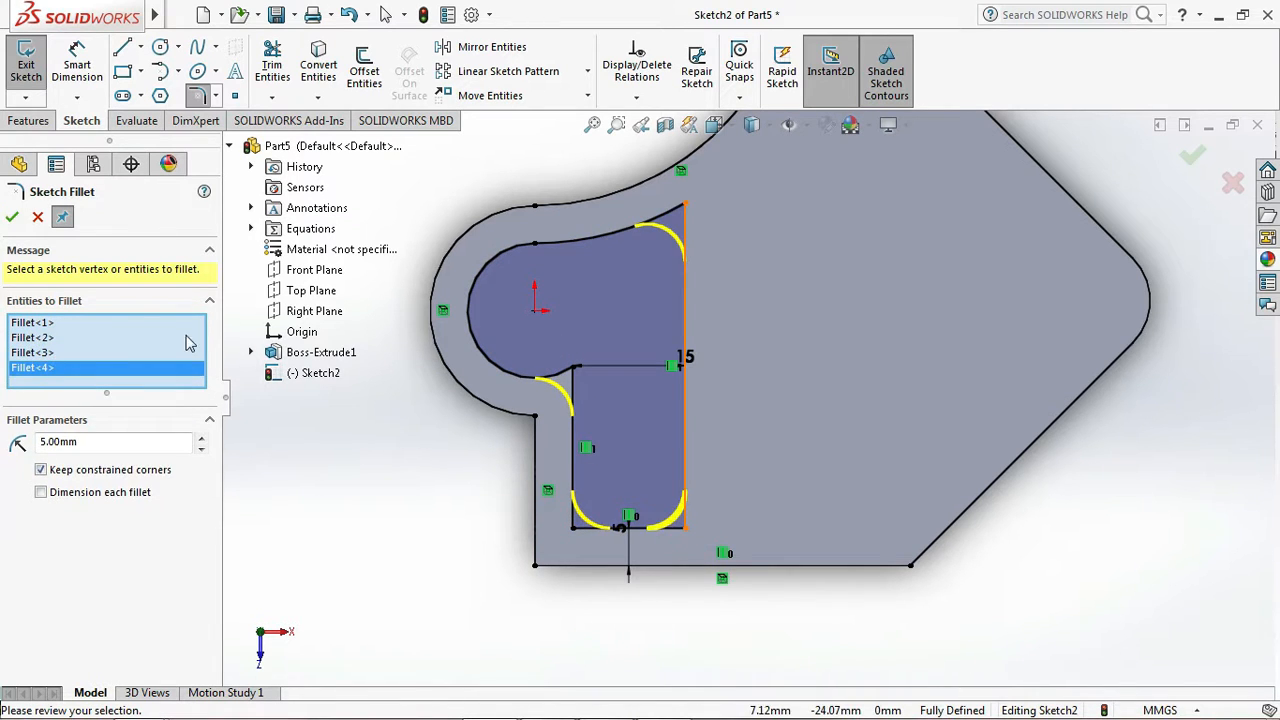
pyautogui.click(12, 218)
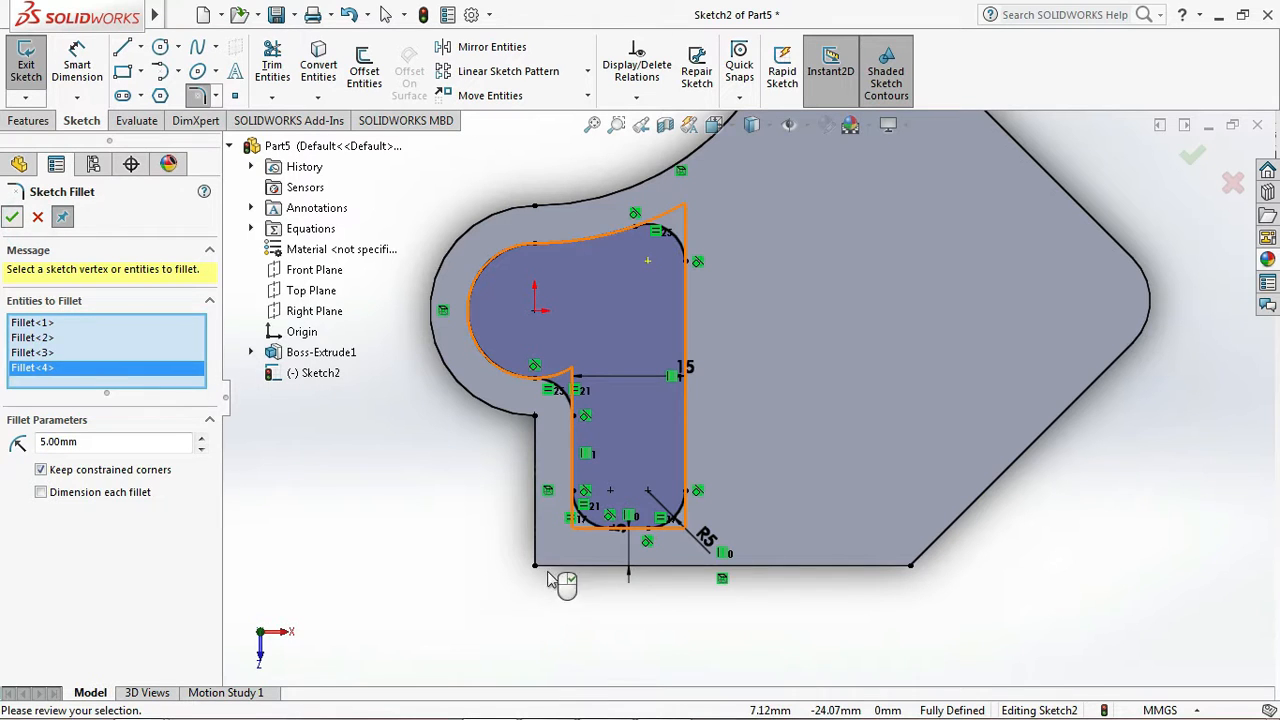
pyautogui.click(12, 218)
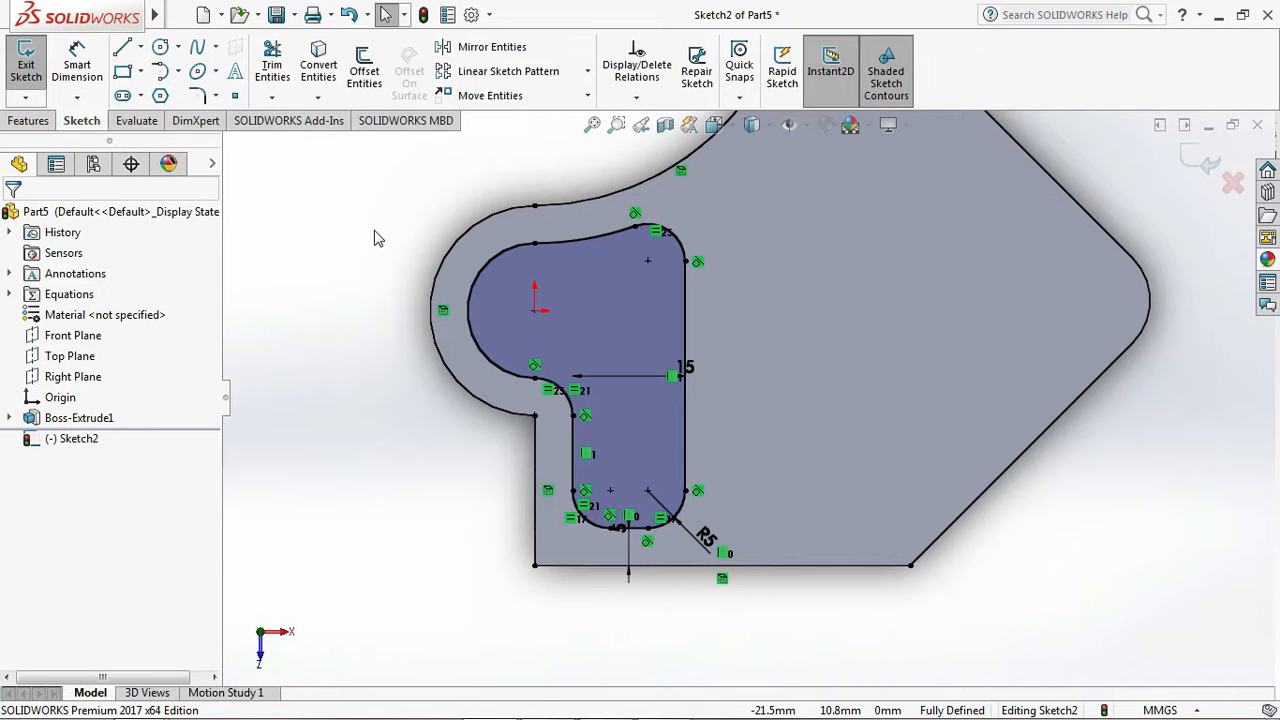
# - Cut-extrude the filleted pocket profile into the body as a blind cut 8 mm deep
pyautogui.hotkey('ctrl', '7')
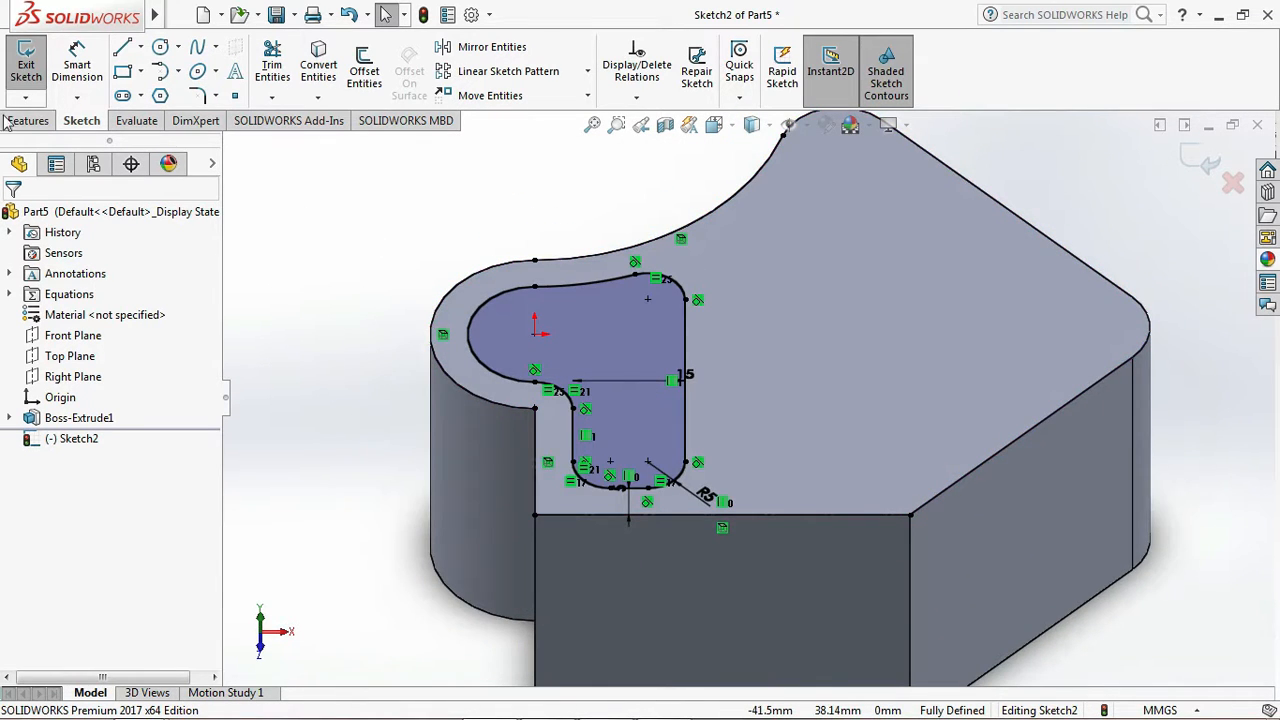
pyautogui.click(10, 120)
pyautogui.click(285, 70)
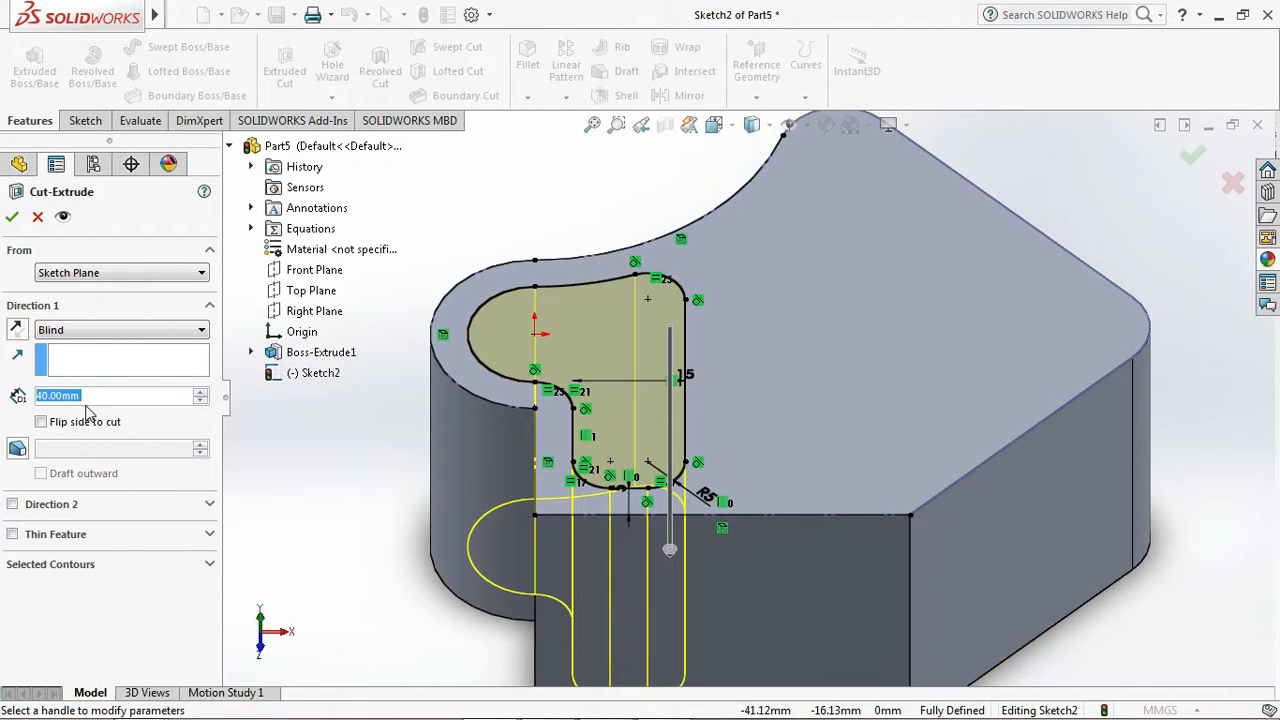
pyautogui.write('8')
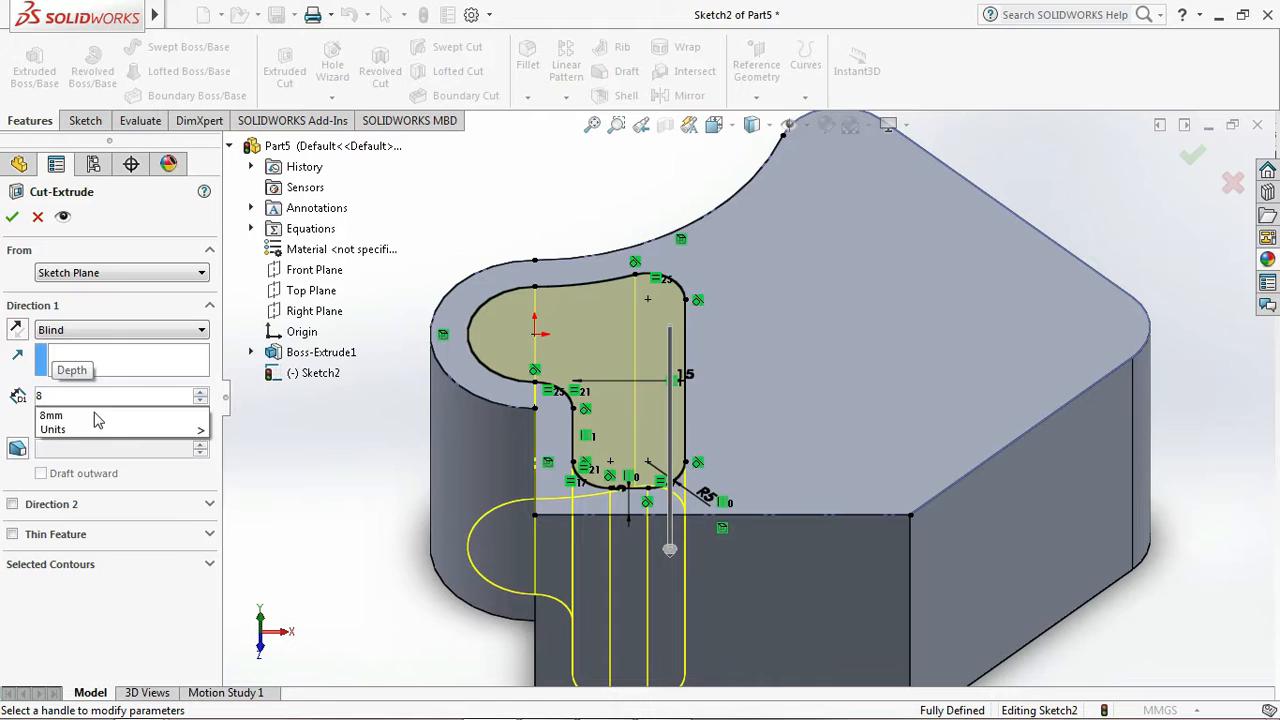
pyautogui.click(140, 598)
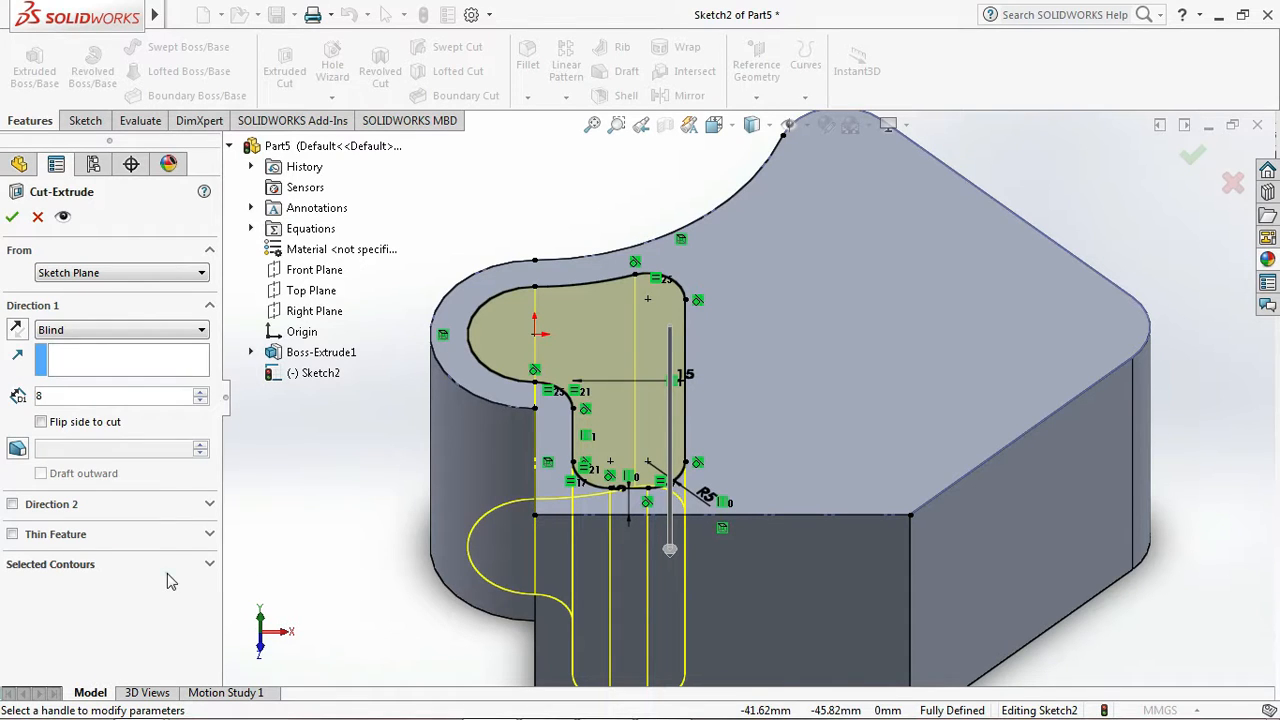
pyautogui.click(85, 566)
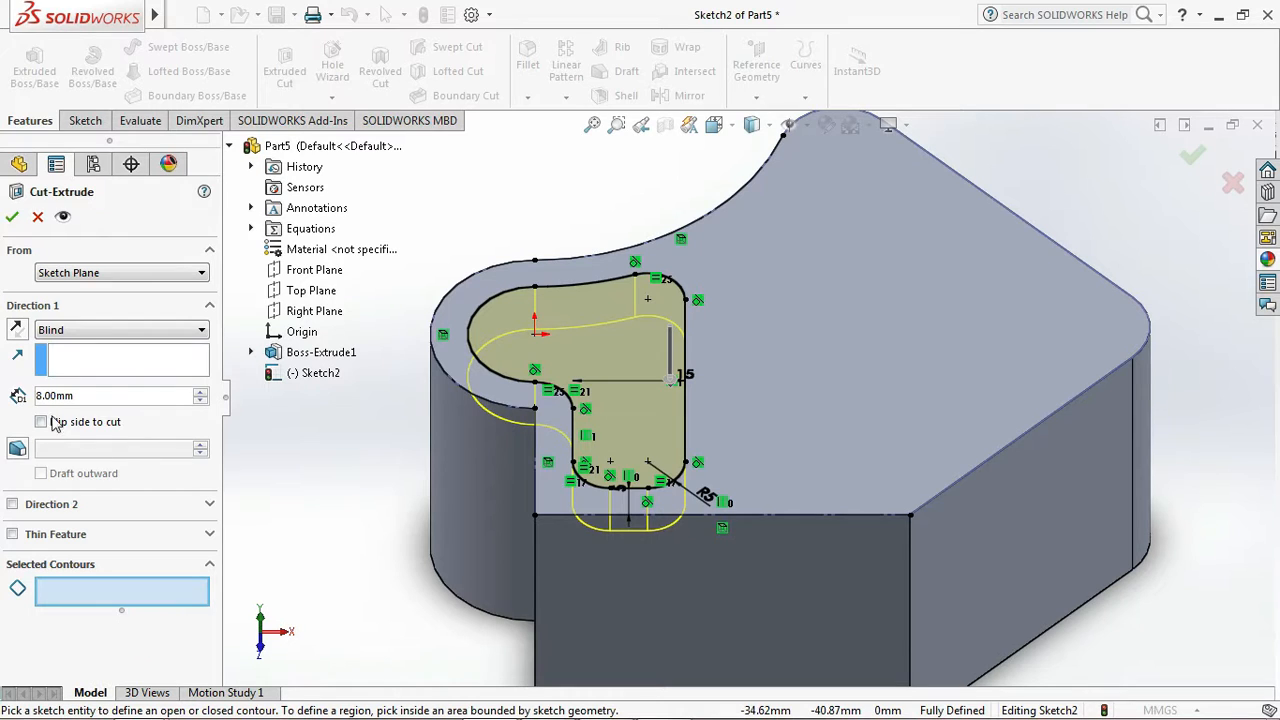
pyautogui.click(12, 220)
pyautogui.click(310, 530)
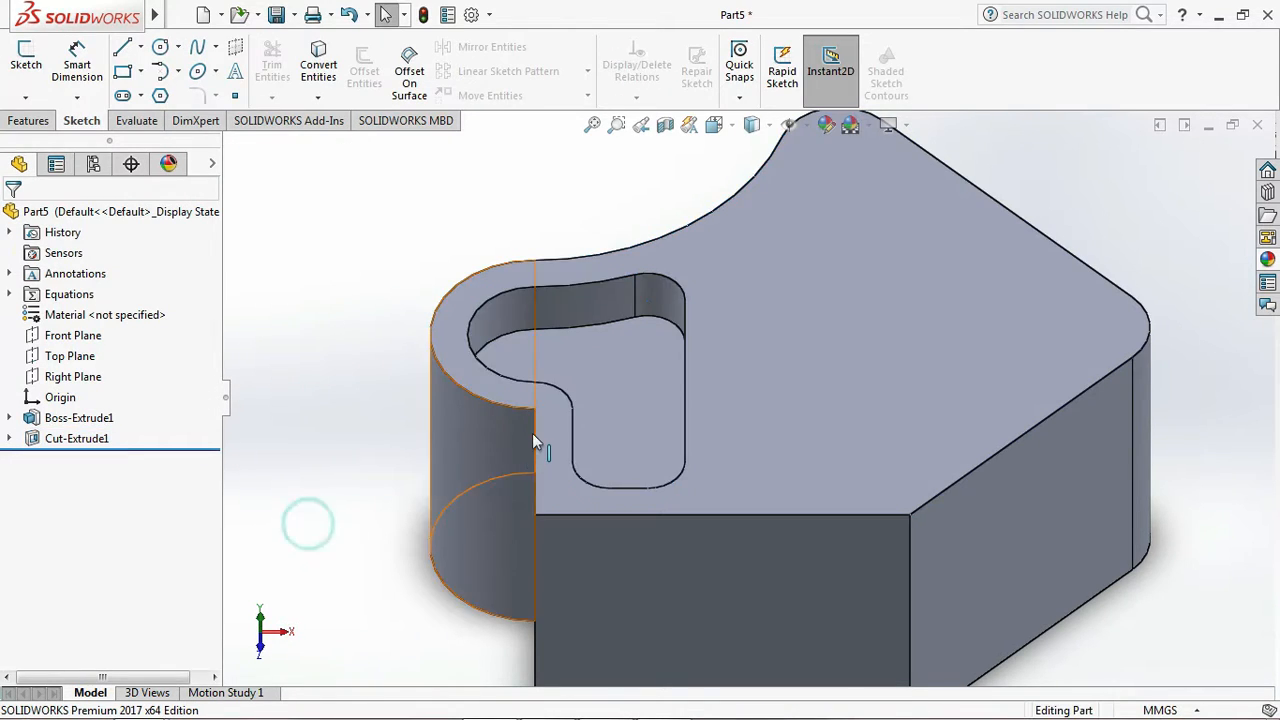
# - Start a sketch on the body's 50 mm wide front face and orient the view normal to it
pyautogui.scroll(3, 751, 420)
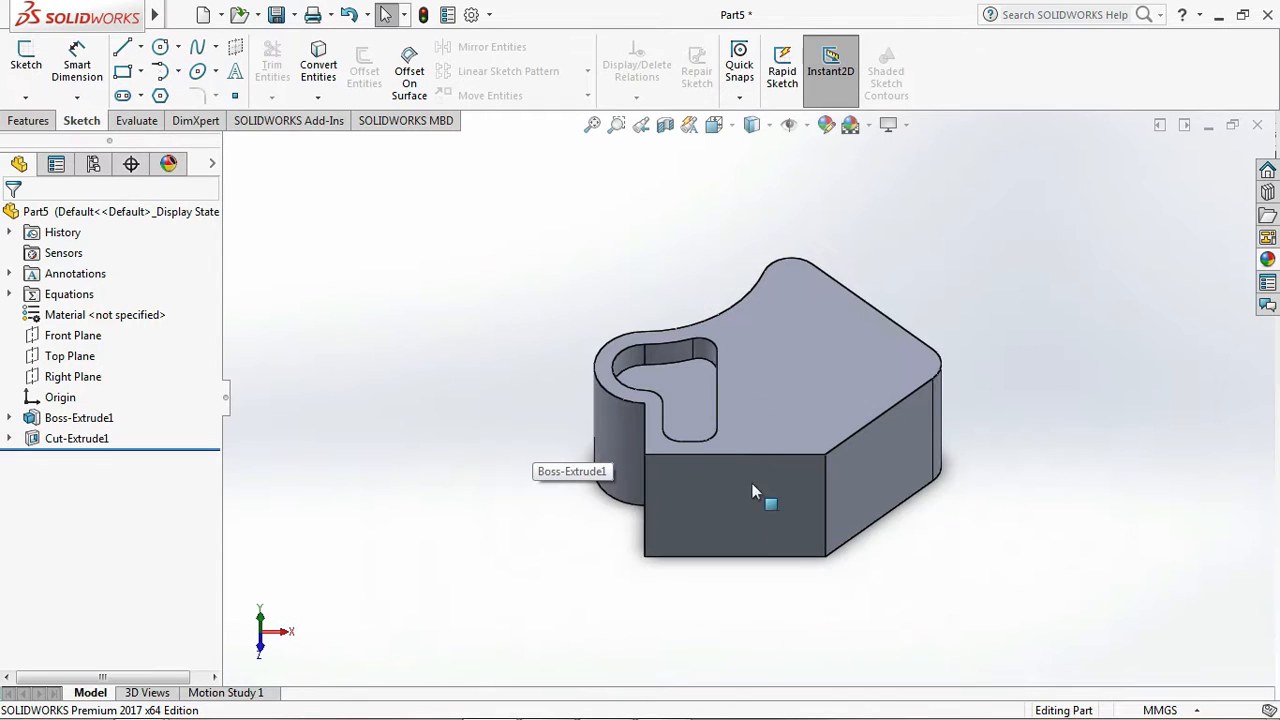
pyautogui.click(770, 502)
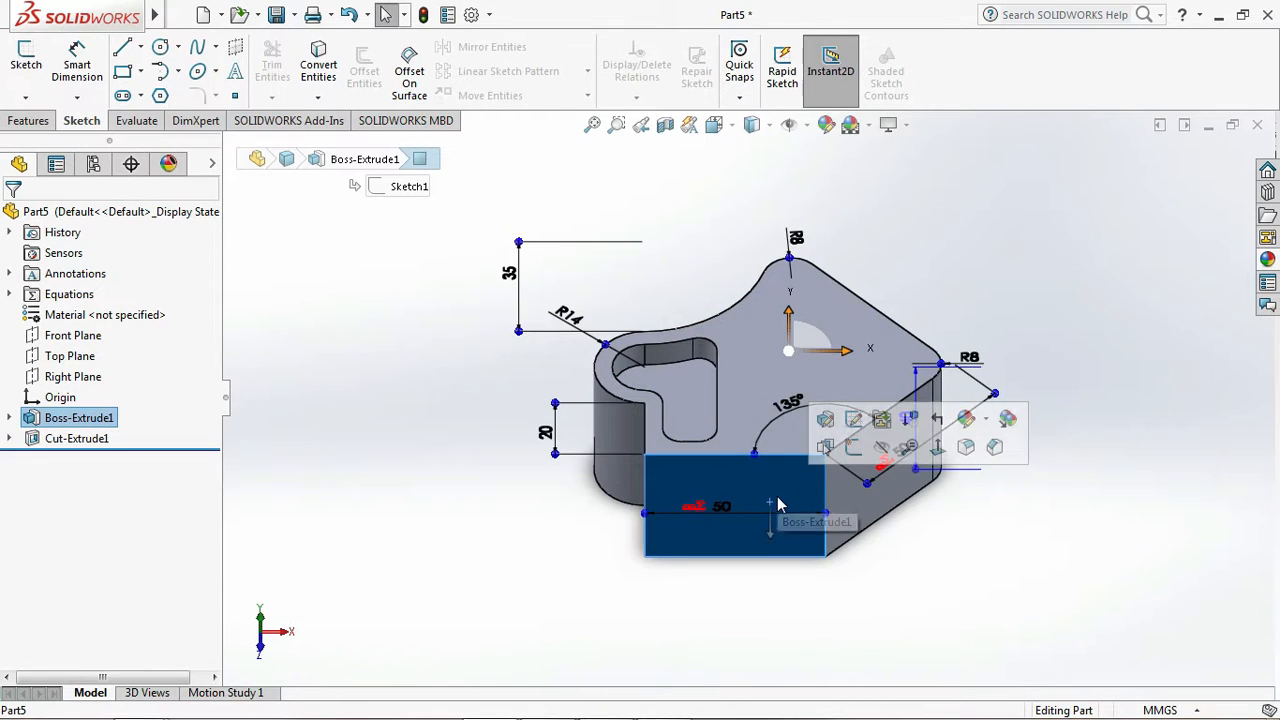
pyautogui.click(852, 449)
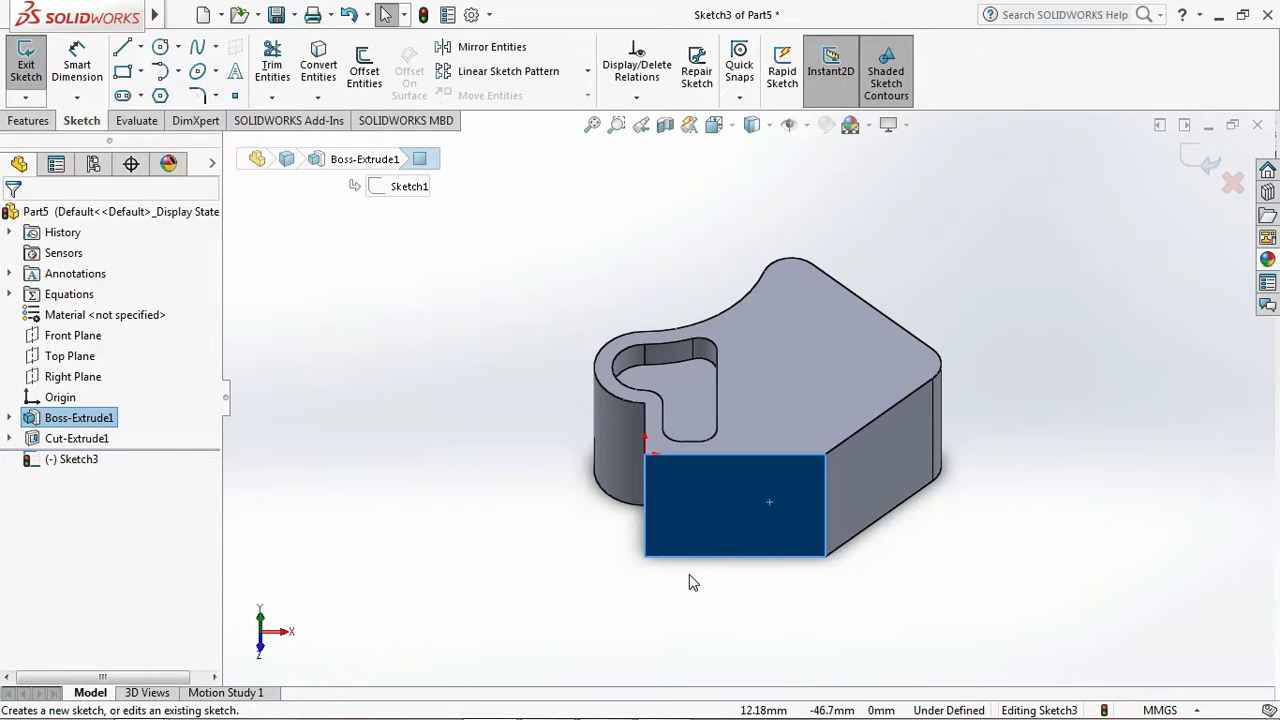
pyautogui.click(716, 128)
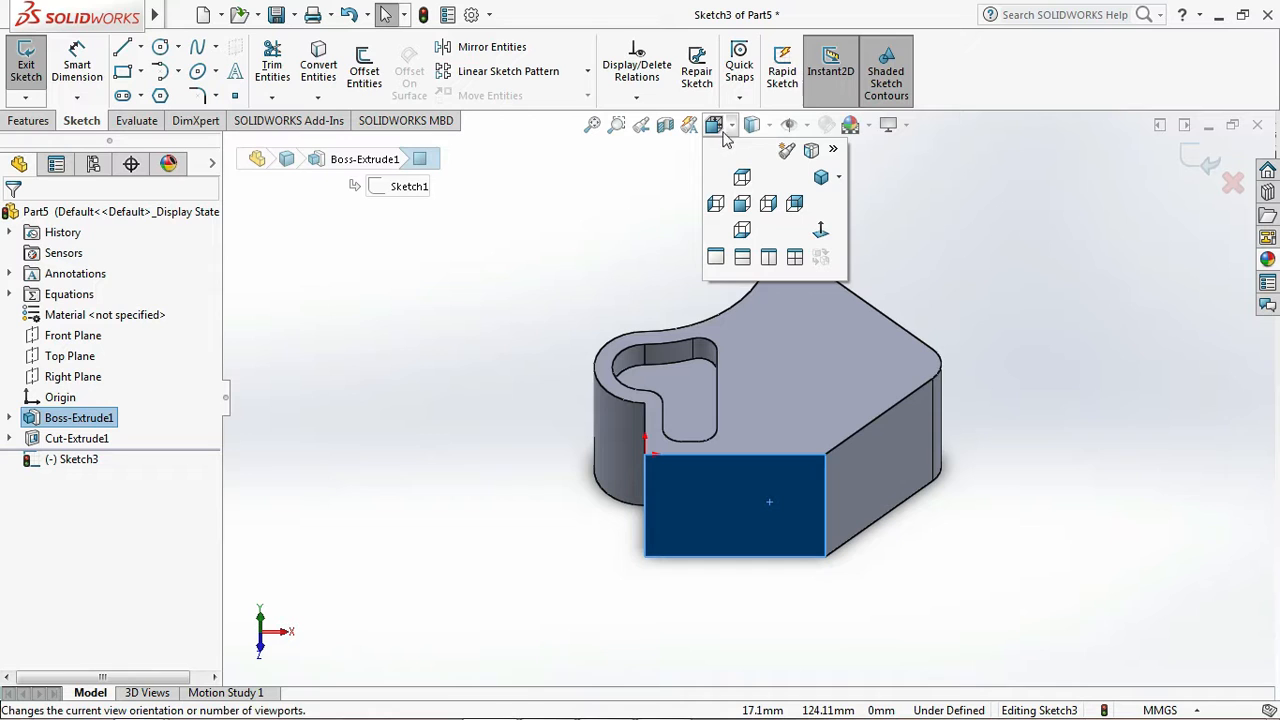
pyautogui.click(830, 233)
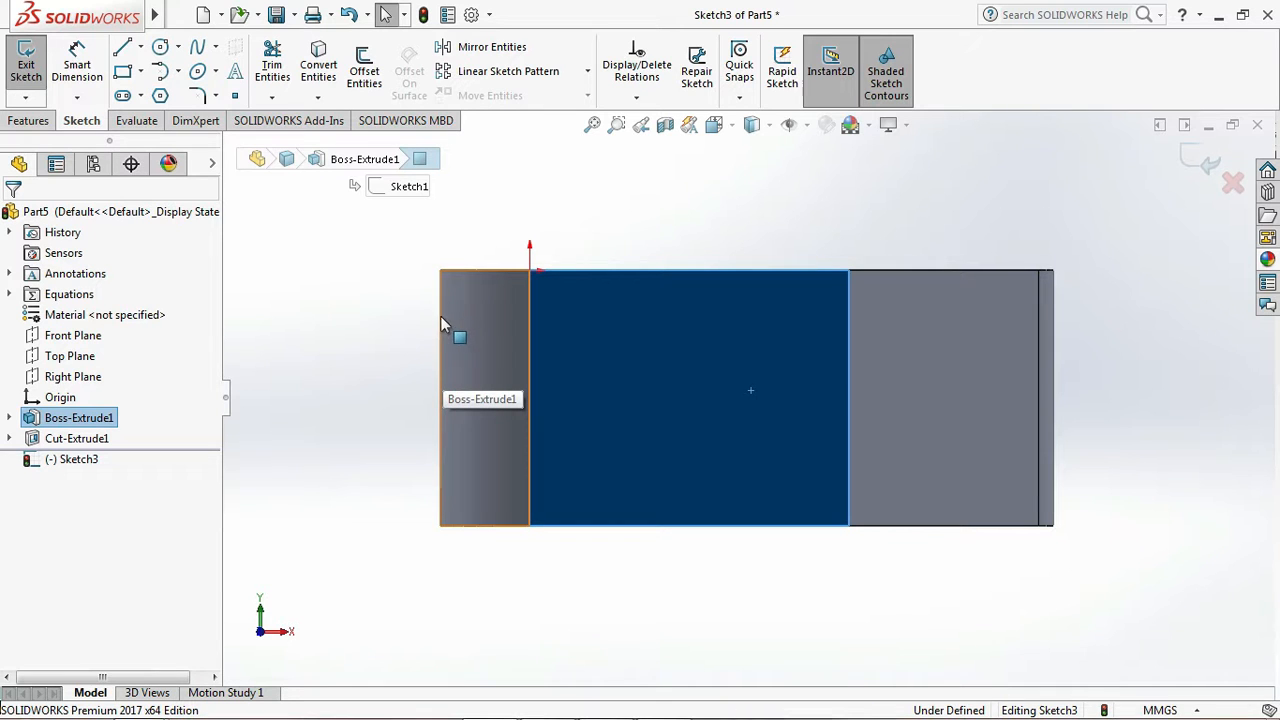
# - Convert the outer silhouette edge of the rounded left end into the sketch and make it a construction line
pyautogui.click(440, 316)
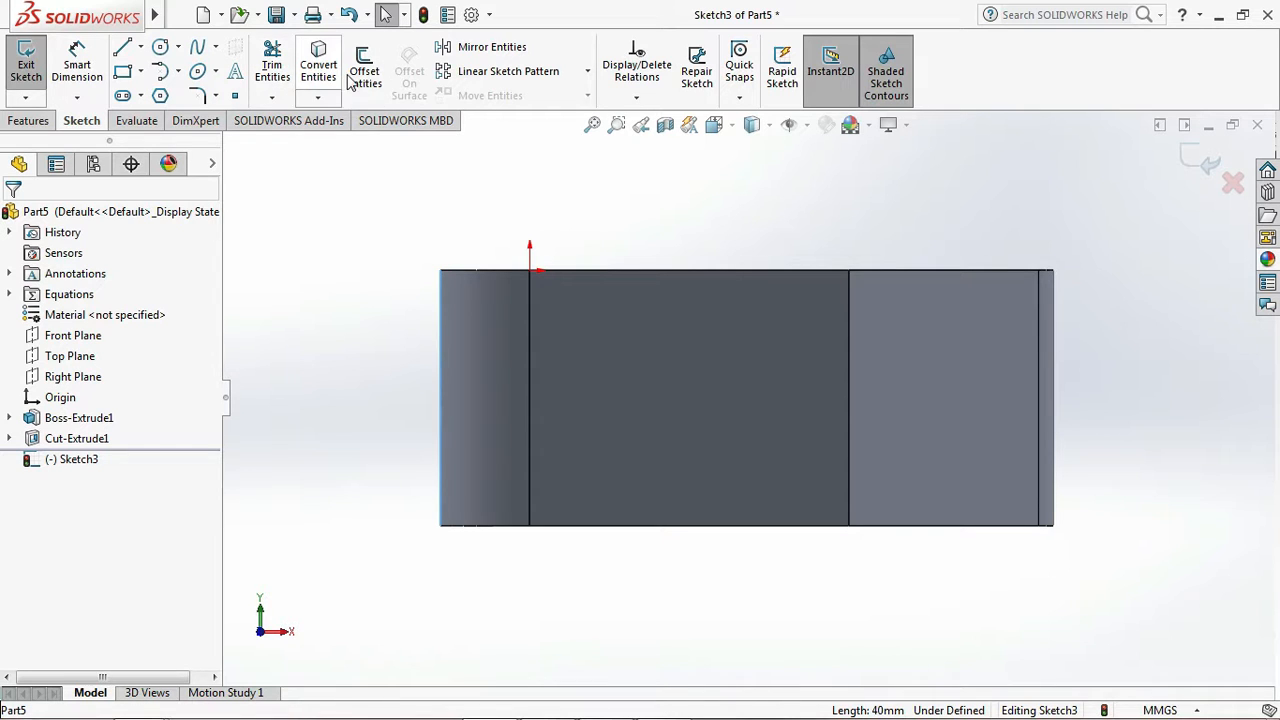
pyautogui.click(318, 65)
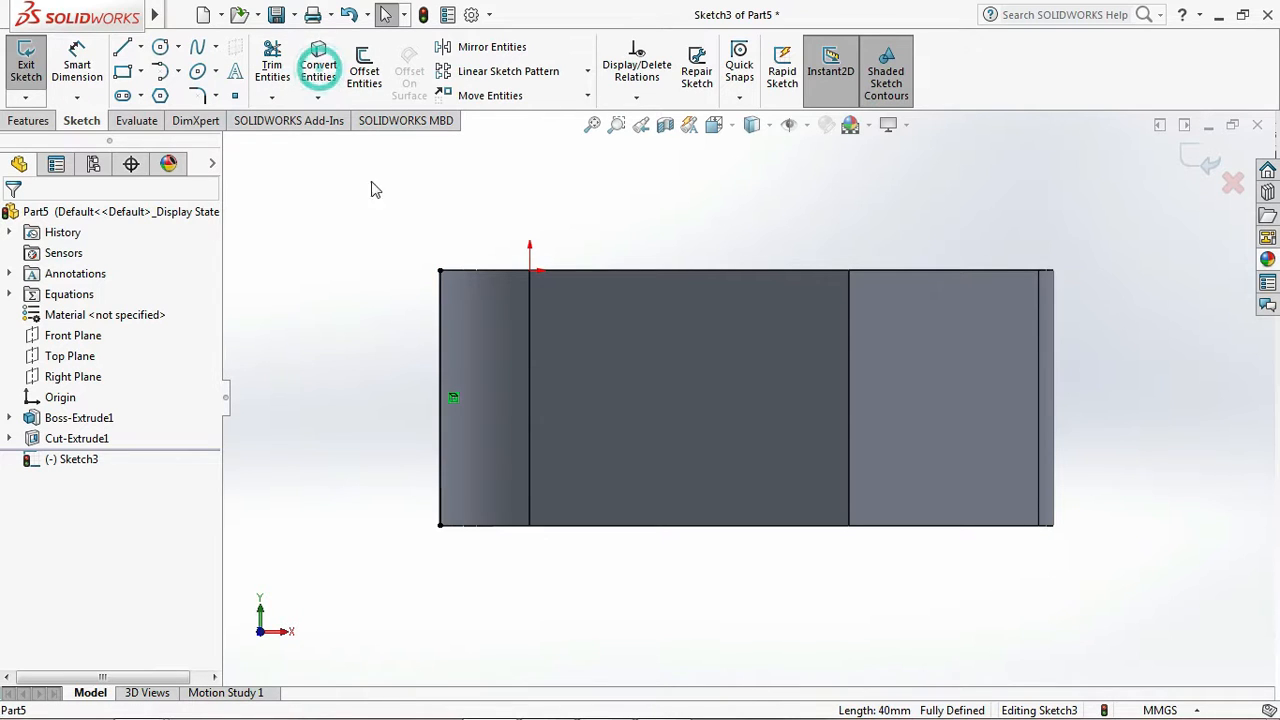
pyautogui.click(446, 348)
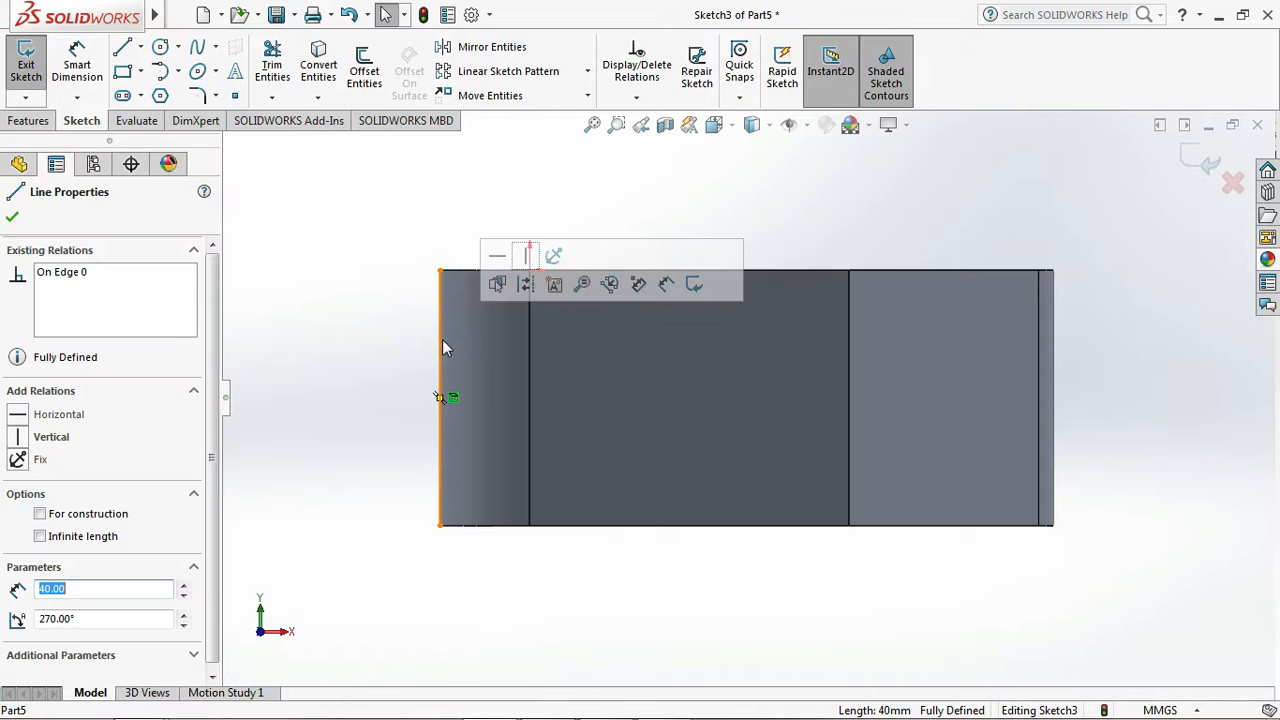
pyautogui.click(534, 290)
pyautogui.click(563, 172)
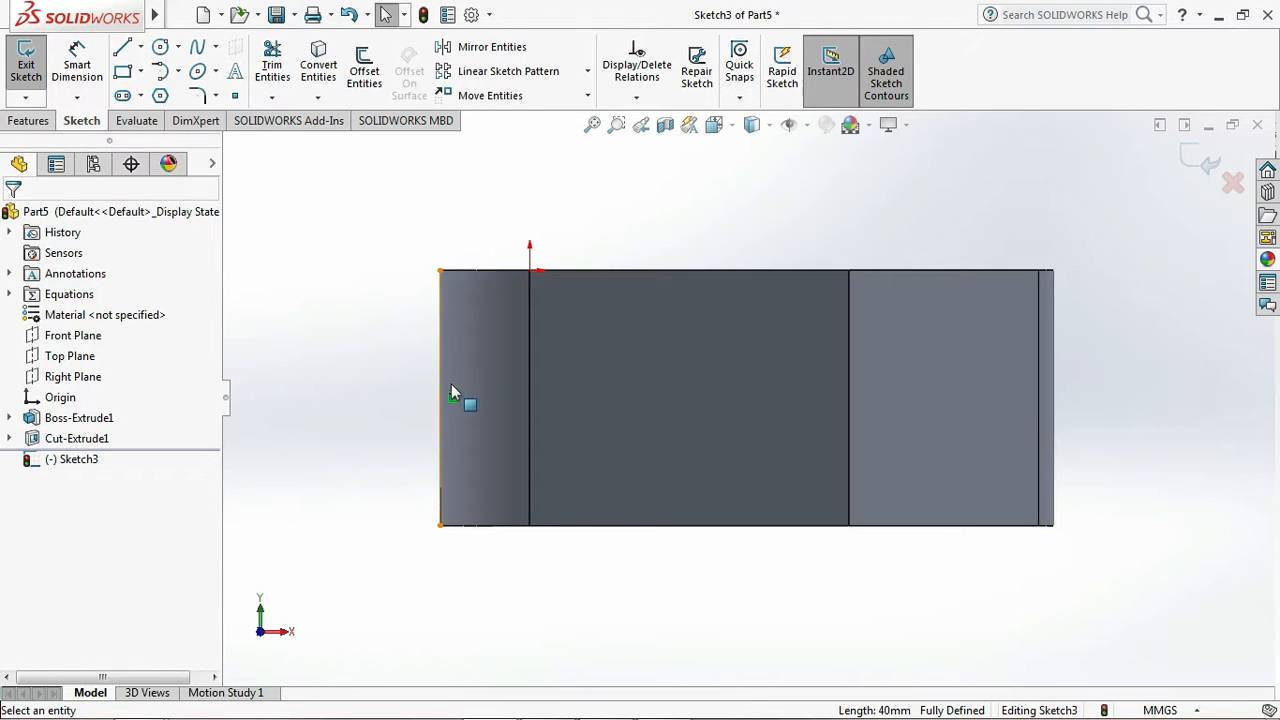
# - Draw a horizontal centerline from the midpoint of the converted edge to beyond the body's right end
pyautogui.click(141, 48)
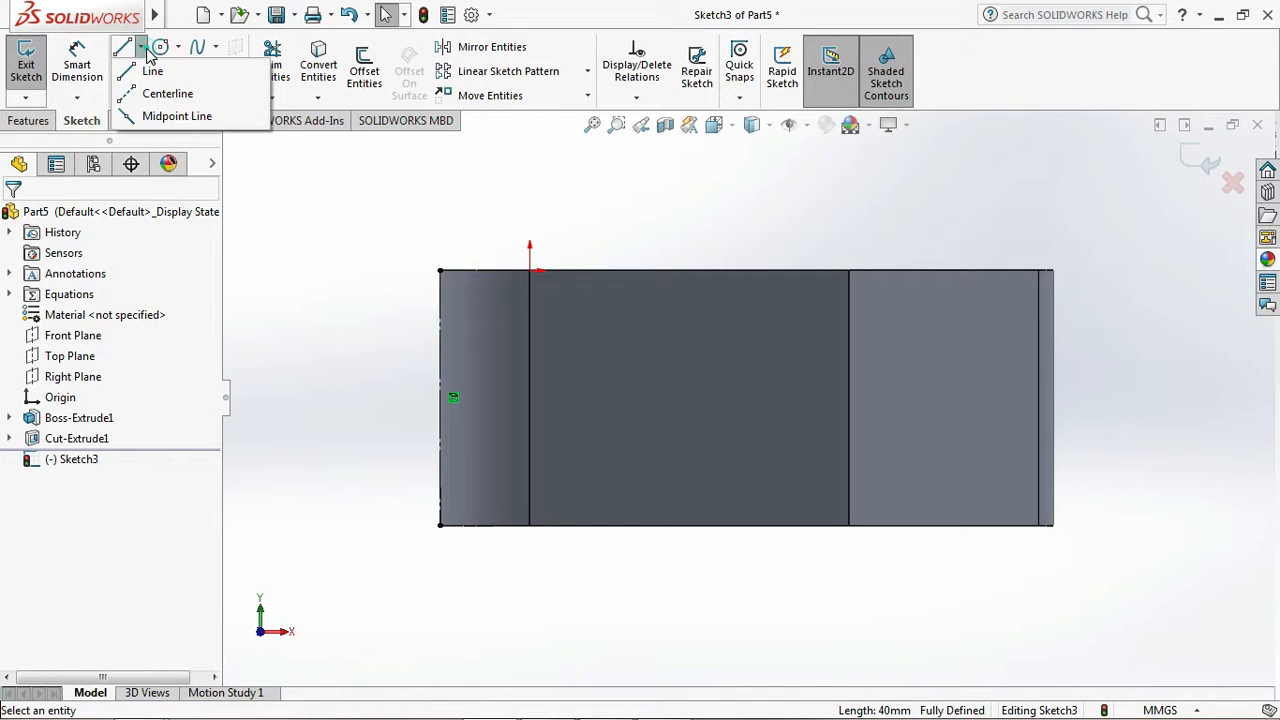
pyautogui.click(167, 93)
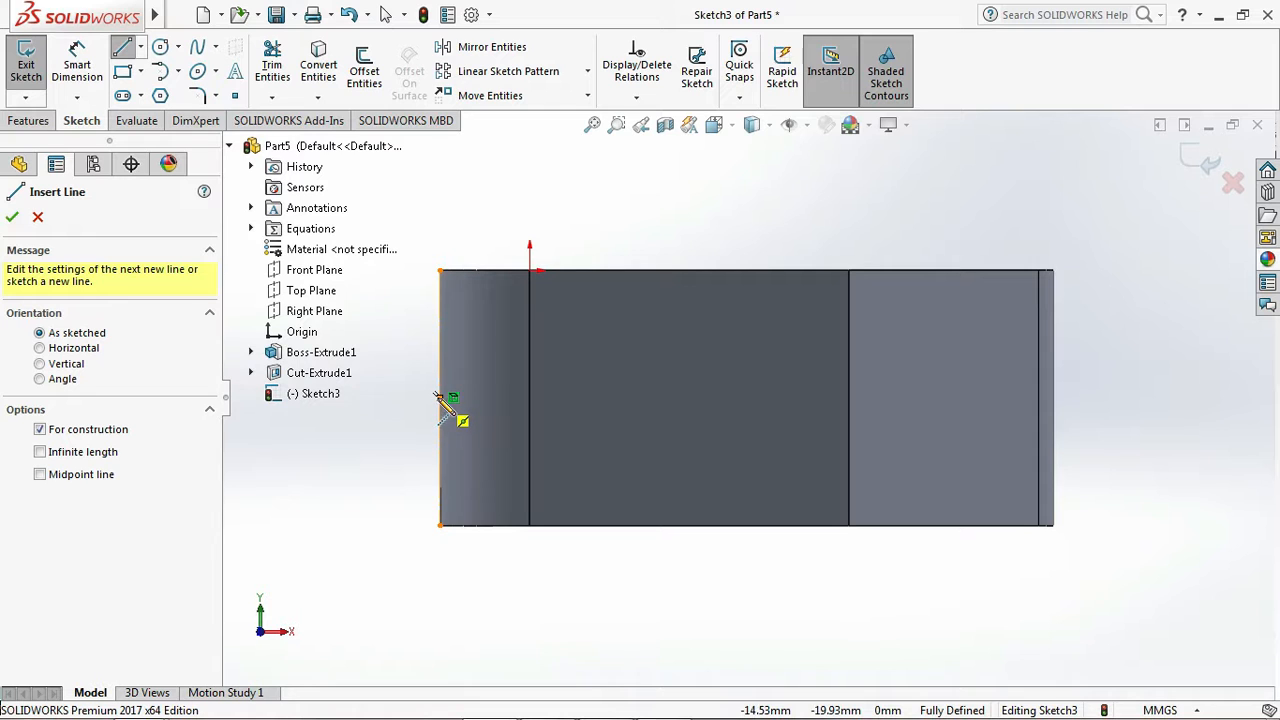
pyautogui.click(440, 397)
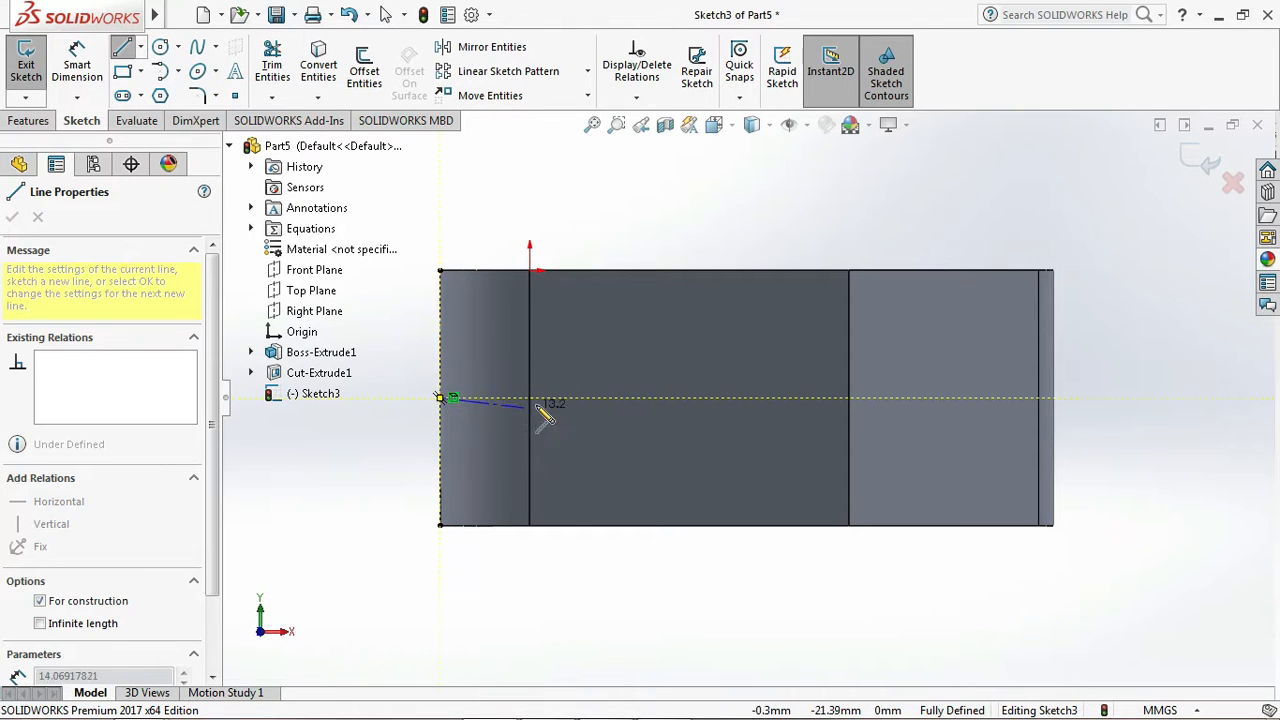
pyautogui.click(1129, 398)
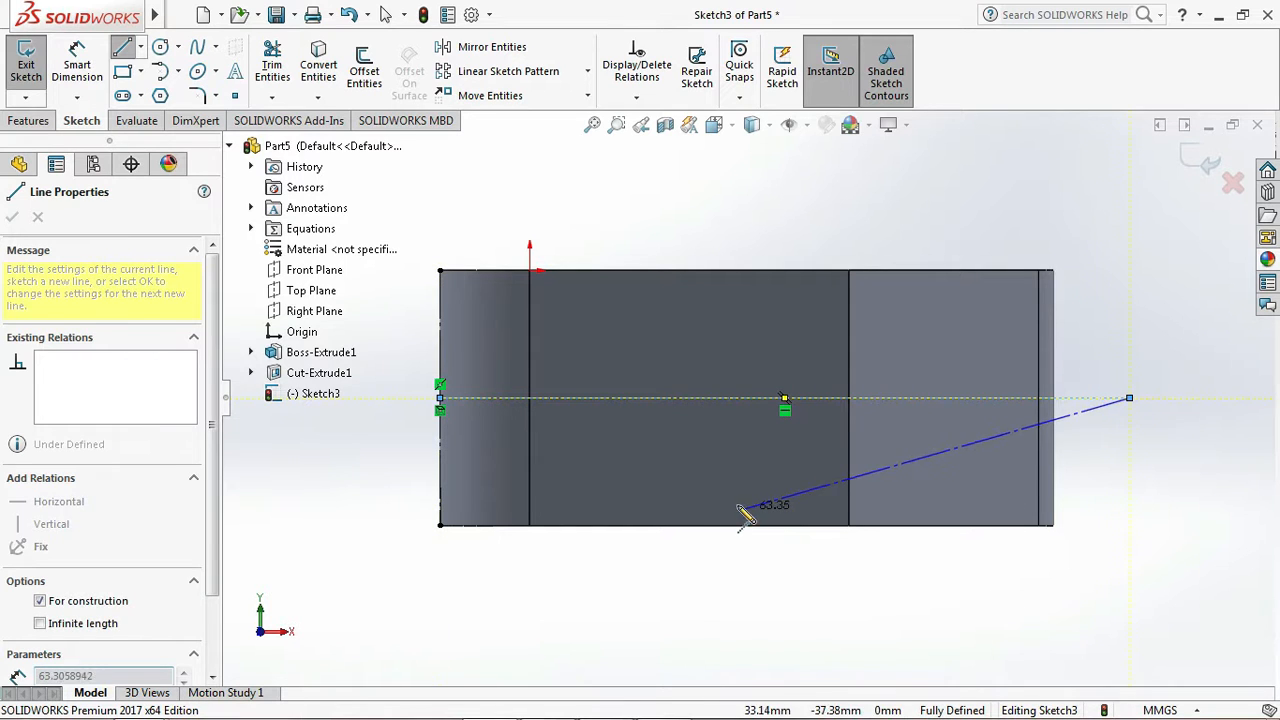
pyautogui.press('Escape')
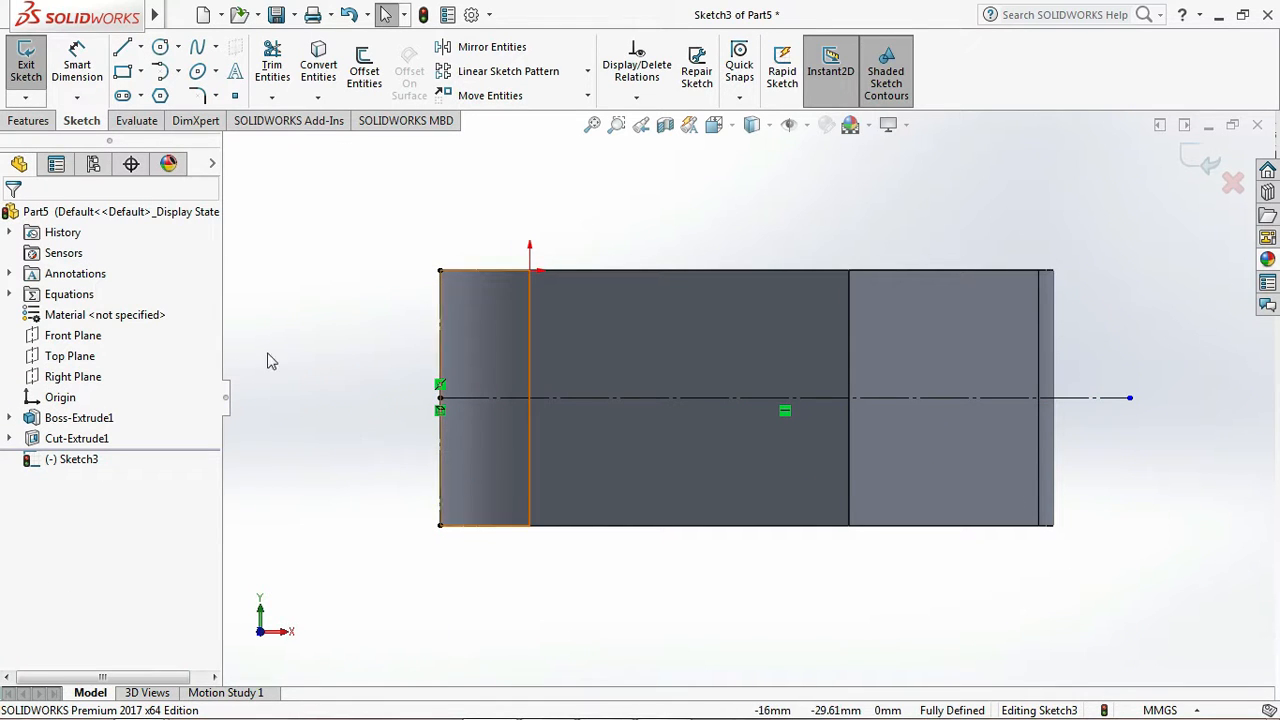
# - Sketch a circle of about 11.6 mm radius centred on the horizontal centerline, within the front face
pyautogui.click(160, 47)
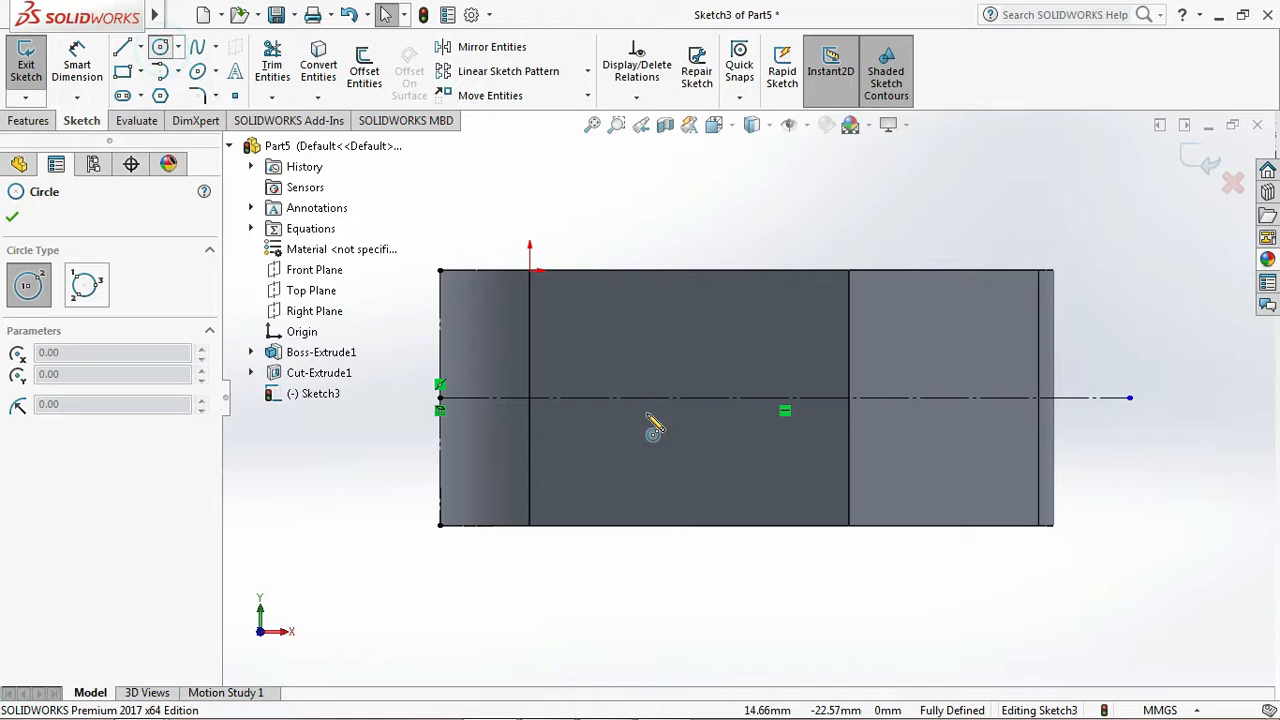
pyautogui.click(766, 404)
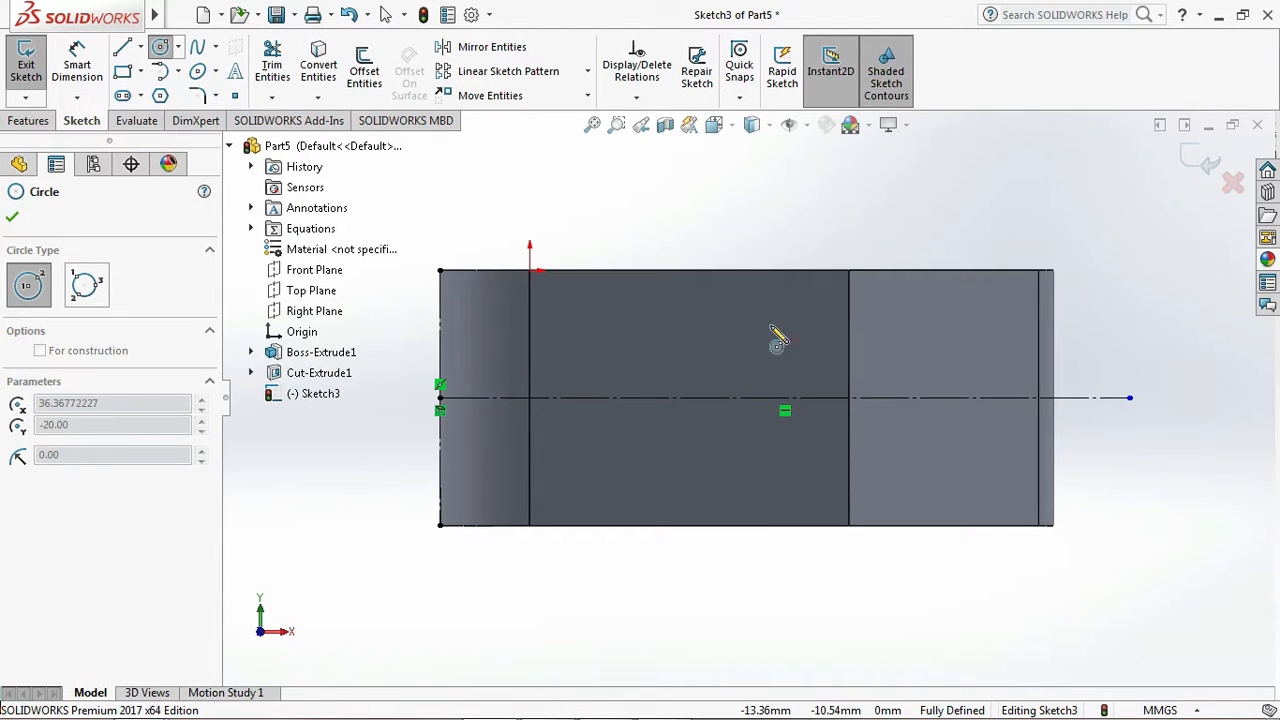
pyautogui.press('Escape')
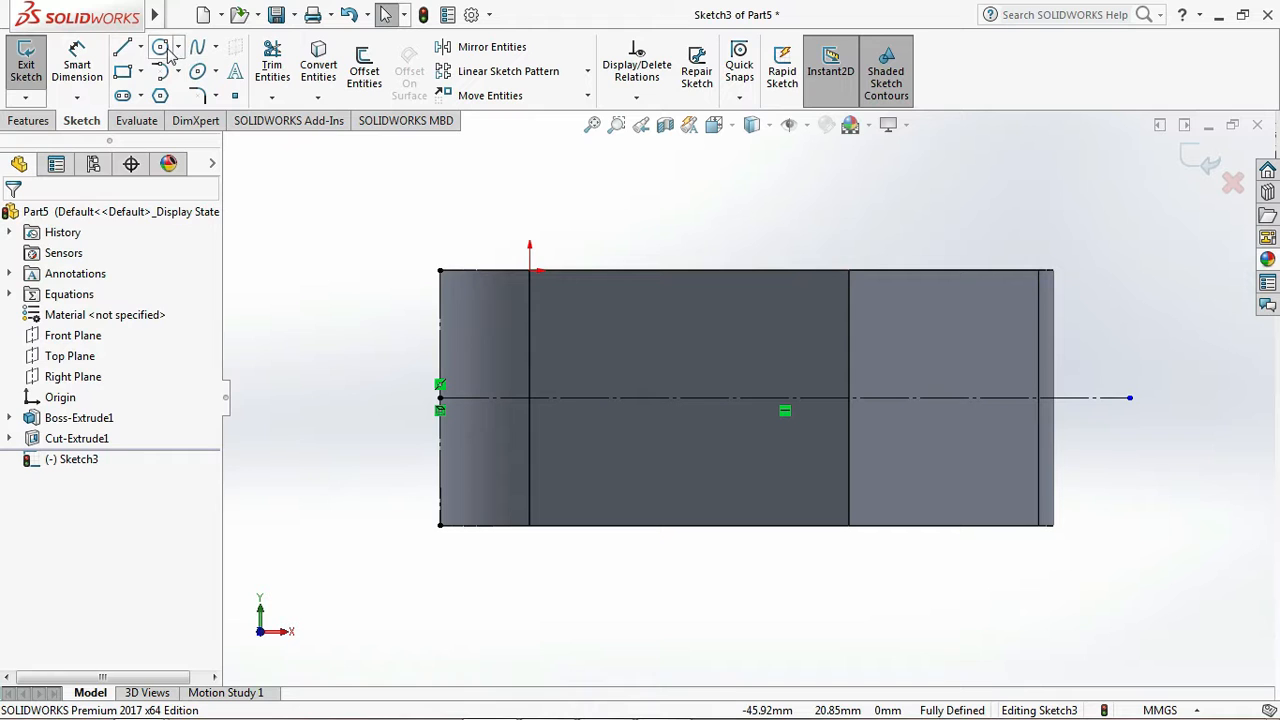
pyautogui.click(162, 49)
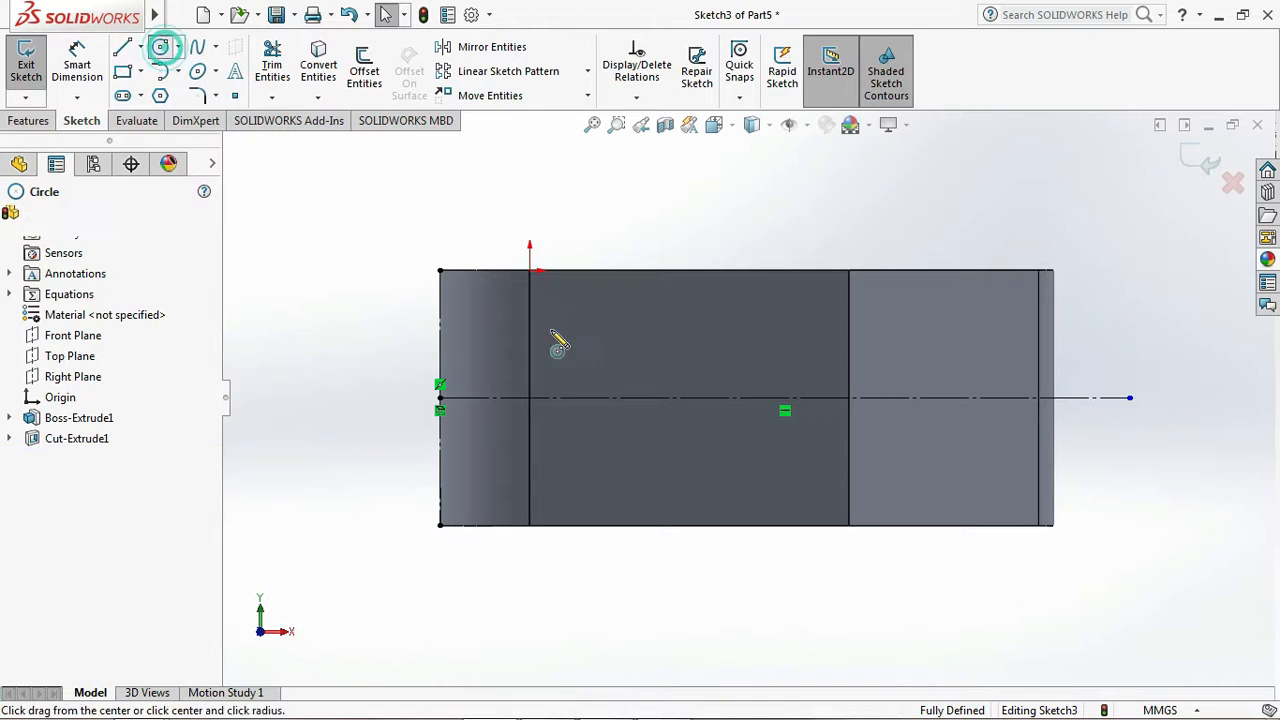
pyautogui.click(749, 398)
pyautogui.click(771, 337)
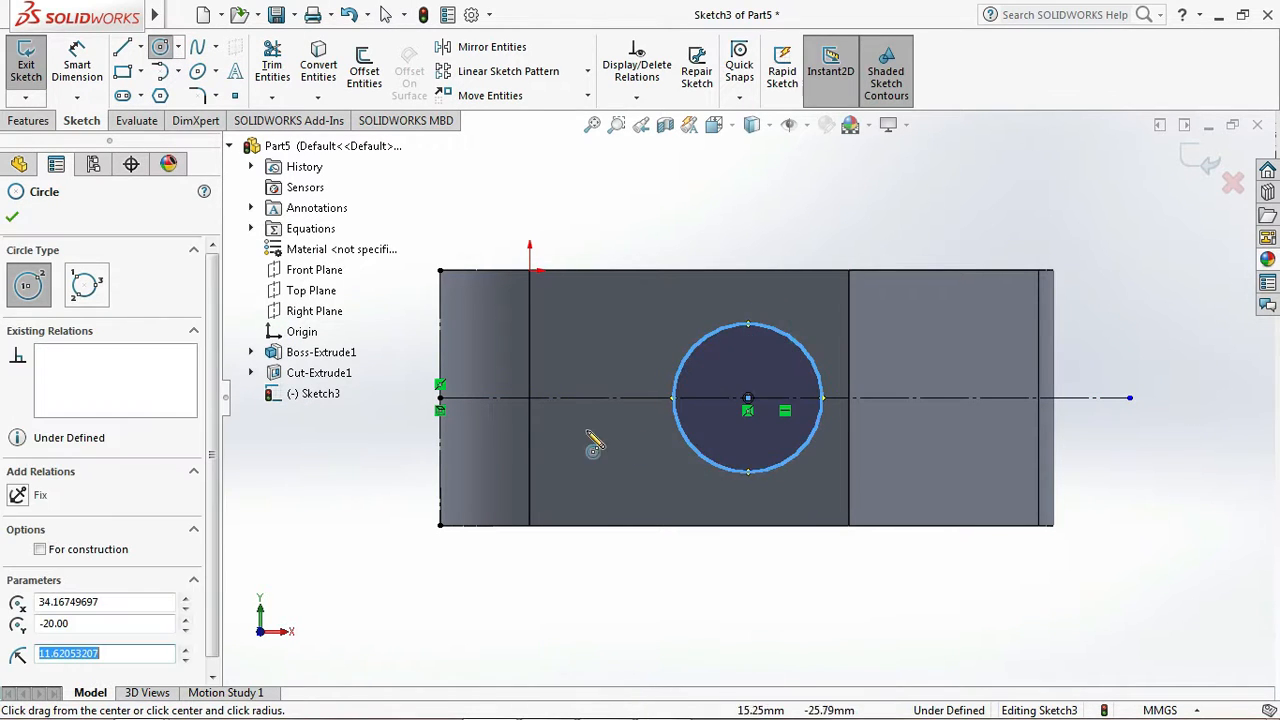
# - Sketch a second circle of about 11.1 mm radius centred where the centerline meets the converted left edge
pyautogui.click(441, 399)
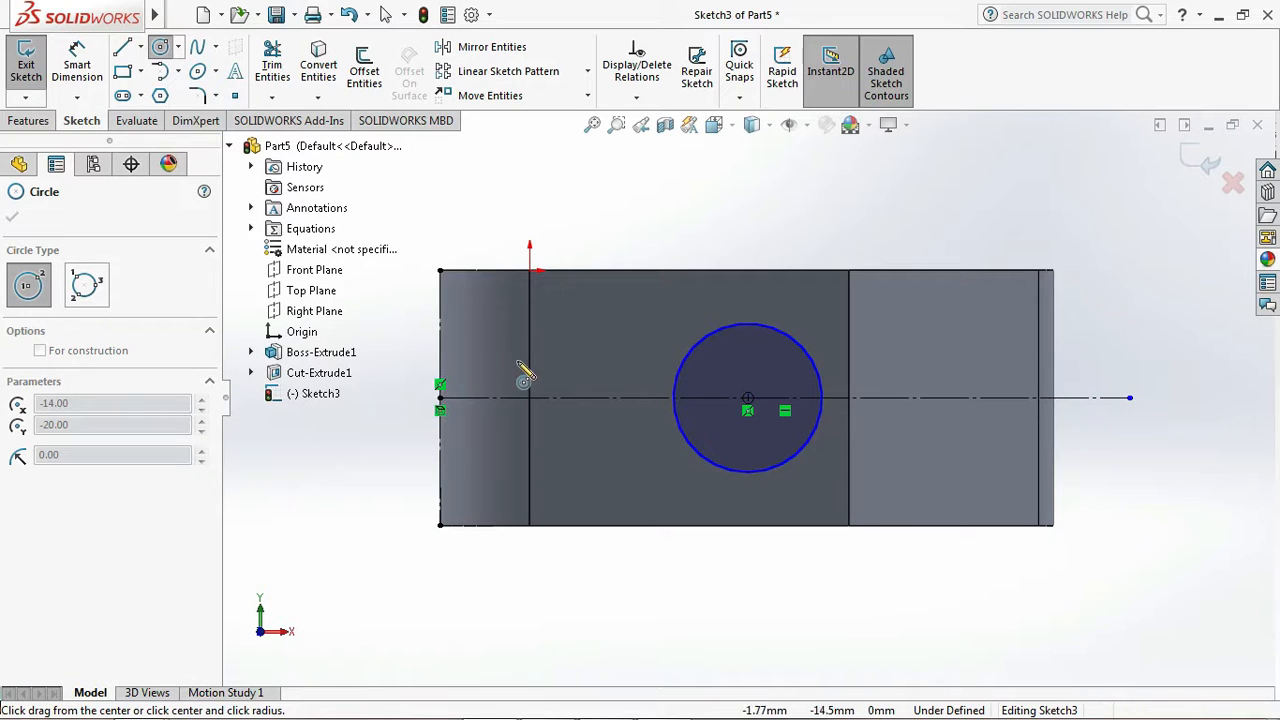
pyautogui.click(441, 399)
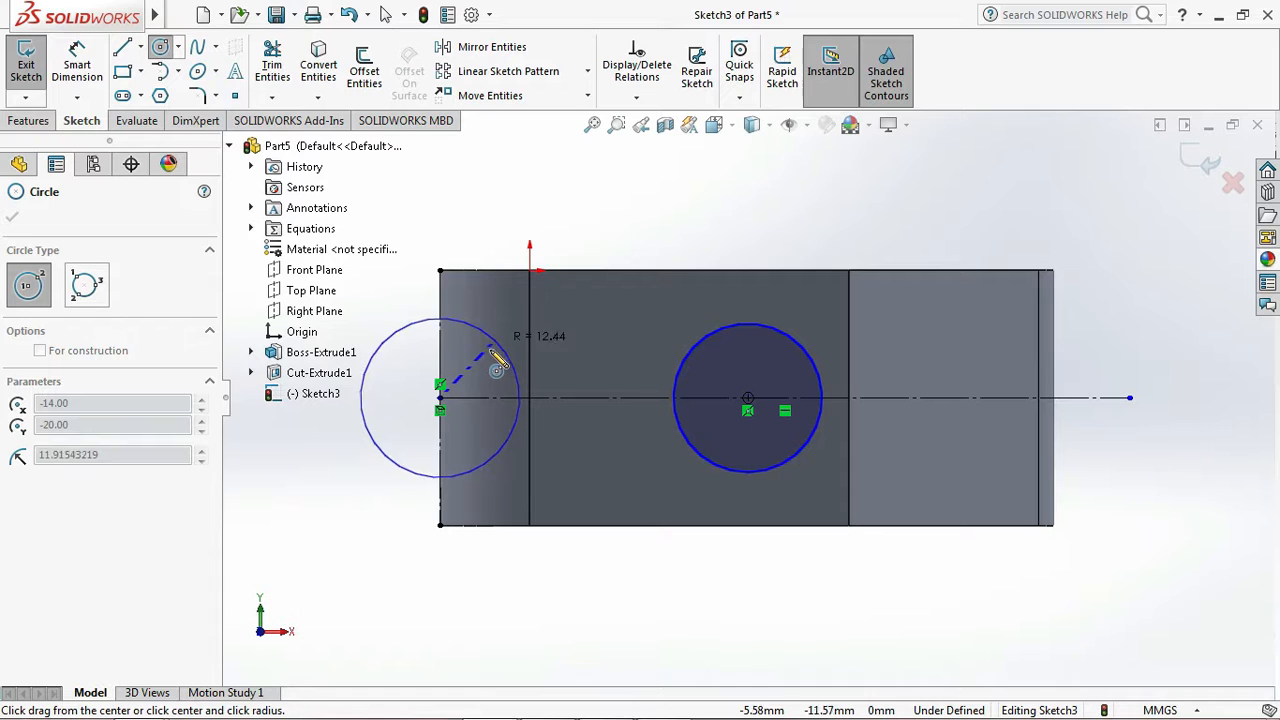
pyautogui.click(505, 372)
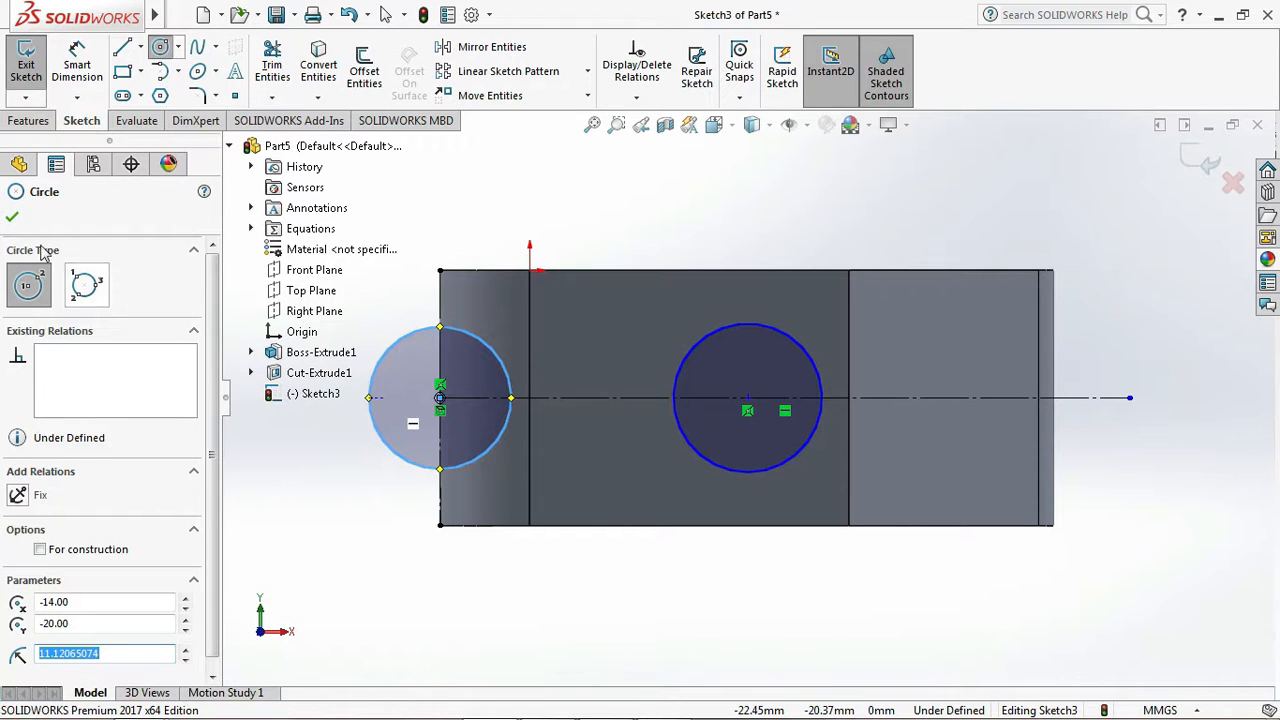
pyautogui.click(13, 219)
# - Dimension the horizontal distance from the converted edge's lower endpoint to the right circle's centre as 64 mm
pyautogui.click(77, 65)
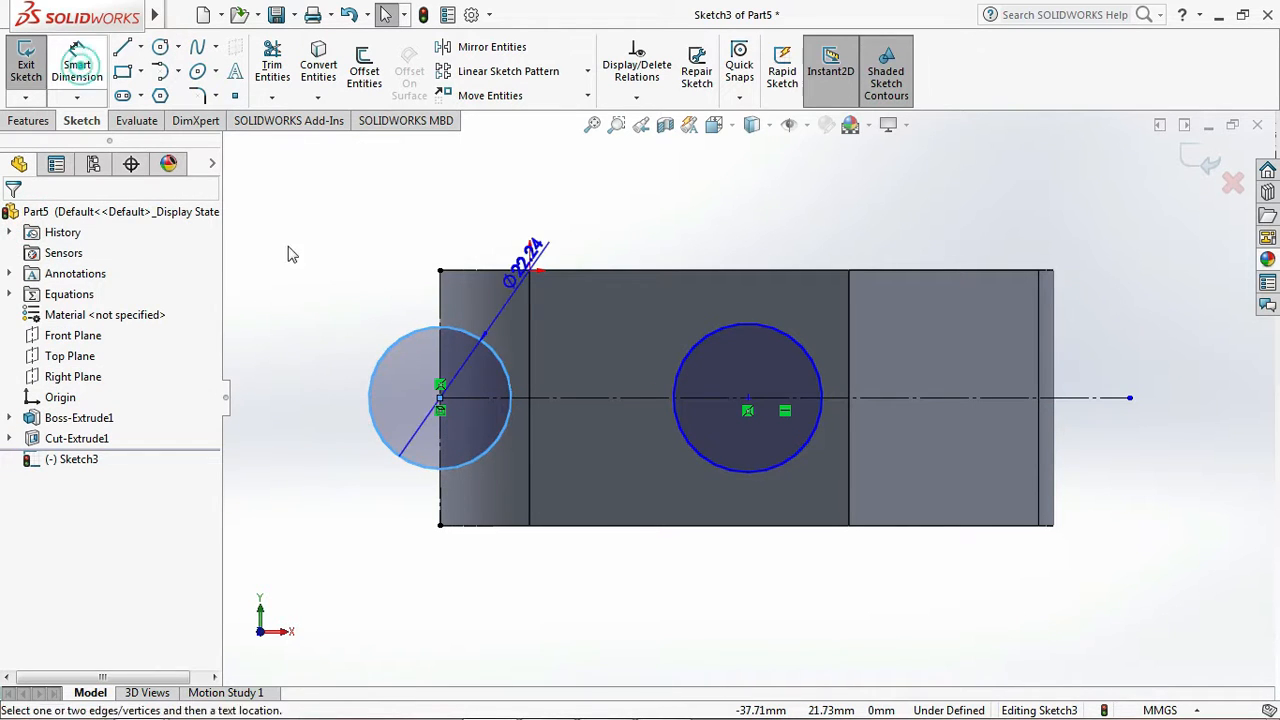
pyautogui.press('Escape')
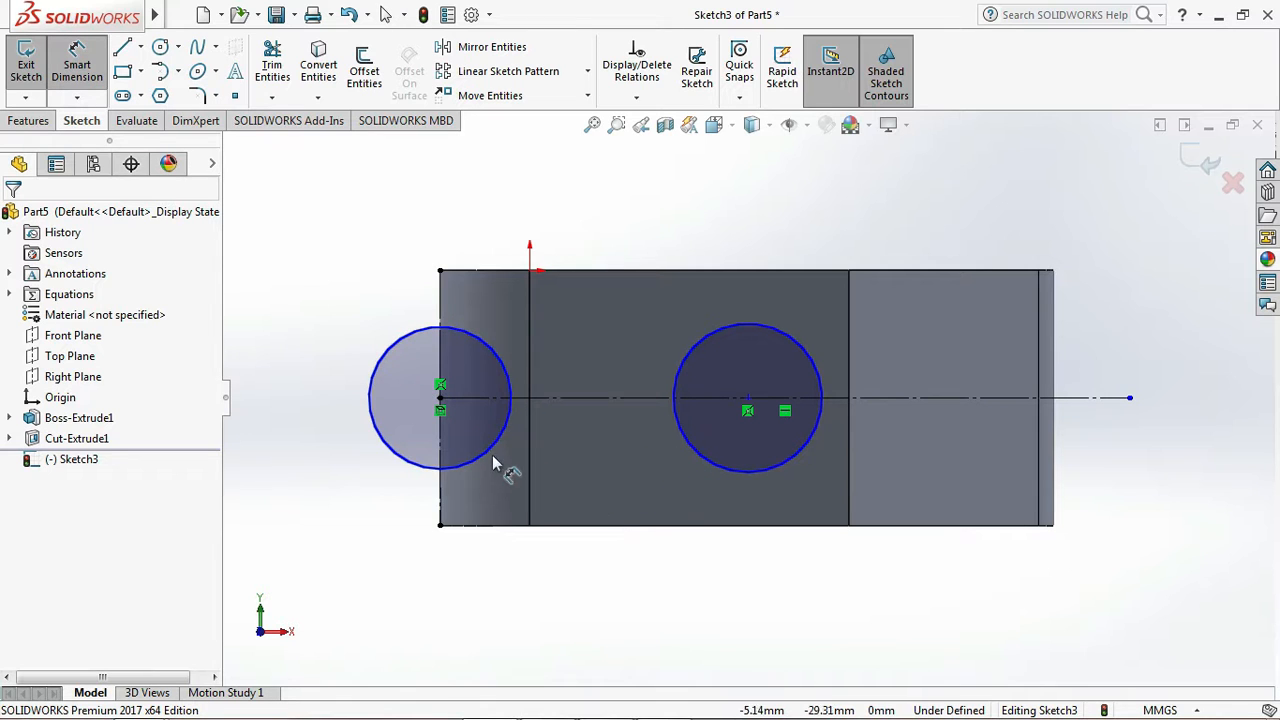
pyautogui.click(748, 400)
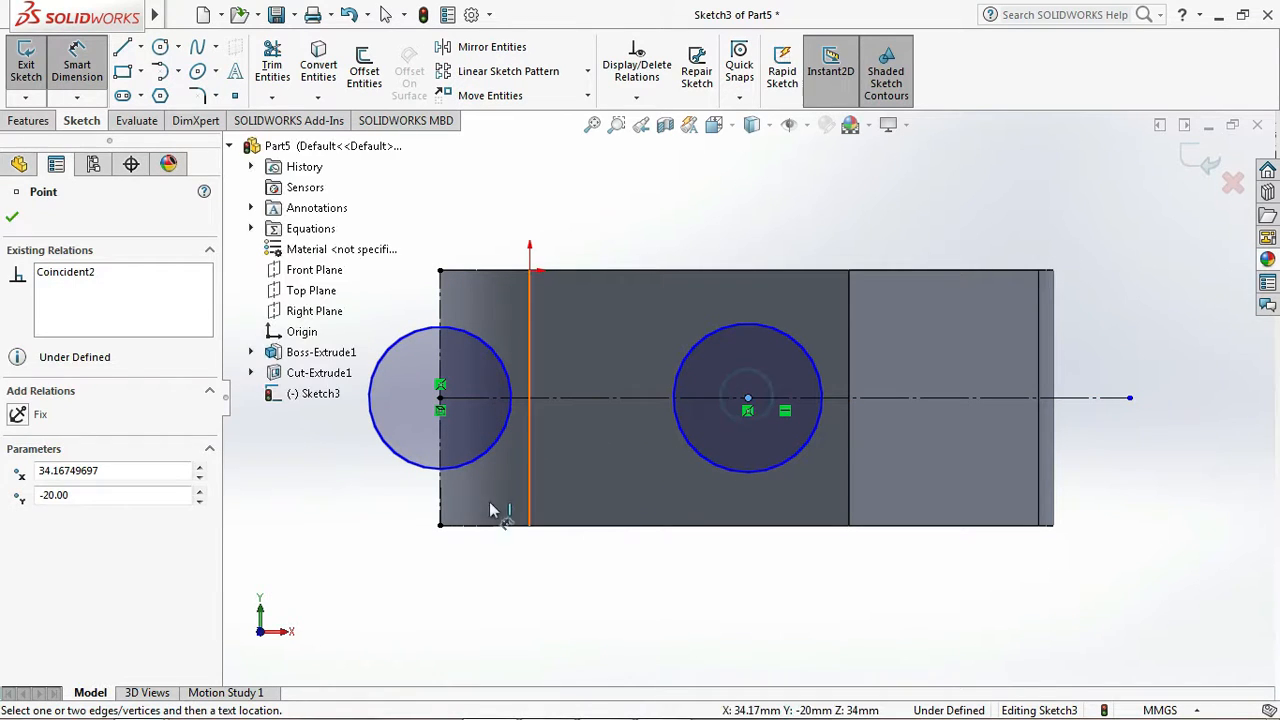
pyautogui.click(441, 527)
pyautogui.click(677, 610)
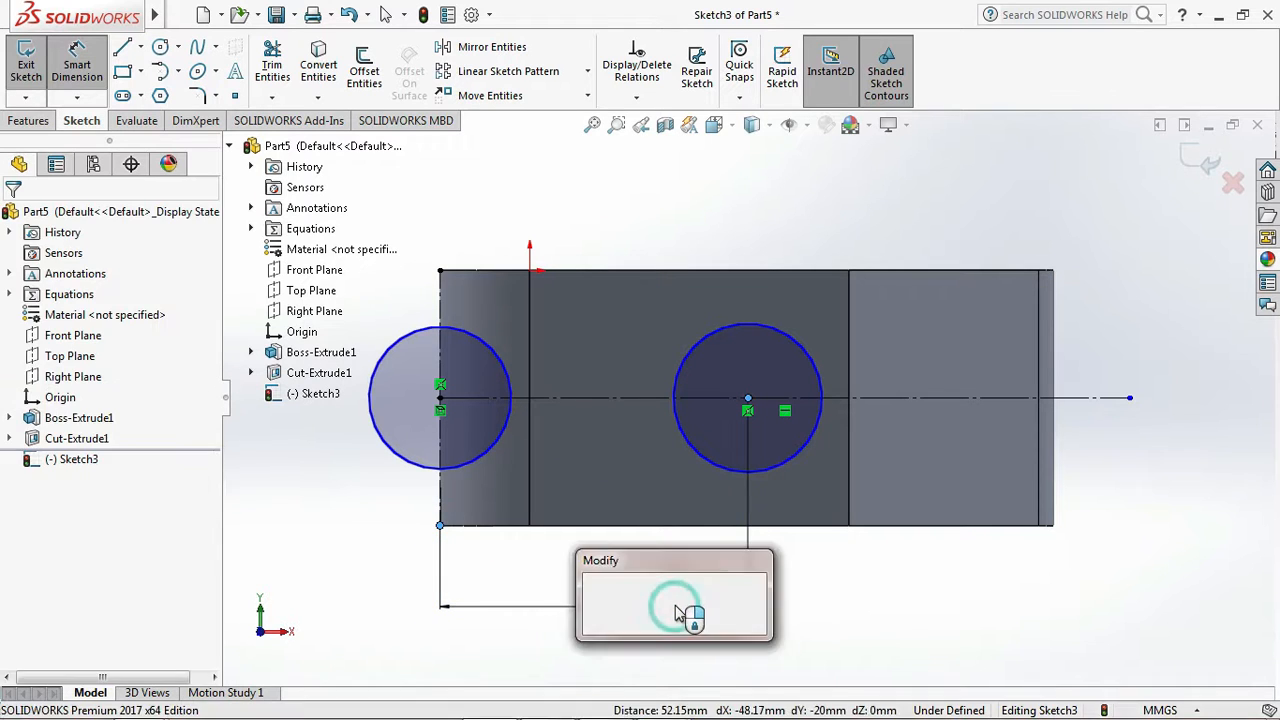
pyautogui.write('64')
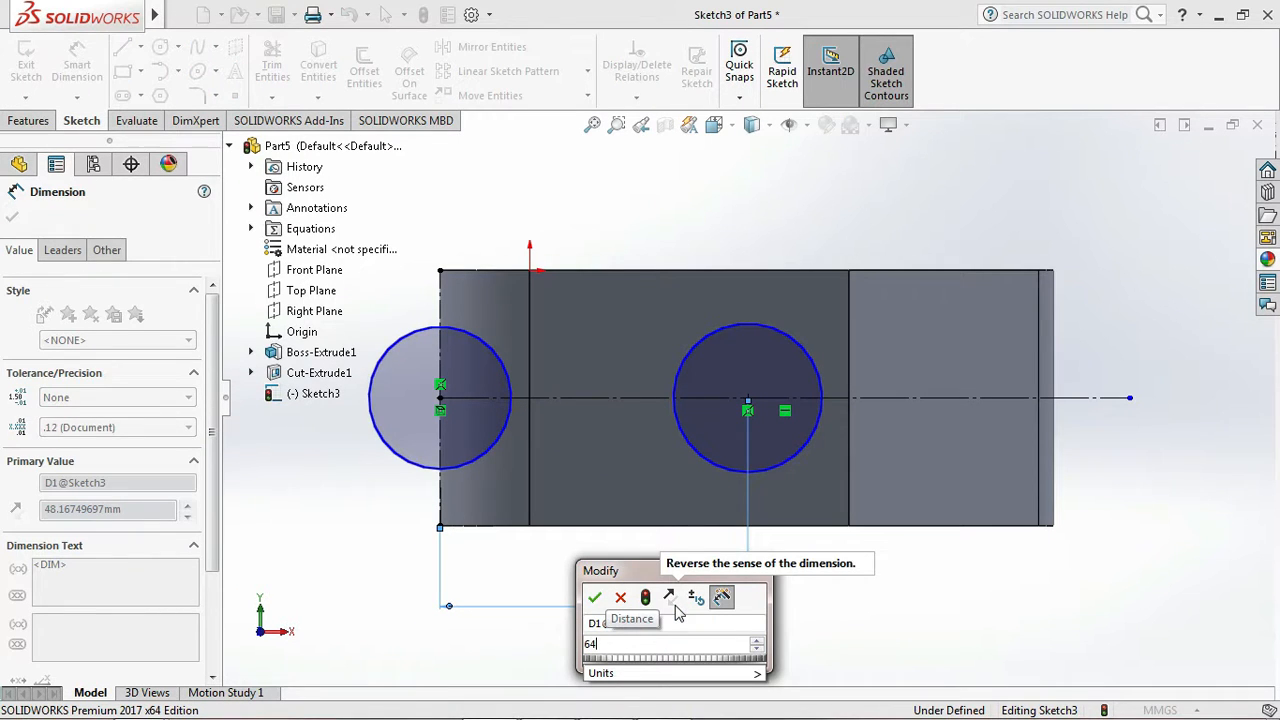
pyautogui.click(593, 598)
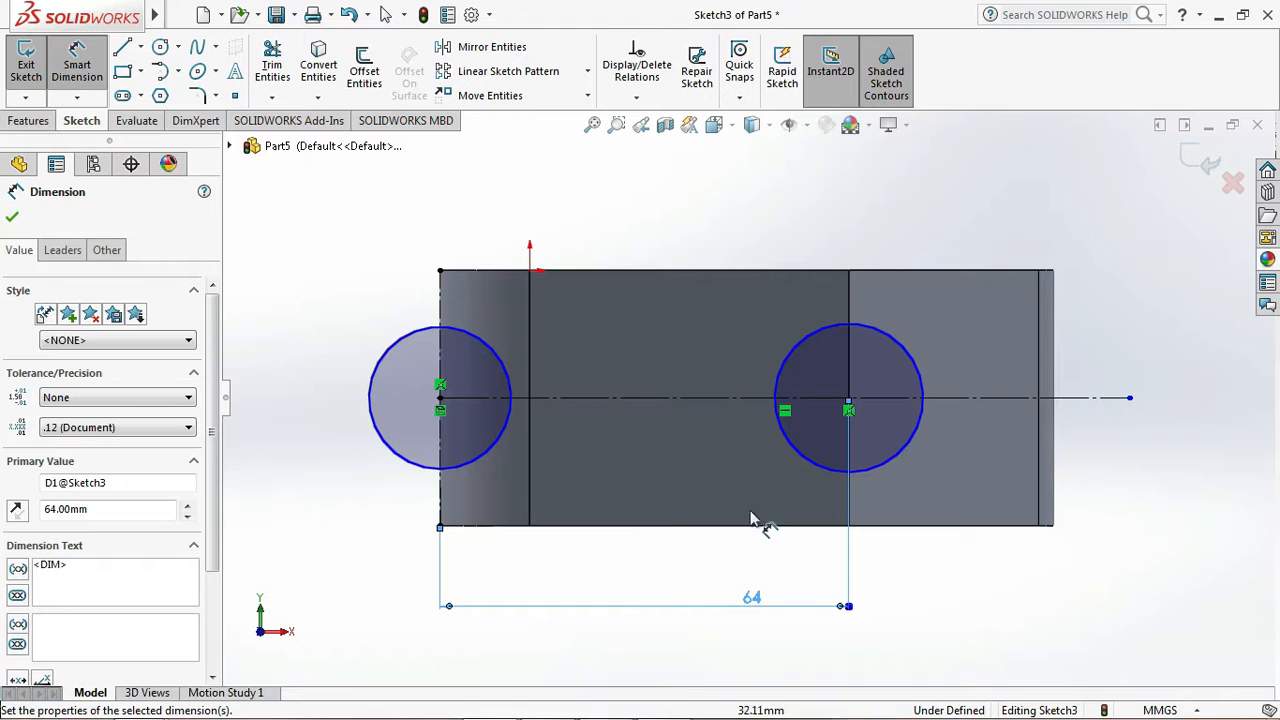
# - Dimension the right circle's diameter and link it to the global variable C (30 mm)
pyautogui.click(786, 436)
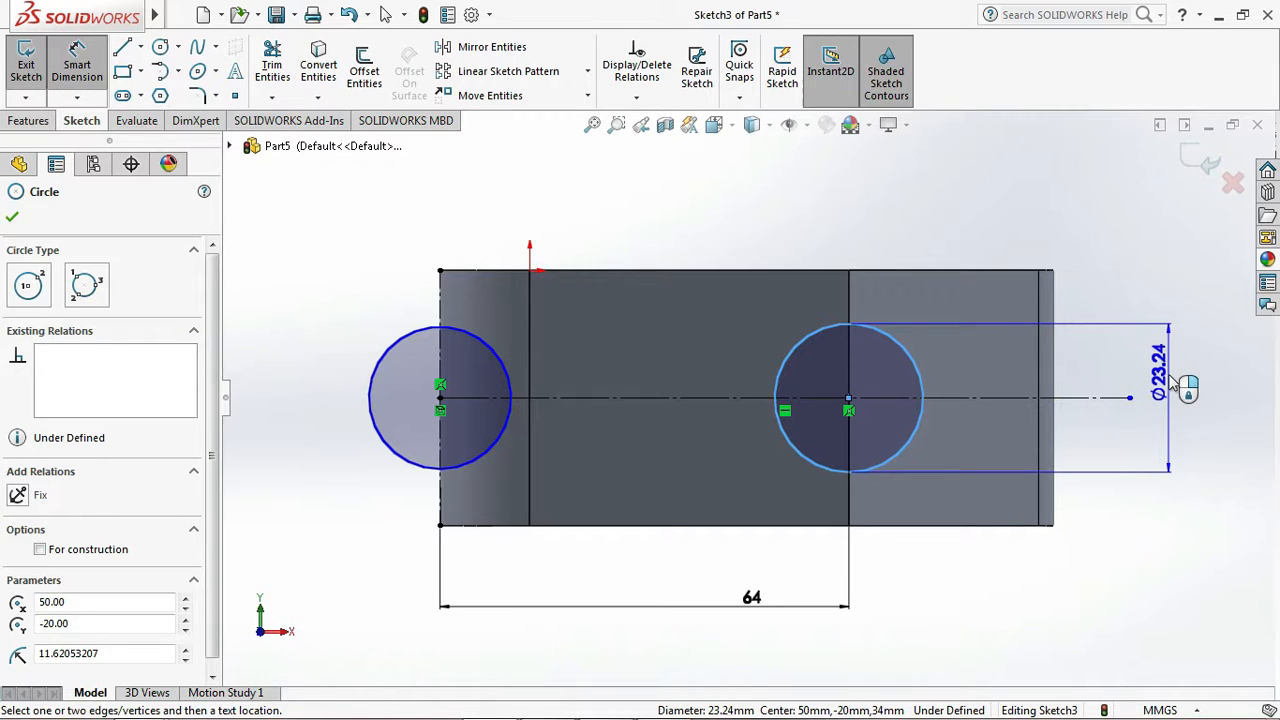
pyautogui.click(1168, 381)
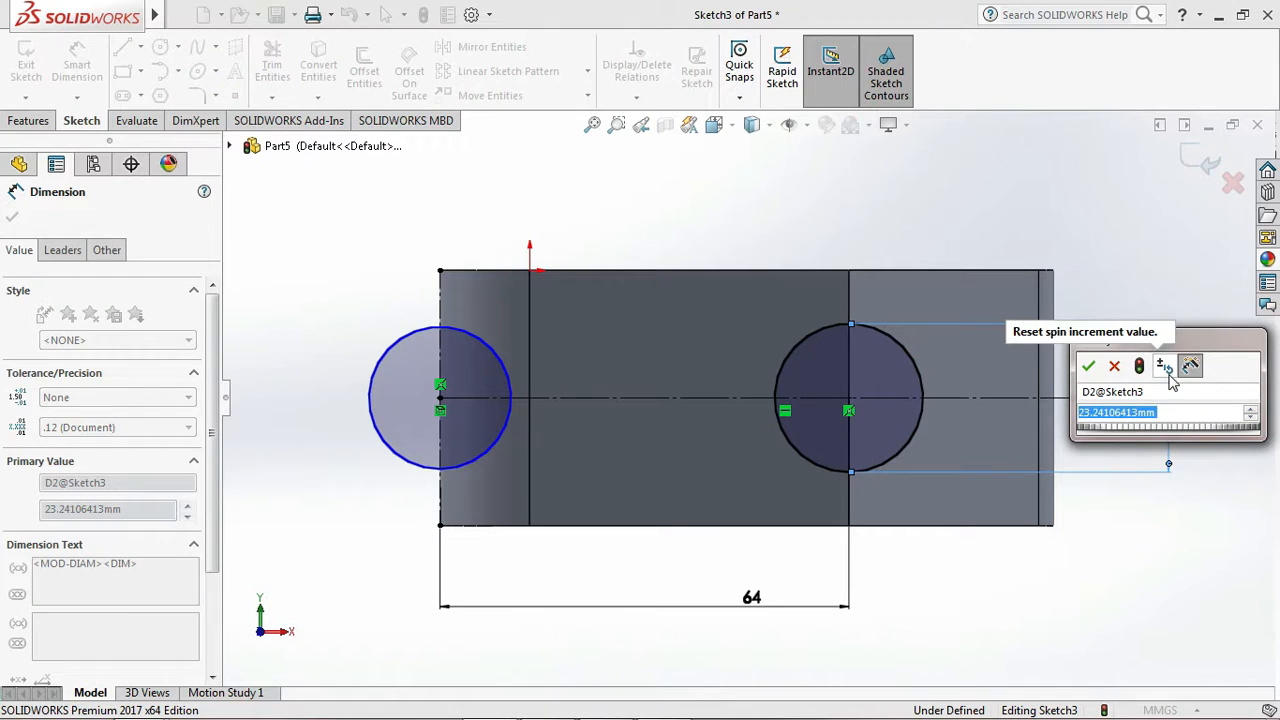
pyautogui.write('c')
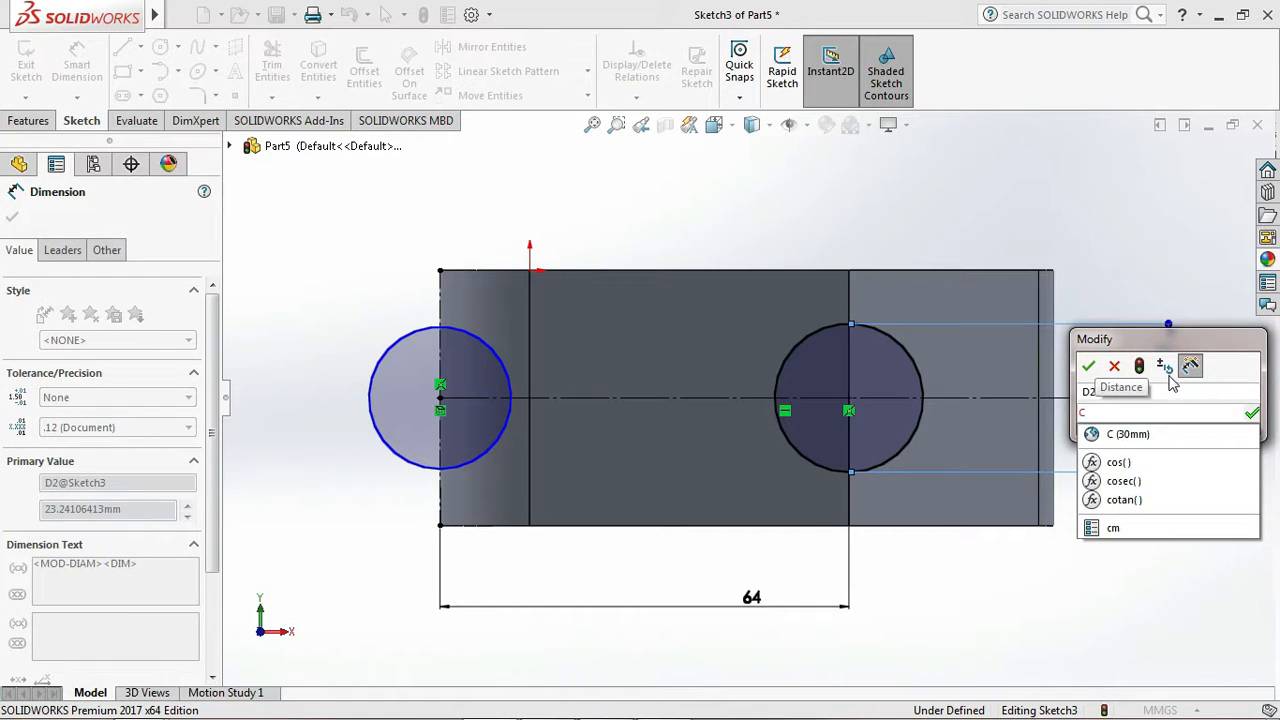
pyautogui.click(1122, 434)
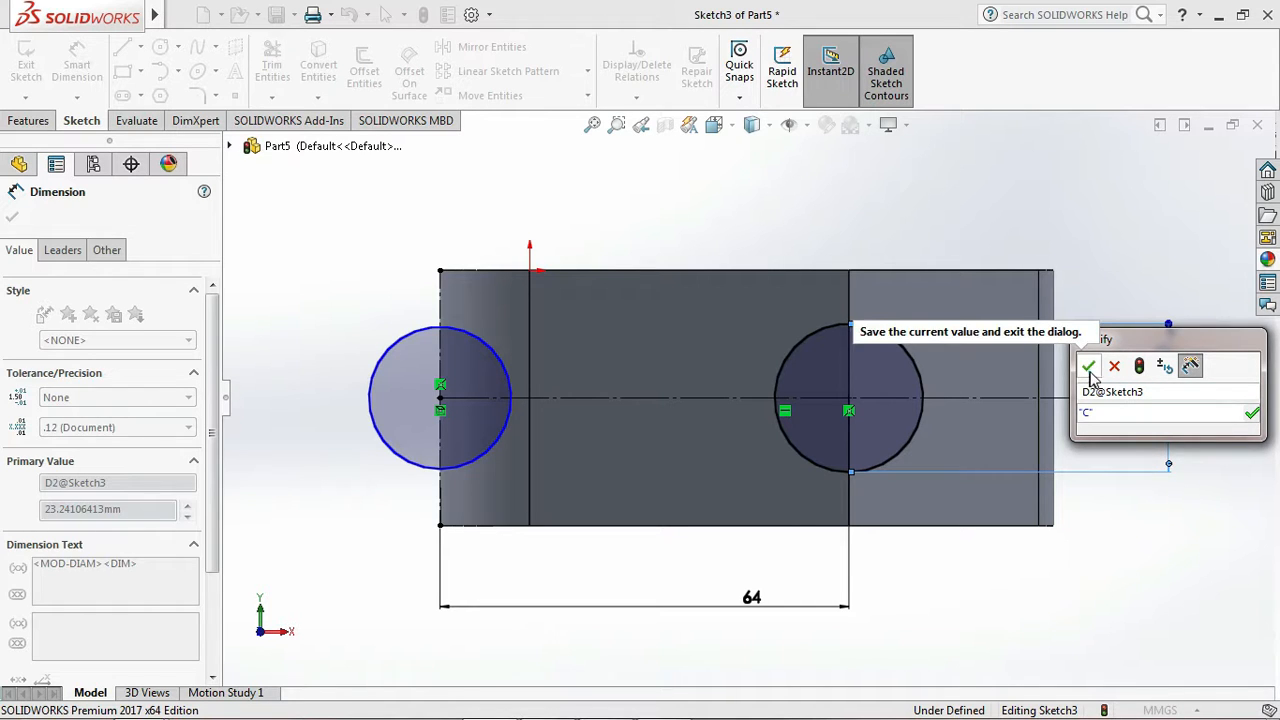
pyautogui.click(1089, 367)
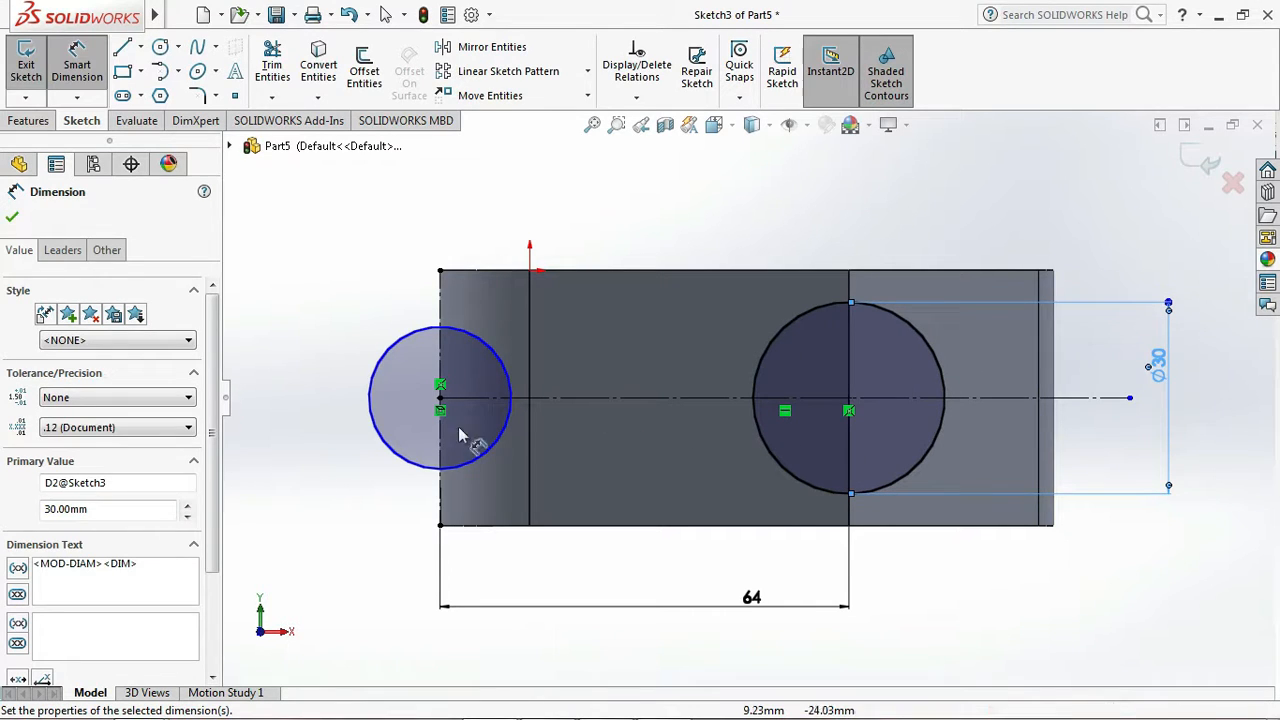
pyautogui.click(12, 219)
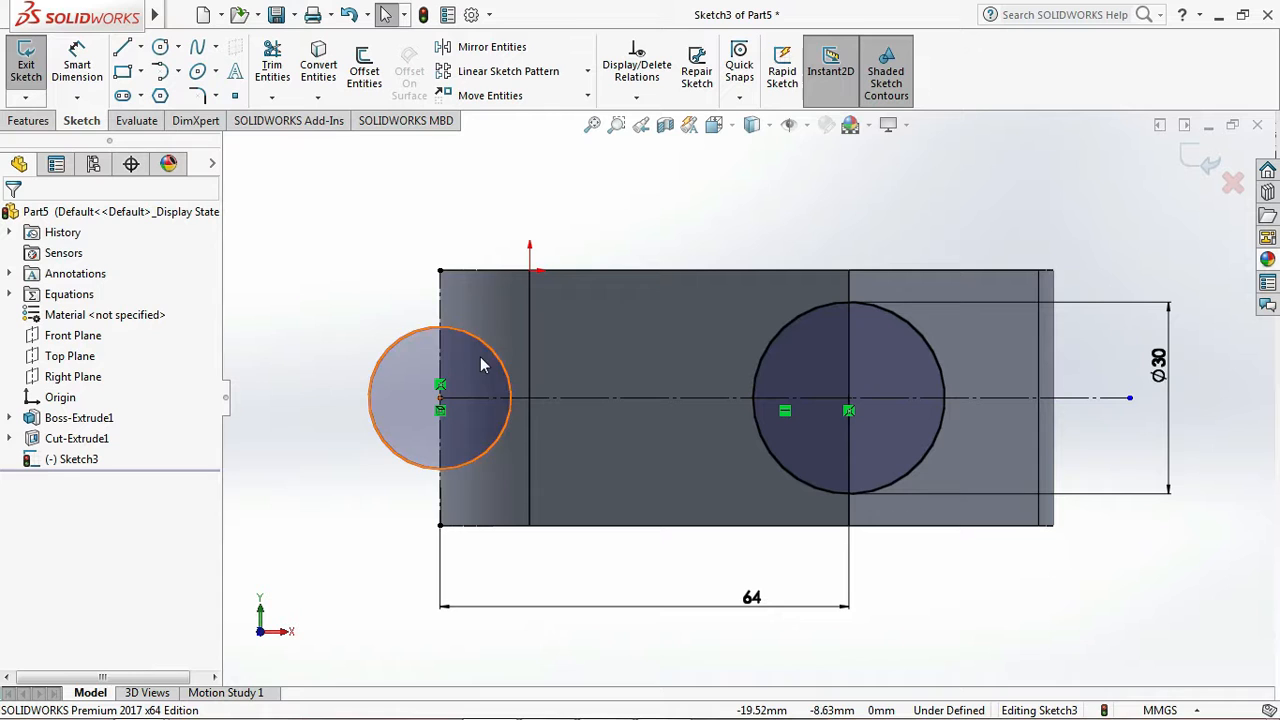
pyautogui.click(430, 362)
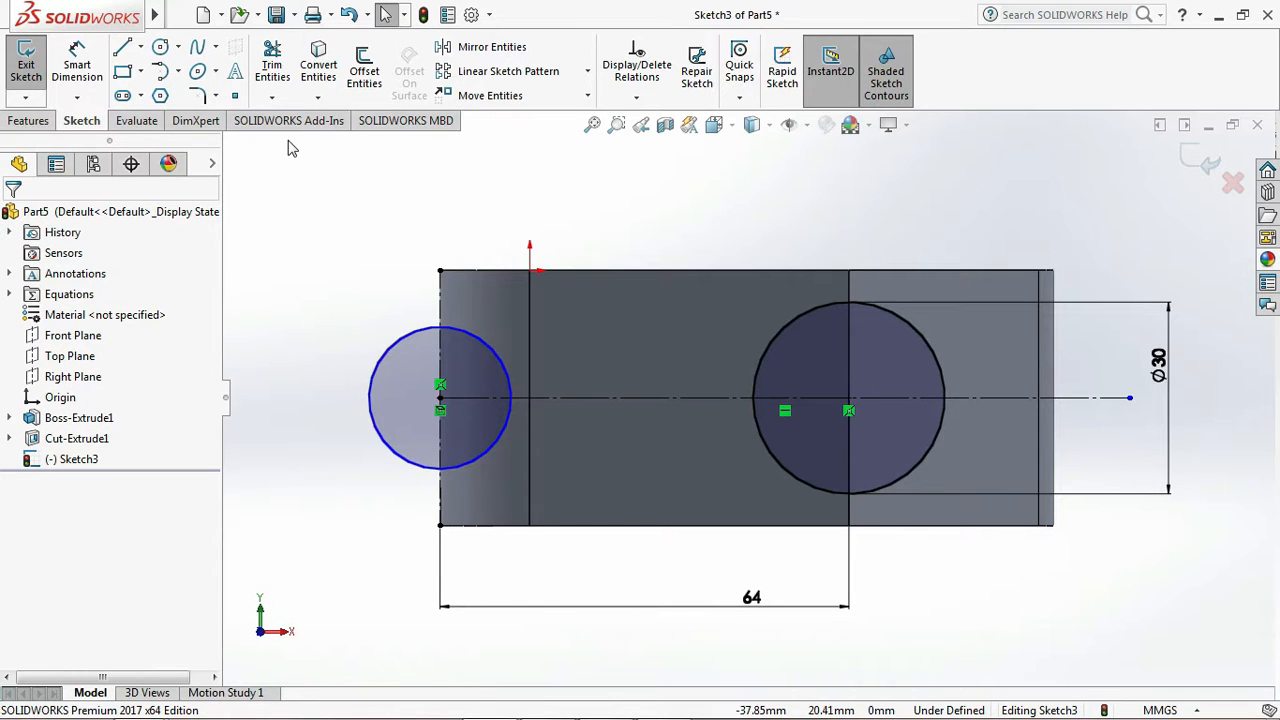
# - Trim away the outer half of the left circle beyond the converted edge, using Trim to closest
pyautogui.click(275, 68)
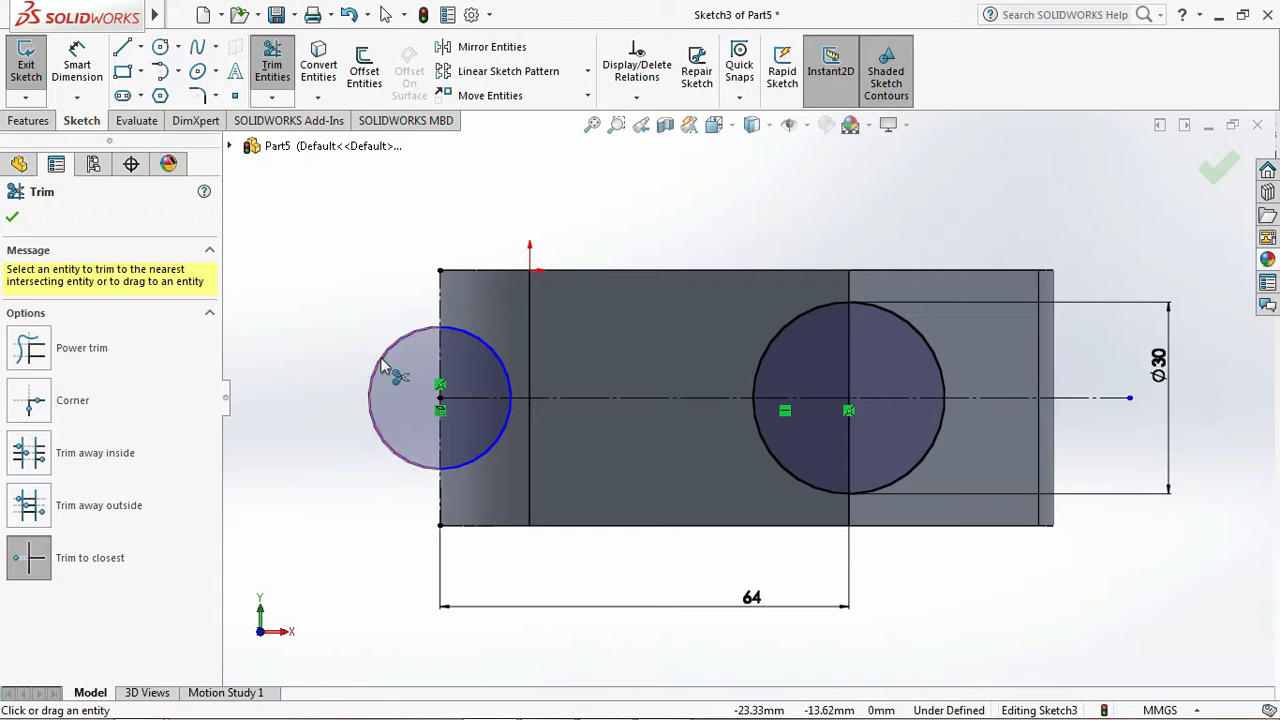
pyautogui.moveTo(371, 357); pyautogui.dragTo(371, 446)
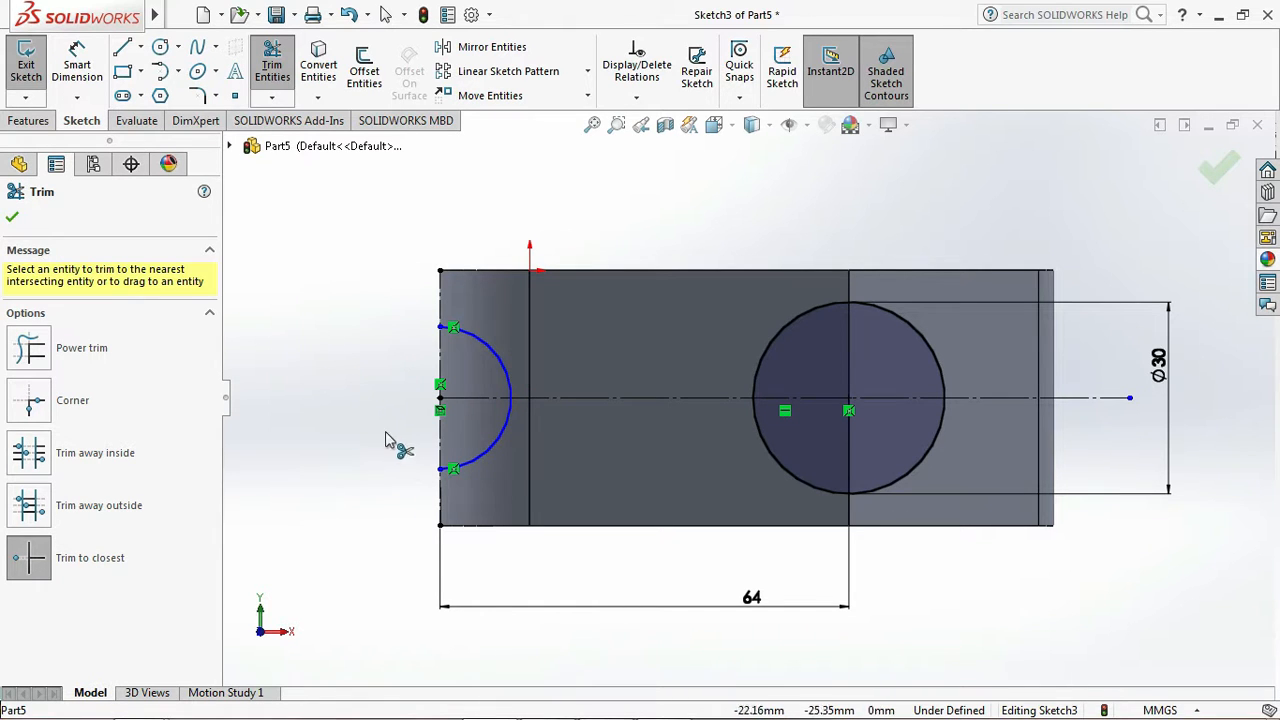
pyautogui.press('Escape')
# - Dimension the remaining left arc's radius and set it to the global variable B (10 mm)
pyautogui.click(74, 66)
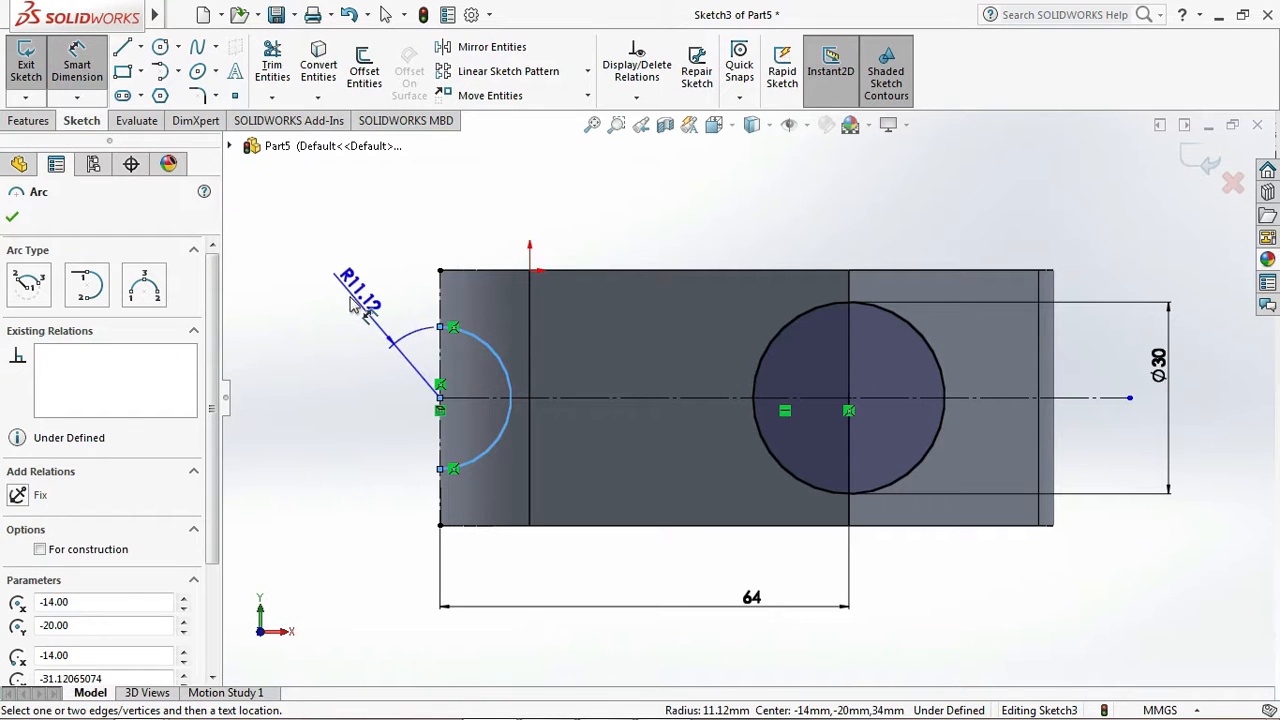
pyautogui.click(328, 321)
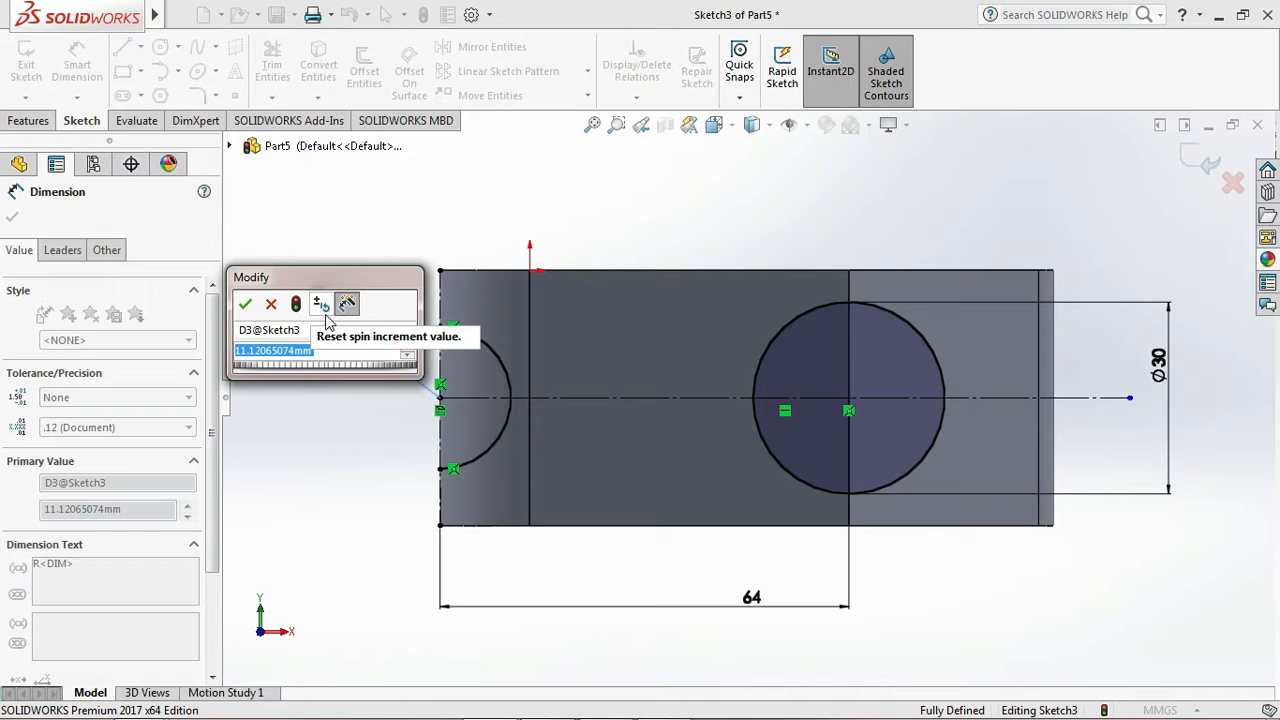
pyautogui.write('B')
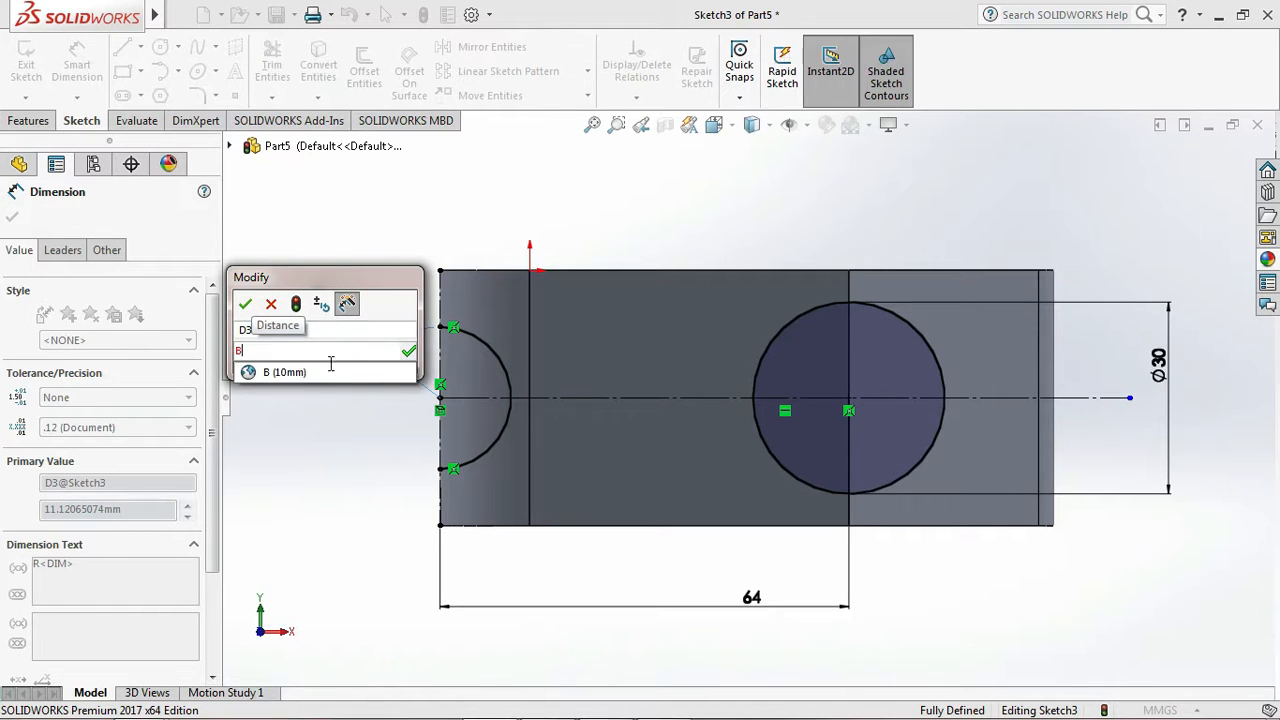
pyautogui.click(290, 372)
pyautogui.click(247, 305)
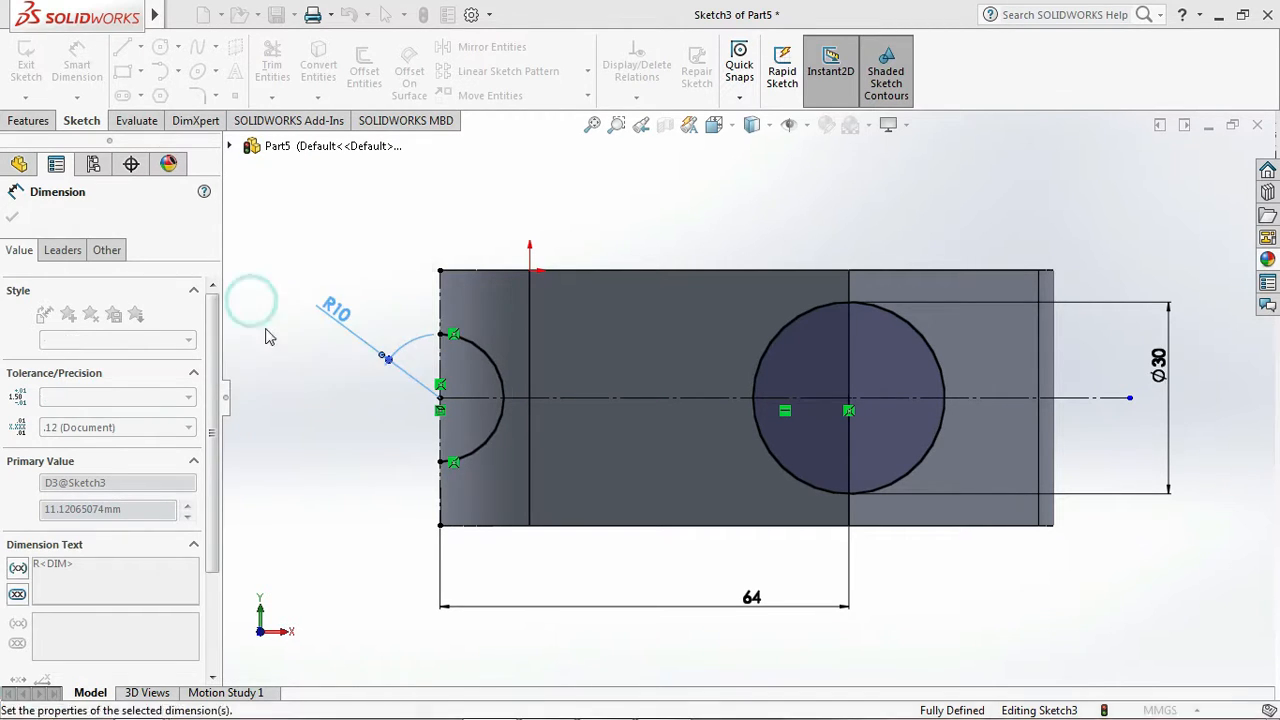
pyautogui.click(335, 435)
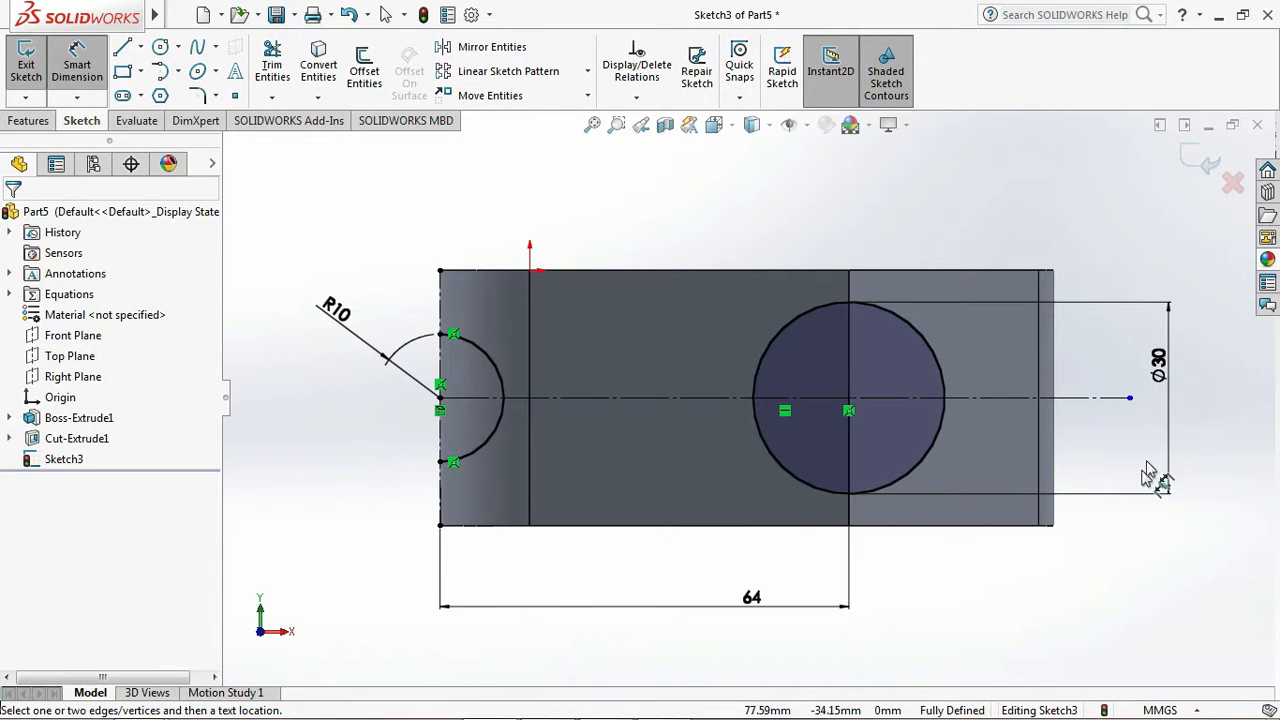
pyautogui.press('Escape')
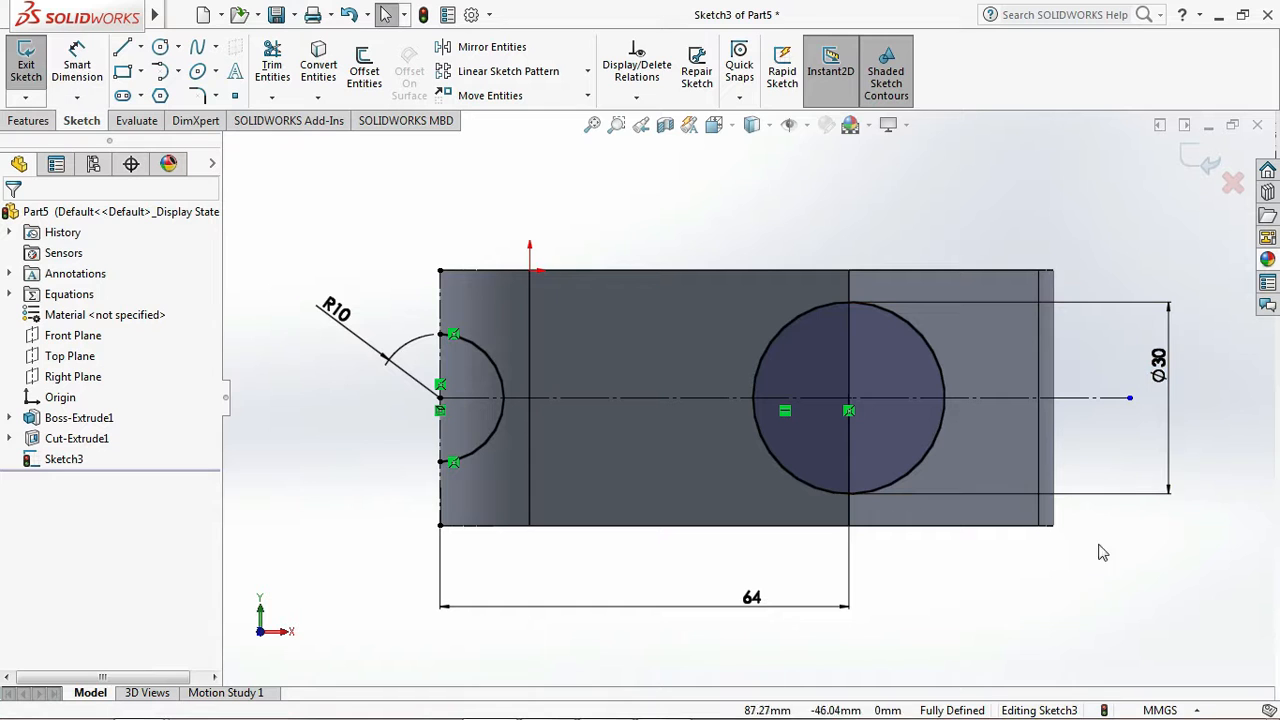
# - Link the right circle's diameter dimension to the shared value $VAR: C
pyautogui.click(1160, 370)
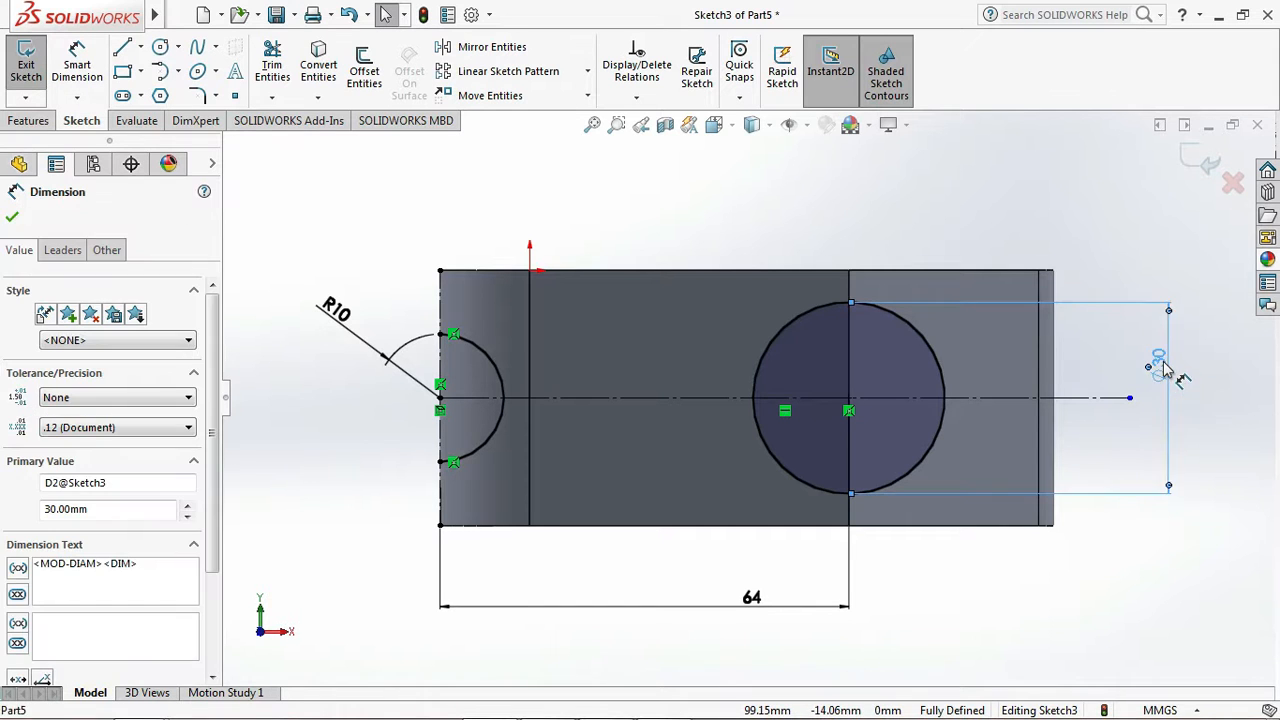
pyautogui.rightClick(1160, 370)
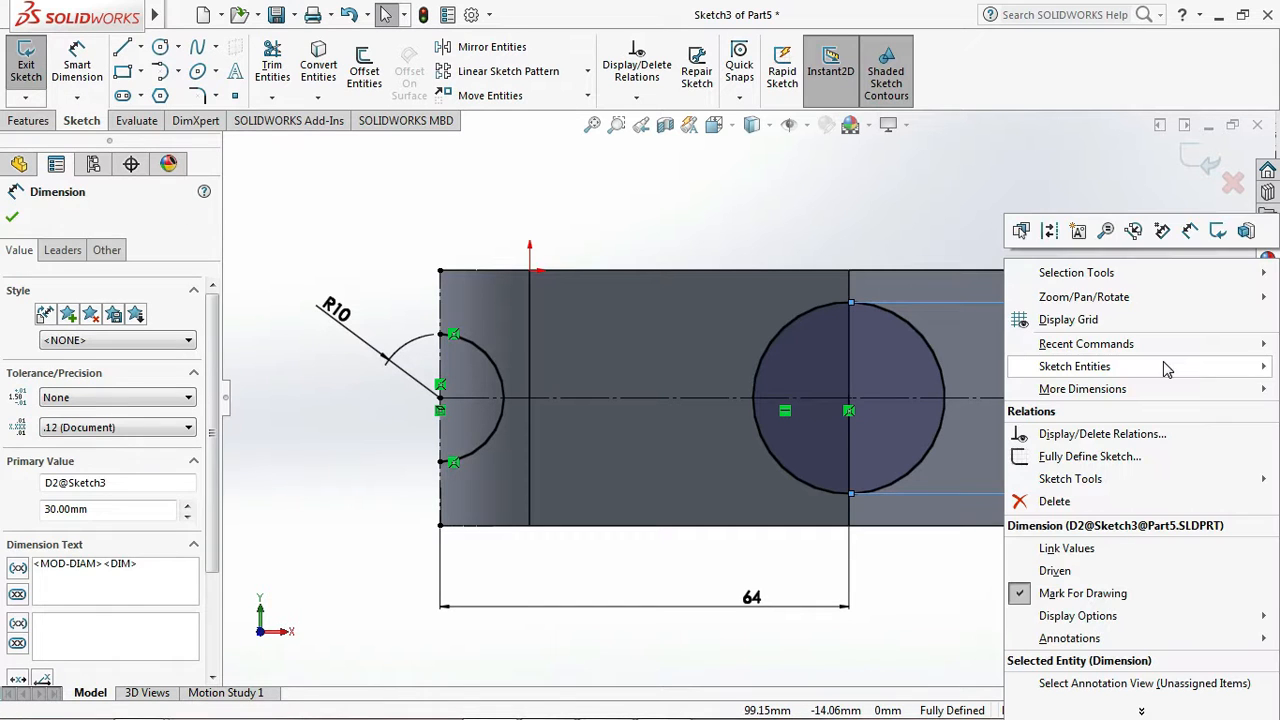
pyautogui.click(1080, 559)
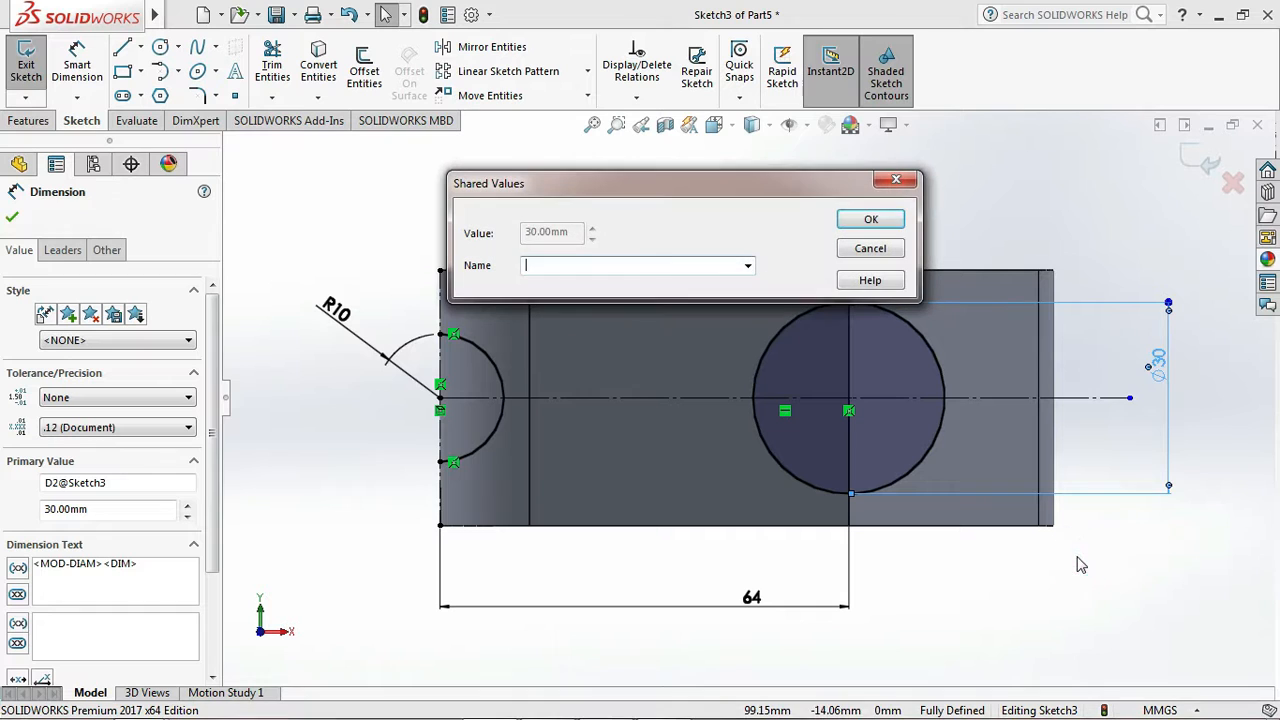
pyautogui.click(748, 266)
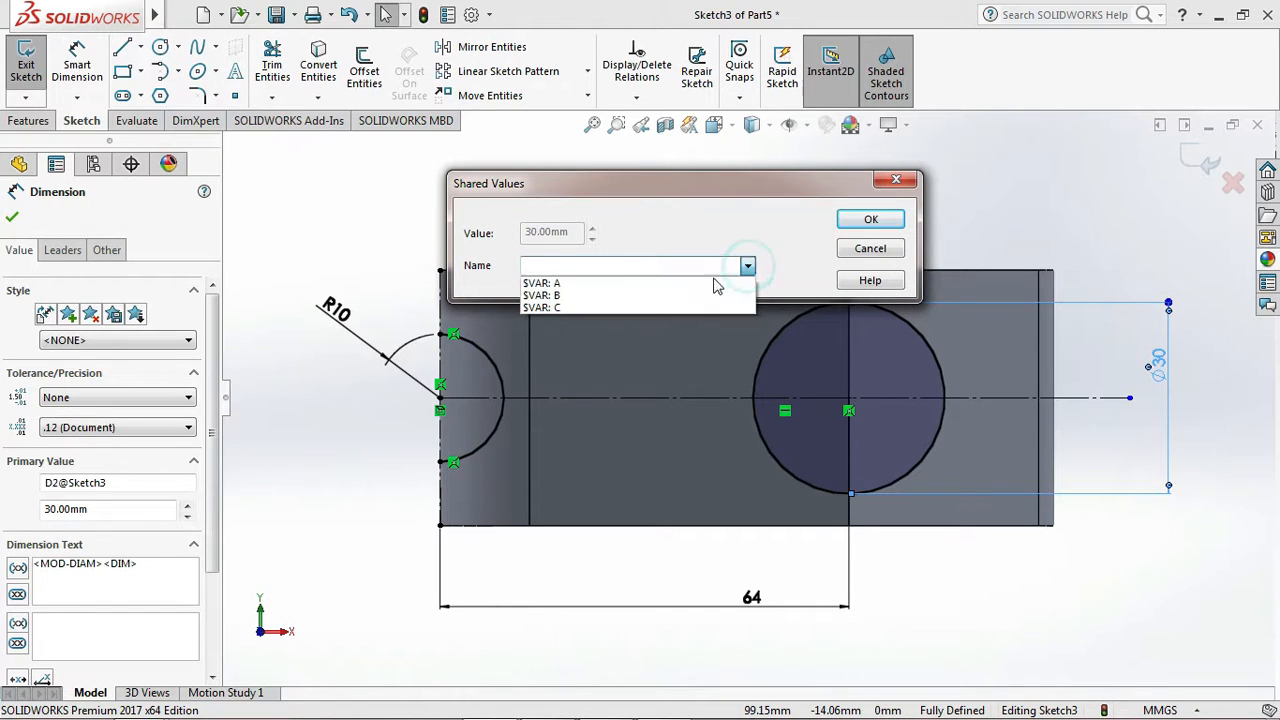
pyautogui.click(602, 303)
pyautogui.click(862, 220)
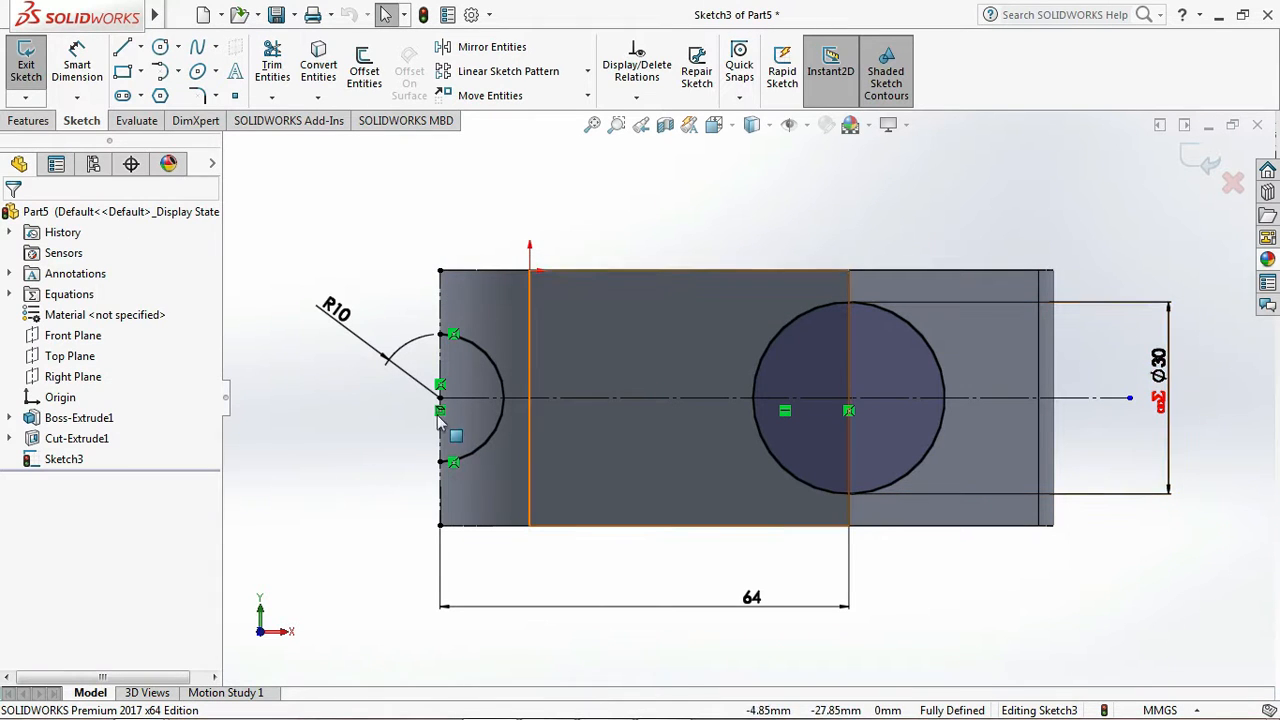
# - Link the left arc's radius dimension to the shared value $VAR: B and exit the sketch
pyautogui.rightClick(331, 303)
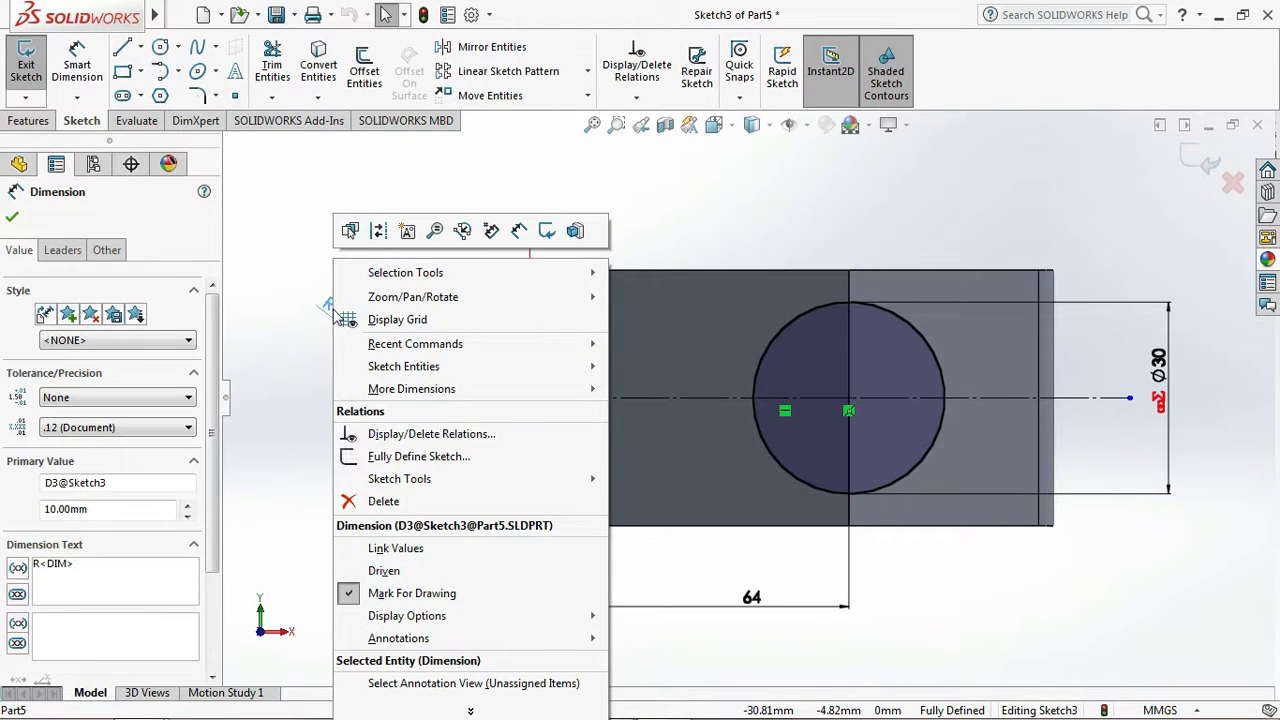
pyautogui.click(393, 548)
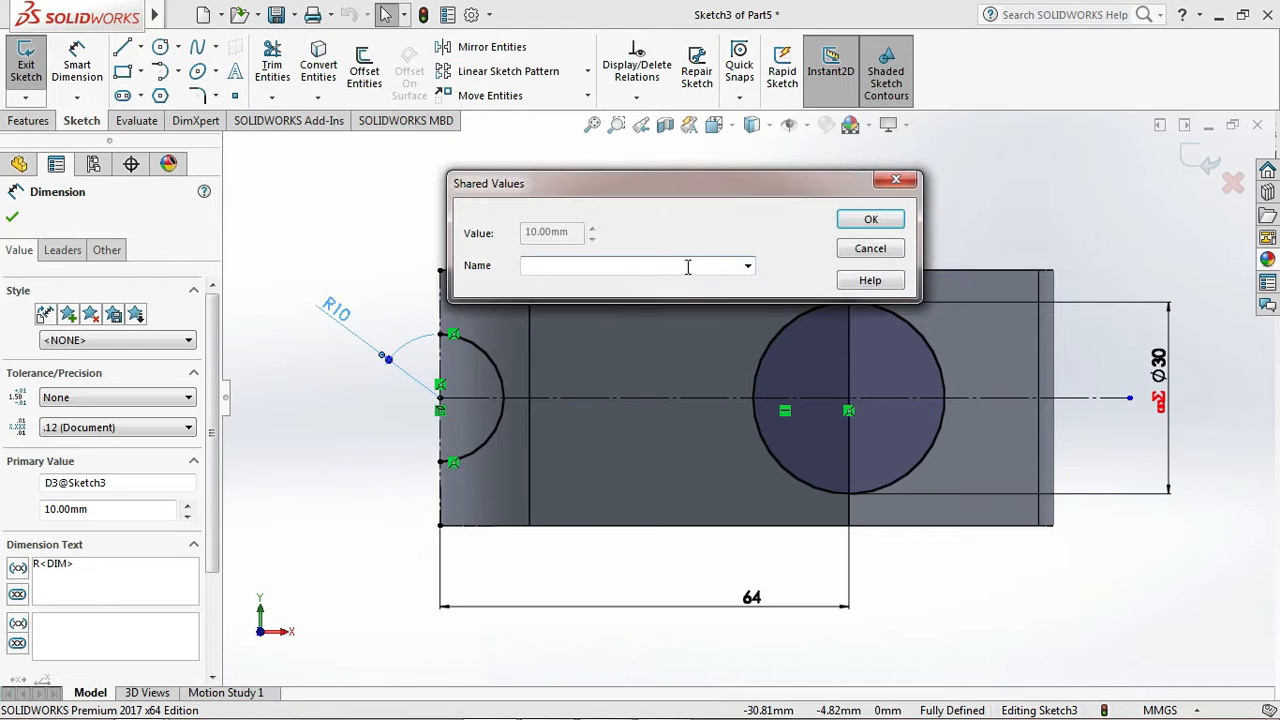
pyautogui.click(748, 266)
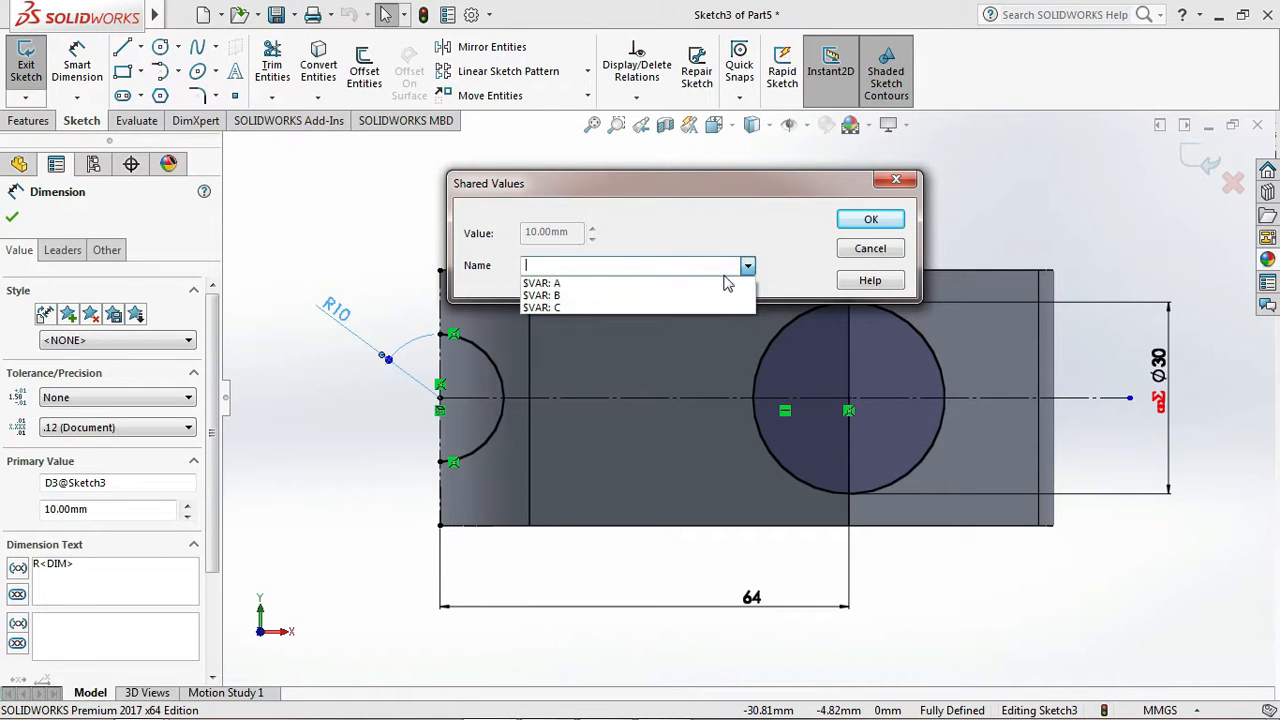
pyautogui.click(555, 296)
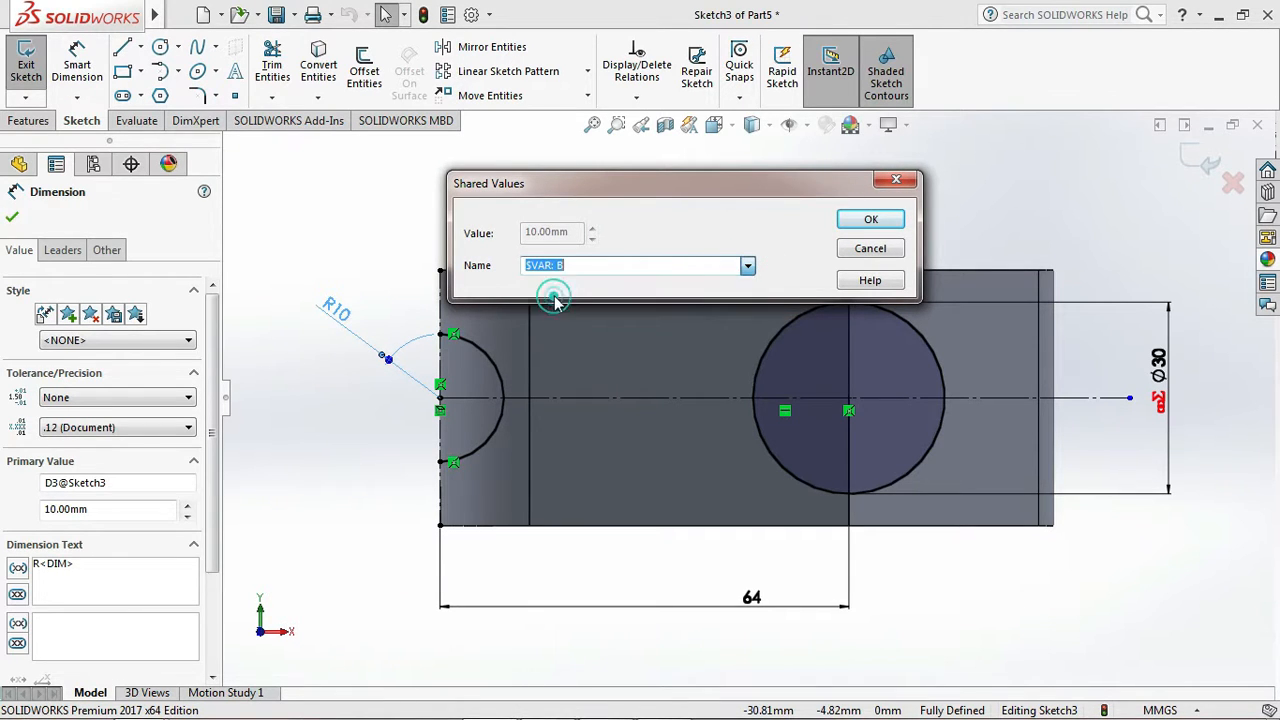
pyautogui.click(878, 219)
pyautogui.click(575, 222)
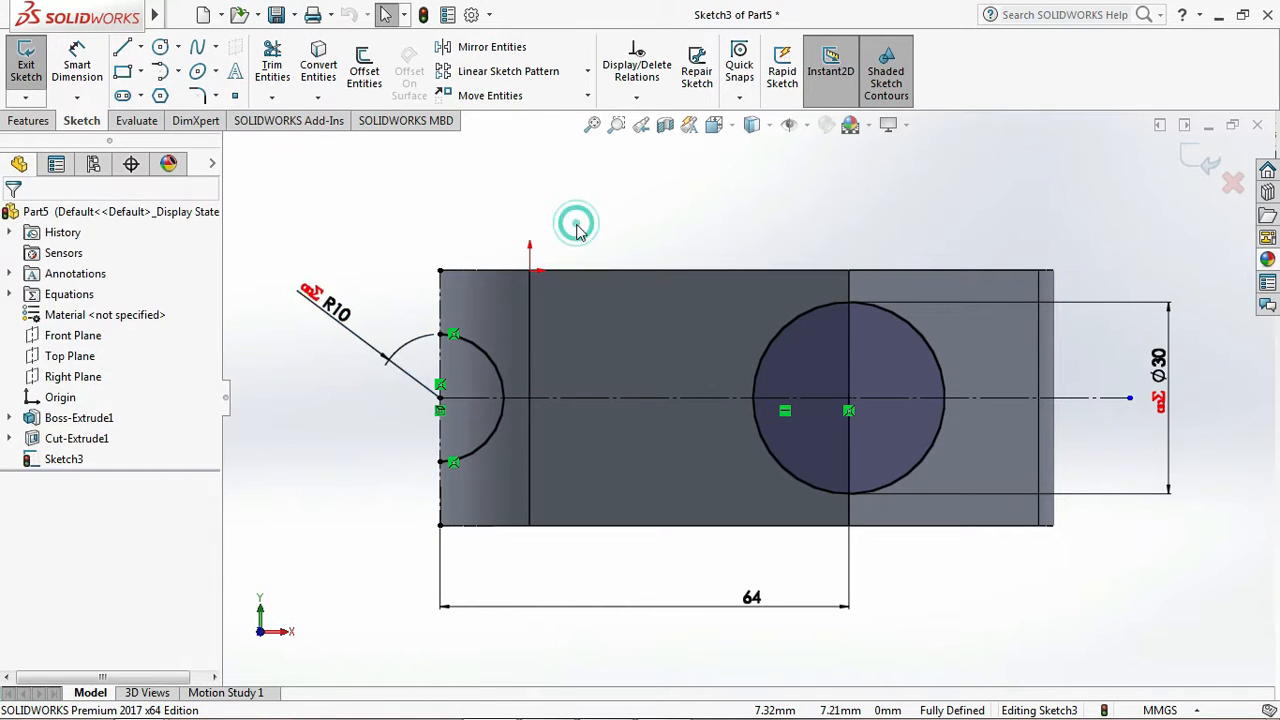
pyautogui.click(1188, 166)
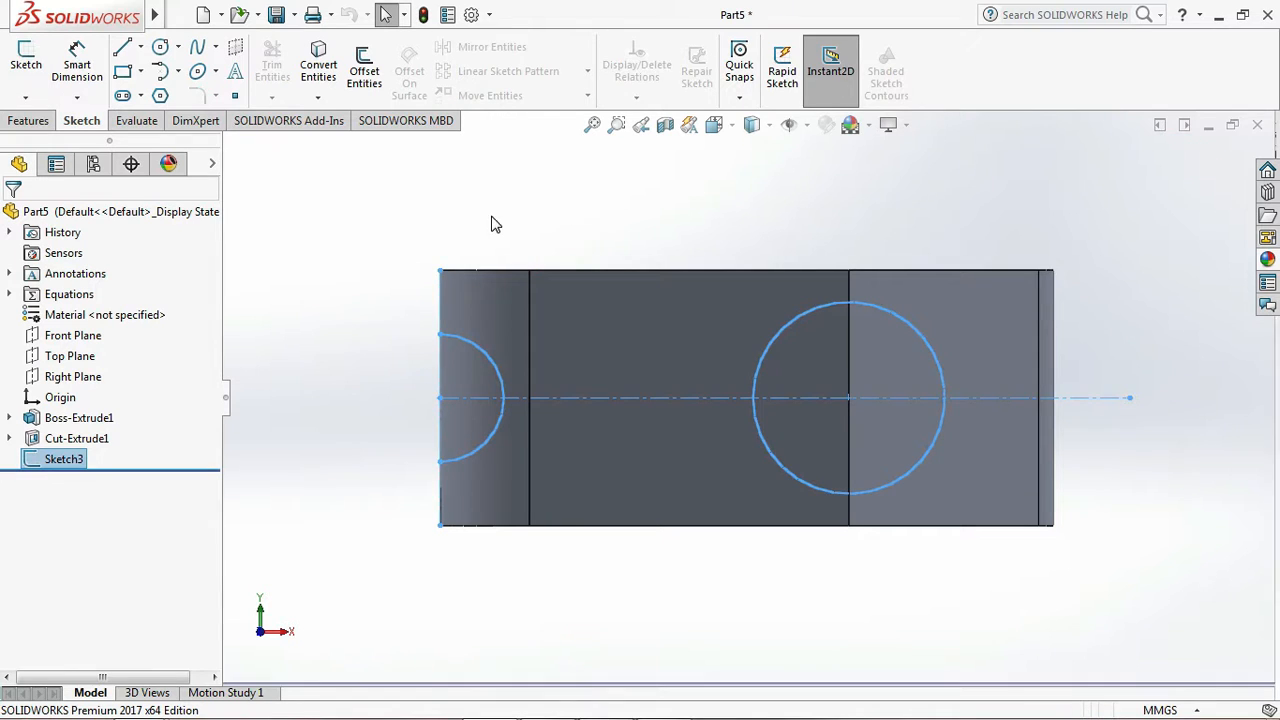
# - Cut-extrude both halves of the right circle Through All from the sketch plane
pyautogui.click(28, 121)
pyautogui.click(284, 68)
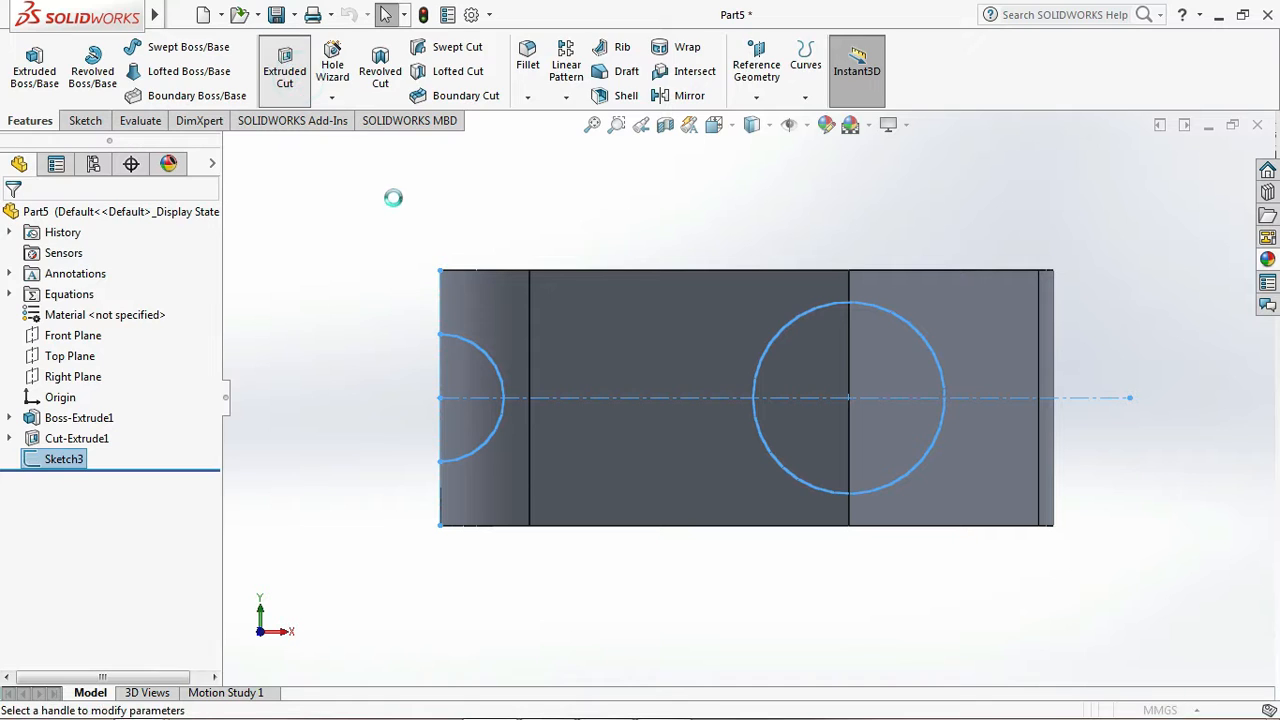
pyautogui.click(815, 407)
pyautogui.click(893, 433)
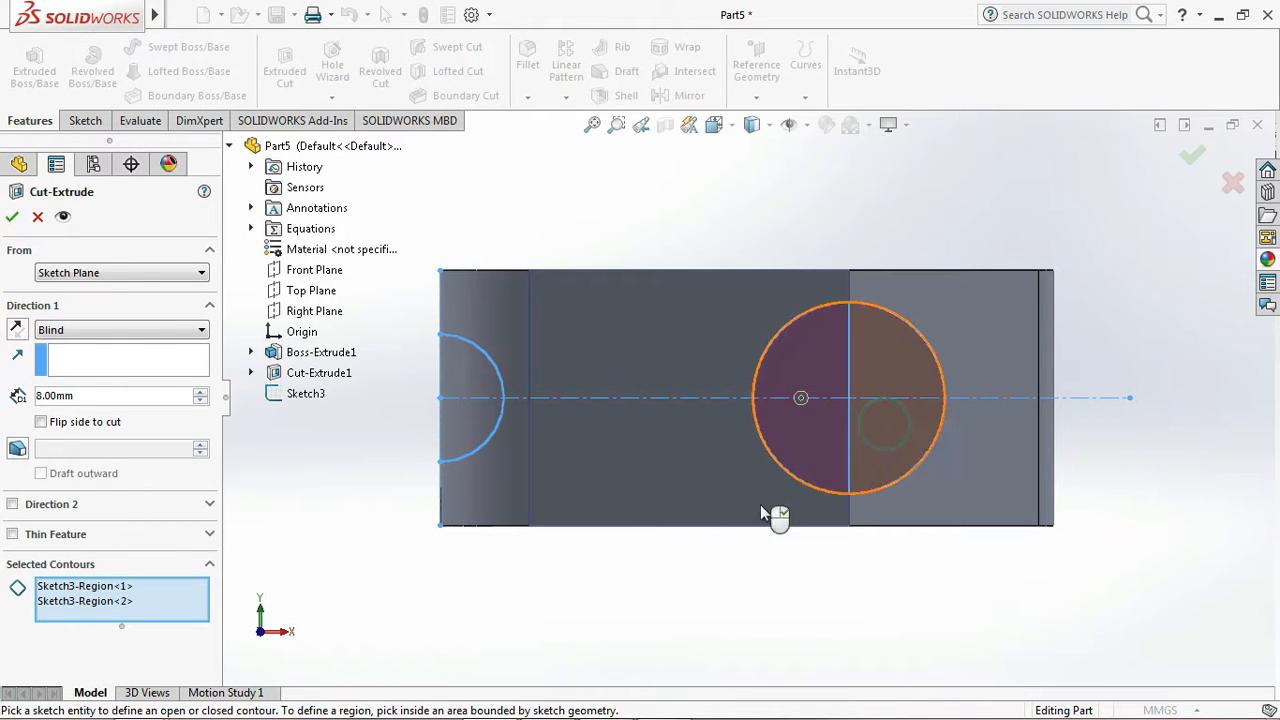
pyautogui.click(140, 329)
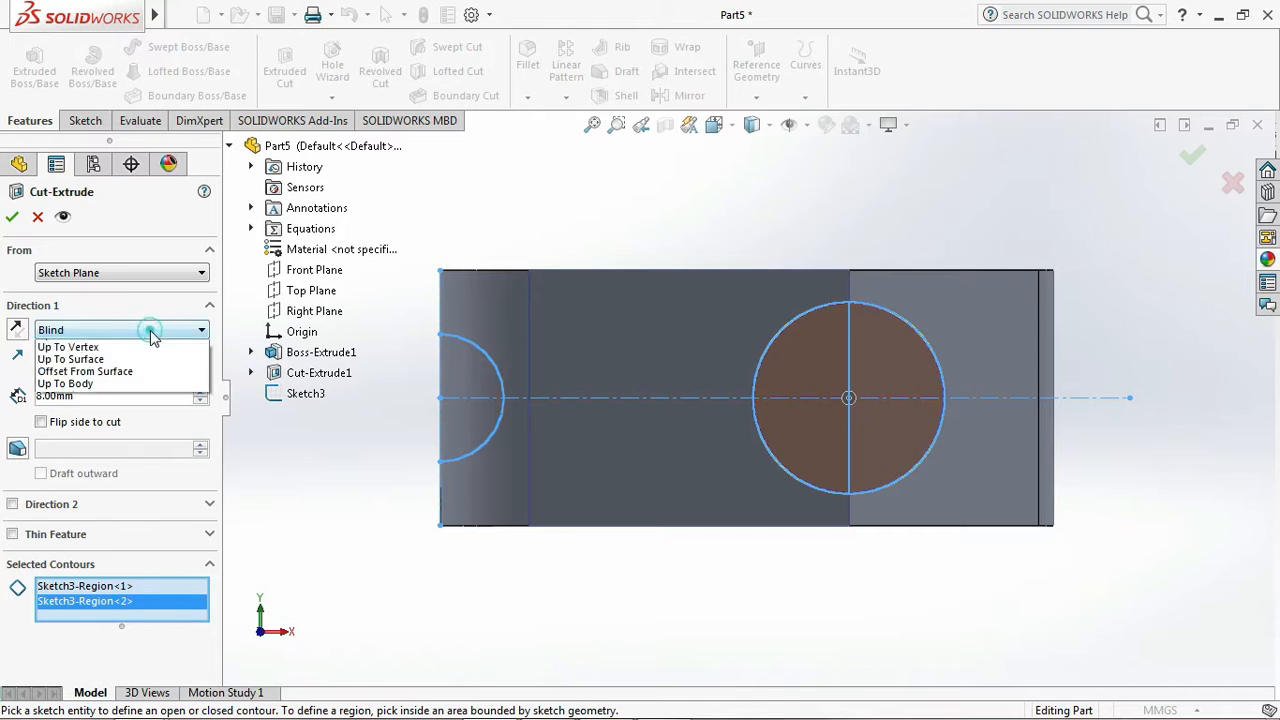
pyautogui.click(100, 358)
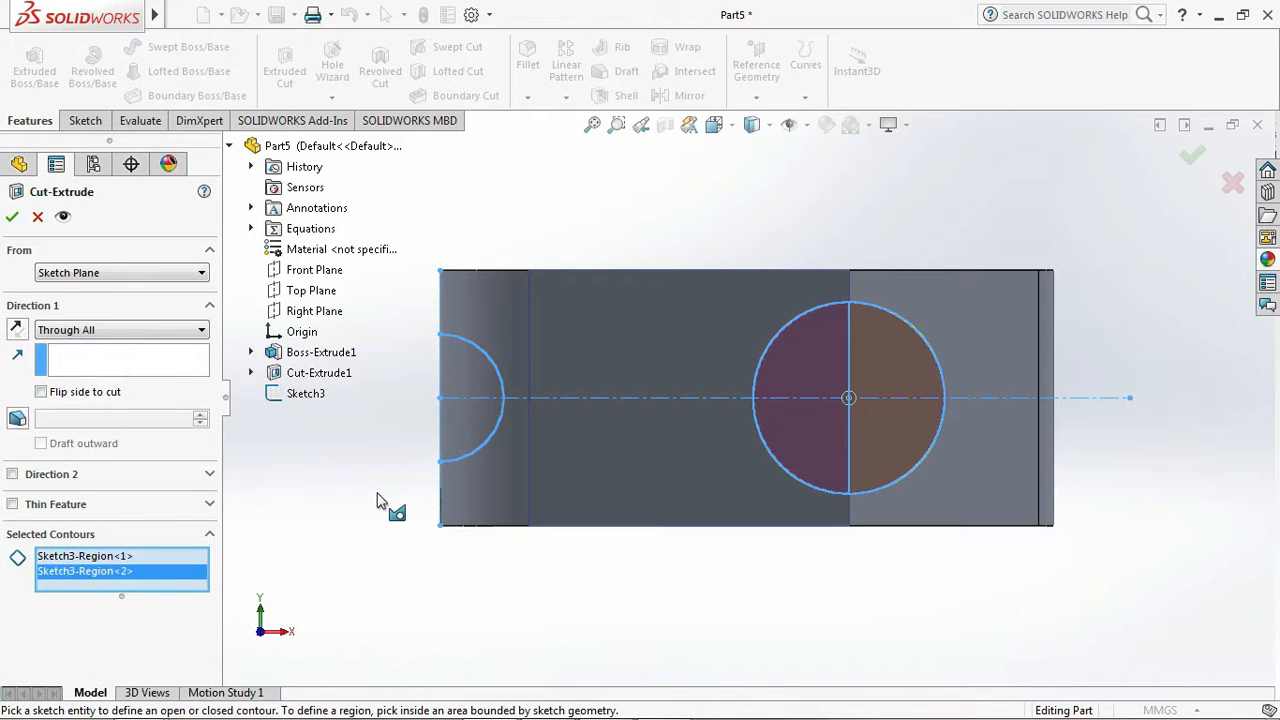
pyautogui.click(378, 493)
pyautogui.press('Down')
pyautogui.press('Down')
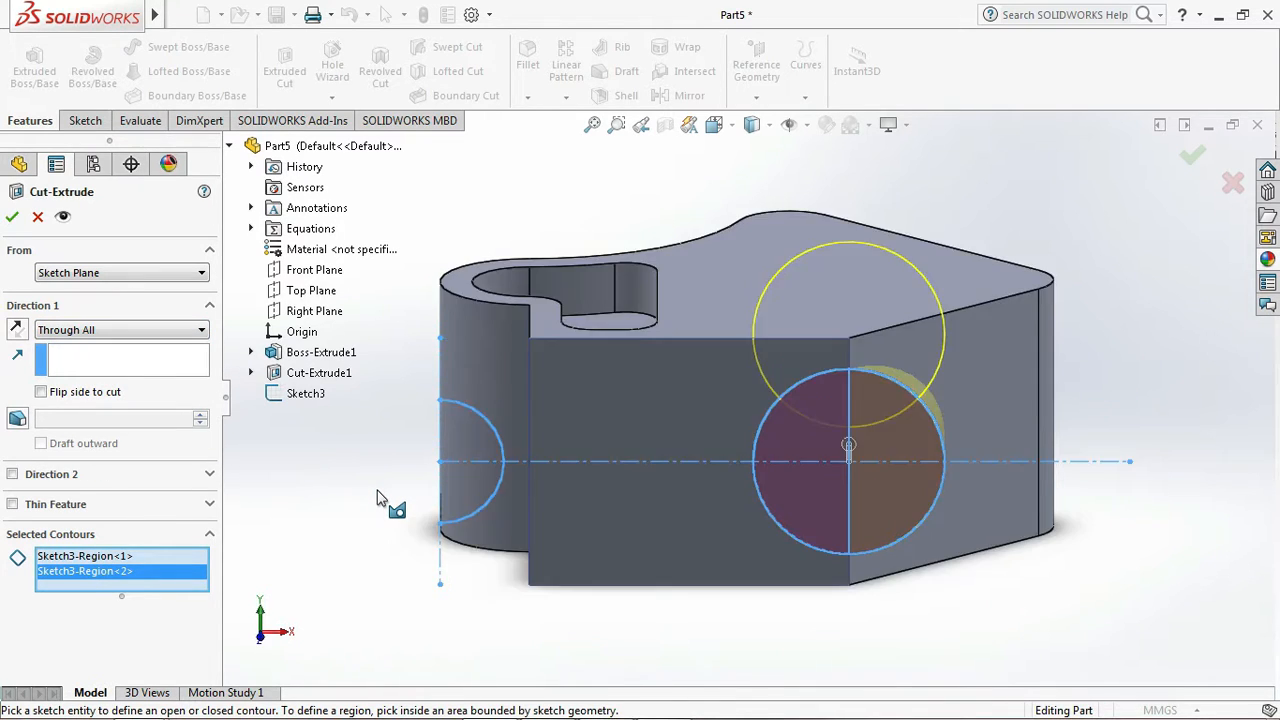
pyautogui.press('Down')
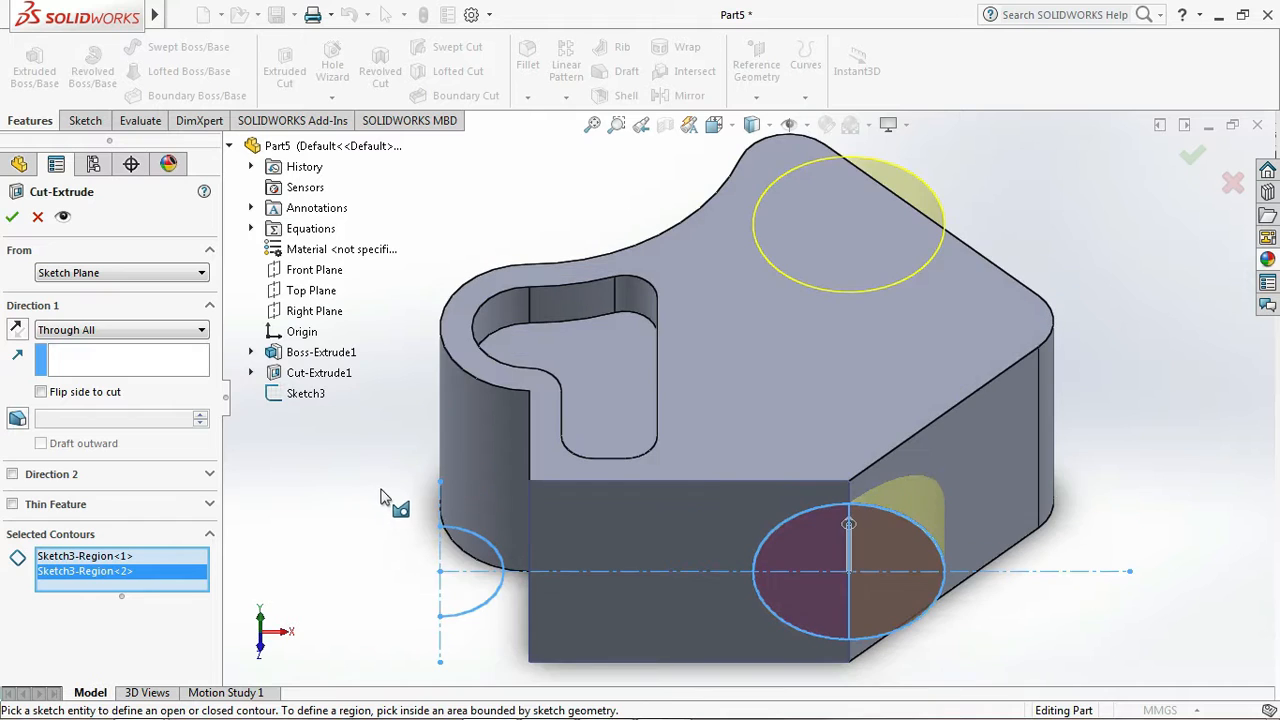
pyautogui.click(18, 220)
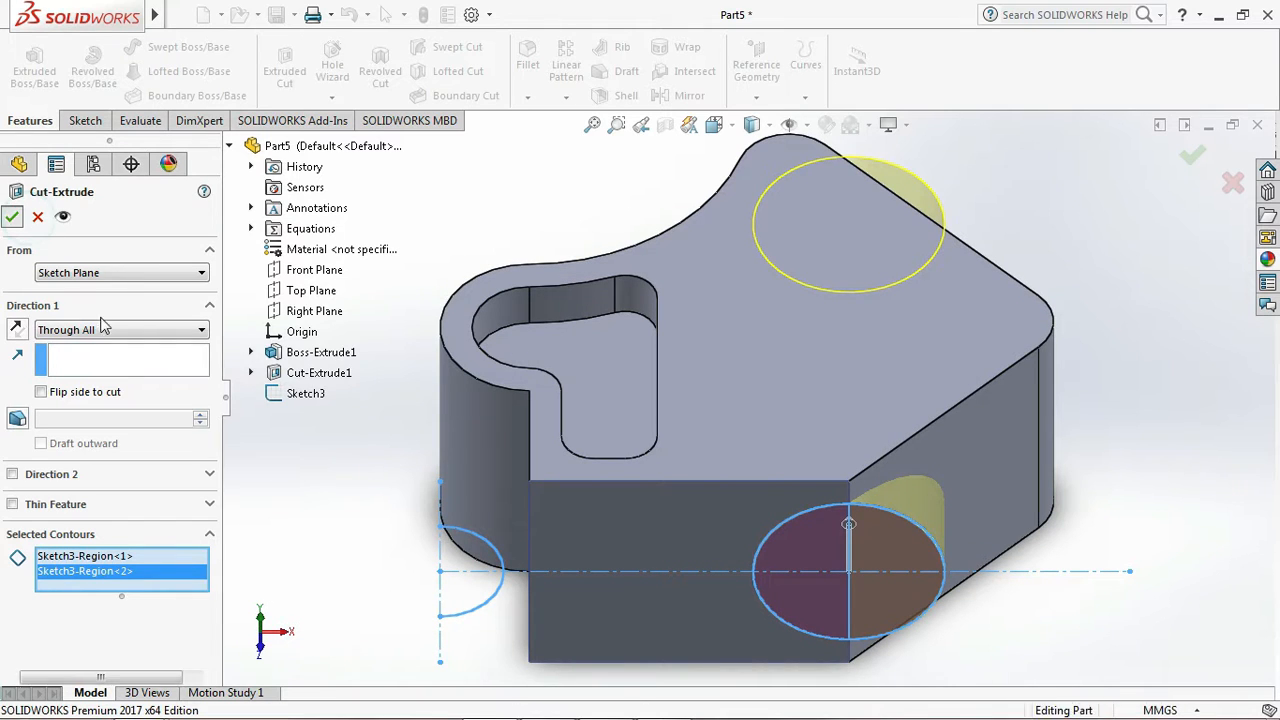
pyautogui.click(322, 404)
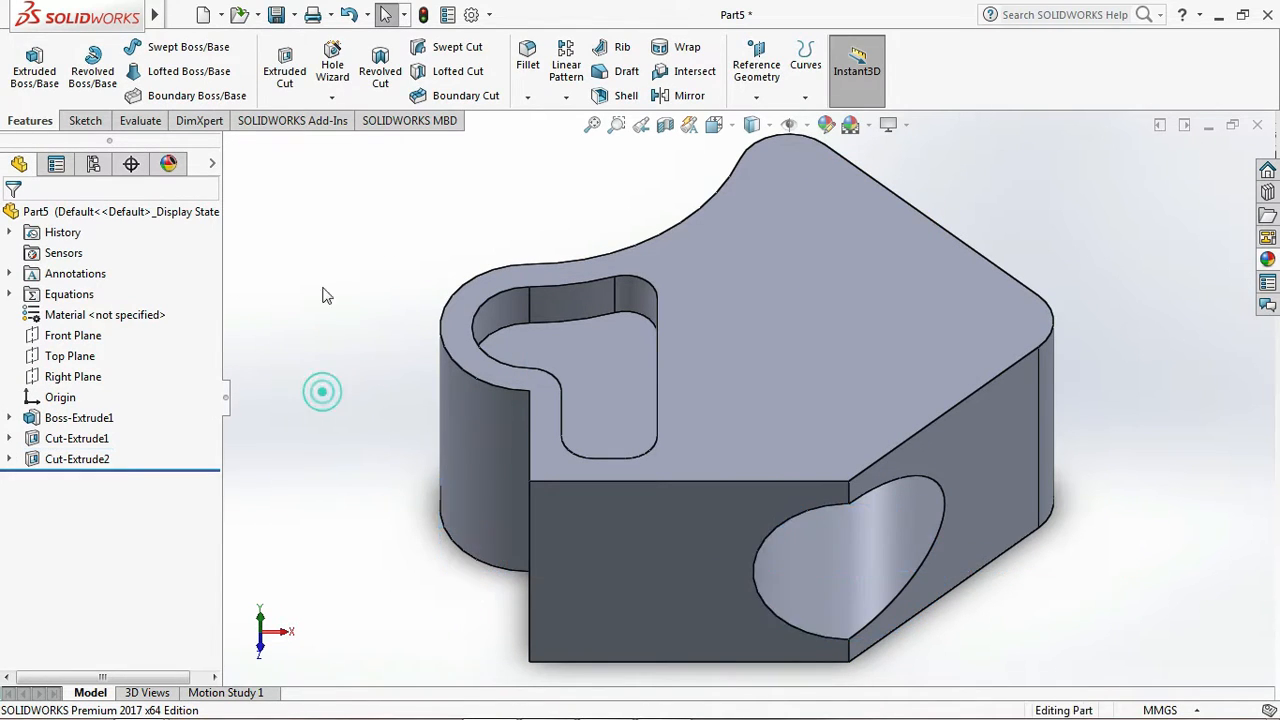
# - Reuse the last cut's sketch to cut-extrude the left semicircular contour Through All
pyautogui.click(284, 65)
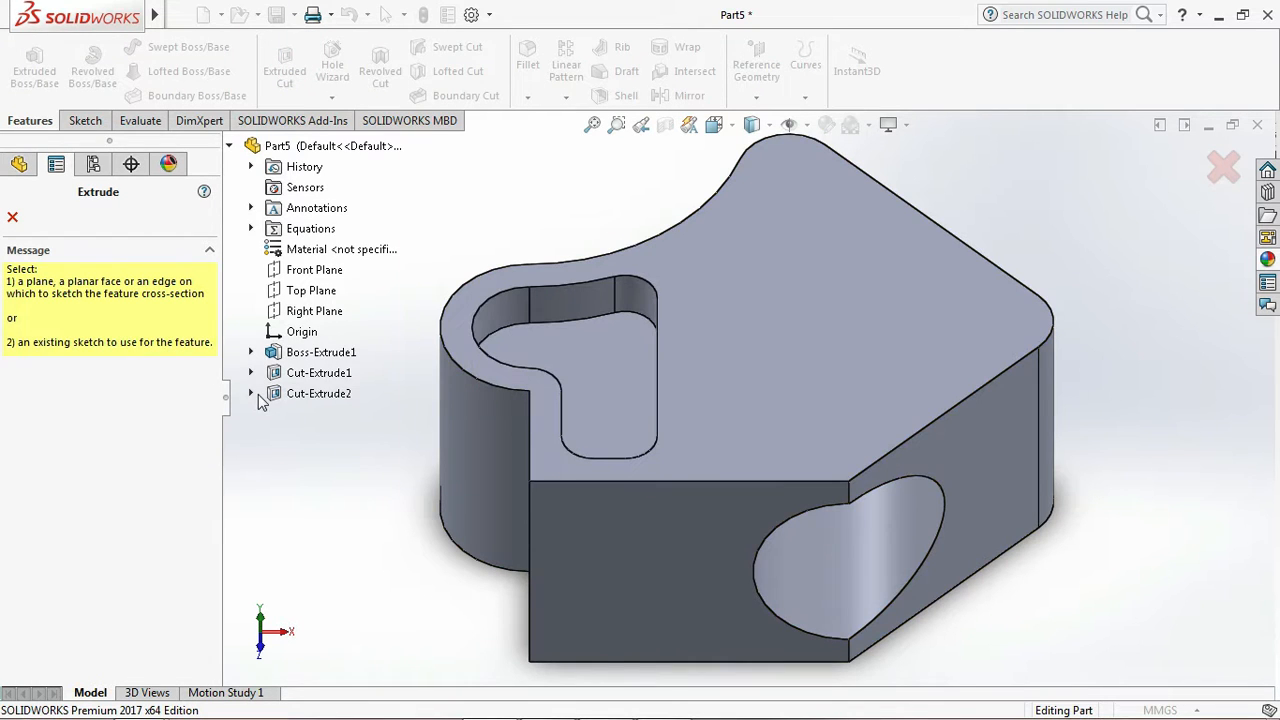
pyautogui.click(250, 394)
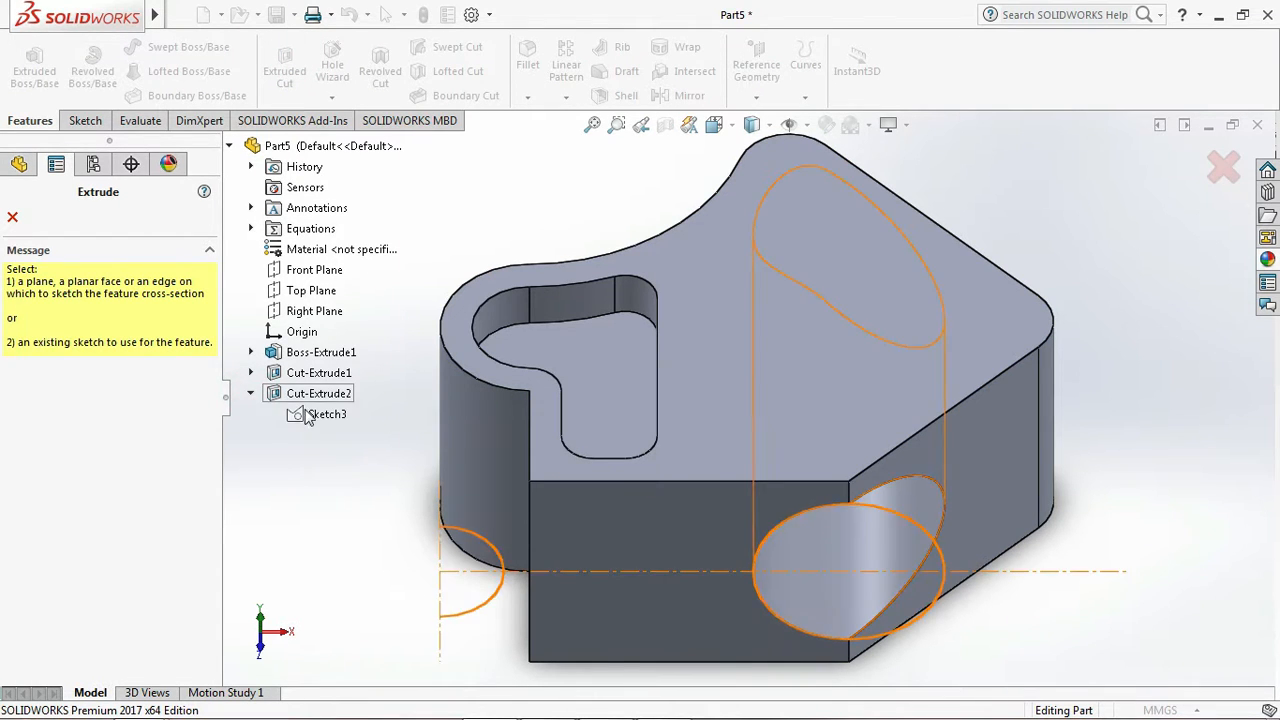
pyautogui.click(320, 414)
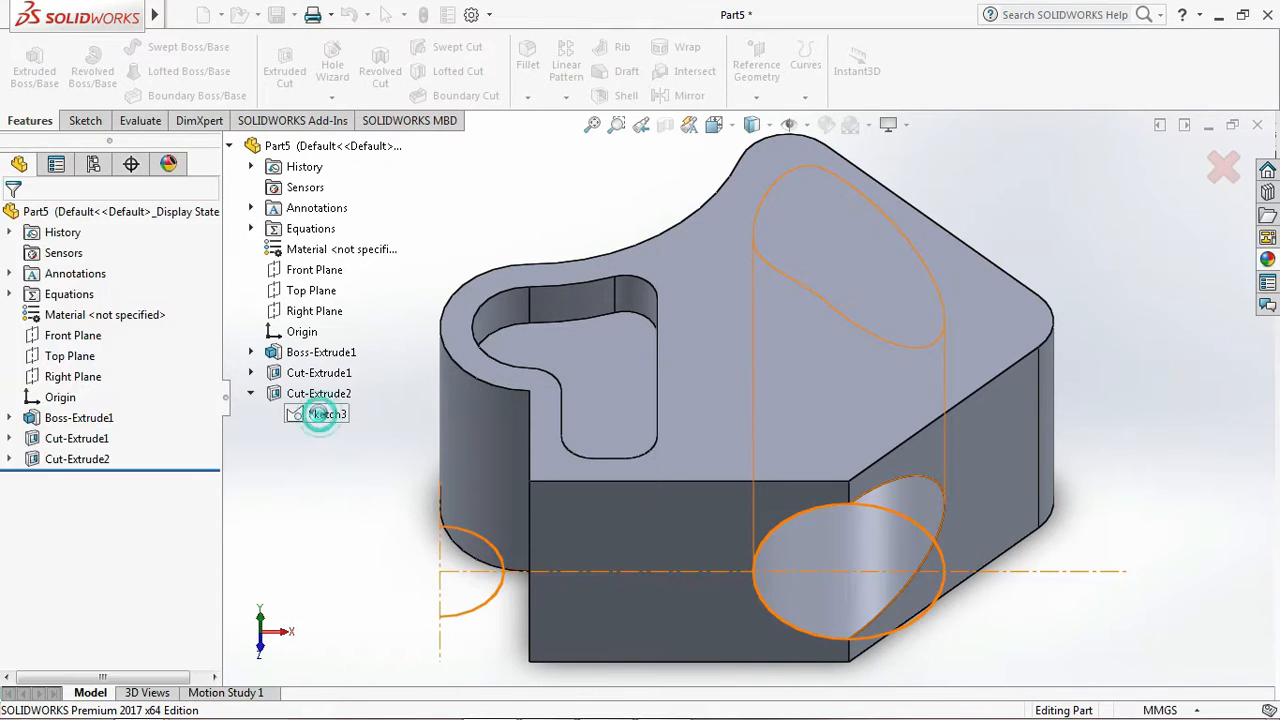
pyautogui.click(498, 585)
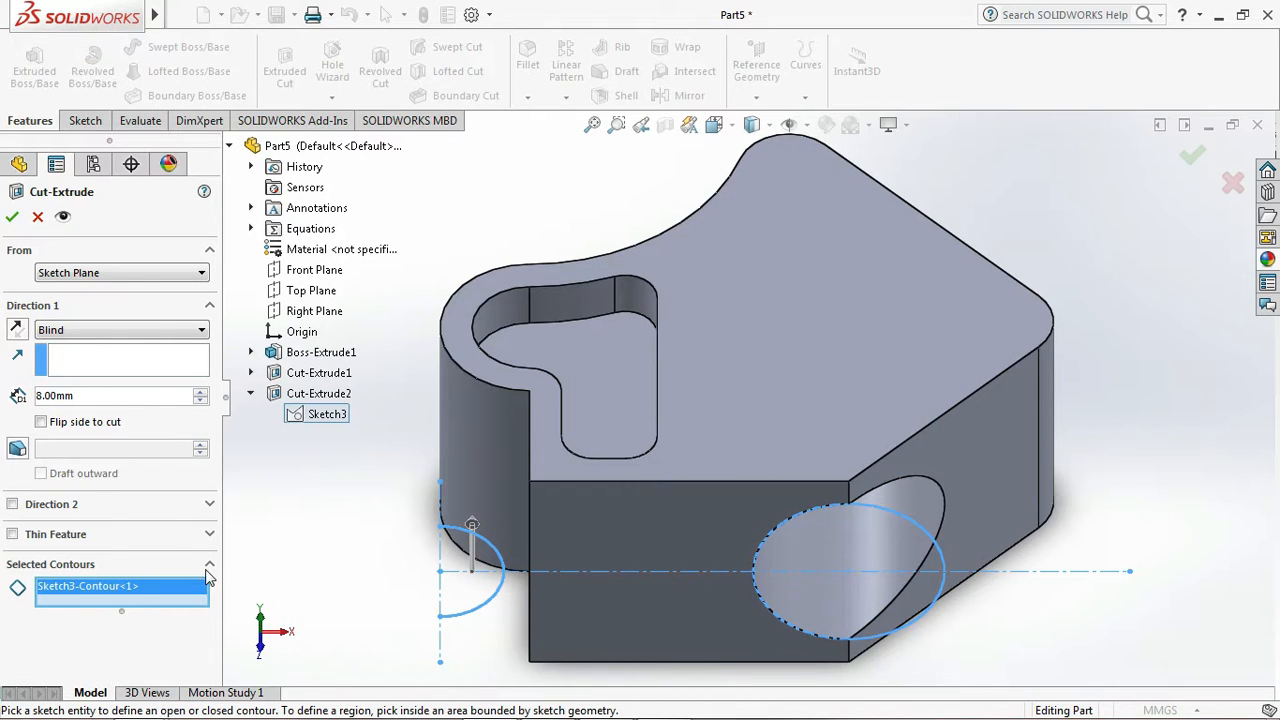
pyautogui.click(160, 331)
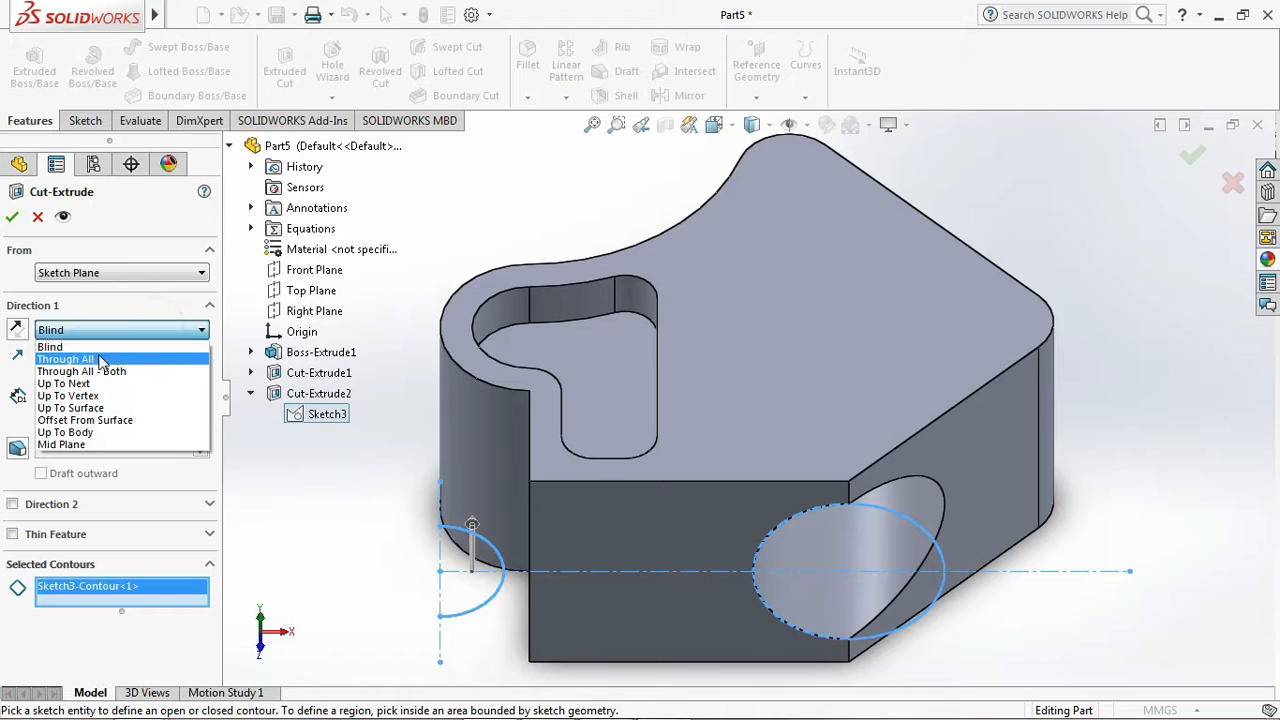
pyautogui.click(83, 362)
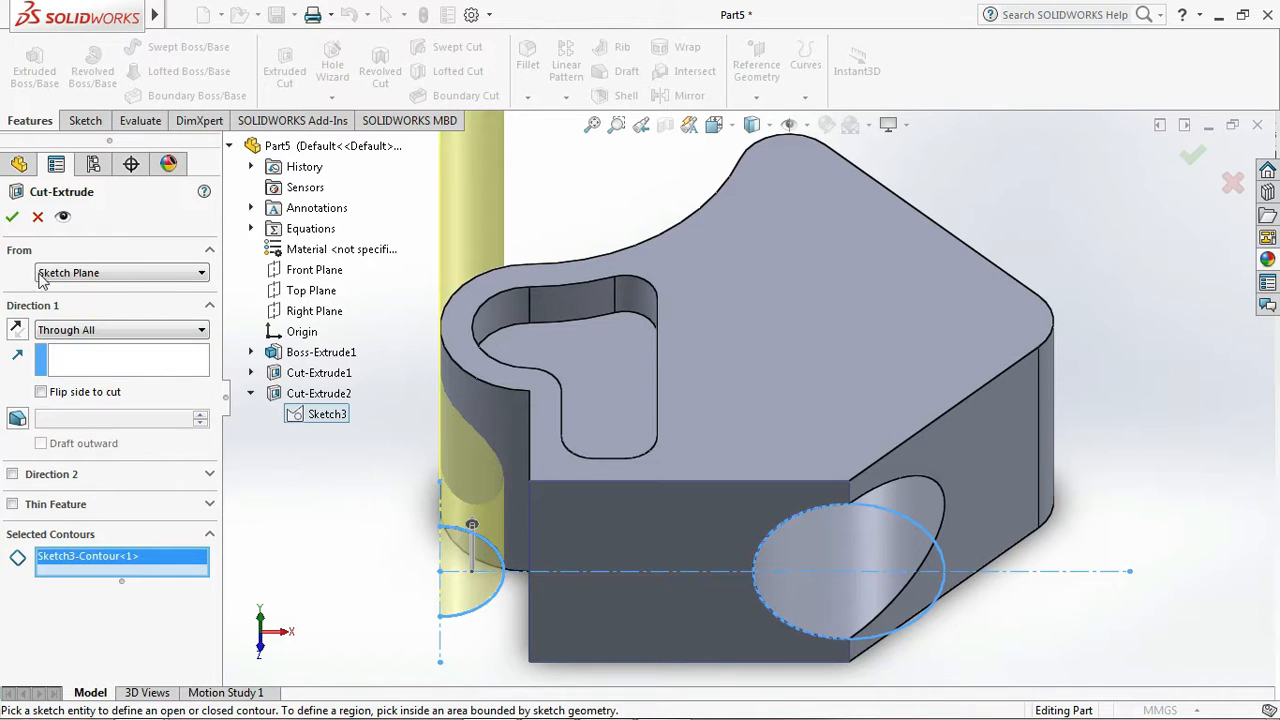
pyautogui.click(12, 217)
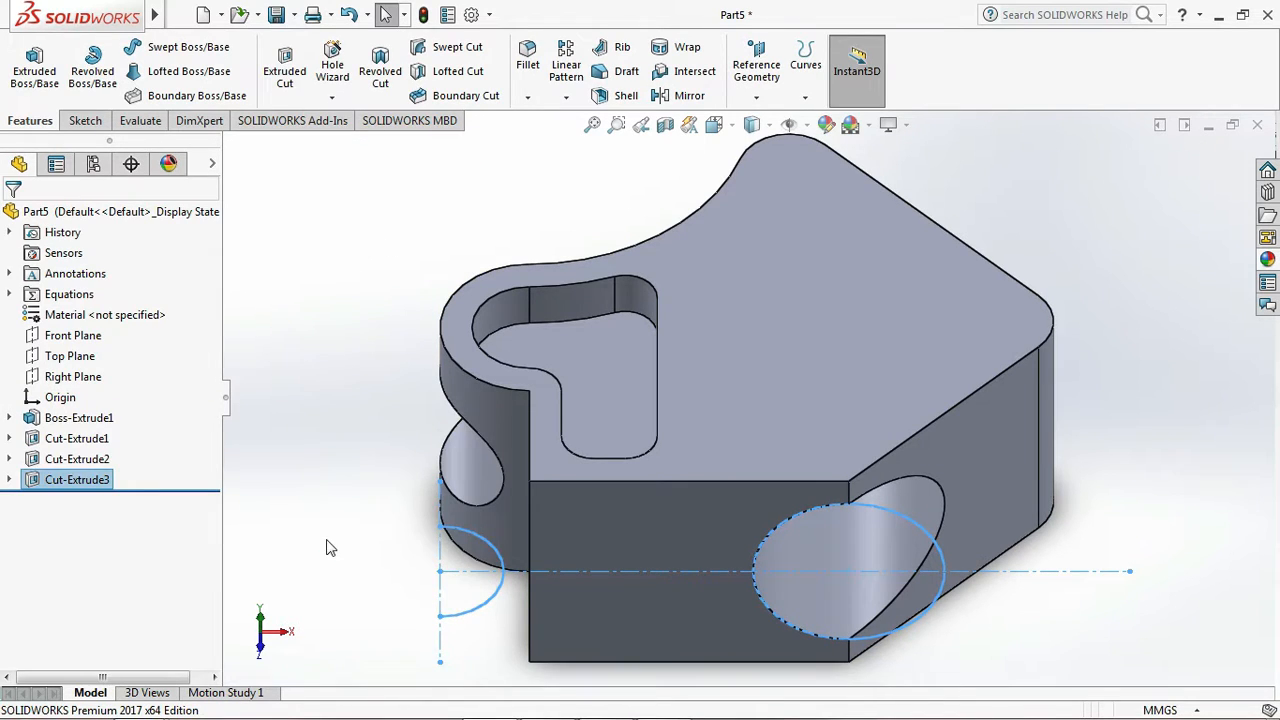
pyautogui.click(326, 540)
pyautogui.press('f')
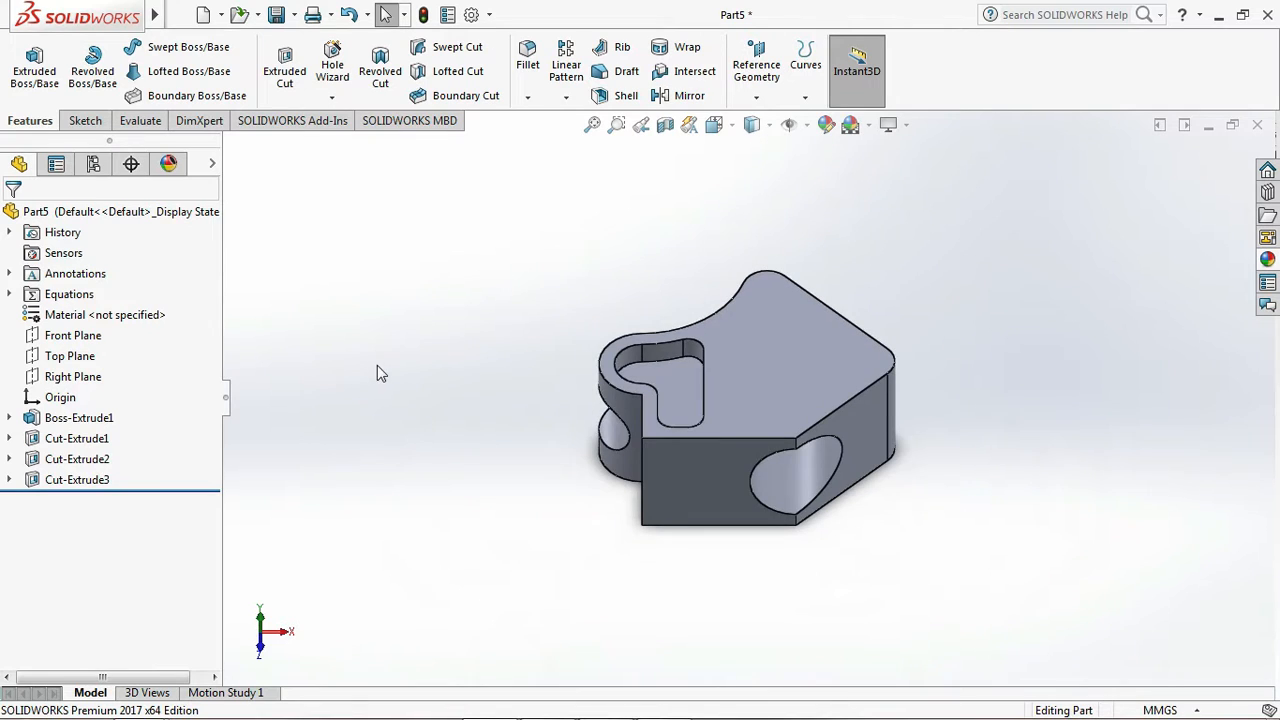
# - Assign 1060 Alloy as the part's material
pyautogui.scroll(-3, 894, 451)
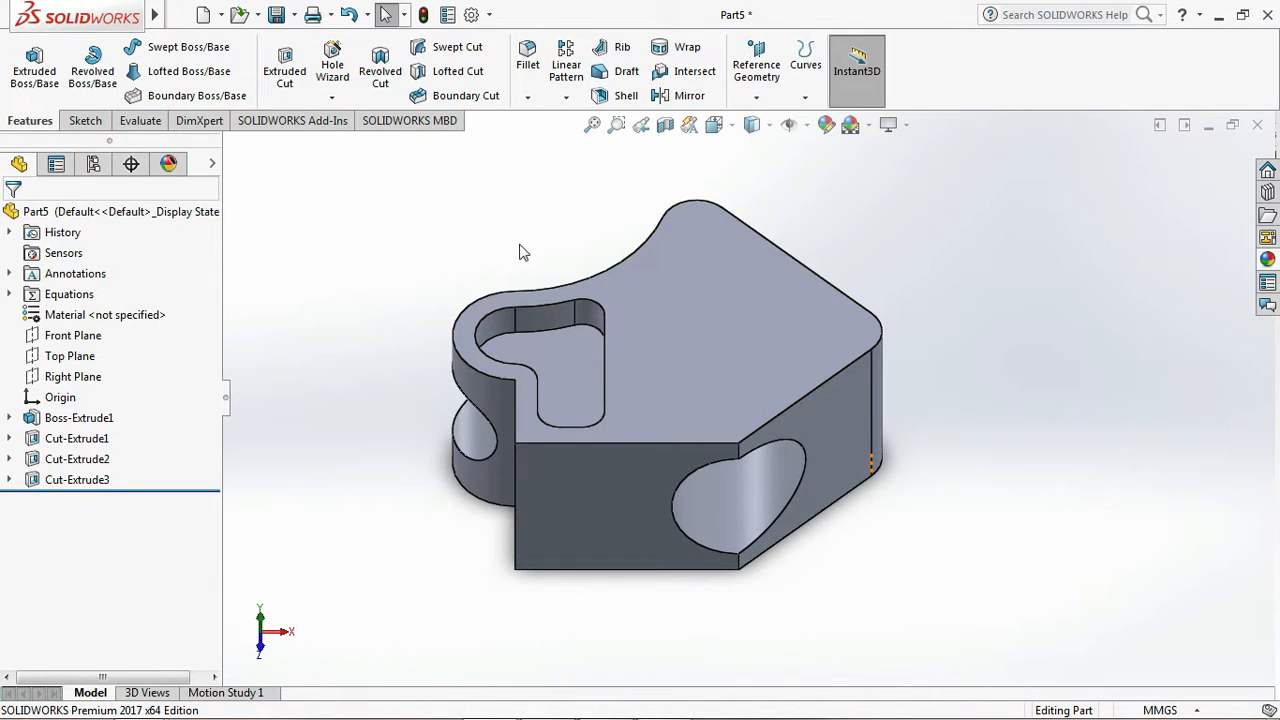
pyautogui.press('Up')
pyautogui.press('Up')
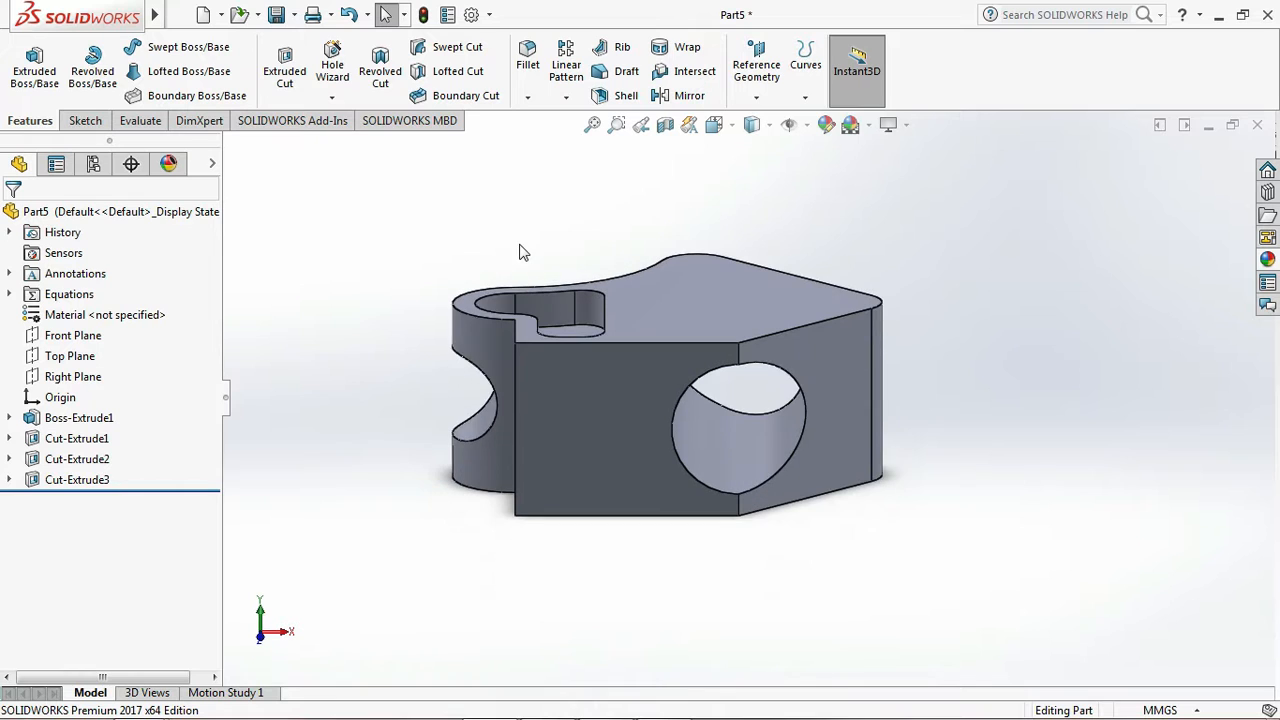
pyautogui.rightClick(129, 325)
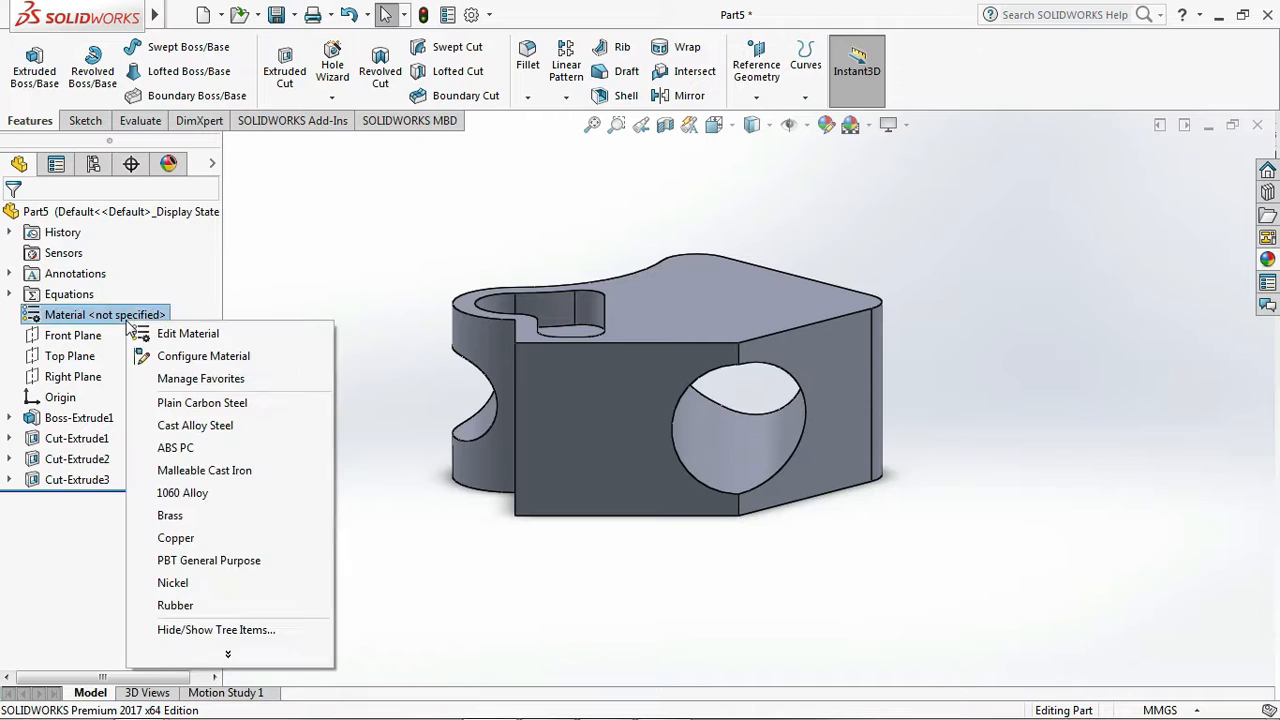
pyautogui.click(180, 493)
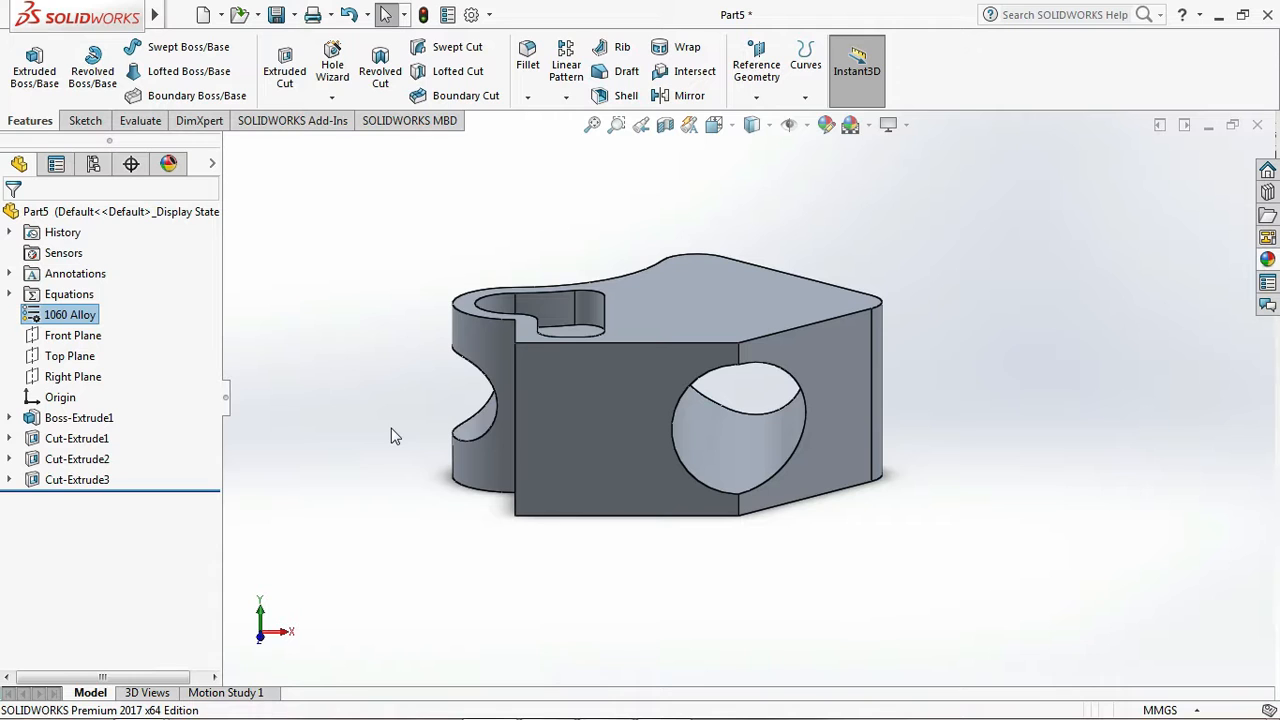
# - Turn on RealView Graphics for the model display
pyautogui.press('Down')
pyautogui.press('Down')
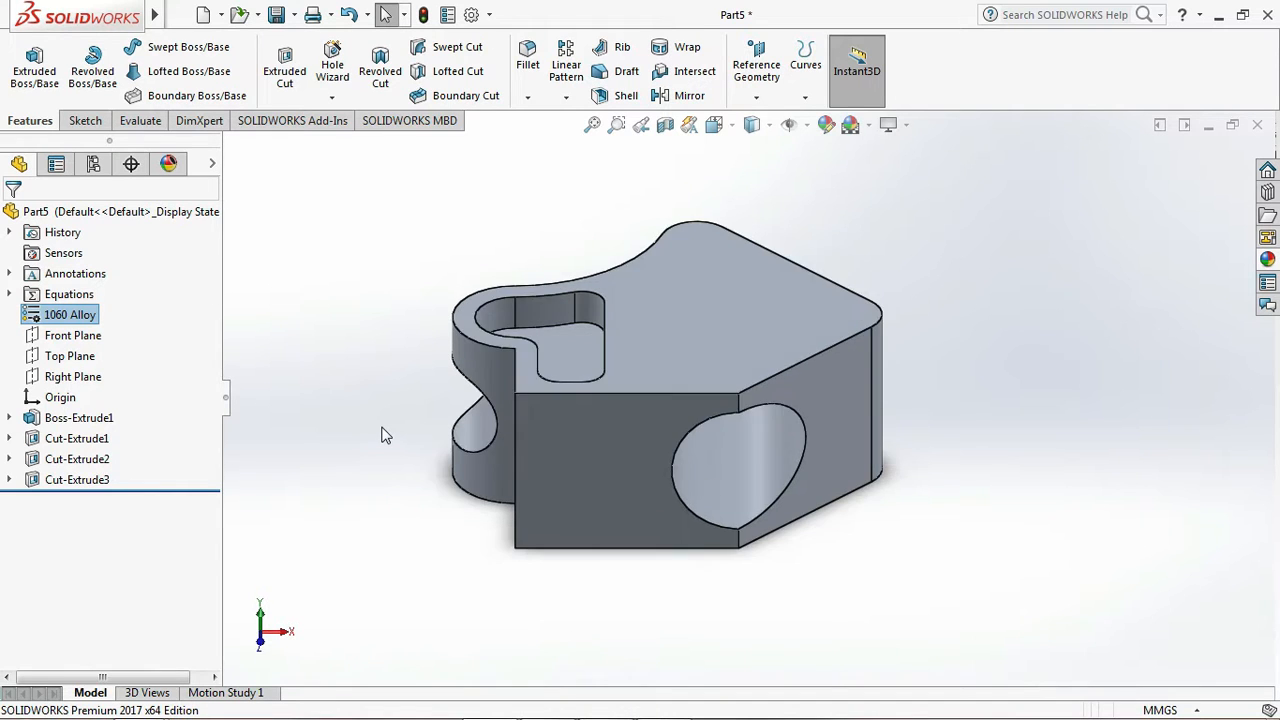
pyautogui.scroll(2, 498, 364)
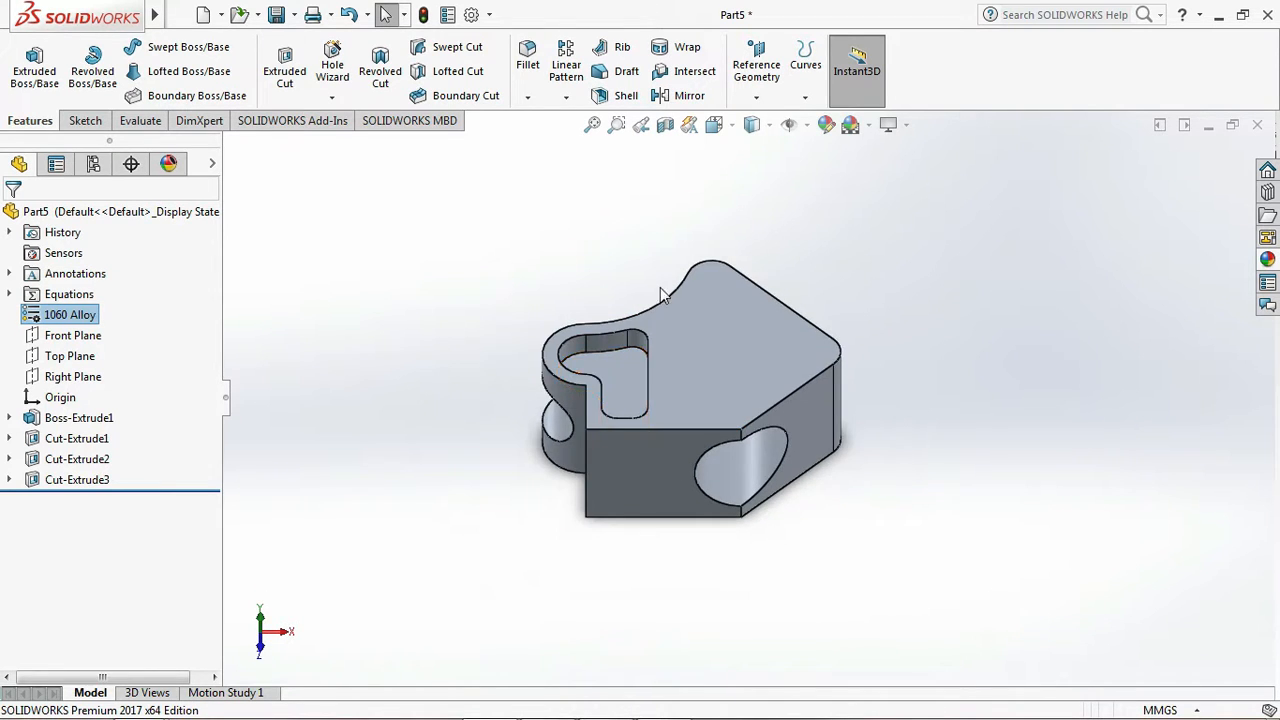
pyautogui.click(906, 127)
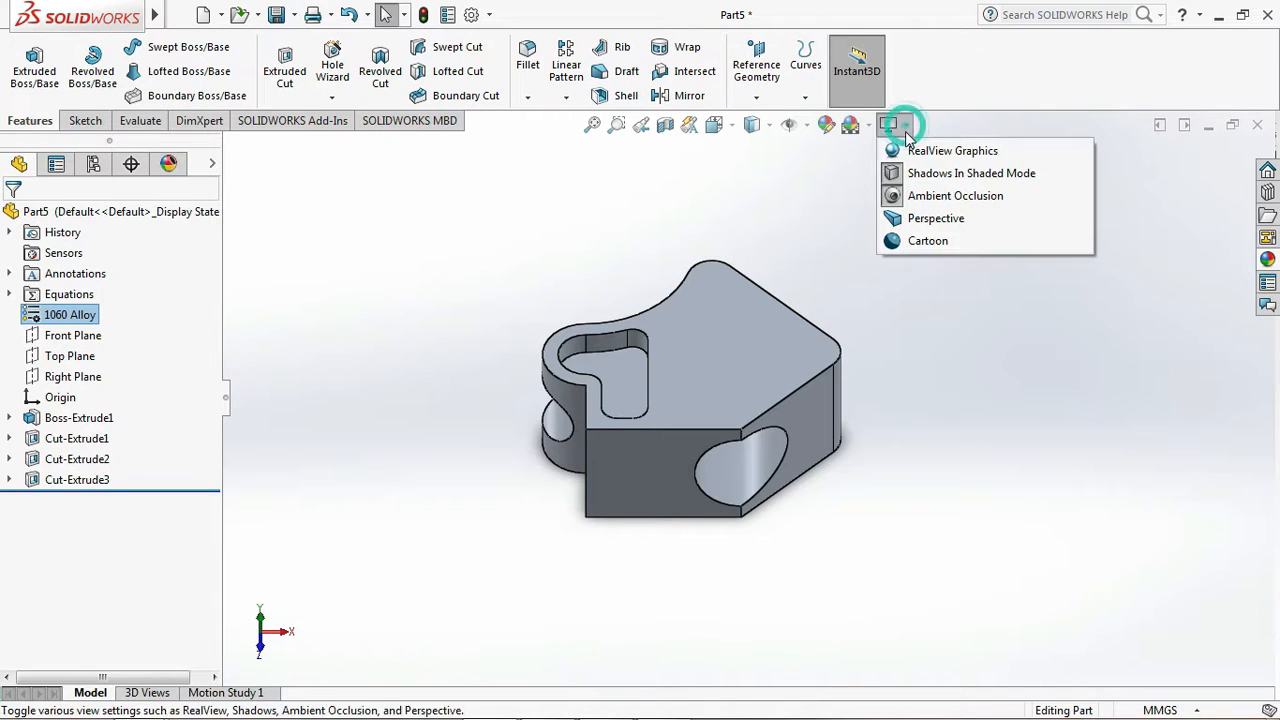
pyautogui.click(940, 151)
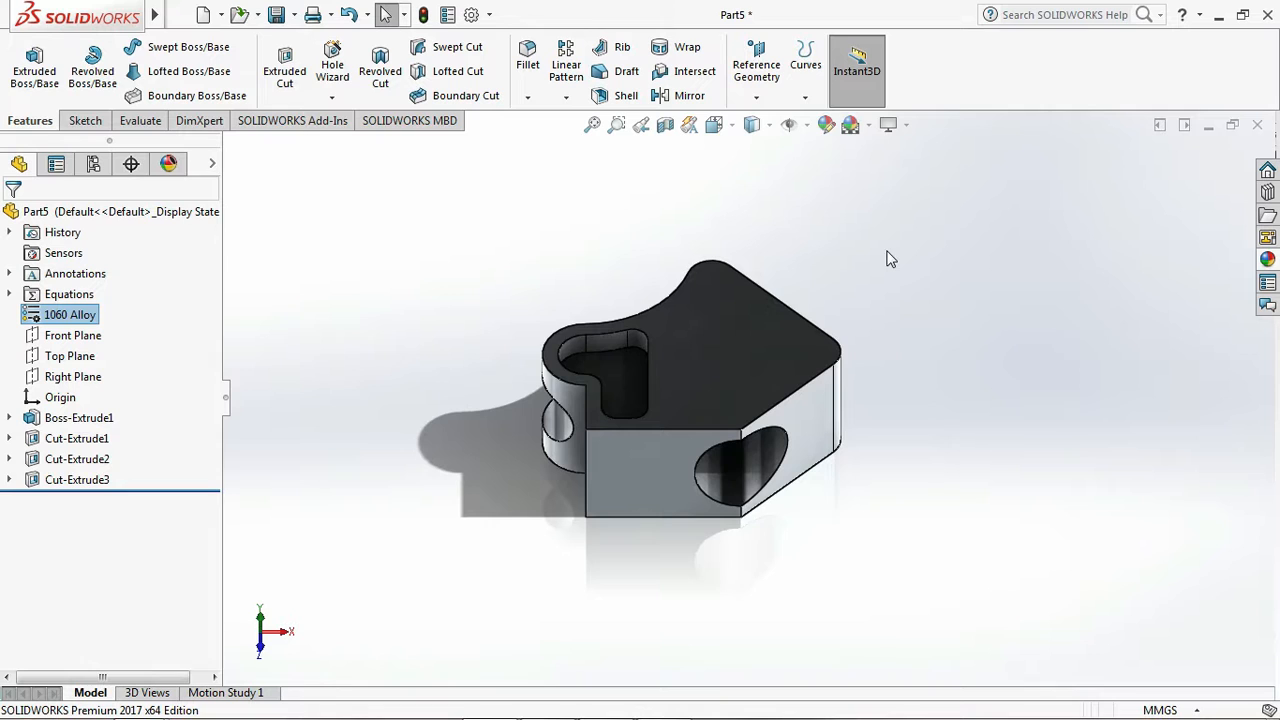
# - Evaluate the mass properties of the completed part
pyautogui.press('Up')
pyautogui.press('Up')
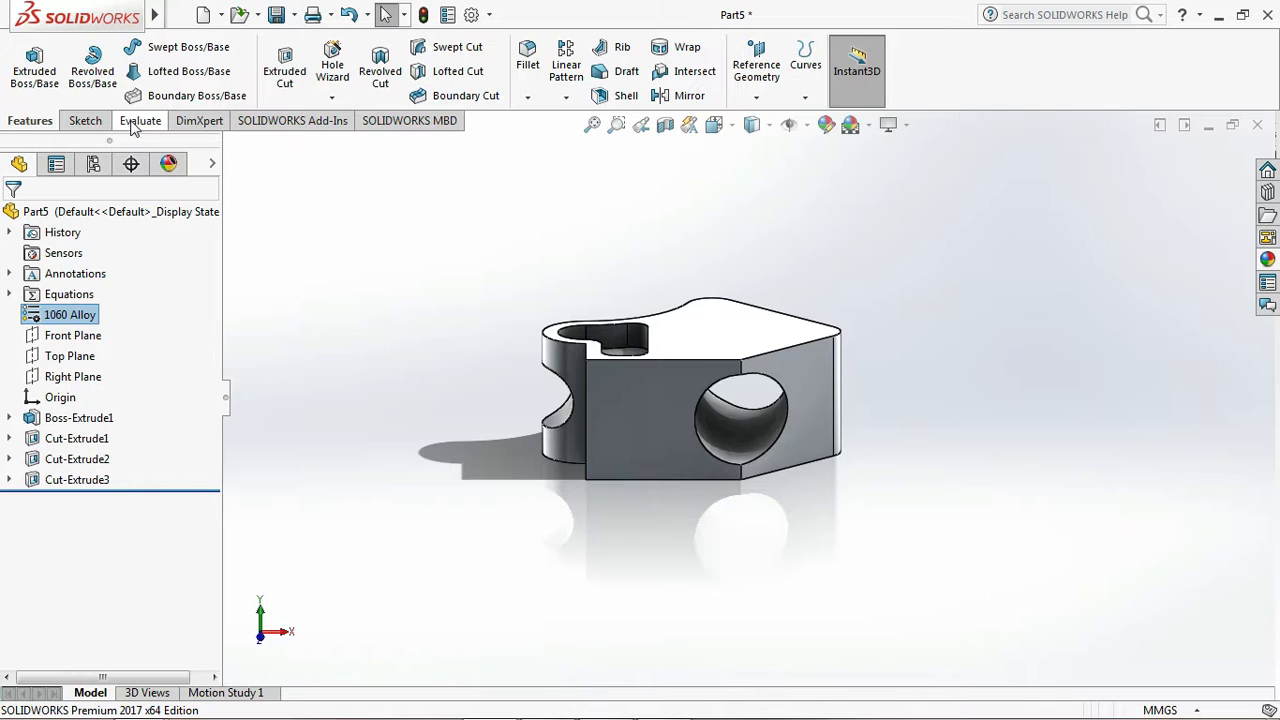
pyautogui.moveTo(548, 702)
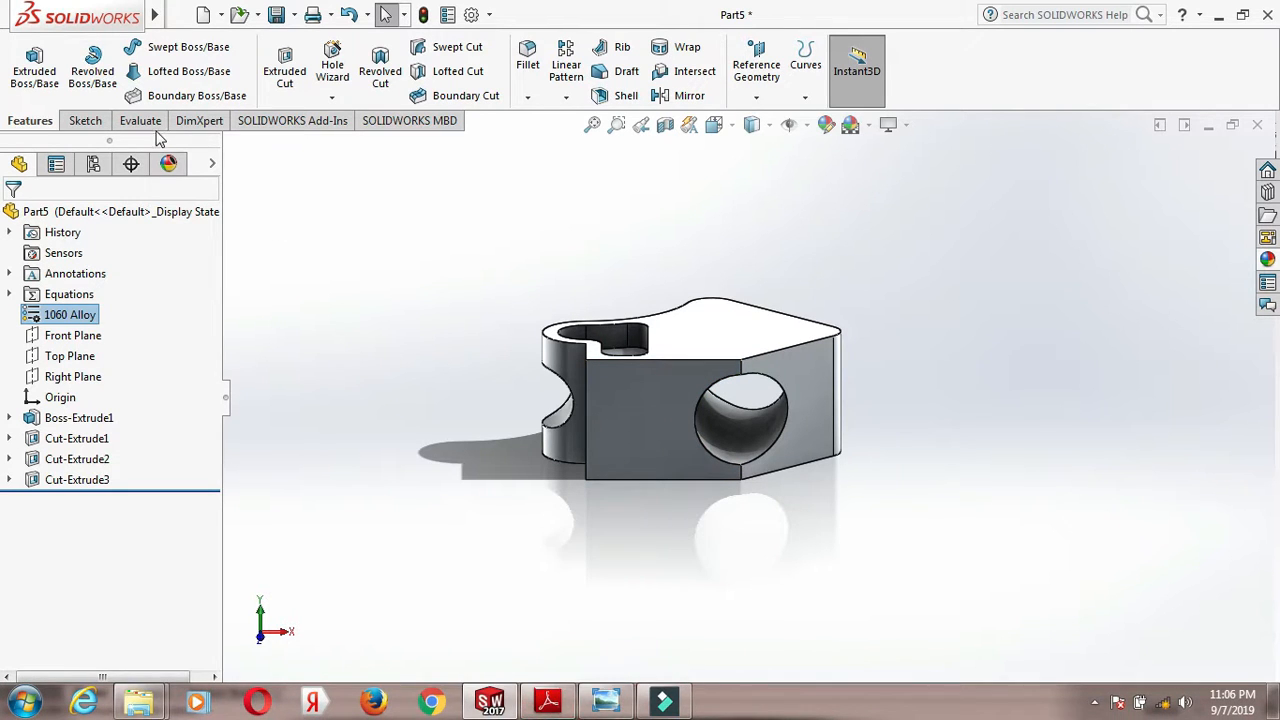
pyautogui.click(152, 126)
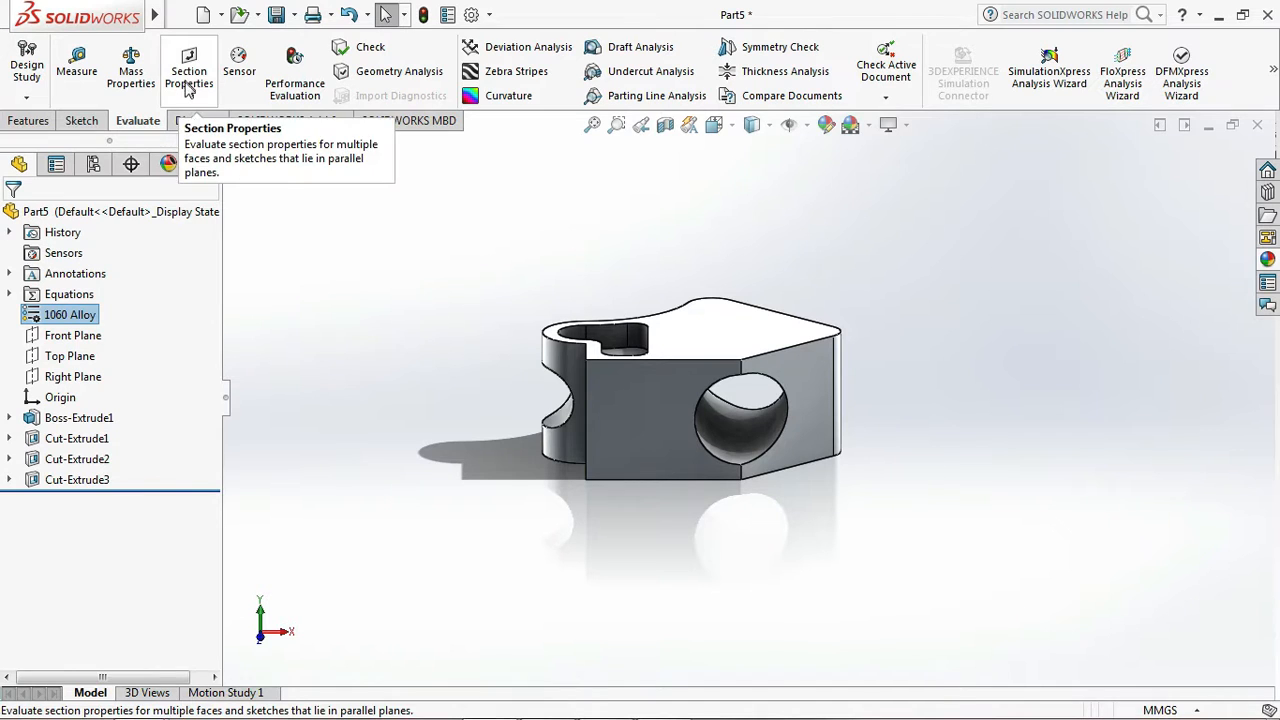
pyautogui.click(138, 72)
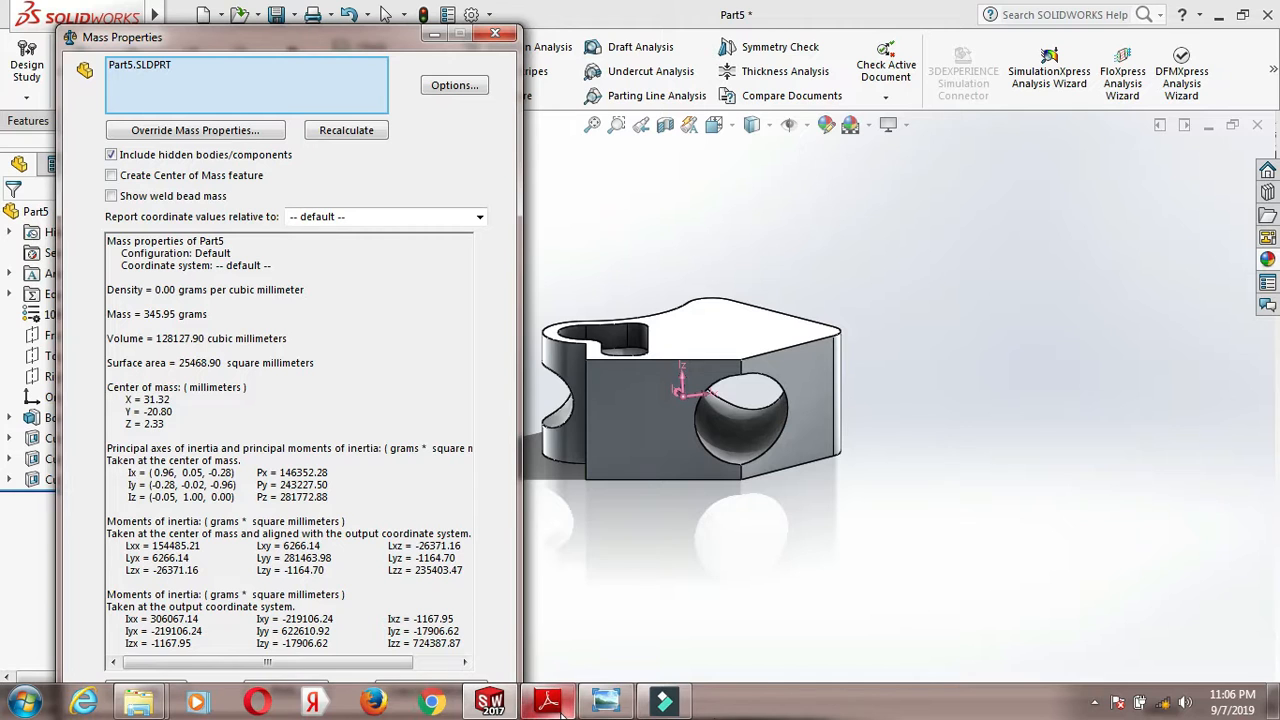
# - Switch to the CSWA practice PDF in Adobe Reader, select Question 4's mass answer b. 345.94, and return to SOLIDWORKS, closing the mass properties
pyautogui.click(562, 710)
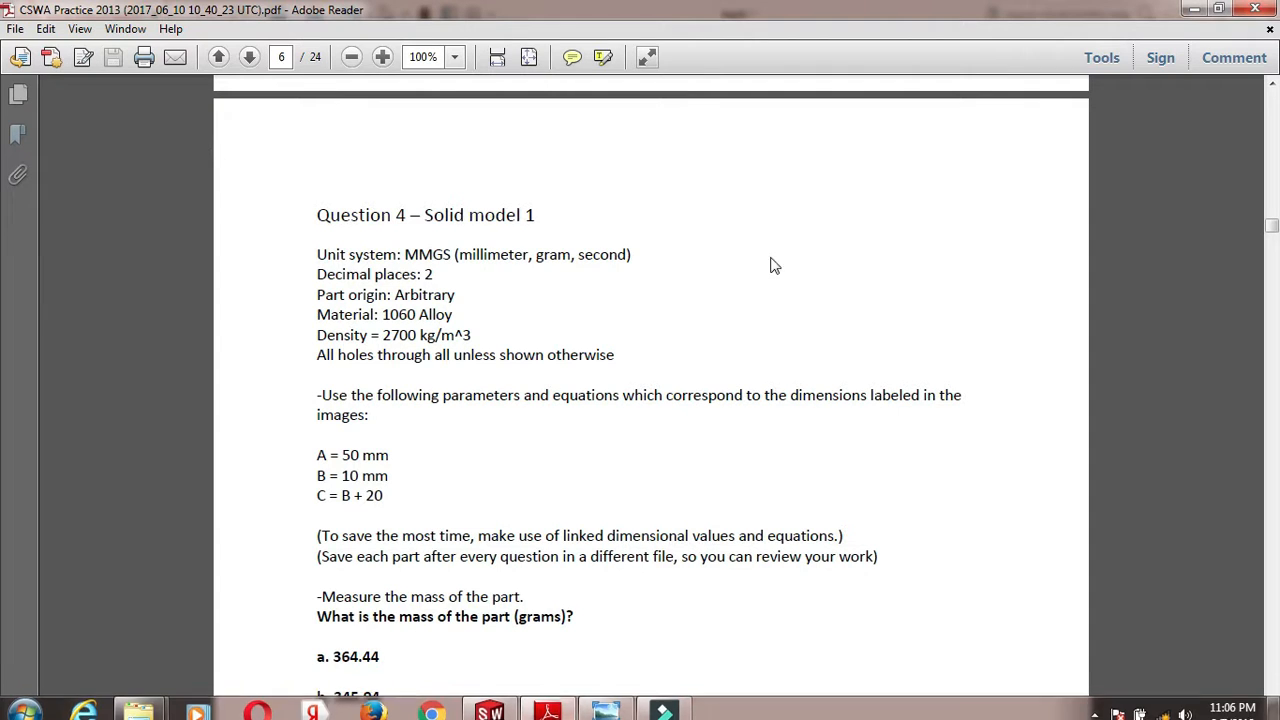
pyautogui.scroll(-5, 676, 472)
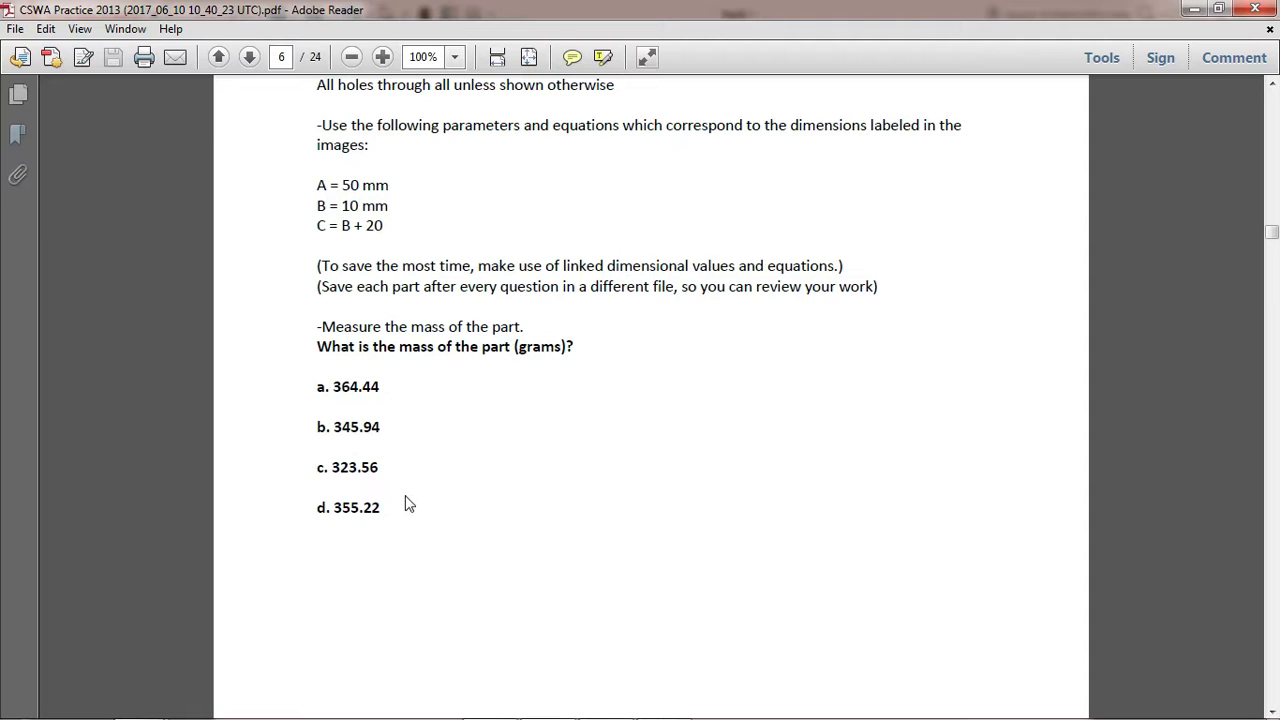
pyautogui.moveTo(384, 427); pyautogui.dragTo(277, 431)
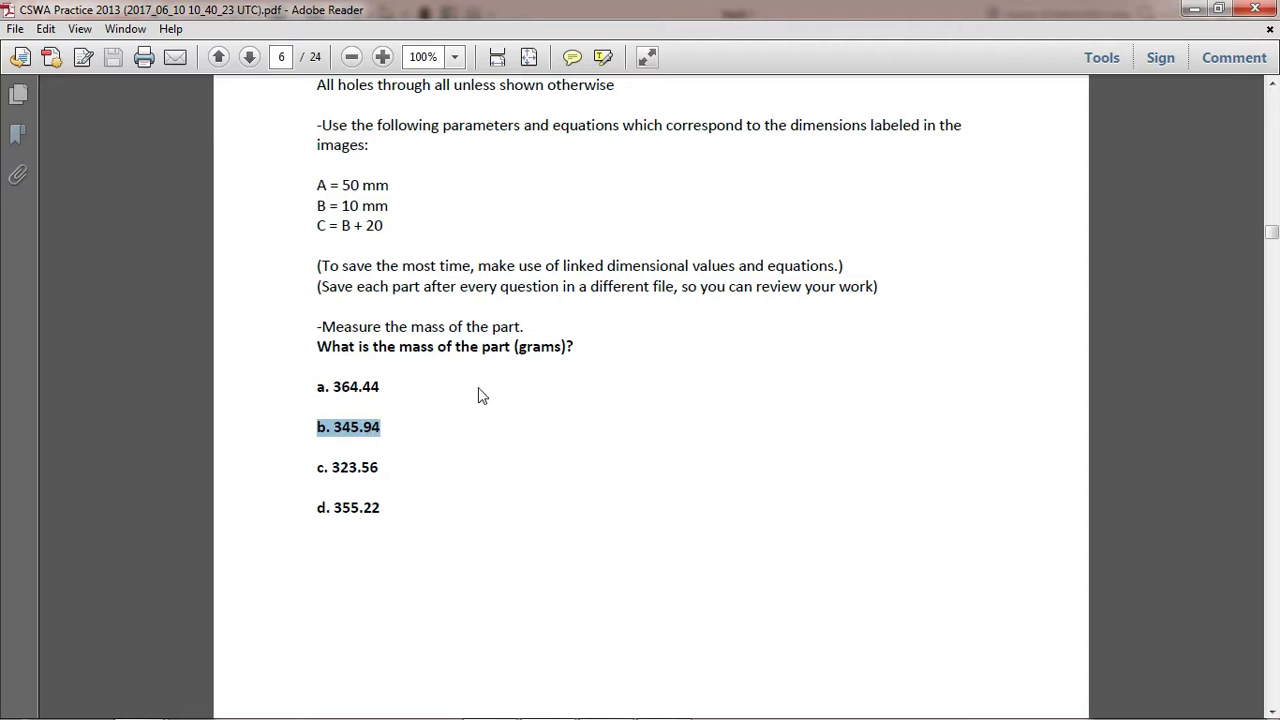
pyautogui.click(1195, 10)
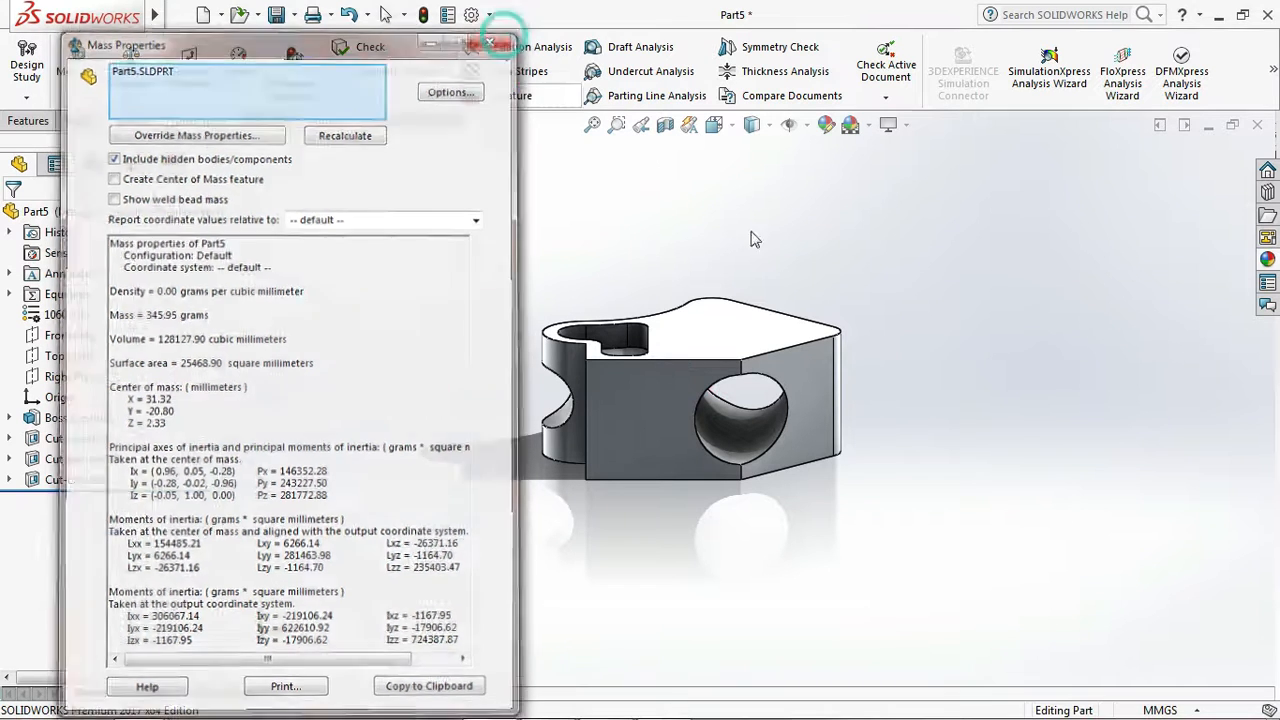
pyautogui.click(500, 36)
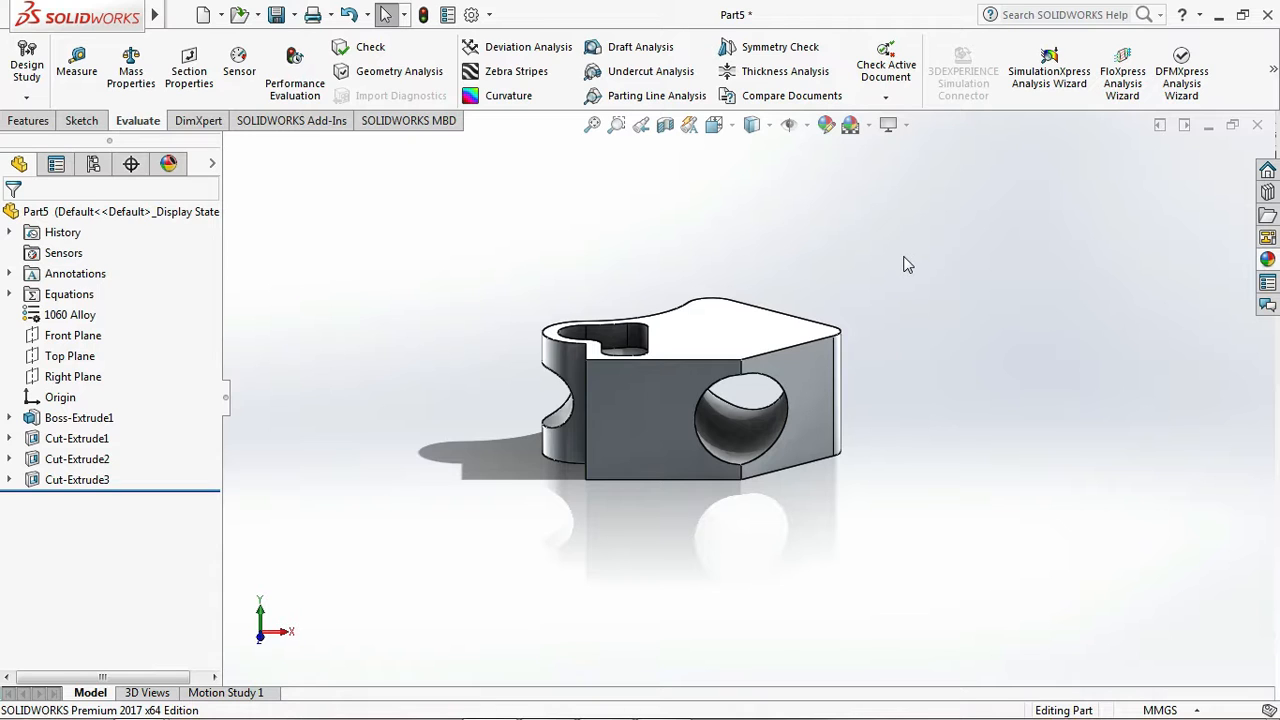
pyautogui.press('Down')
pyautogui.press('Down')
pyautogui.press('Down')
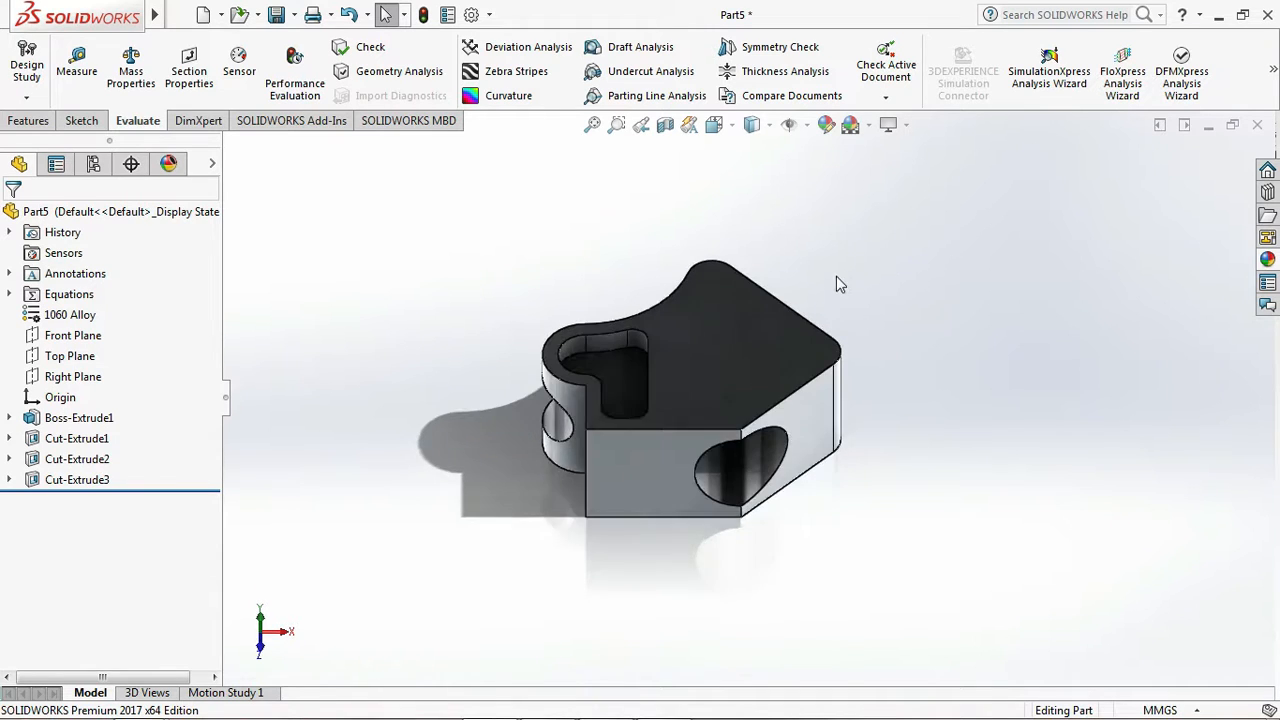
pyautogui.press('z')
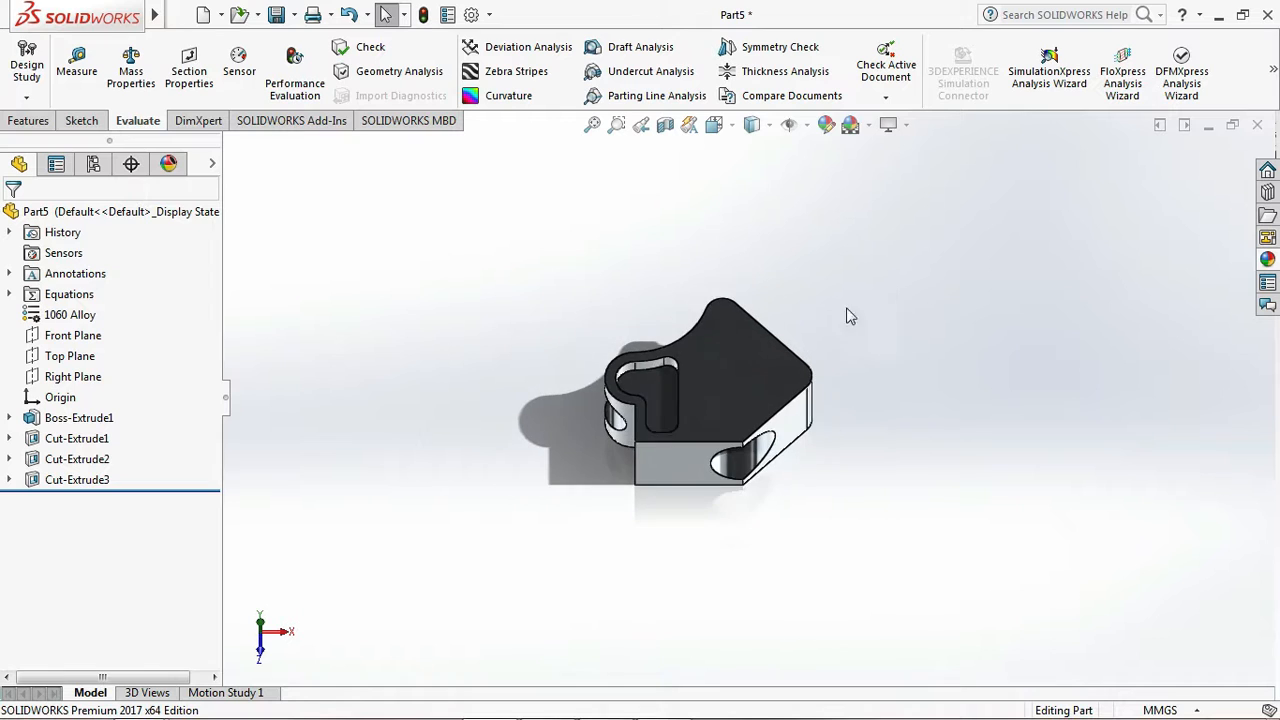